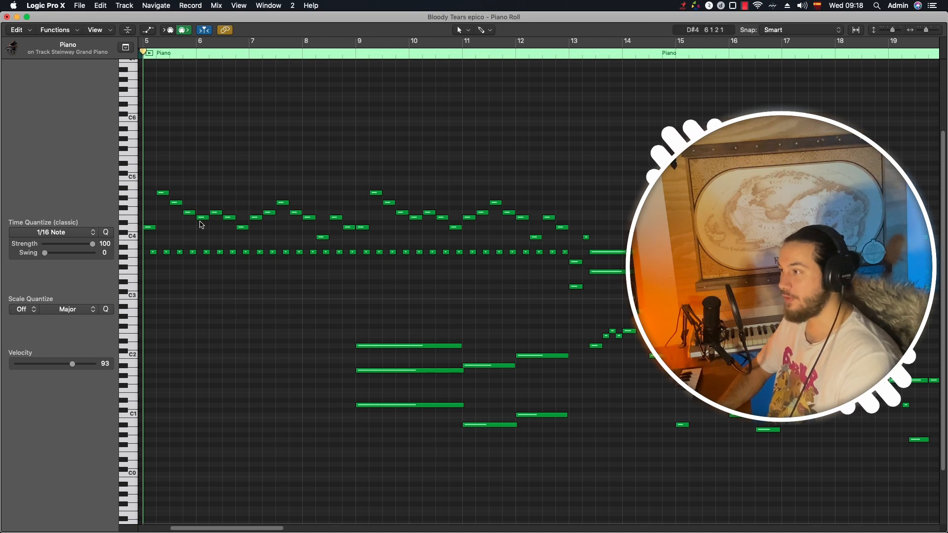
- Listen to the reference piano part from bar 5 in the Piano Roll, then move the playback position to bar 9
{"action": "key", "text": "space"}
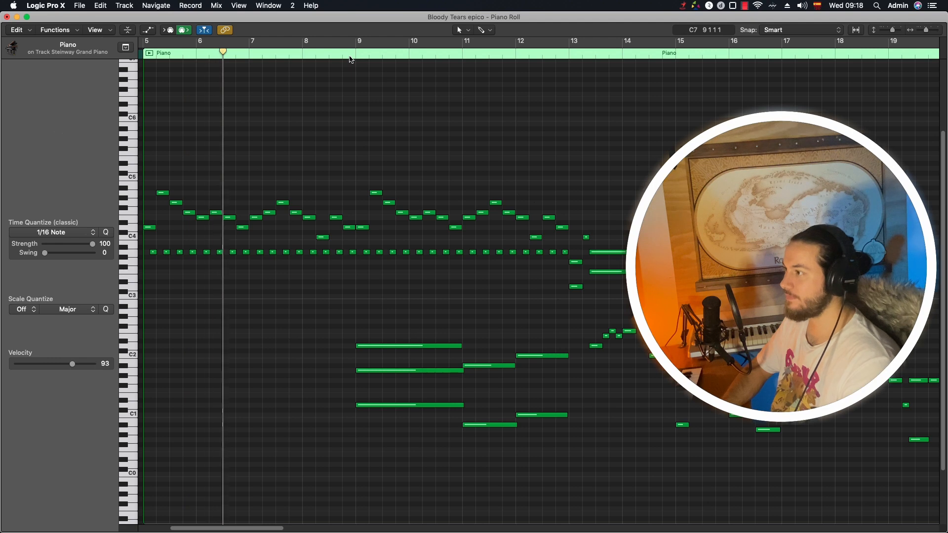
{"action": "left_click", "coordinate": [356, 56]}
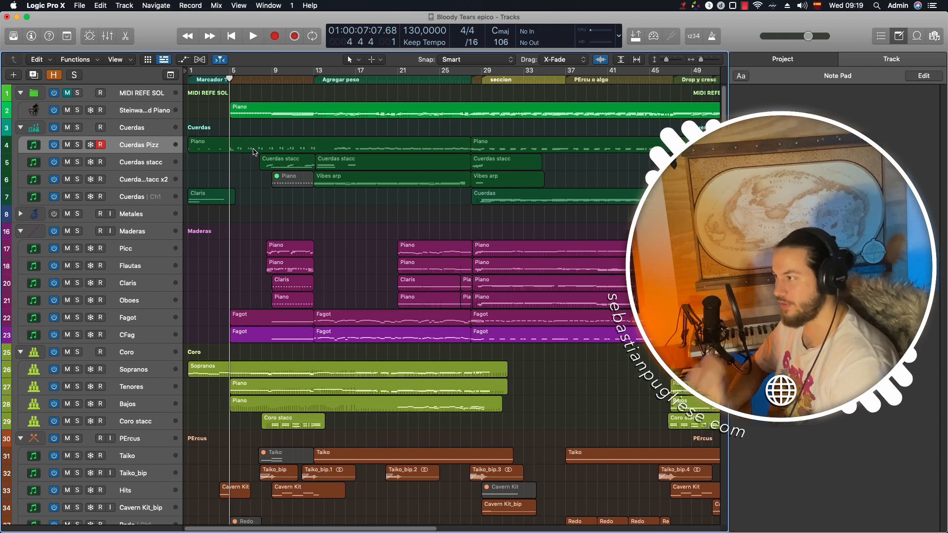
- Select the opening regions of Cuerdas Pizz, Sopranos, Tenores, Vibes and Vibes 2 and examine their notes together in the Piano Roll
{"action": "scroll", "coordinate": [257, 247], "scroll_direction": "down", "scroll_amount": 5}
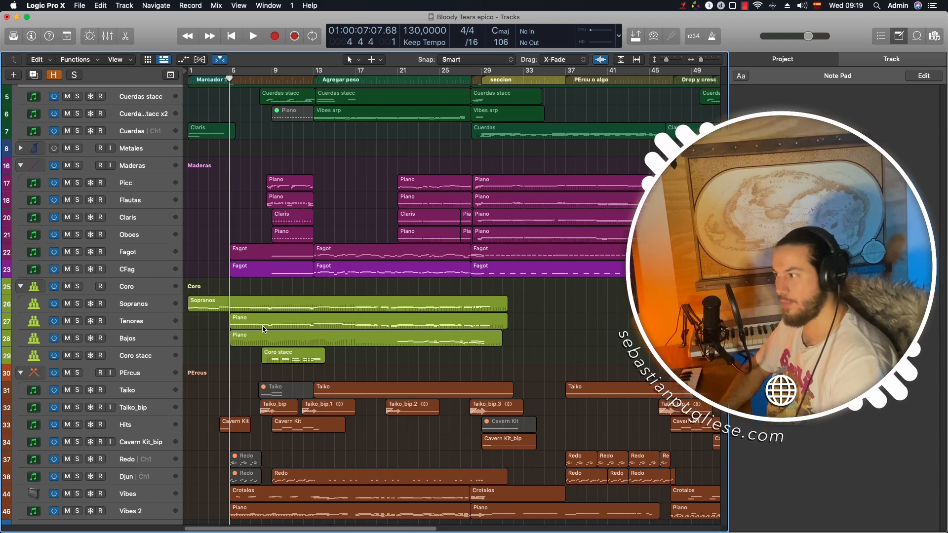
{"action": "scroll", "coordinate": [263, 329], "scroll_direction": "down", "scroll_amount": 5}
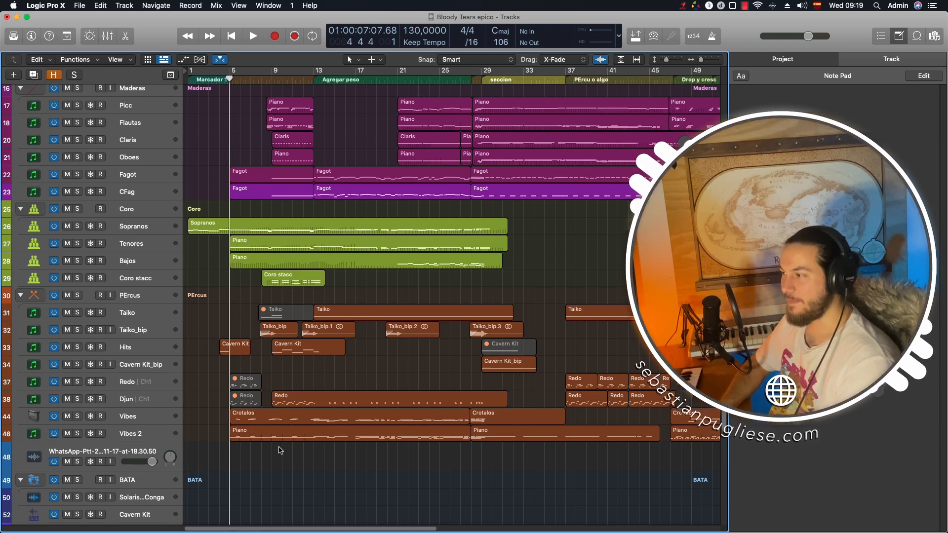
{"action": "left_click_drag", "start_coordinate": [255, 449], "coordinate": [247, 424]}
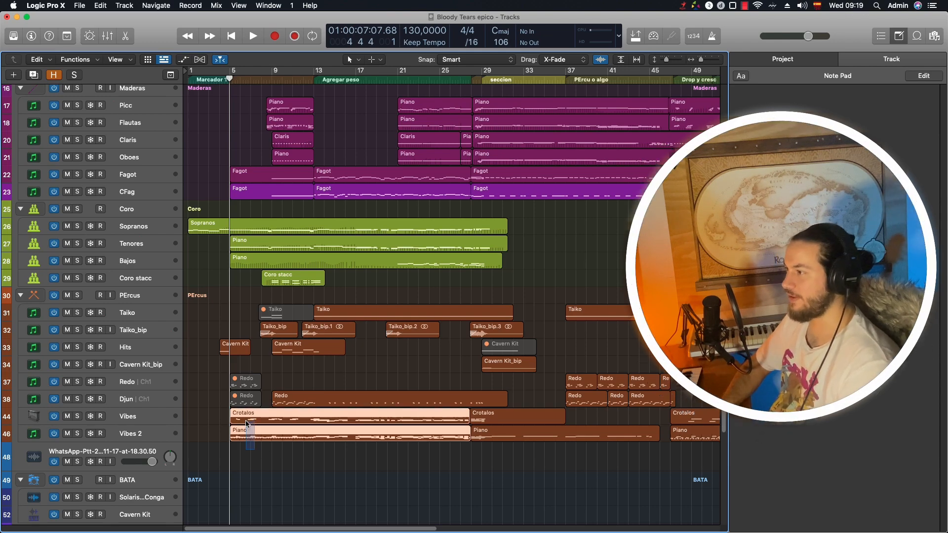
{"action": "scroll", "coordinate": [304, 233], "scroll_direction": "up", "scroll_amount": 4}
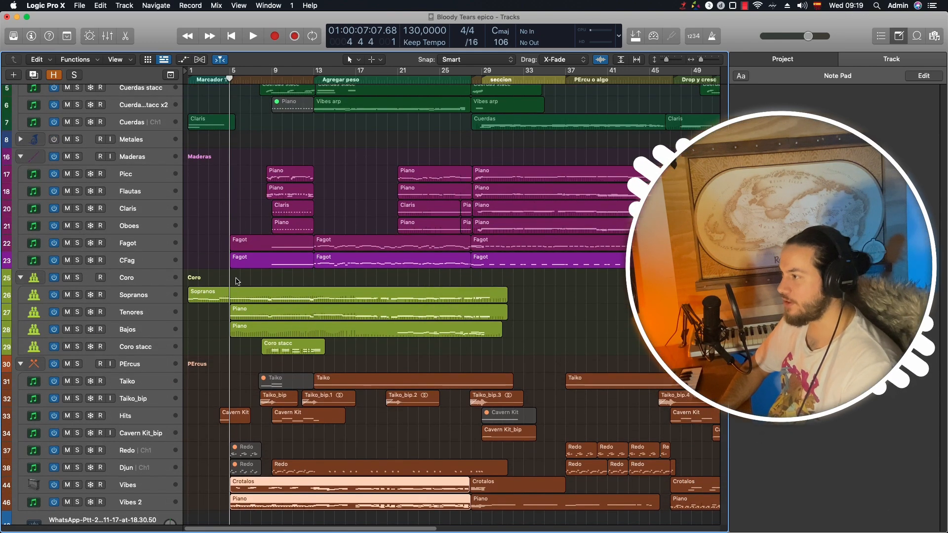
{"action": "left_click_drag", "start_coordinate": [209, 283], "coordinate": [204, 311]}
{"action": "key", "text": "2"}
{"action": "left_click", "coordinate": [185, 56]}
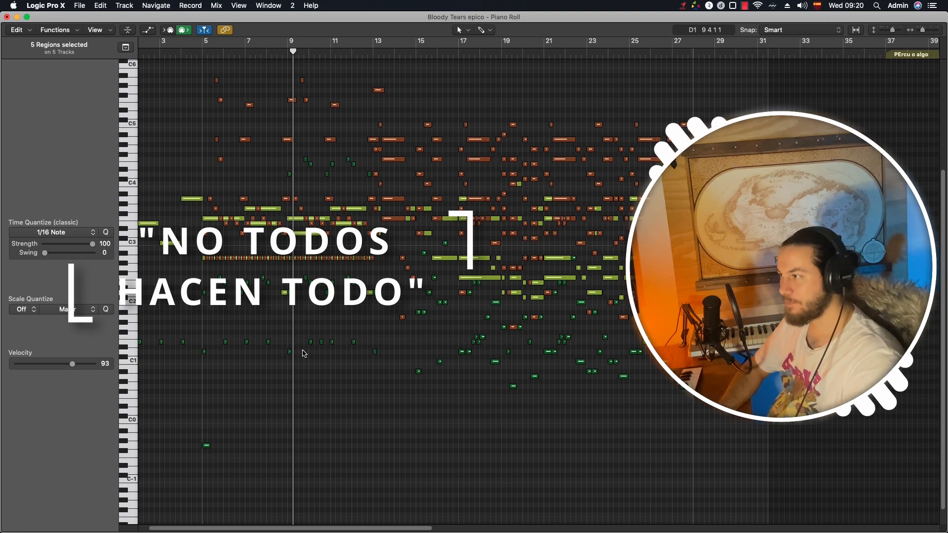
- Return to the arrangement and select only the opening regions of Cuerdas Pizz, Sopranos and Tenores plus the first Crotalos region
{"action": "key", "text": "1"}
{"action": "scroll", "coordinate": [306, 368], "scroll_direction": "down", "scroll_amount": 5}
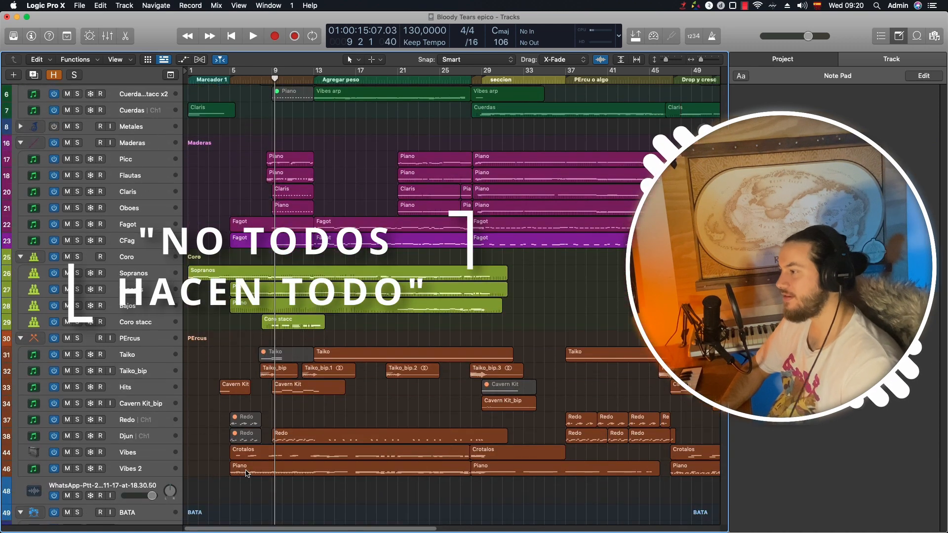
{"action": "scroll", "coordinate": [242, 306], "scroll_direction": "up", "scroll_amount": 5}
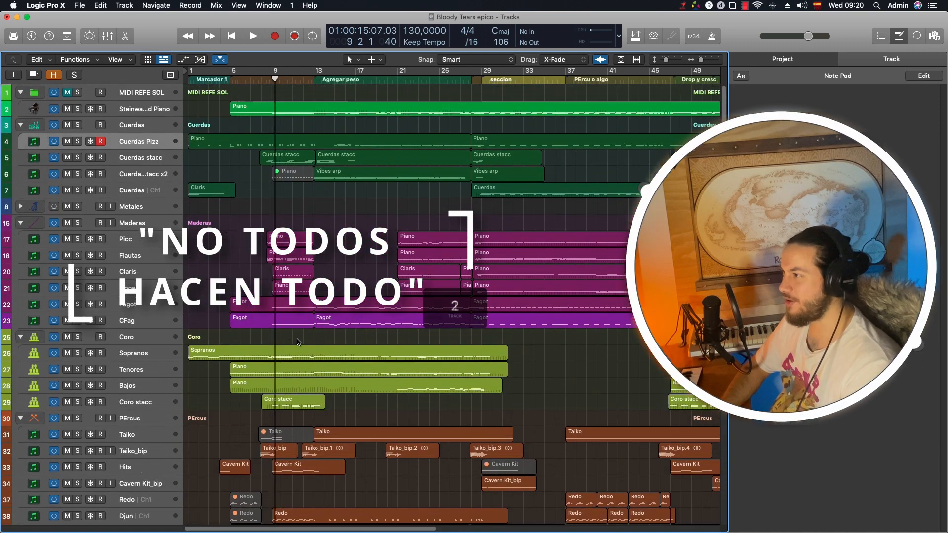
{"action": "left_click", "coordinate": [235, 141]}
{"action": "scroll", "coordinate": [289, 306], "scroll_direction": "down", "scroll_amount": 4}
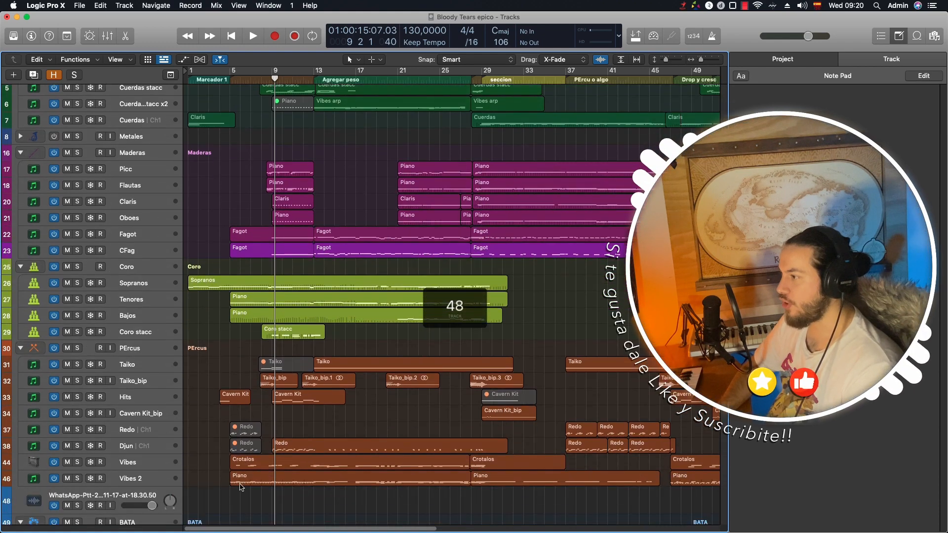
{"action": "left_click", "coordinate": [253, 462], "text": "shift"}
{"action": "scroll", "coordinate": [250, 315], "scroll_direction": "up", "scroll_amount": 2}
{"action": "left_click", "coordinate": [250, 331], "text": "shift"}
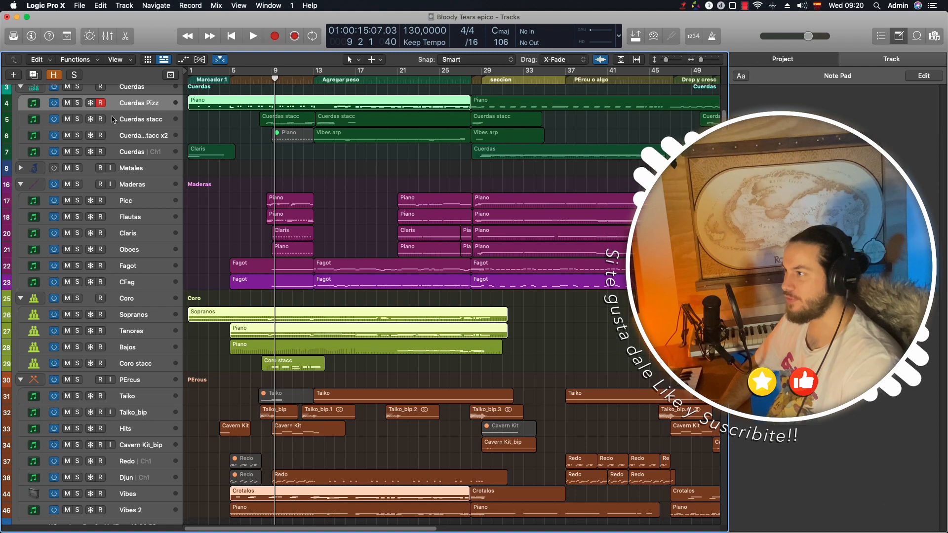
- Solo the four tracks of the selected regions, listen while viewing their notes in the Piano Roll, and clear all solos
{"action": "key", "text": "ctrl+s"}
{"action": "scroll", "coordinate": [81, 389], "scroll_direction": "down", "scroll_amount": 7}
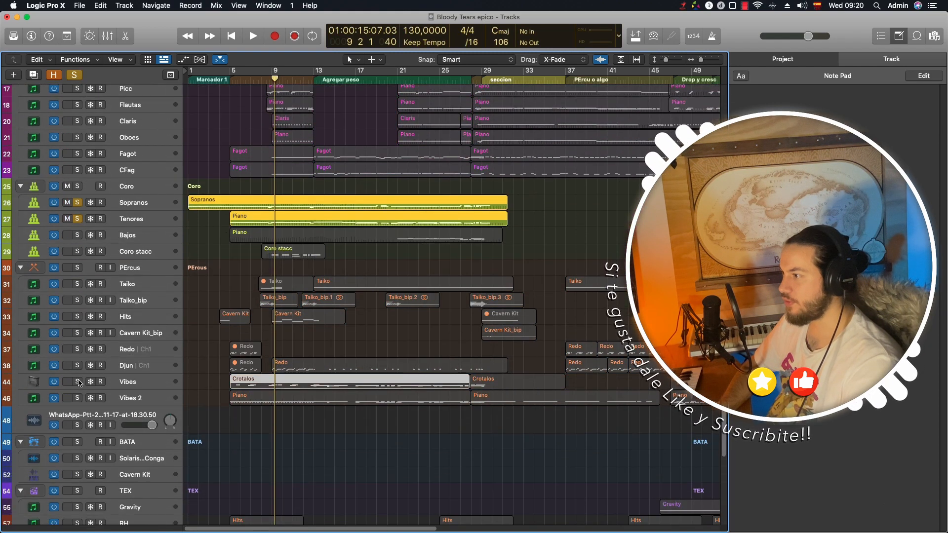
{"action": "key", "text": "9"}
{"action": "key", "text": "2"}
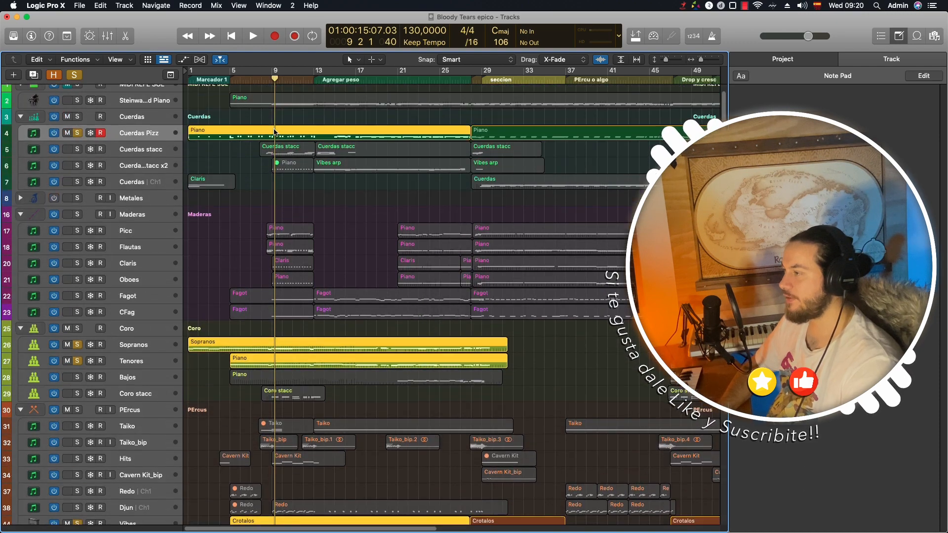
{"action": "key", "text": "space"}
{"action": "scroll", "coordinate": [341, 272], "scroll_direction": "up", "scroll_amount": 5}
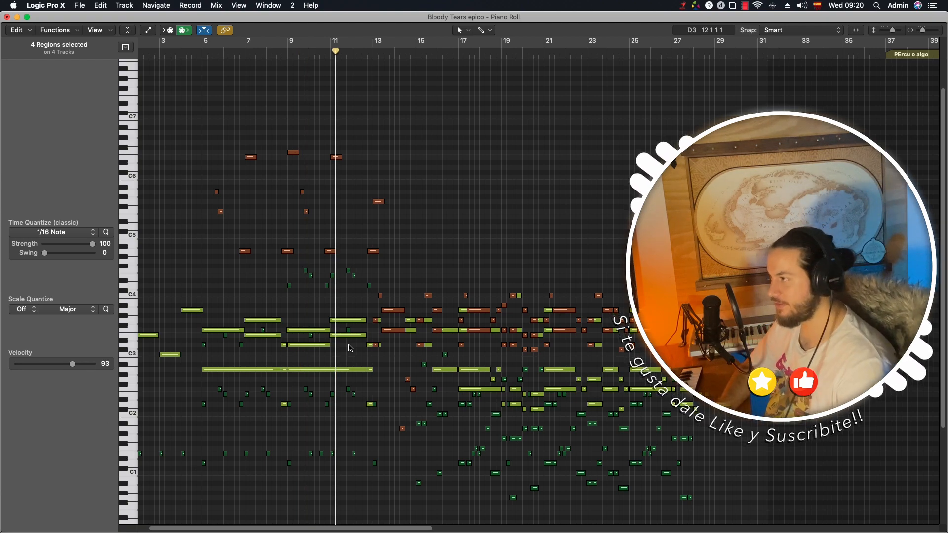
{"action": "key", "text": "1"}
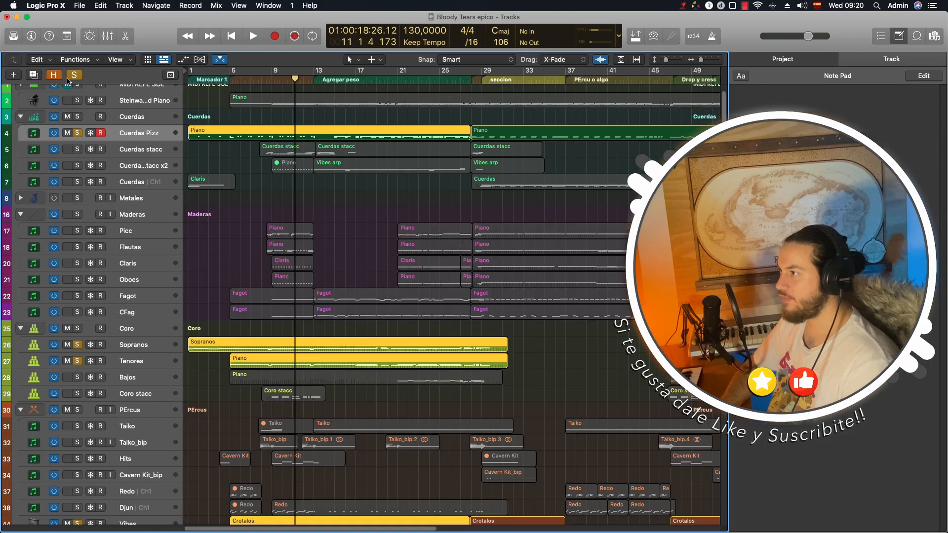
{"action": "left_click", "coordinate": [72, 75]}
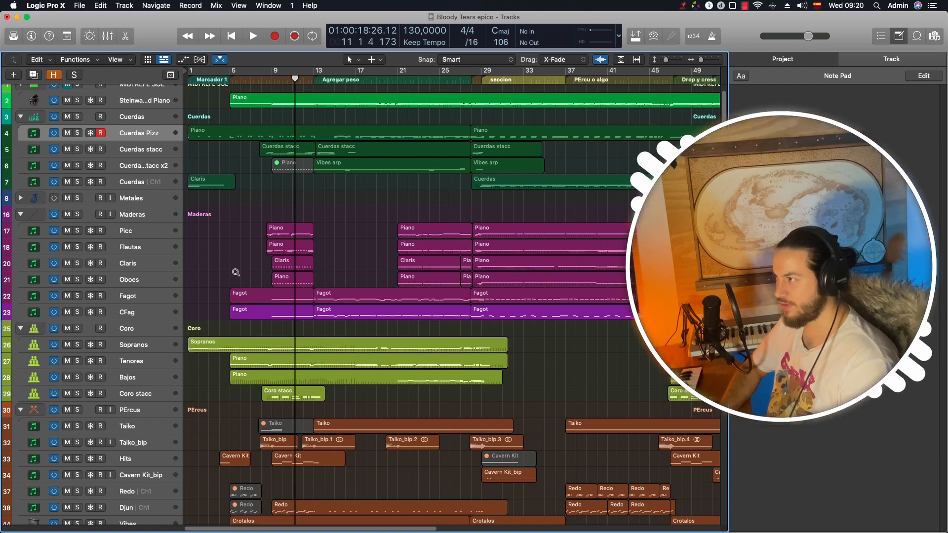
- Solo the Maderas track stack, listen to it from bar 8 beat 3, and remove its solo
{"action": "scroll", "coordinate": [236, 272], "scroll_direction": "down", "scroll_amount": 3}
{"action": "scroll", "coordinate": [235, 273], "scroll_direction": "up", "scroll_amount": 1}
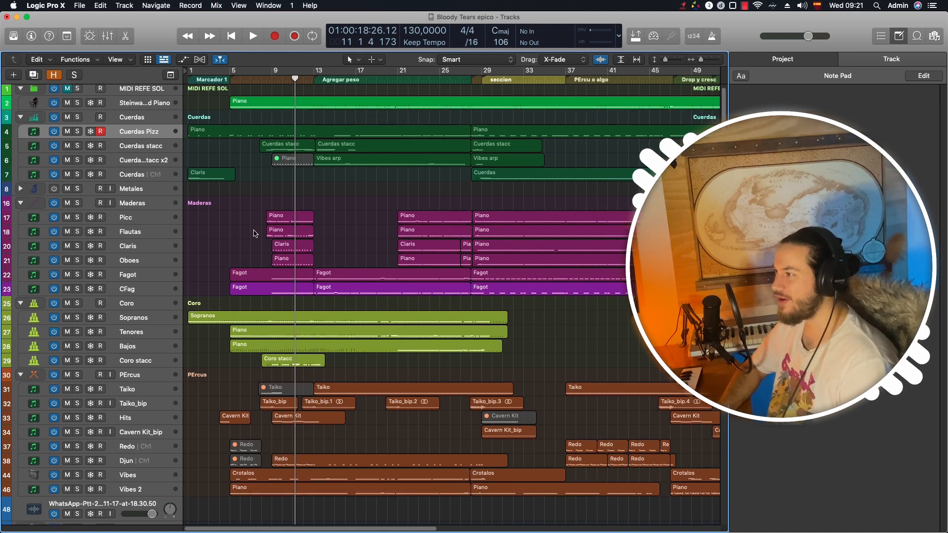
{"action": "scroll", "coordinate": [256, 234], "scroll_direction": "down", "scroll_amount": 1}
{"action": "left_click_drag", "start_coordinate": [274, 80], "coordinate": [271, 79]}
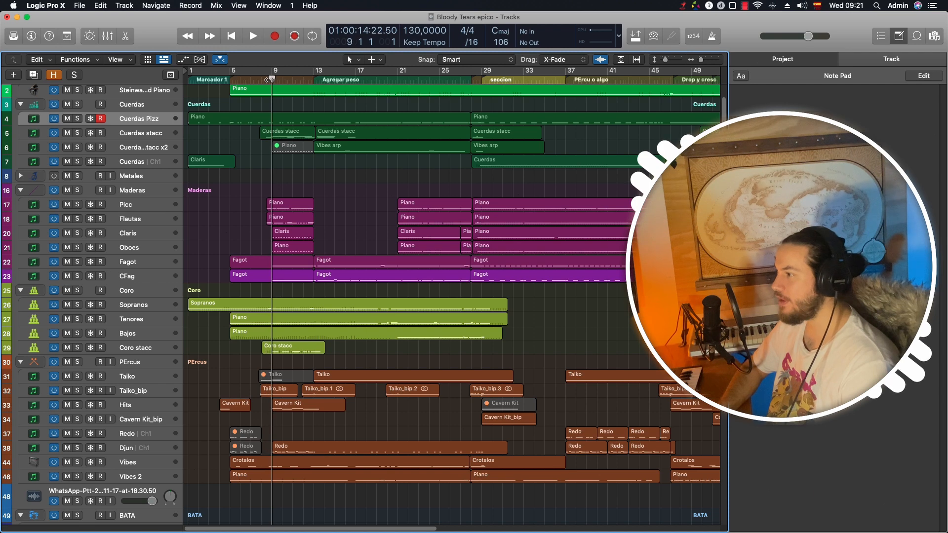
{"action": "key", "text": "s"}
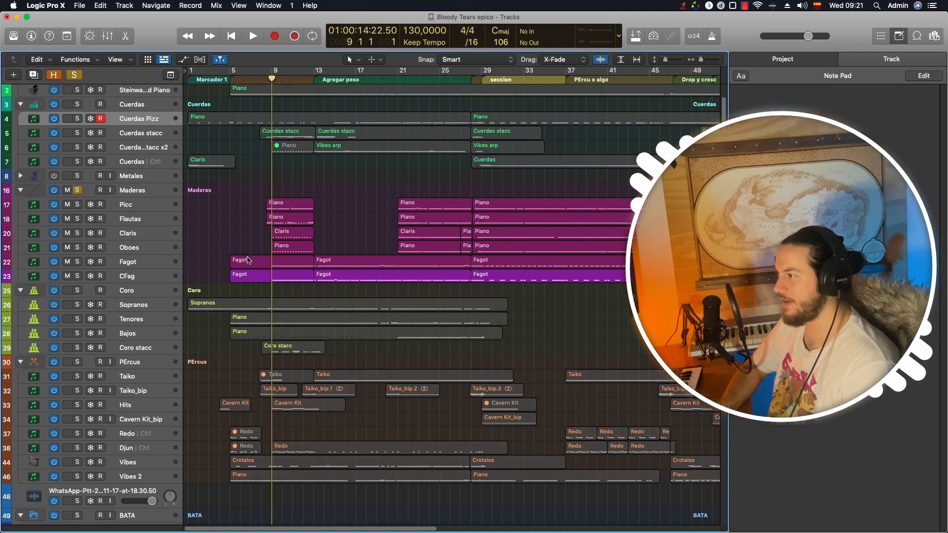
{"action": "left_click", "coordinate": [266, 80]}
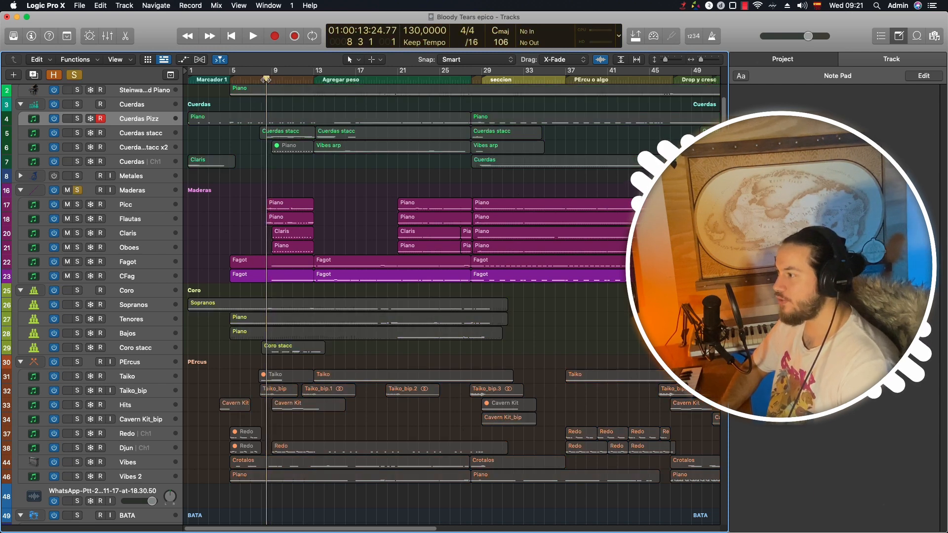
{"action": "scroll", "coordinate": [340, 334], "scroll_direction": "down", "scroll_amount": 2}
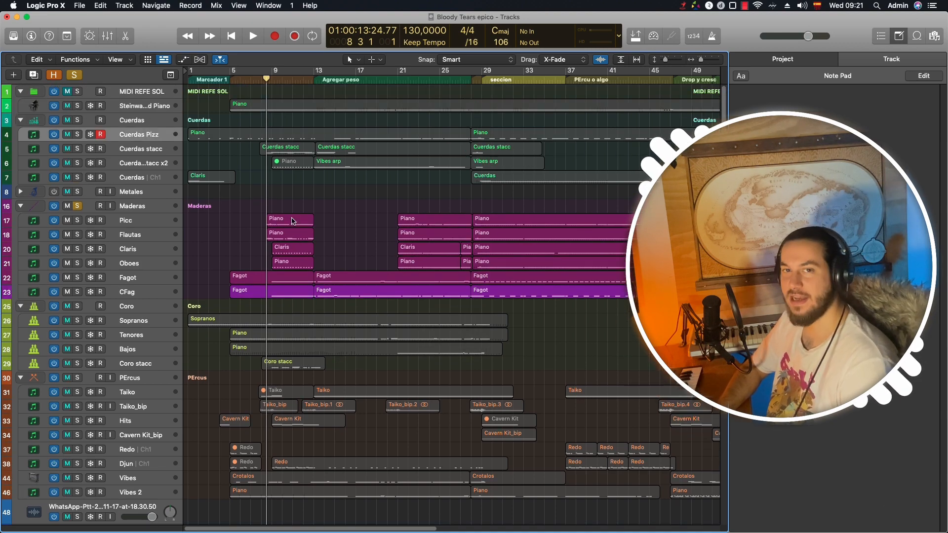
{"action": "key", "text": "space"}
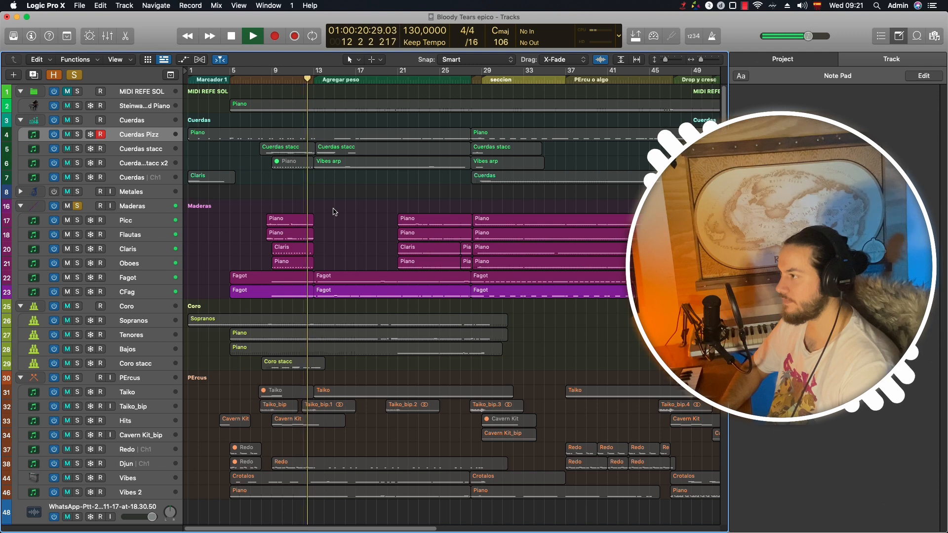
{"action": "key", "text": "space"}
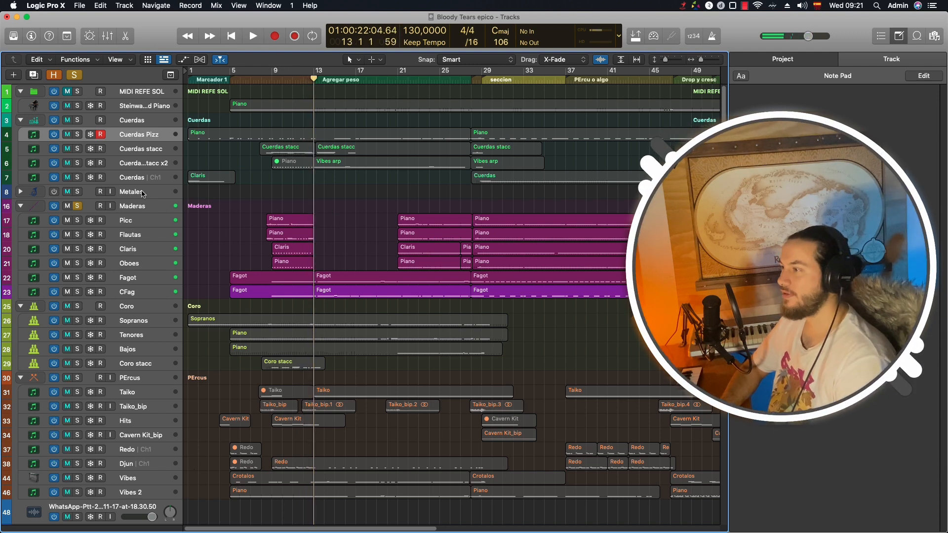
{"action": "left_click", "coordinate": [78, 207]}
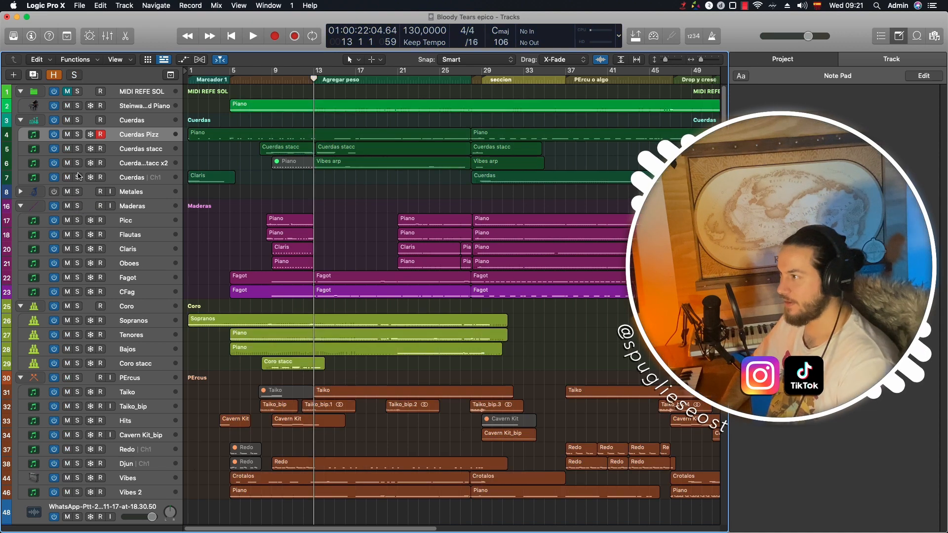
- Solo the Cuerdas stacc track and play it from about bar 8
{"action": "left_click", "coordinate": [77, 149]}
{"action": "left_click_drag", "start_coordinate": [242, 84], "coordinate": [258, 82]}
{"action": "key", "text": "space"}
{"action": "left_click", "coordinate": [77, 149]}
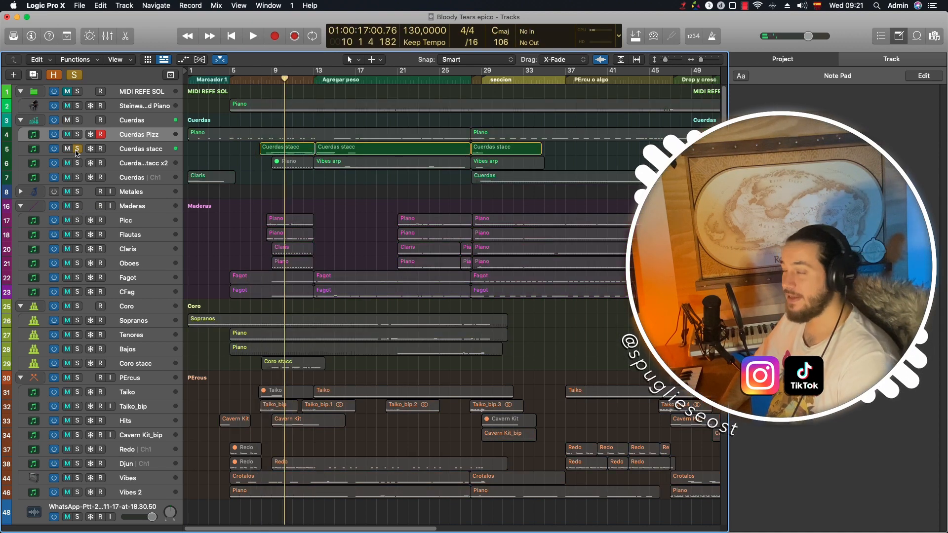
{"action": "left_click", "coordinate": [77, 149]}
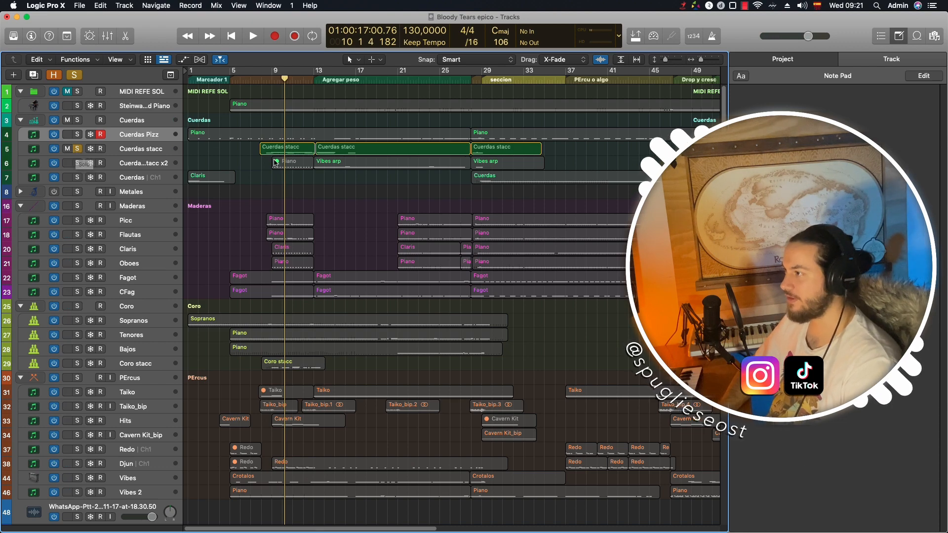
- Open the first Cuerdas stacc region in the Piano Roll and examine its ascending runs up close
{"action": "double_click", "coordinate": [282, 151]}
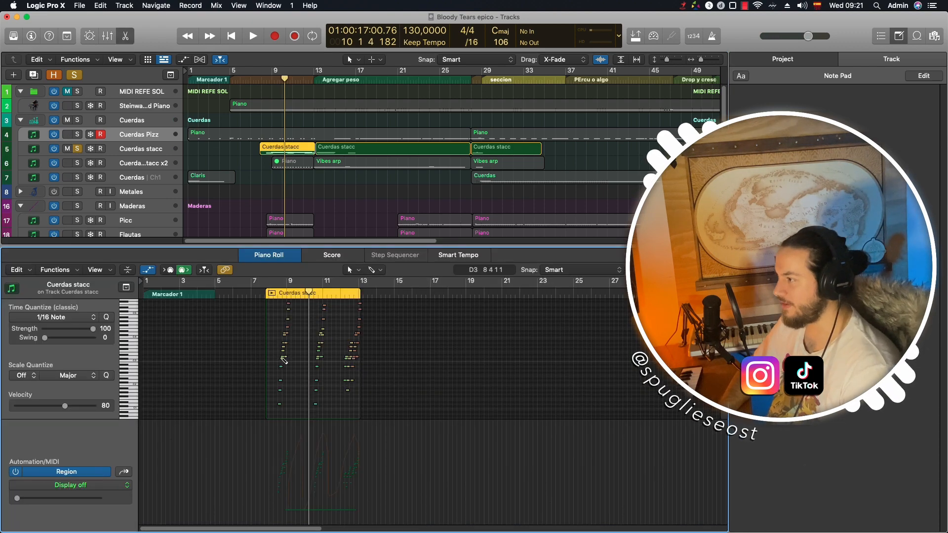
{"action": "key", "text": "super+Right"}
{"action": "key", "text": "super+Right"}
{"action": "key", "text": "super+Right"}
{"action": "key", "text": "super+Right"}
{"action": "key", "text": "super+Right"}
{"action": "key", "text": "super+Right"}
- Hide the Piano Roll's automation area and play the Cuerdas stacc region from bar 8 beat 3
{"action": "left_click", "coordinate": [184, 294]}
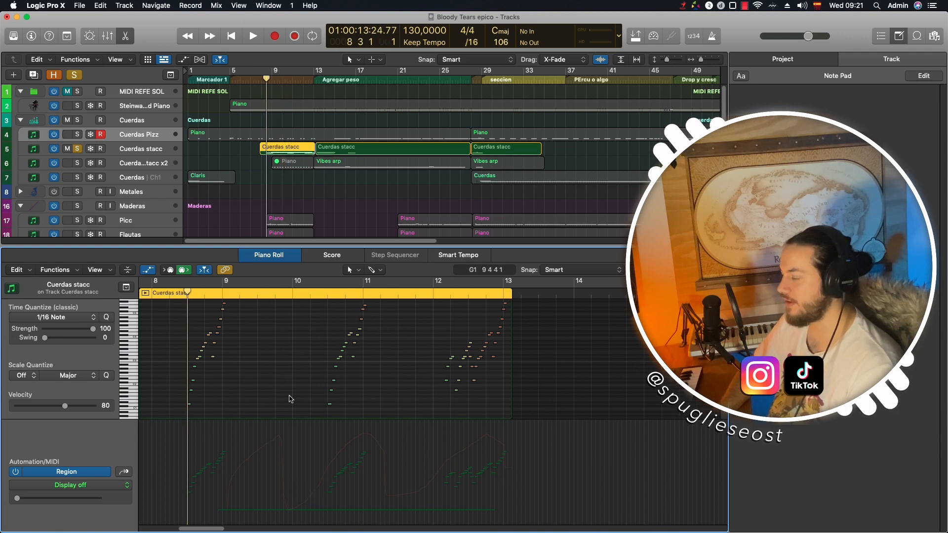
{"action": "key", "text": "a"}
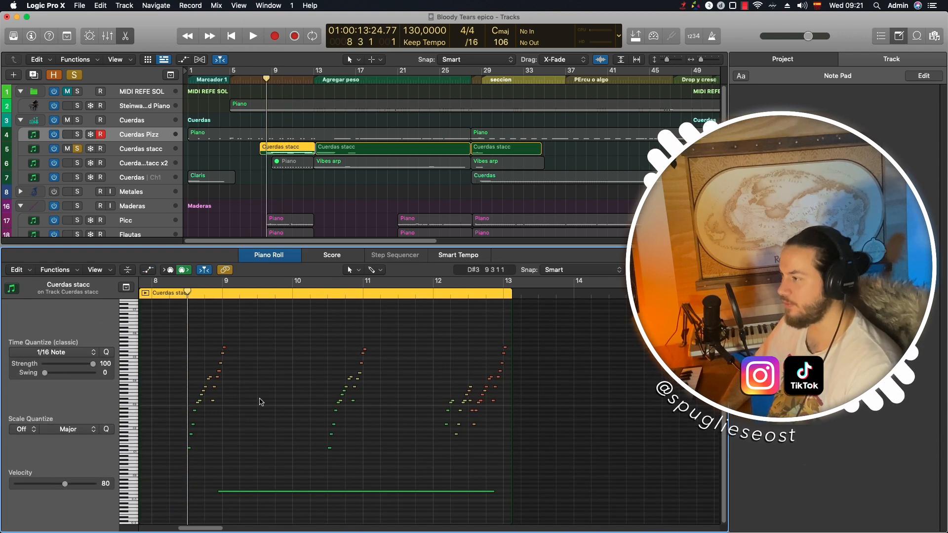
{"action": "key", "text": "space"}
{"action": "scroll", "coordinate": [260, 402], "scroll_direction": "left", "scroll_amount": 1}
{"action": "key", "text": "space"}
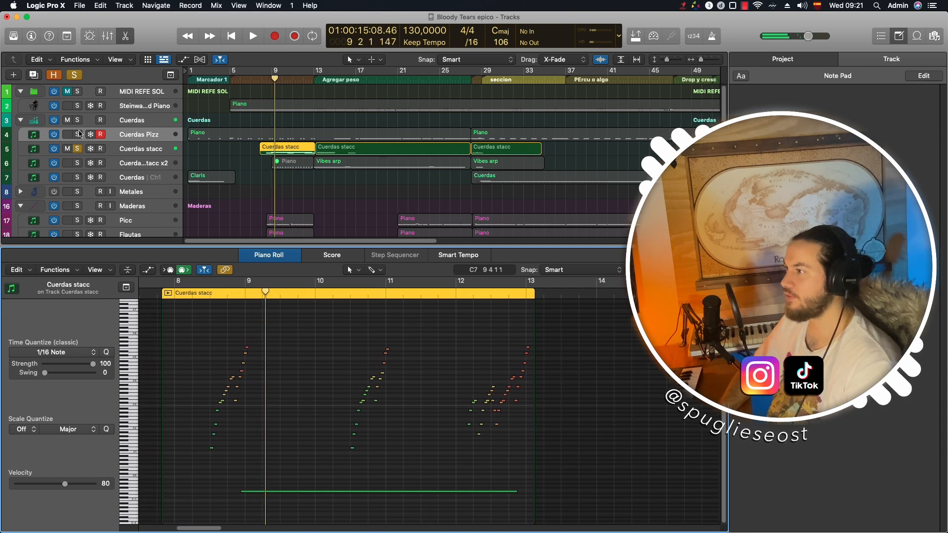
- Solo Cuerdas Pizz as well and play both string parts with their regions shown together in the Piano Roll
{"action": "left_click", "coordinate": [77, 135]}
{"action": "left_click", "coordinate": [222, 293]}
{"action": "key", "text": "space"}
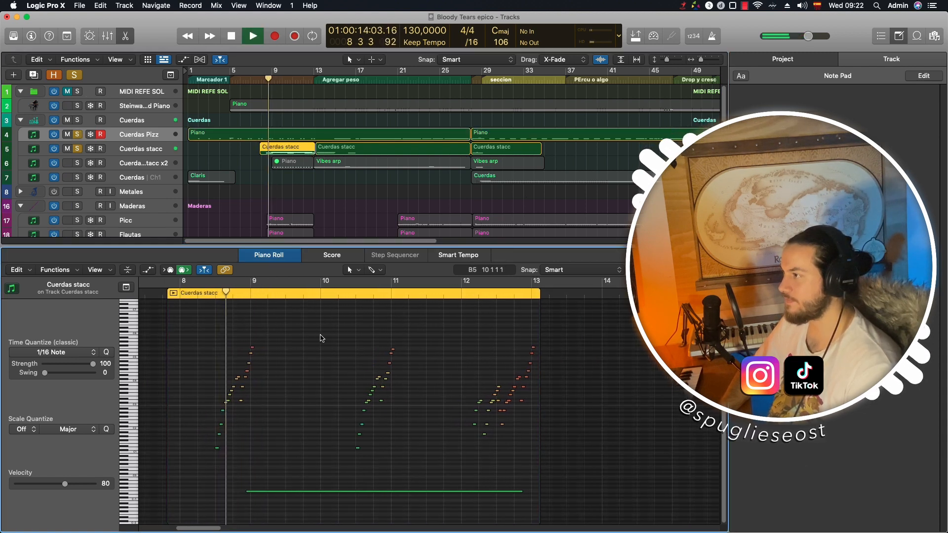
{"action": "left_click", "coordinate": [312, 133], "text": "shift"}
{"action": "scroll", "coordinate": [403, 341], "scroll_direction": "left", "scroll_amount": 1}
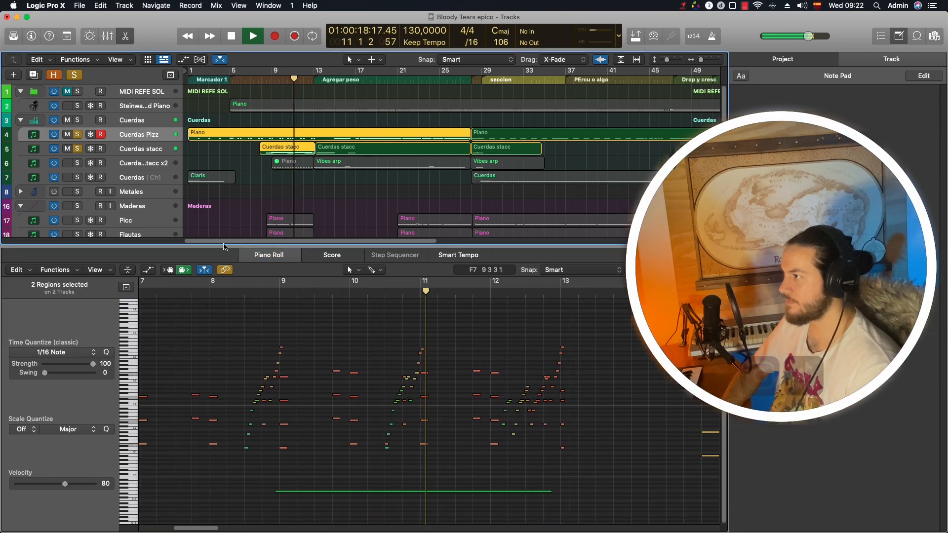
{"action": "key", "text": "space"}
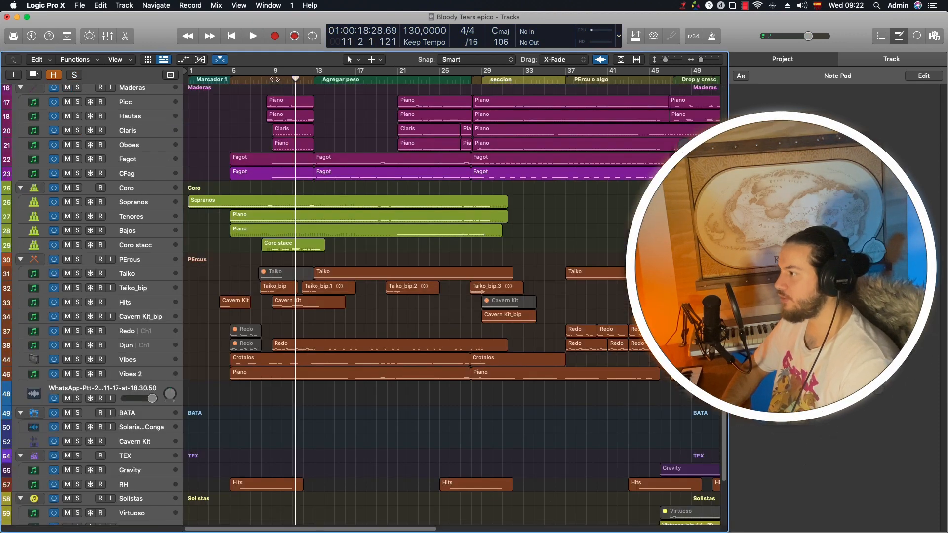
- Play the full arrangement from bar 8 beat 3 through the woodwind and Coro stacc entries
{"action": "left_click", "coordinate": [272, 78]}
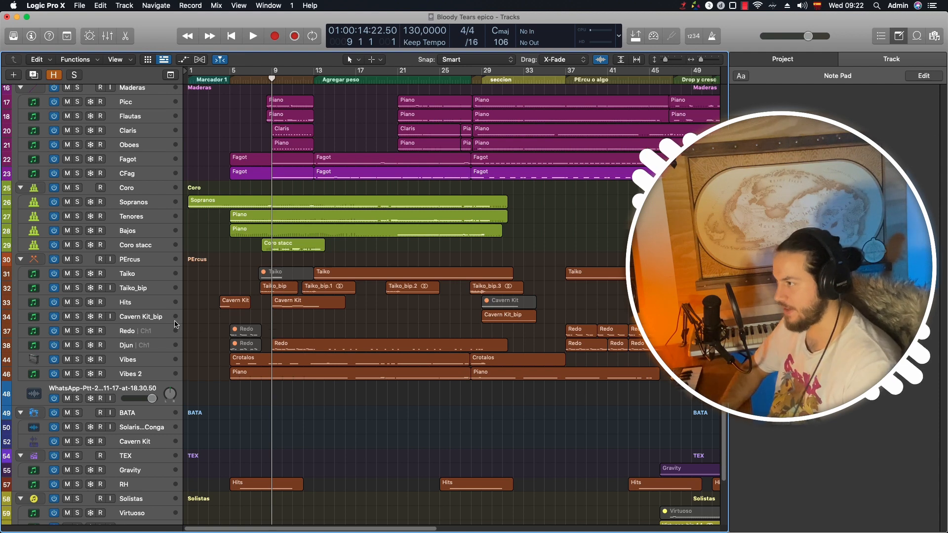
{"action": "left_click_drag", "start_coordinate": [271, 78], "coordinate": [262, 78]}
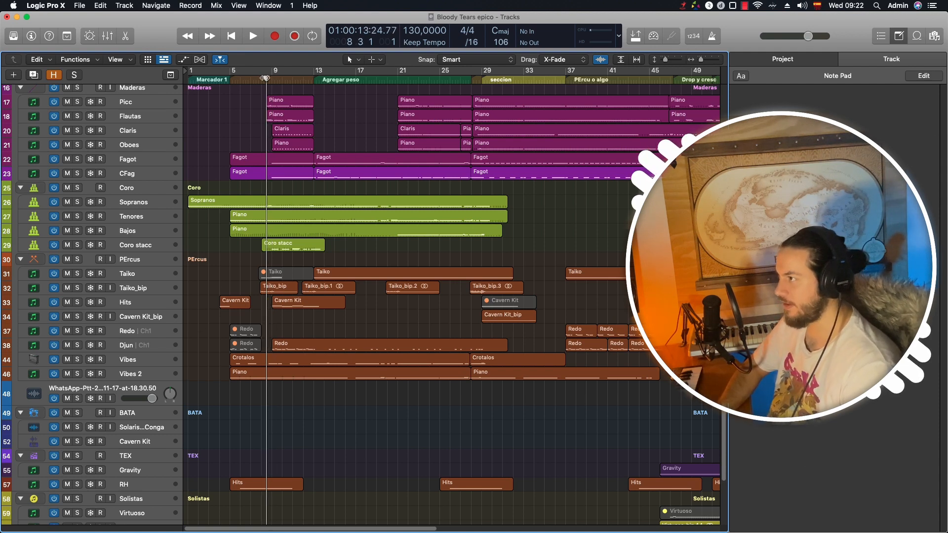
{"action": "key", "text": "space"}
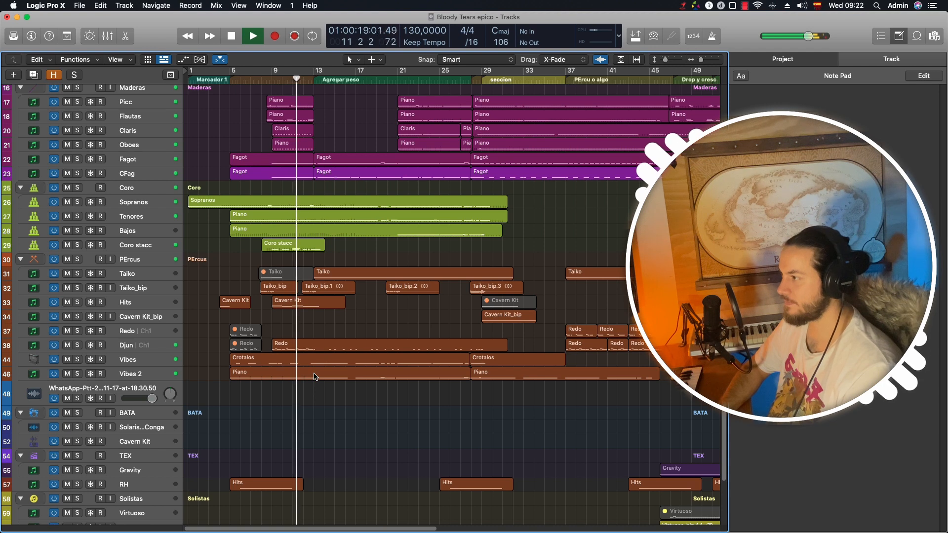
{"action": "key", "text": "space"}
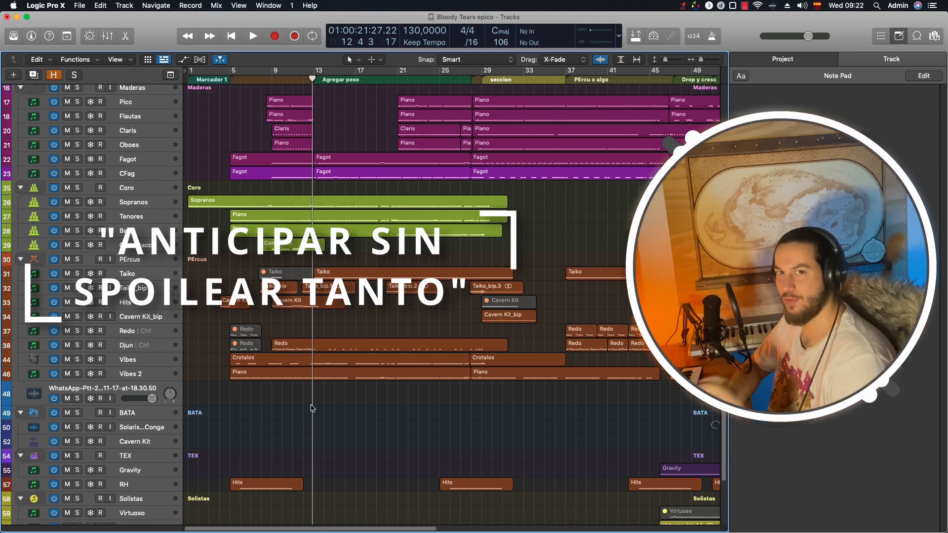
- Open the first Coro stacc region in the Piano Roll, solo its track and play it from bar 9
{"action": "double_click", "coordinate": [297, 244]}
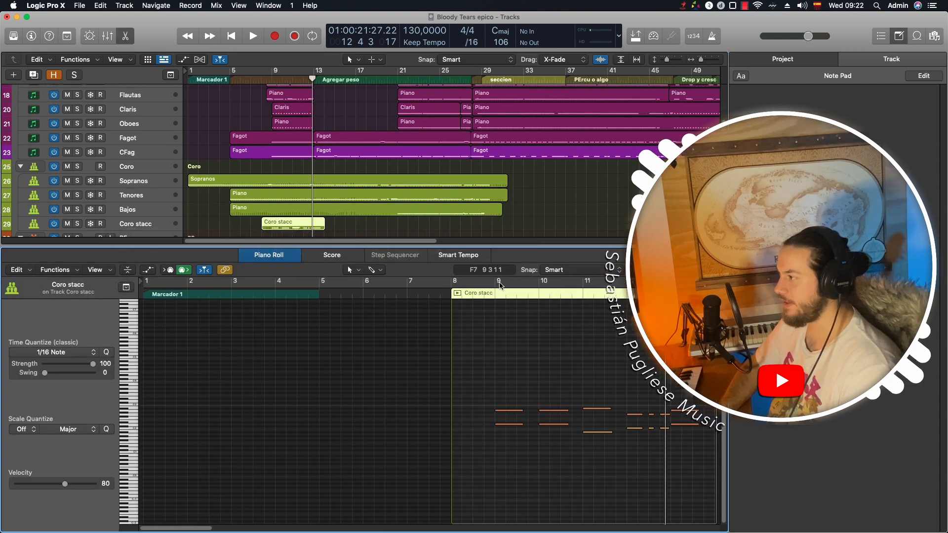
{"action": "left_click", "coordinate": [488, 295]}
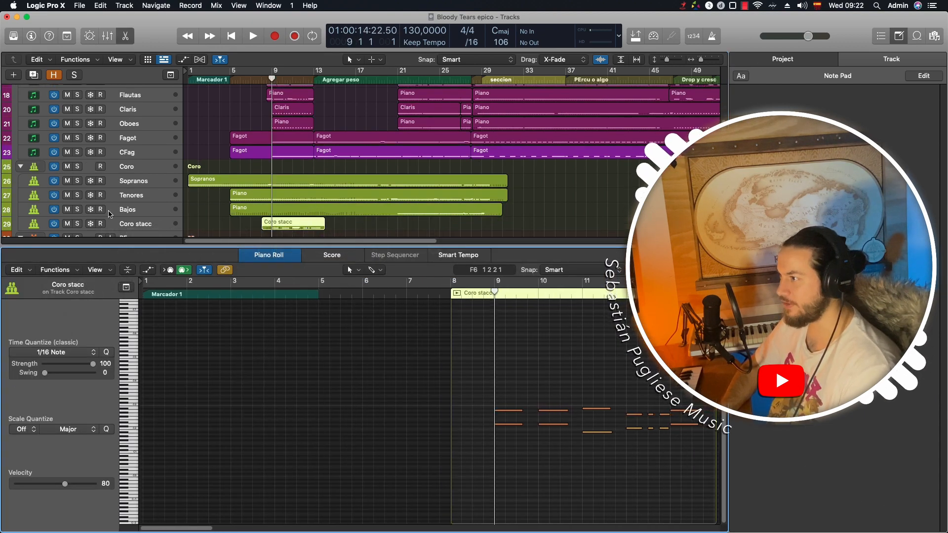
{"action": "left_click", "coordinate": [77, 224]}
{"action": "left_click", "coordinate": [547, 383]}
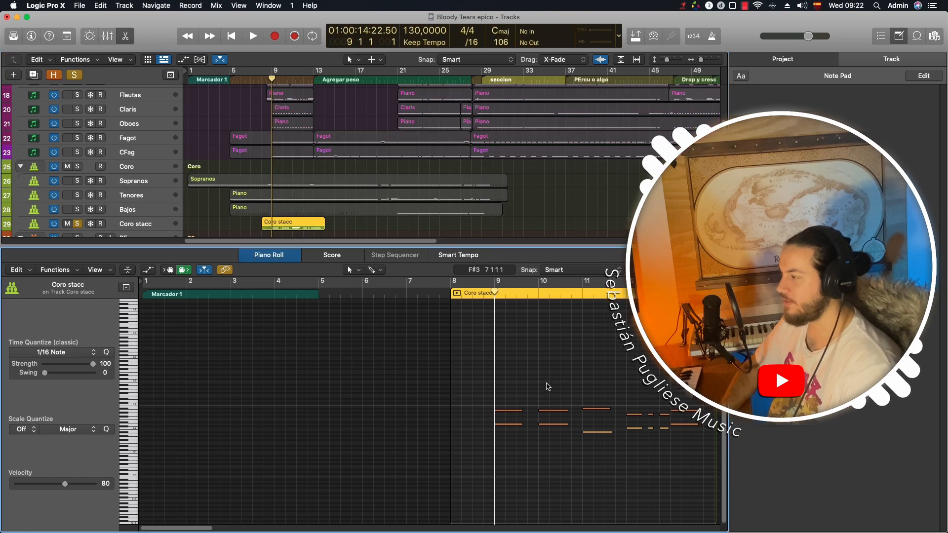
{"action": "key", "text": "space"}
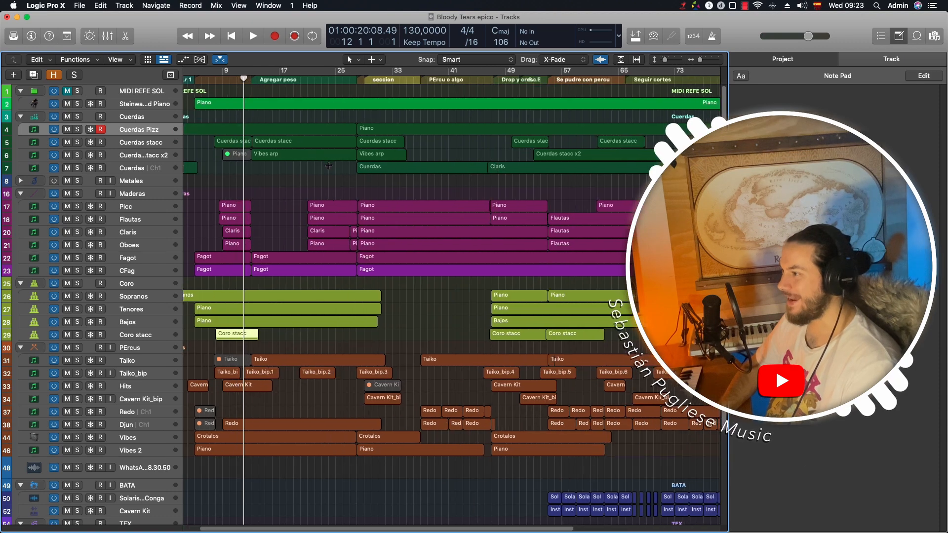
- Examine how the strings, woodwinds, choir and percussion regions are laid out across the Agregar peso section
{"action": "key", "text": "super+Right"}
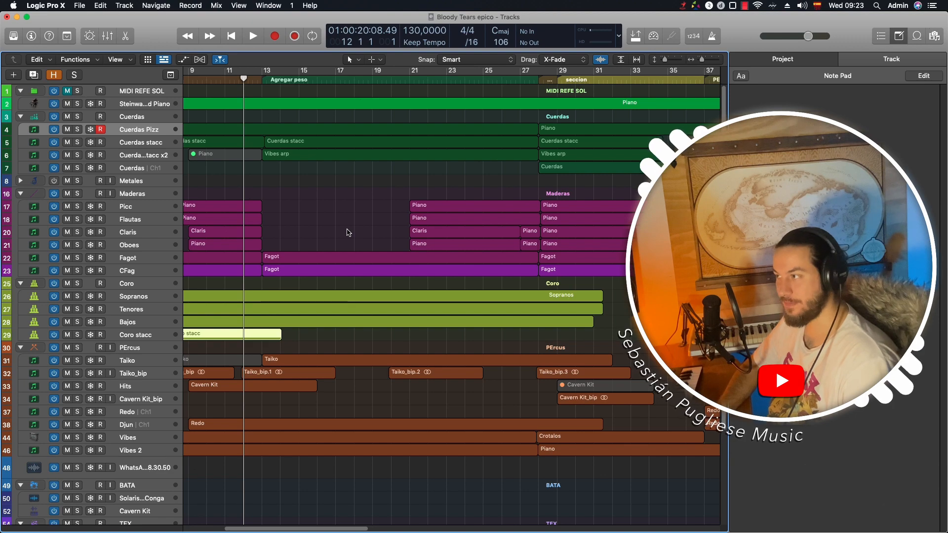
{"action": "key", "text": "super+Down"}
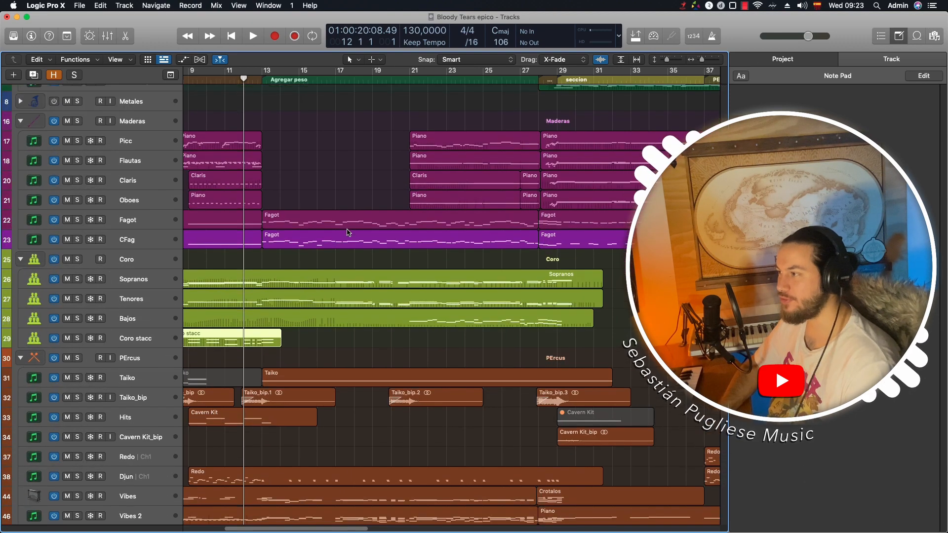
{"action": "key", "text": "super+Up"}
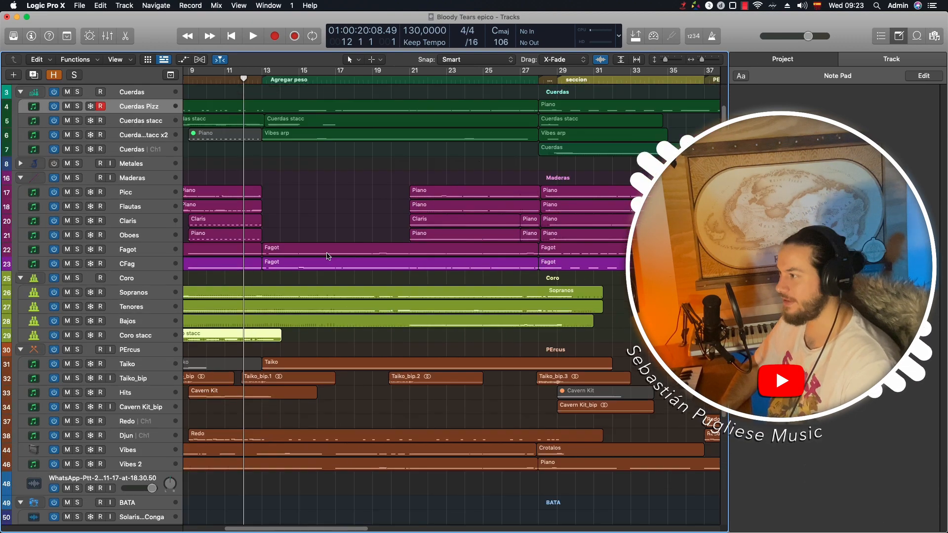
{"action": "key", "text": "super+Up"}
{"action": "key", "text": "super+Left"}
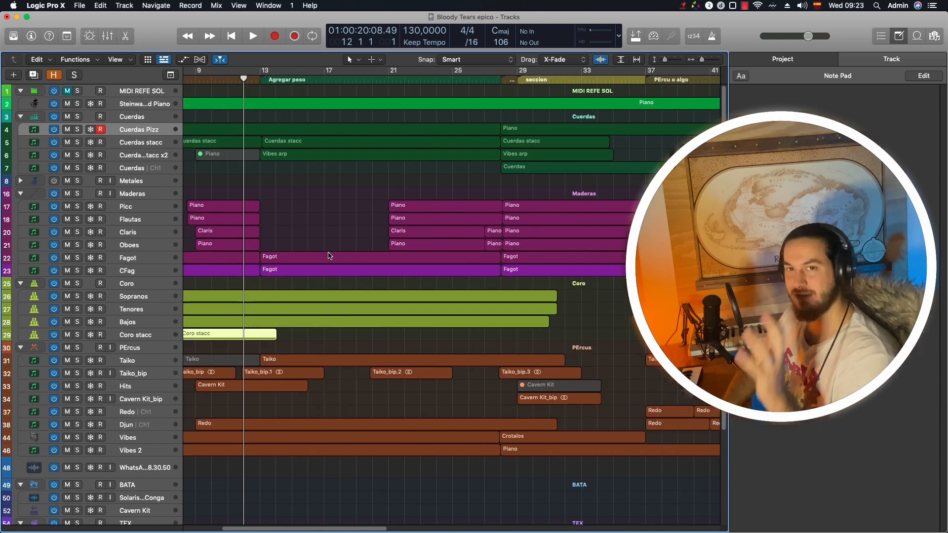
{"action": "key", "text": "super+Down"}
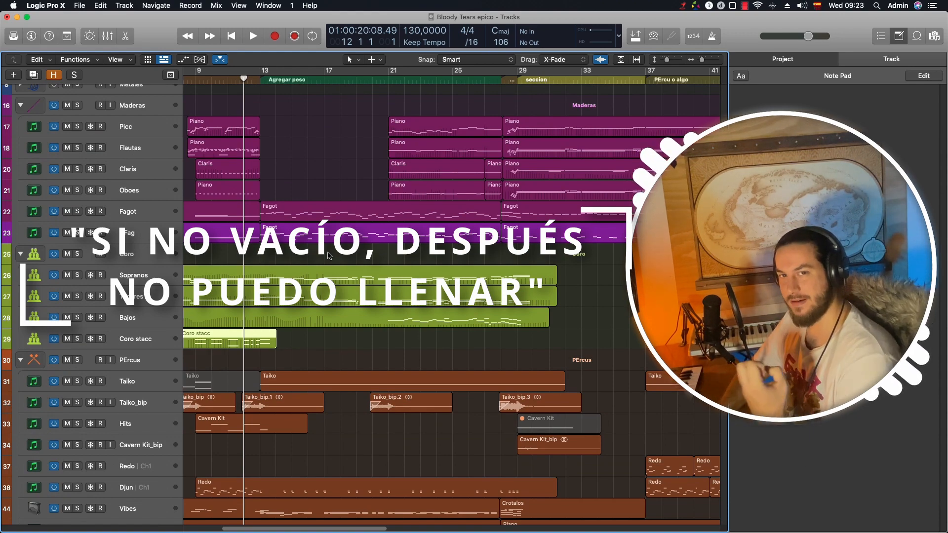
{"action": "scroll", "coordinate": [460, 244], "scroll_direction": "down", "scroll_amount": 5}
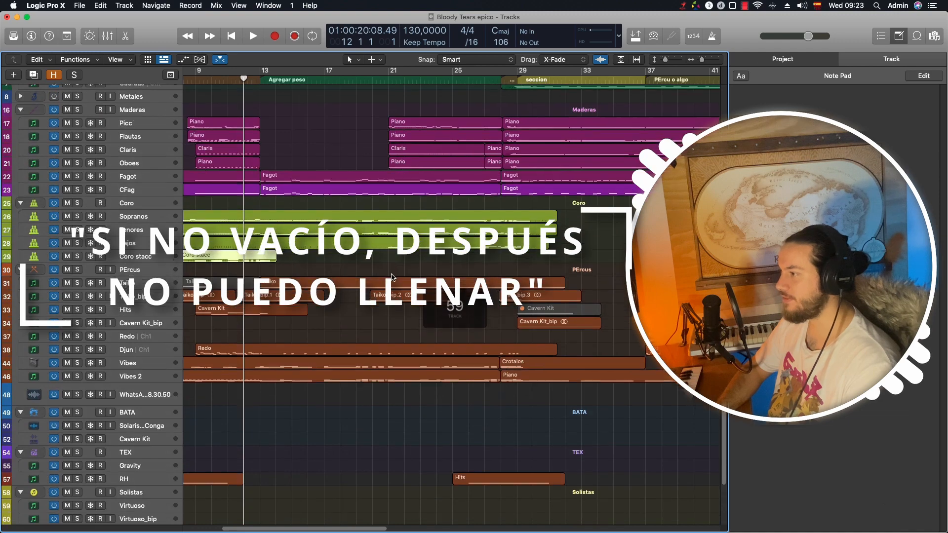
{"action": "scroll", "coordinate": [339, 314], "scroll_direction": "up", "scroll_amount": 4}
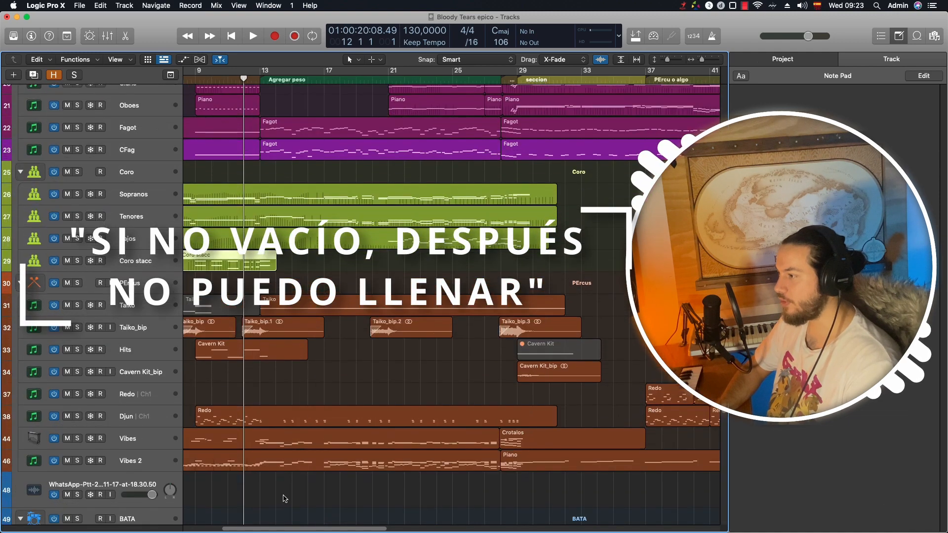
{"action": "scroll", "coordinate": [284, 473], "scroll_direction": "up", "scroll_amount": 3}
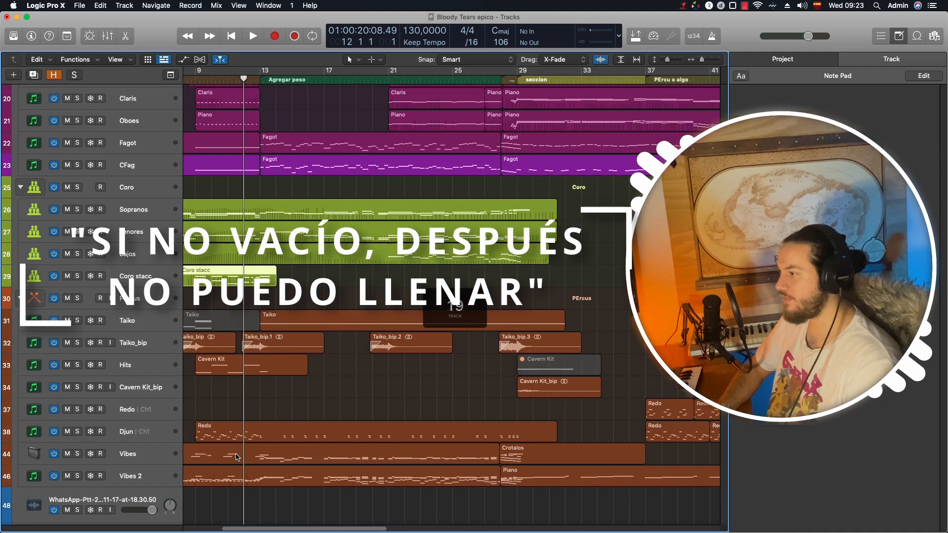
{"action": "scroll", "coordinate": [379, 278], "scroll_direction": "up", "scroll_amount": 2}
{"action": "scroll", "coordinate": [379, 278], "scroll_direction": "up", "scroll_amount": 6}
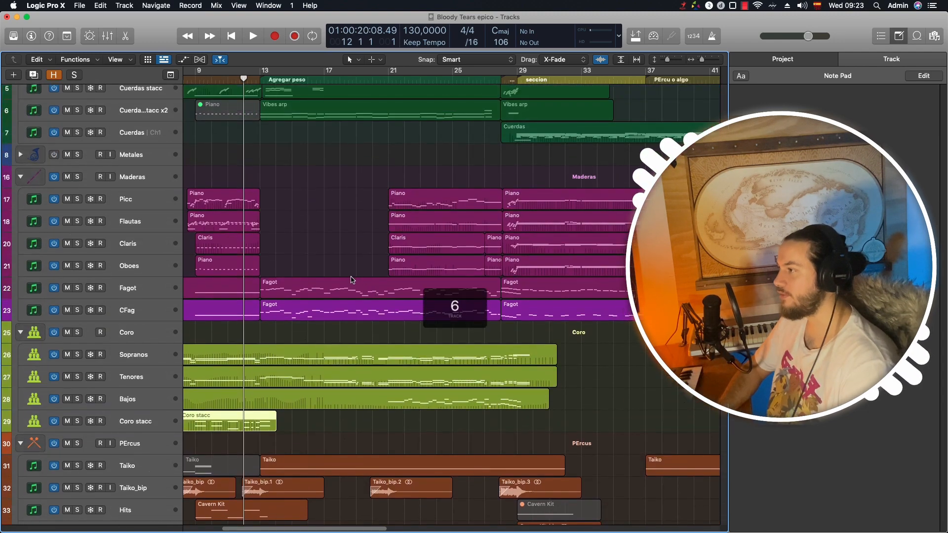
{"action": "scroll", "coordinate": [318, 353], "scroll_direction": "up", "scroll_amount": 1}
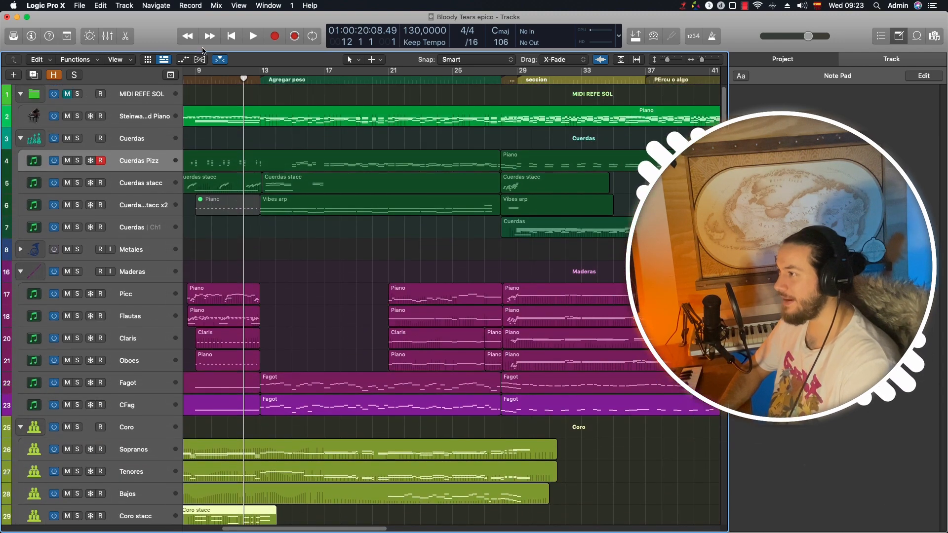
- Place the playhead at bar 13, where Agregar peso starts, and inspect the woodwind, choir and percussion regions there
{"action": "left_click", "coordinate": [259, 79]}
{"action": "left_click", "coordinate": [245, 79]}
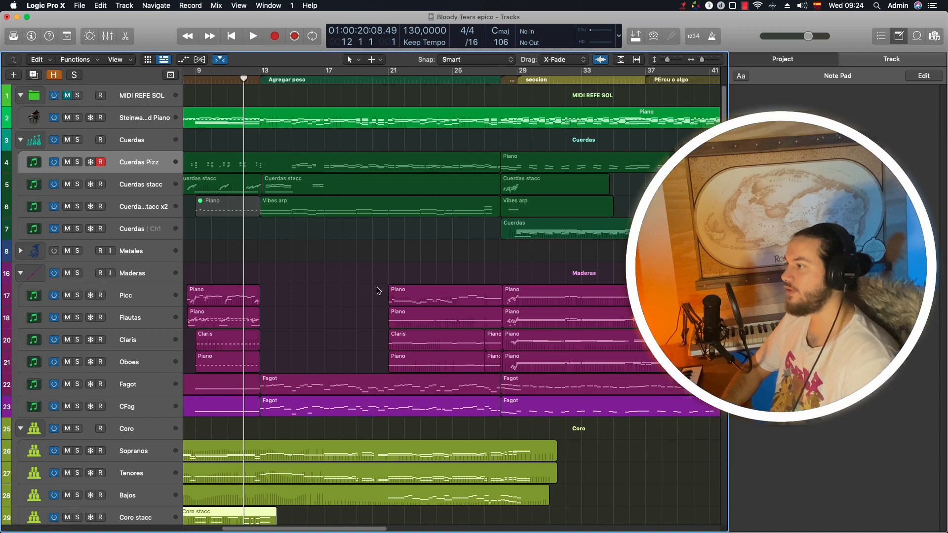
{"action": "left_click", "coordinate": [260, 73]}
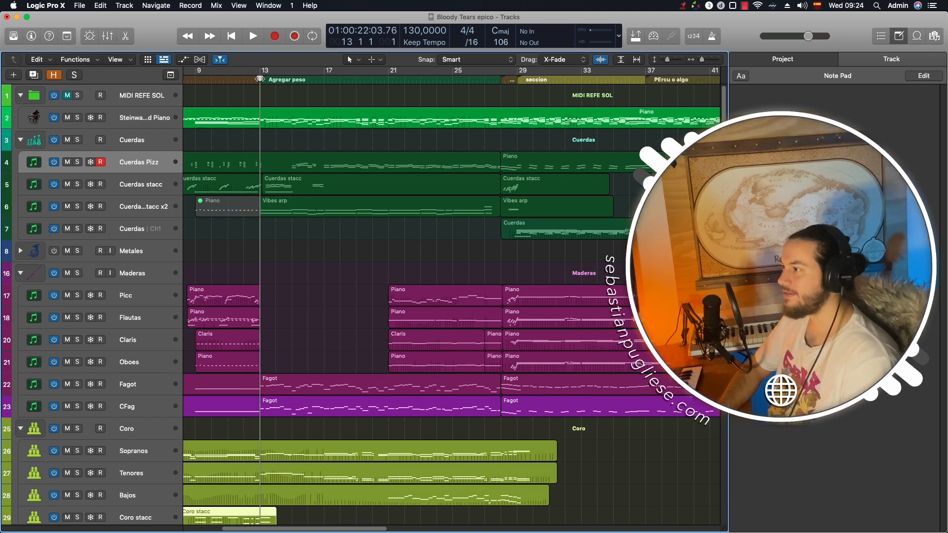
{"action": "scroll", "coordinate": [309, 334], "scroll_direction": "down", "scroll_amount": 2}
{"action": "scroll", "coordinate": [310, 334], "scroll_direction": "down", "scroll_amount": 4}
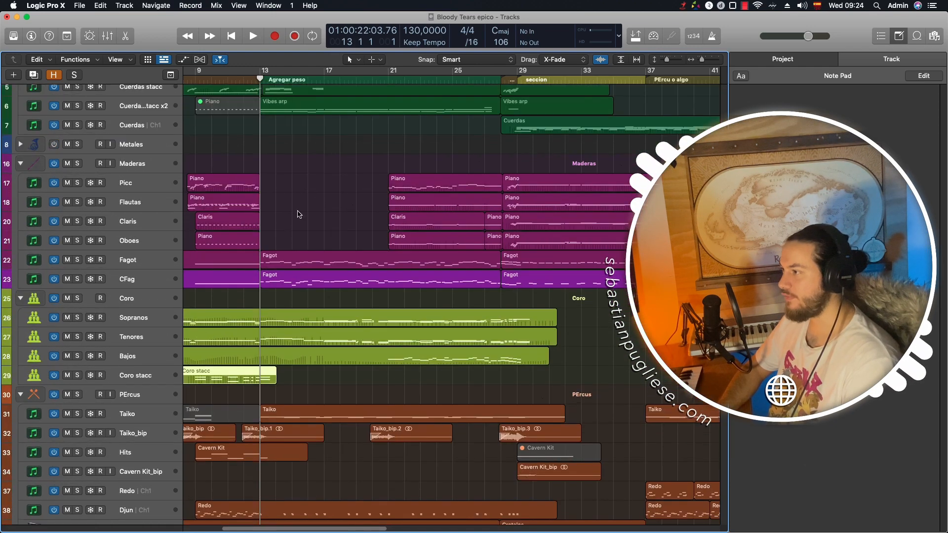
{"action": "scroll", "coordinate": [336, 313], "scroll_direction": "down", "scroll_amount": 3}
{"action": "scroll", "coordinate": [324, 232], "scroll_direction": "down", "scroll_amount": 4}
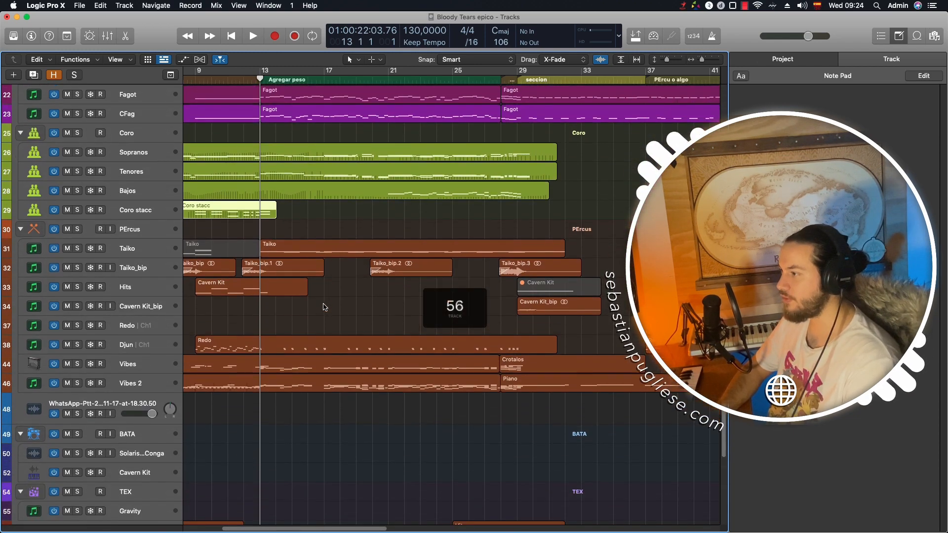
- Show the regions of the Agregar peso section together in the separate Piano Roll window and play them from bar 12
{"action": "key", "text": "2"}
{"action": "key", "text": "super+Right"}
{"action": "key", "text": "super+Right"}
{"action": "key", "text": "super+Right"}
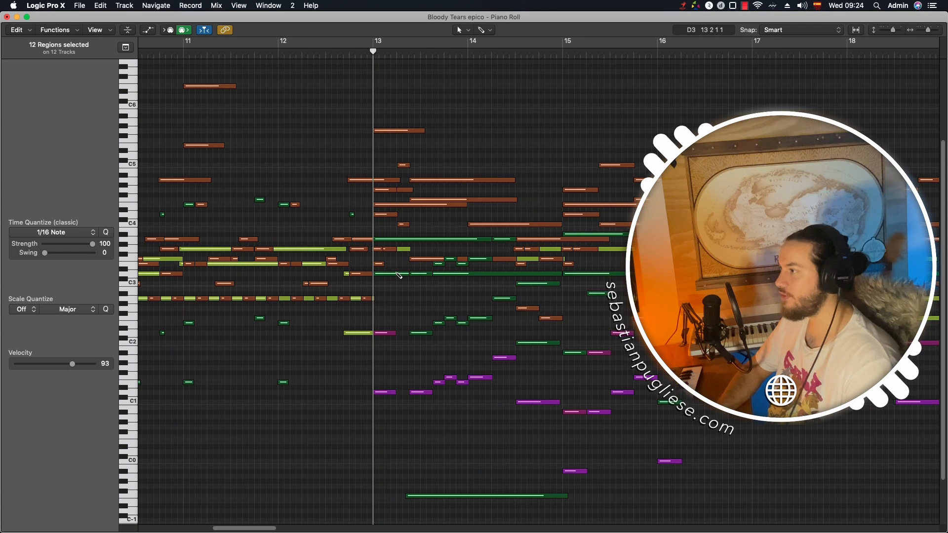
{"action": "left_click", "coordinate": [278, 52]}
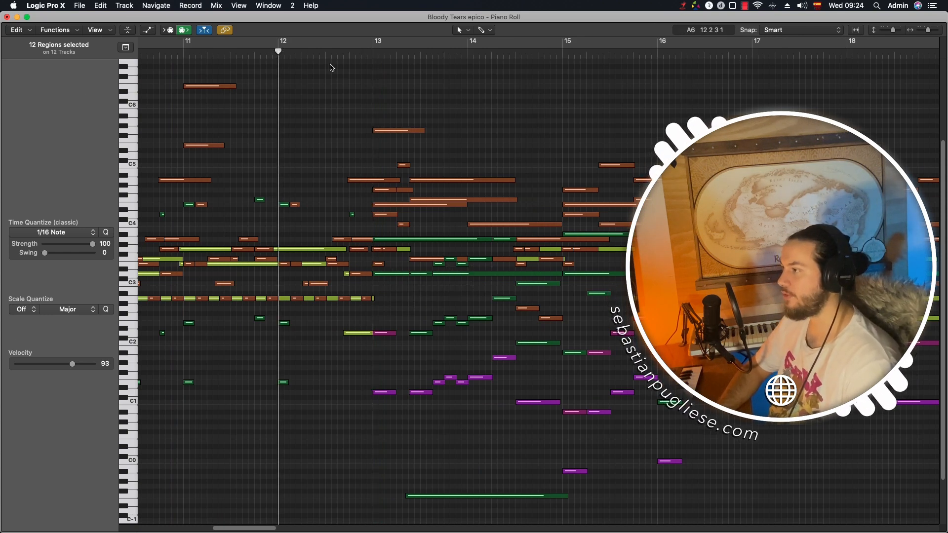
{"action": "key", "text": "space"}
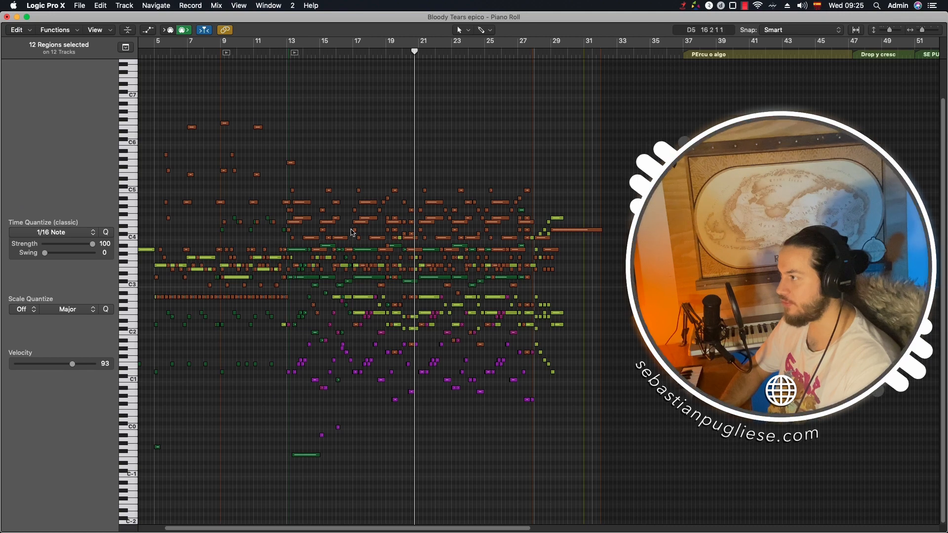
- Put the playhead back at bar 13 and examine the combined note layers of the section in the Piano Roll
{"action": "left_click", "coordinate": [286, 55]}
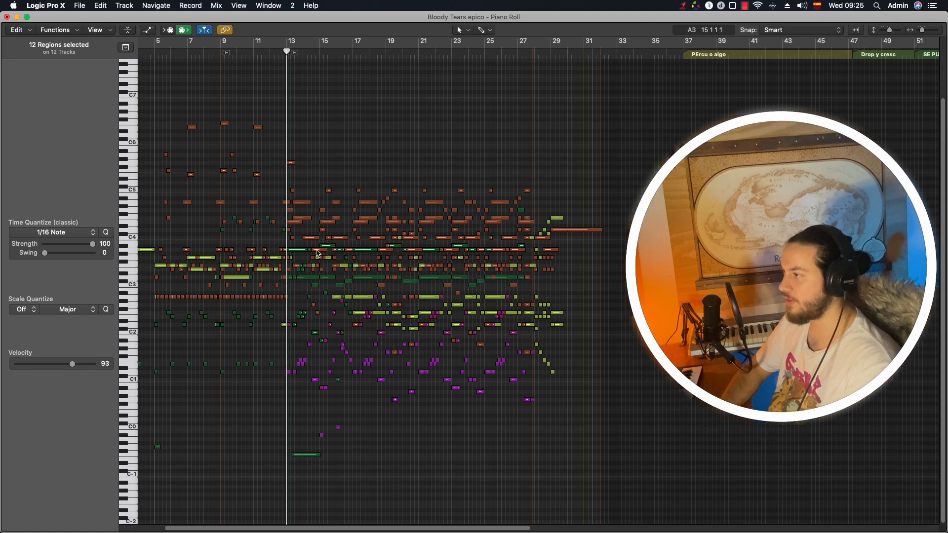
{"action": "scroll", "coordinate": [315, 242], "scroll_direction": "up", "scroll_amount": 3}
{"action": "scroll", "coordinate": [315, 242], "scroll_direction": "down", "scroll_amount": 5}
{"action": "scroll", "coordinate": [315, 243], "scroll_direction": "up", "scroll_amount": 2}
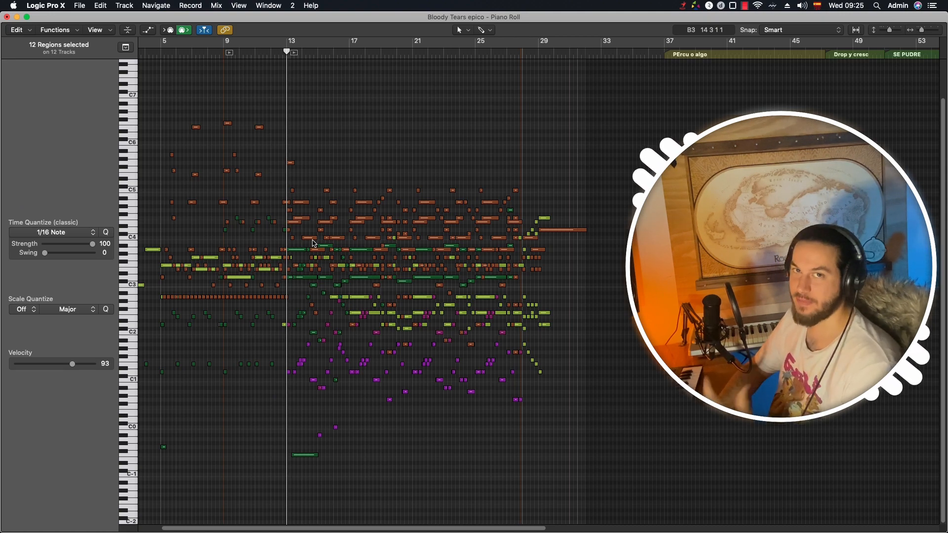
- Return to the Tracks window and play the arrangement from bar 18 to bar 28, where the next section starts
{"action": "key", "text": "1"}
{"action": "left_click", "coordinate": [299, 77]}
{"action": "key", "text": "super+Right"}
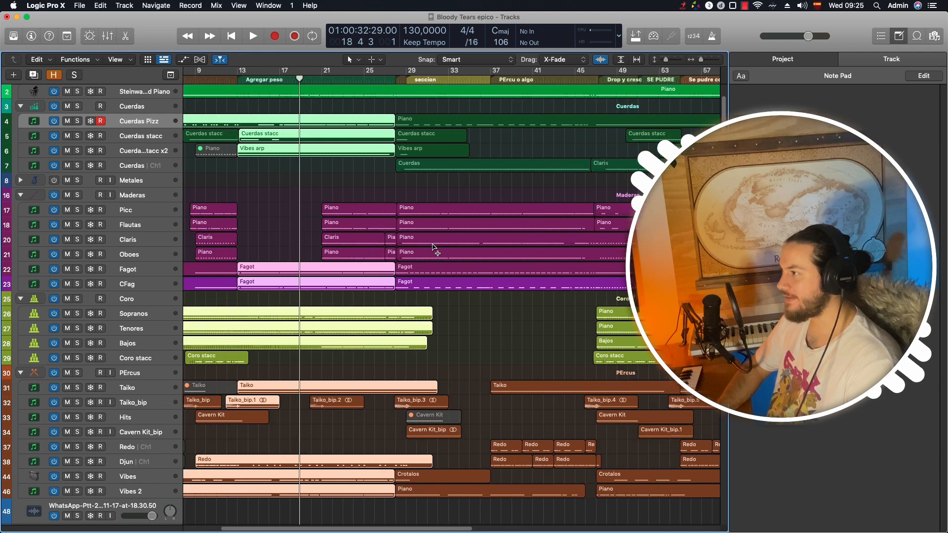
{"action": "key", "text": "super+Left"}
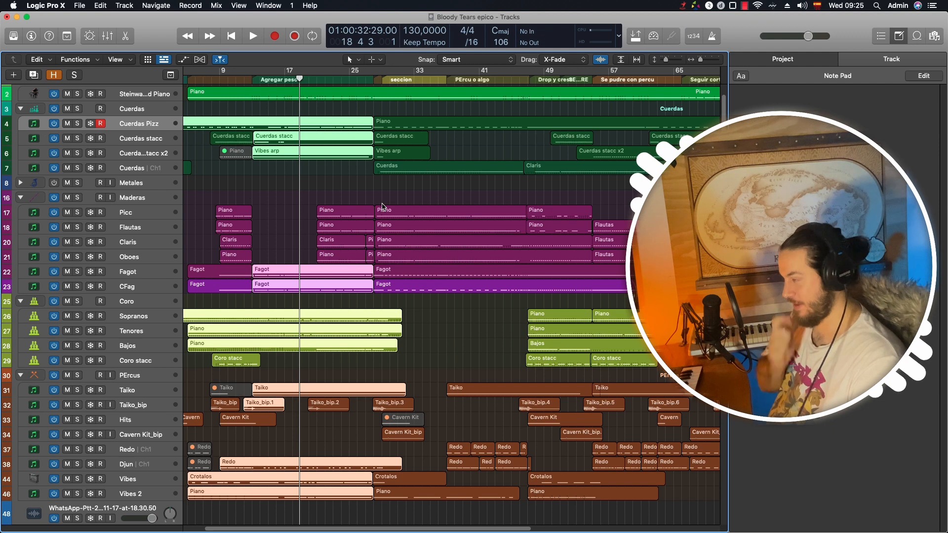
{"action": "key", "text": "space"}
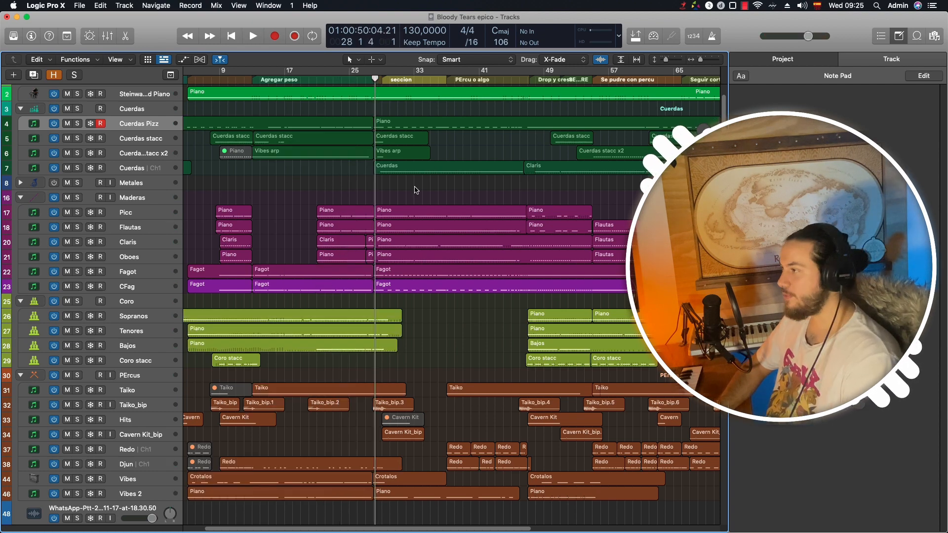
- Examine the whole arrangement from bar 1 onward, comparing which instrument groups play before and after bar 28
{"action": "key", "text": "super+Up"}
{"action": "key", "text": "super+Up"}
{"action": "key", "text": "super+Down"}
{"action": "key", "text": "super+Down"}
{"action": "key", "text": "super+Left"}
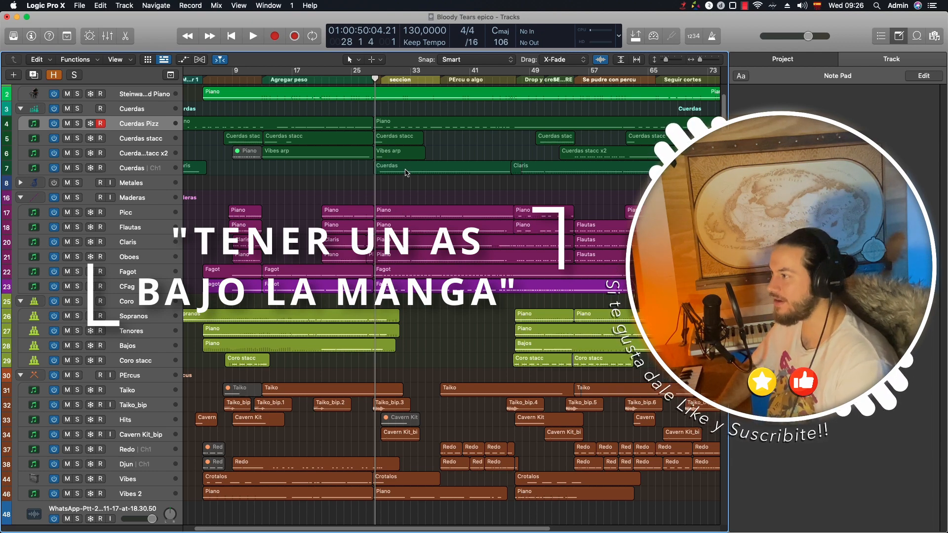
{"action": "key", "text": "super+Left"}
{"action": "key", "text": "super+Left"}
{"action": "key", "text": "super+Left"}
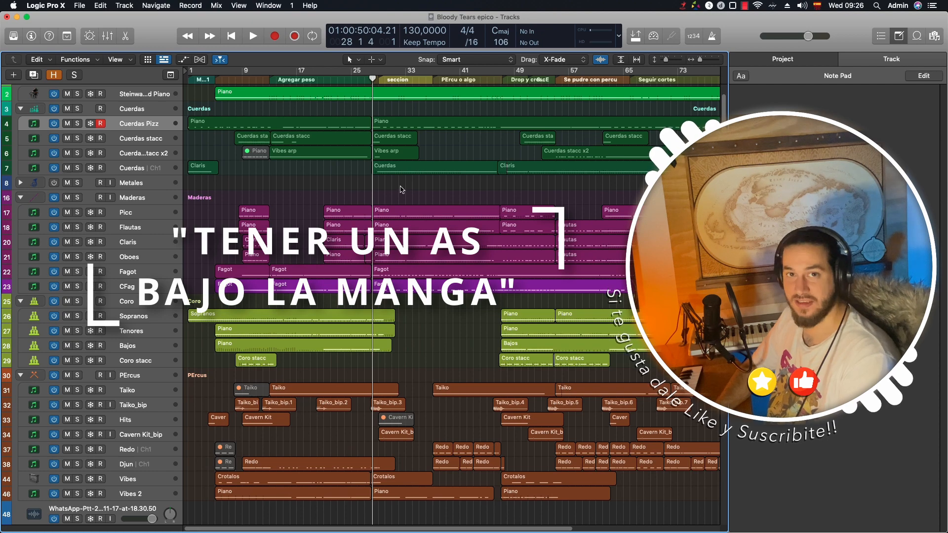
{"action": "key", "text": "super+Up"}
{"action": "key", "text": "super+Up"}
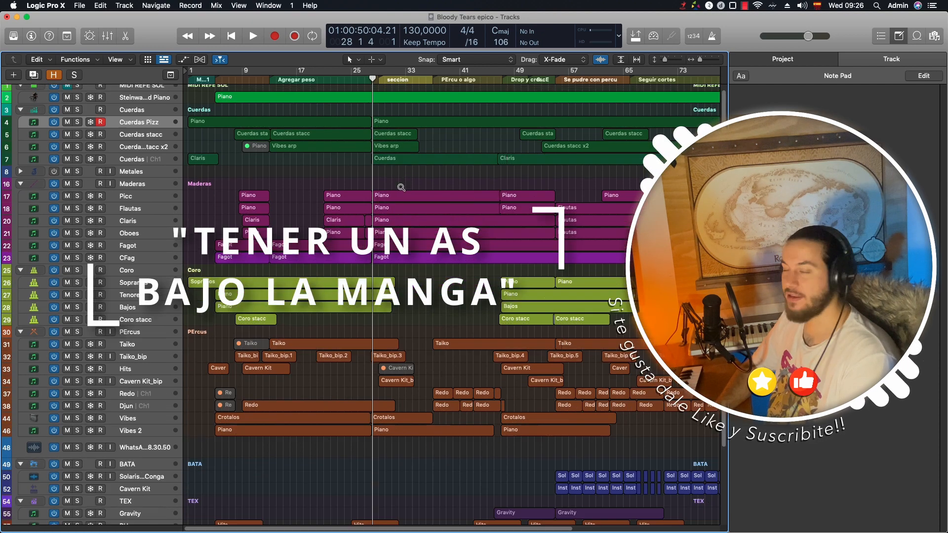
{"action": "scroll", "coordinate": [401, 187], "scroll_direction": "down", "scroll_amount": 2}
{"action": "scroll", "coordinate": [401, 188], "scroll_direction": "down", "scroll_amount": 3}
{"action": "scroll", "coordinate": [401, 188], "scroll_direction": "up", "scroll_amount": 4}
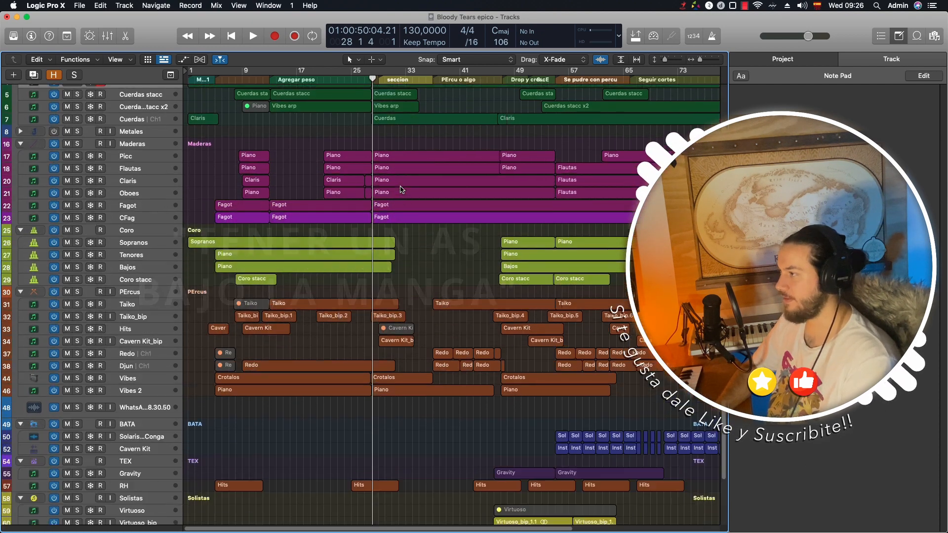
{"action": "scroll", "coordinate": [401, 189], "scroll_direction": "up", "scroll_amount": 2}
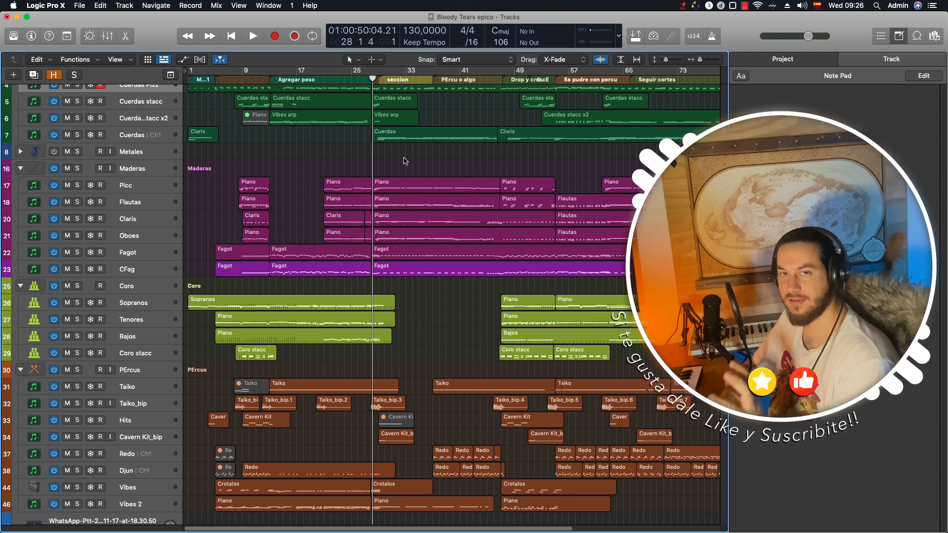
- Examine the whole track list from the strings down to the soloists, comparing which groups play around bar 28
{"action": "scroll", "coordinate": [454, 307], "scroll_direction": "down", "scroll_amount": 8}
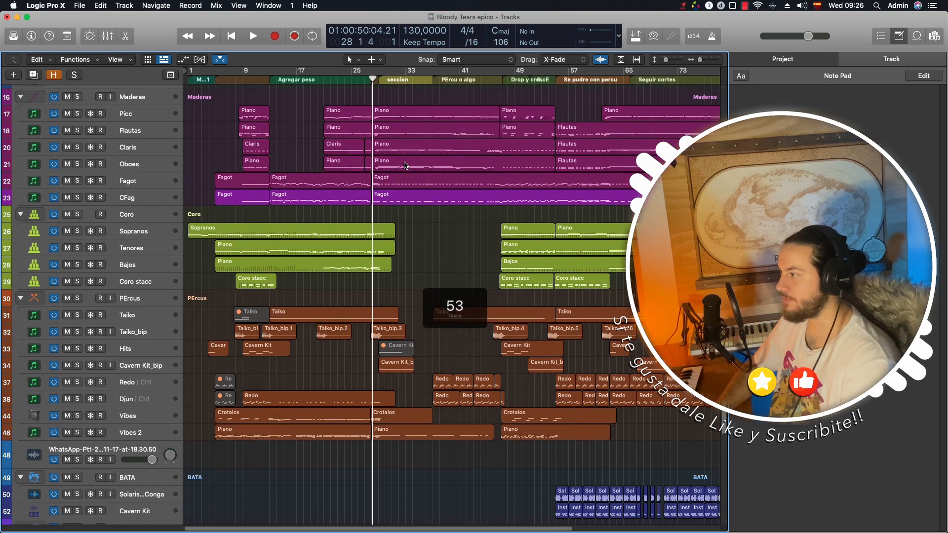
{"action": "scroll", "coordinate": [503, 386], "scroll_direction": "down", "scroll_amount": 1}
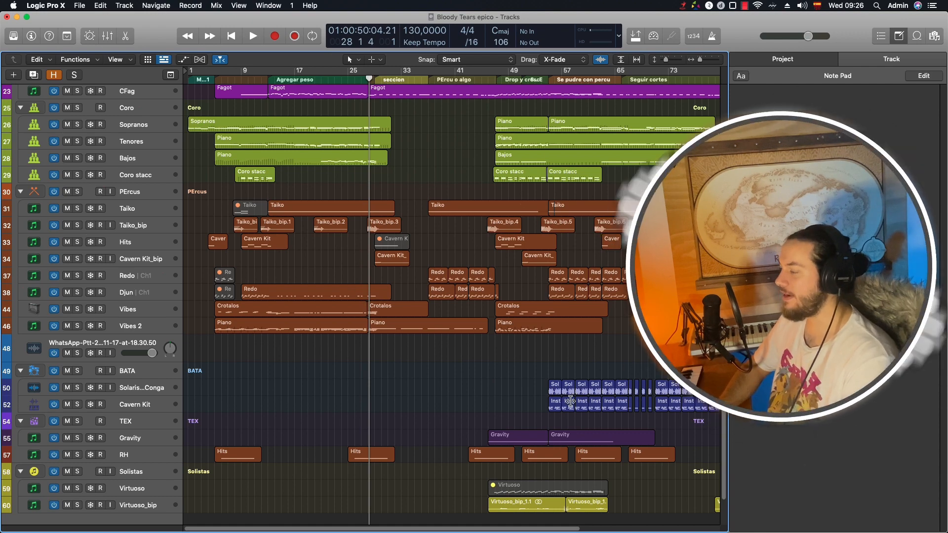
{"action": "scroll", "coordinate": [550, 377], "scroll_direction": "down", "scroll_amount": 1}
{"action": "scroll", "coordinate": [550, 378], "scroll_direction": "up", "scroll_amount": 5}
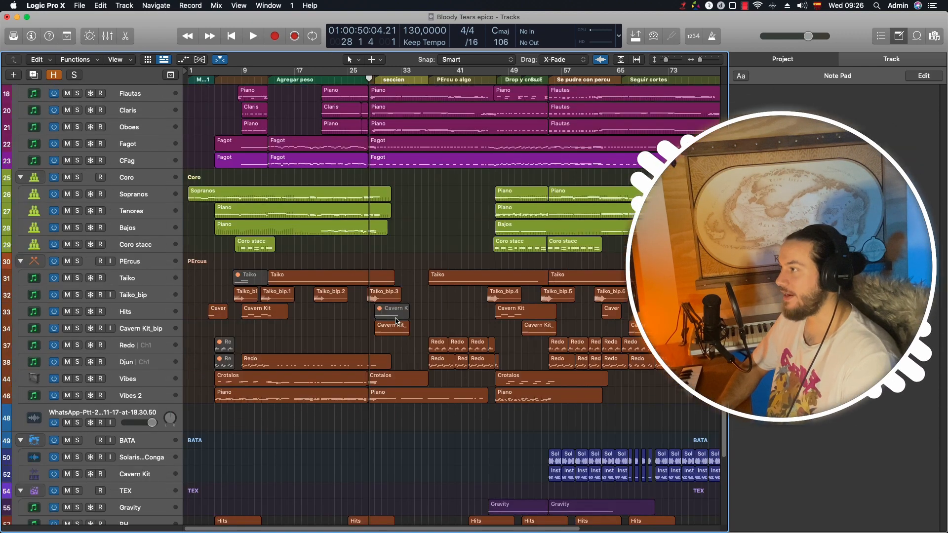
{"action": "scroll", "coordinate": [400, 339], "scroll_direction": "up", "scroll_amount": 8}
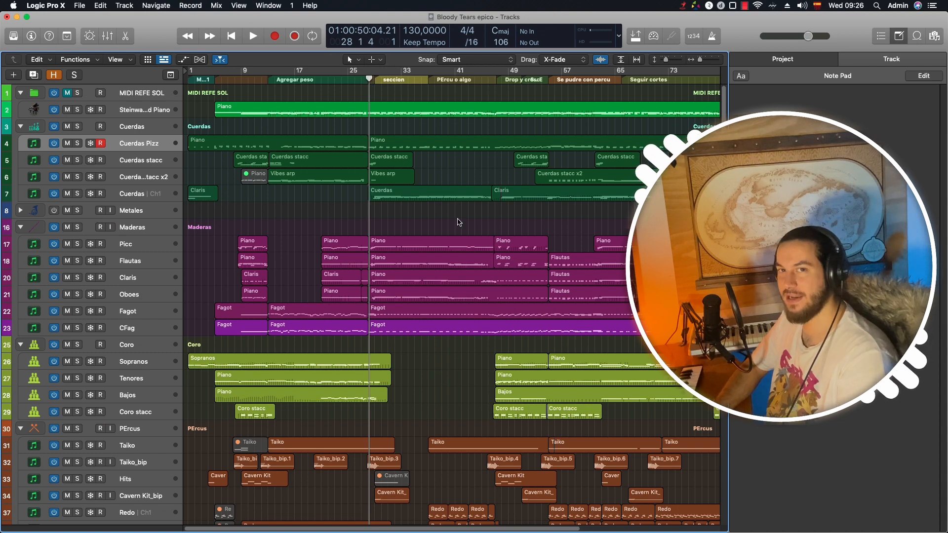
{"action": "scroll", "coordinate": [413, 241], "scroll_direction": "down", "scroll_amount": 5}
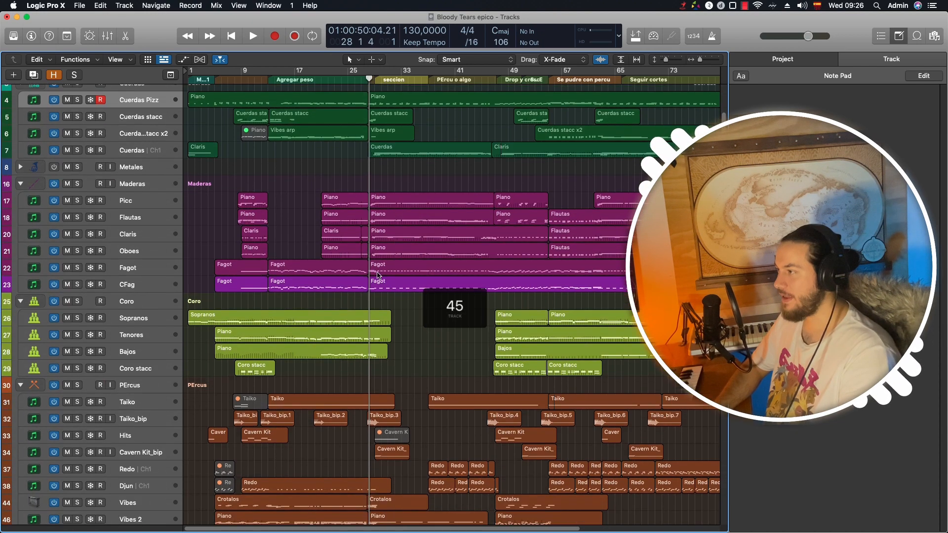
{"action": "scroll", "coordinate": [412, 200], "scroll_direction": "down", "scroll_amount": 6}
{"action": "scroll", "coordinate": [413, 200], "scroll_direction": "up", "scroll_amount": 1}
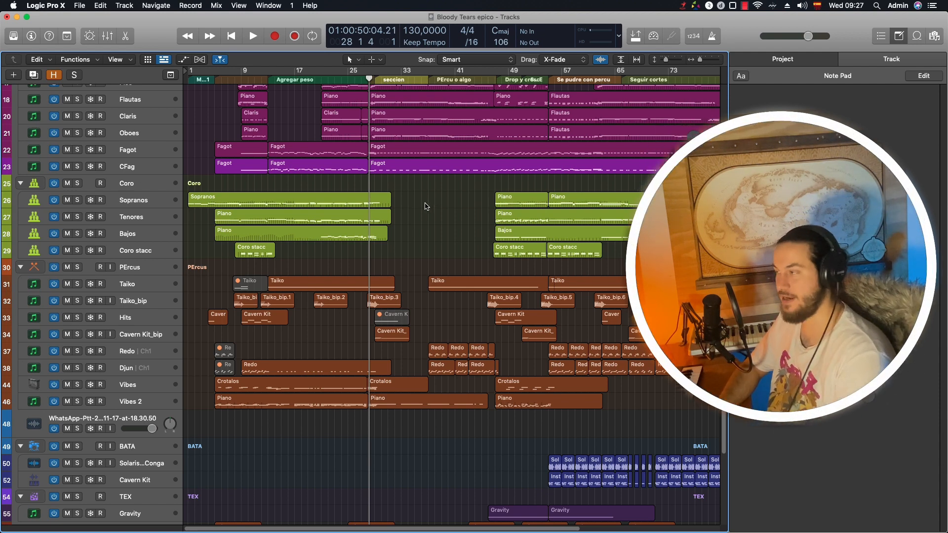
- Play the seccion part from bar 28 to bar 34, checking the string and woodwind tracks
{"action": "key", "text": "space"}
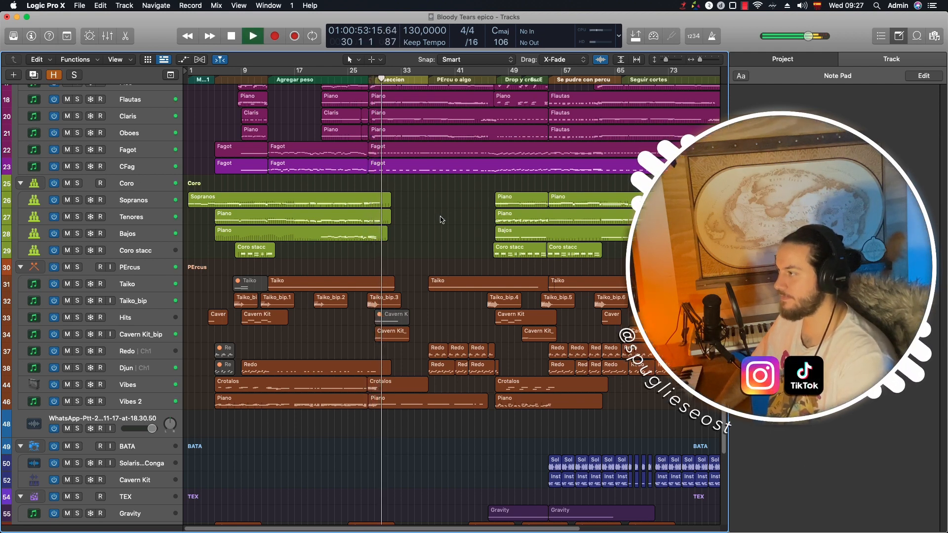
{"action": "scroll", "coordinate": [437, 260], "scroll_direction": "up", "scroll_amount": 5}
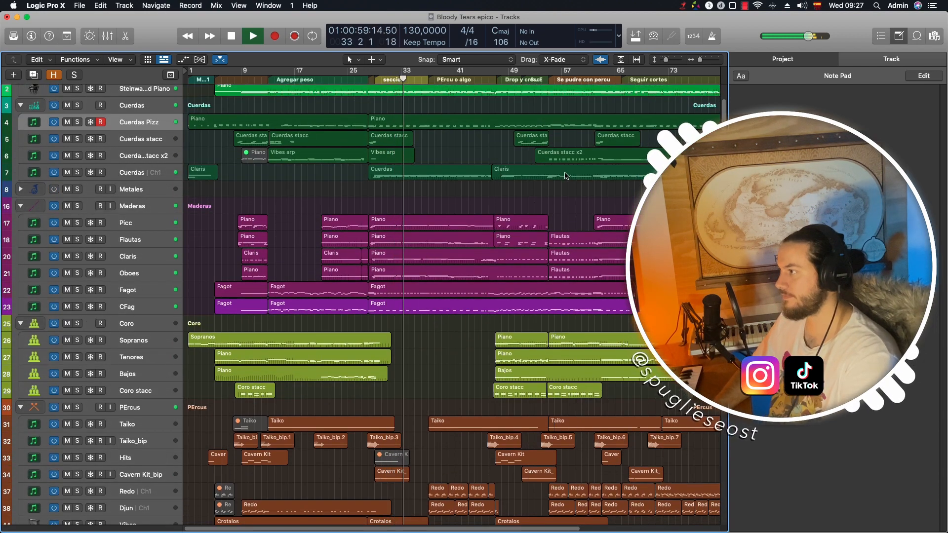
{"action": "key", "text": "space"}
{"action": "scroll", "coordinate": [424, 90], "scroll_direction": "down", "scroll_amount": 3}
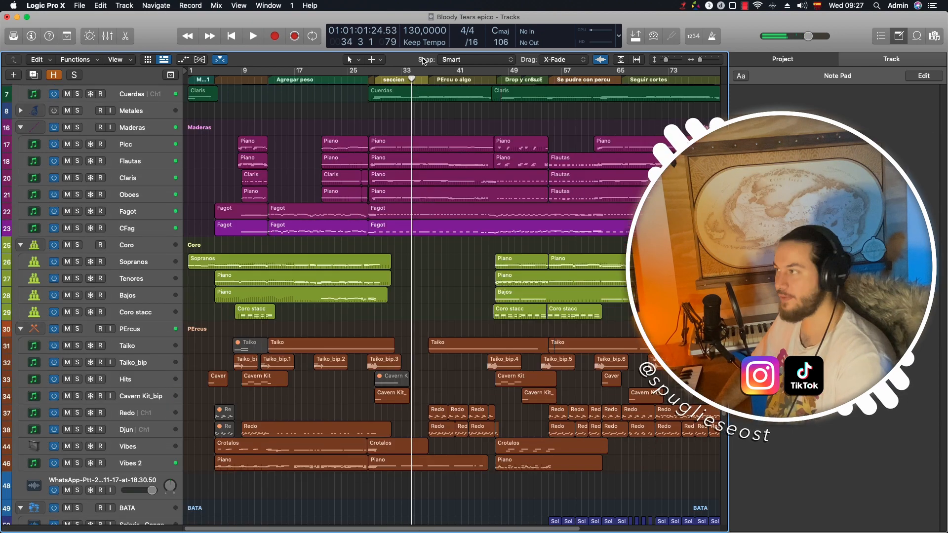
- Place the playhead at bar 36 and play into the PErcu o algo section up to about bar 40
{"action": "left_click", "coordinate": [428, 79]}
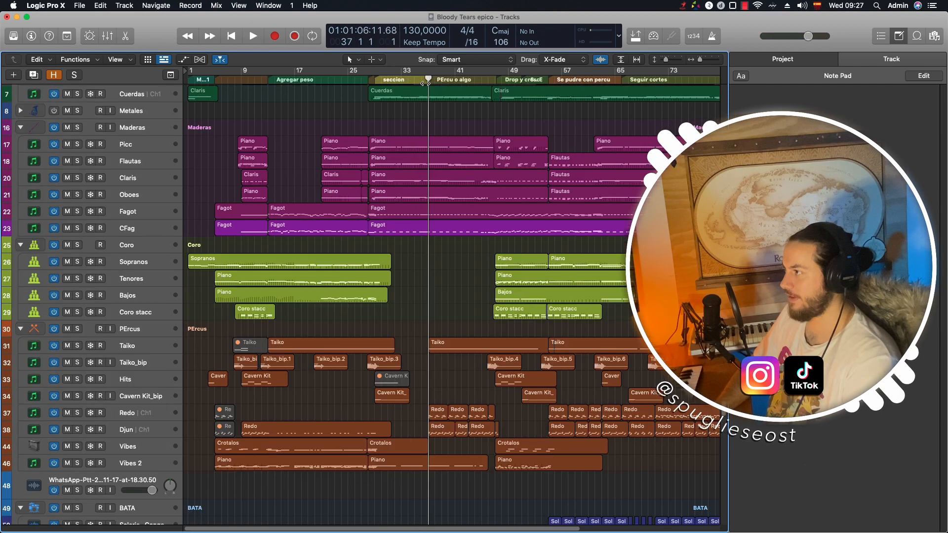
{"action": "left_click", "coordinate": [423, 81]}
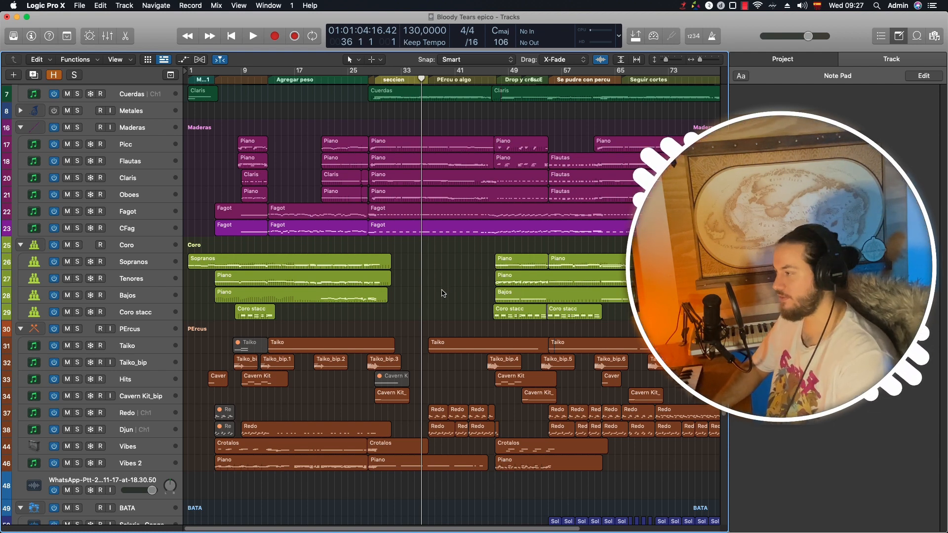
{"action": "key", "text": "space"}
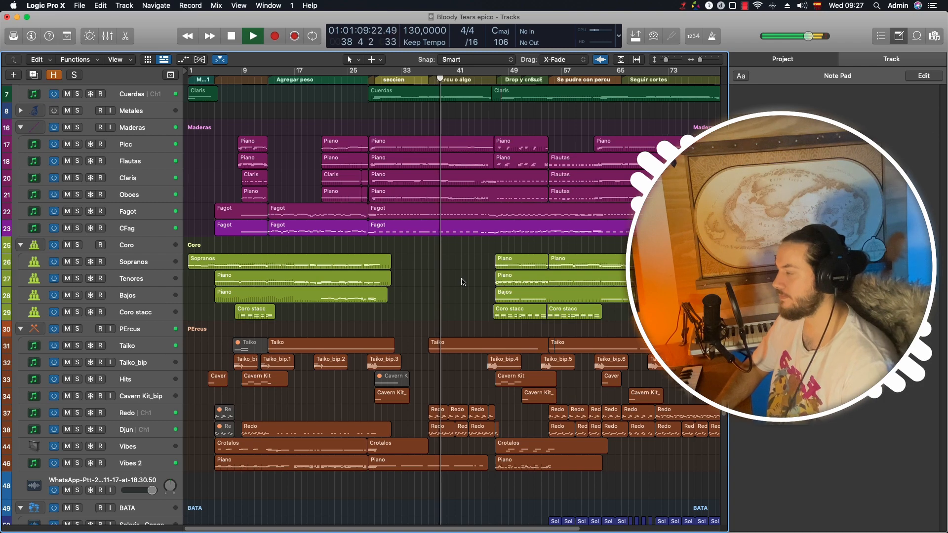
{"action": "scroll", "coordinate": [460, 282], "scroll_direction": "down", "scroll_amount": 3}
{"action": "scroll", "coordinate": [460, 282], "scroll_direction": "up", "scroll_amount": 2}
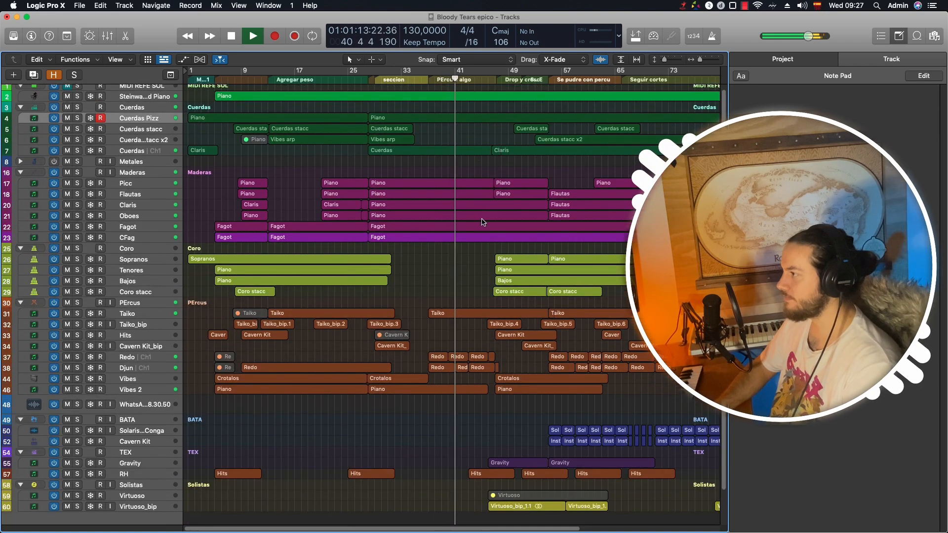
{"action": "key", "text": "space"}
- Examine all groups between bars 55 and 66, comparing the Se pudre con percu section with Seguir cortes
{"action": "left_click", "coordinate": [548, 81]}
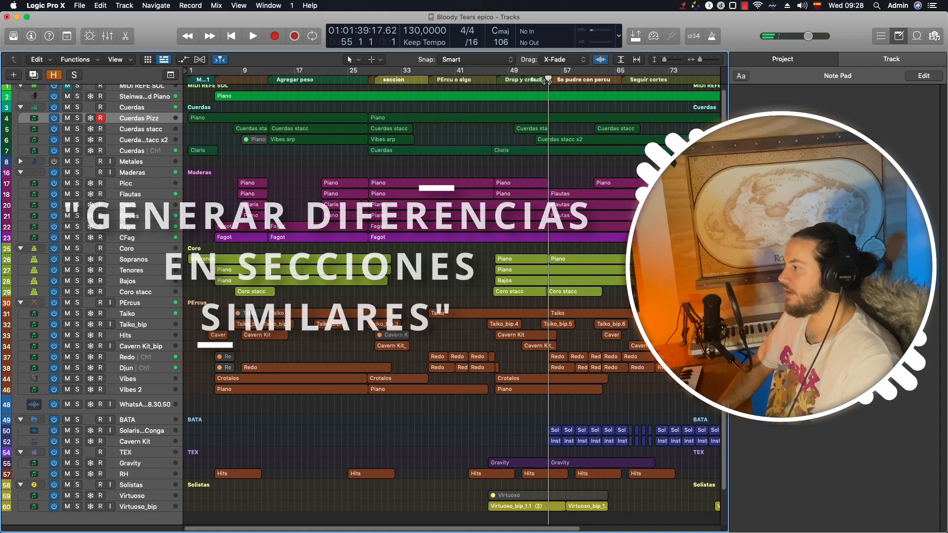
{"action": "left_click_drag", "start_coordinate": [548, 81], "coordinate": [562, 82]}
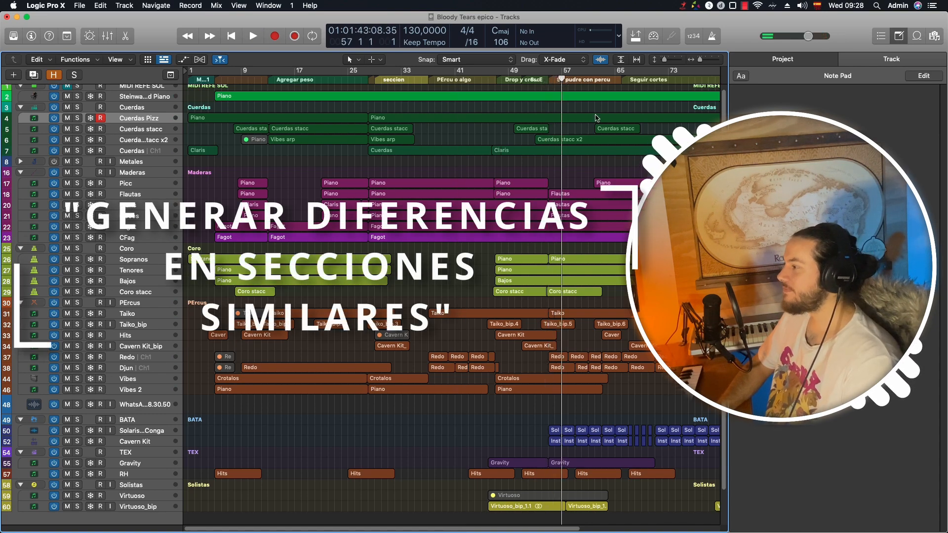
{"action": "scroll", "coordinate": [626, 173], "scroll_direction": "down", "scroll_amount": 1}
{"action": "scroll", "coordinate": [623, 175], "scroll_direction": "up", "scroll_amount": 6}
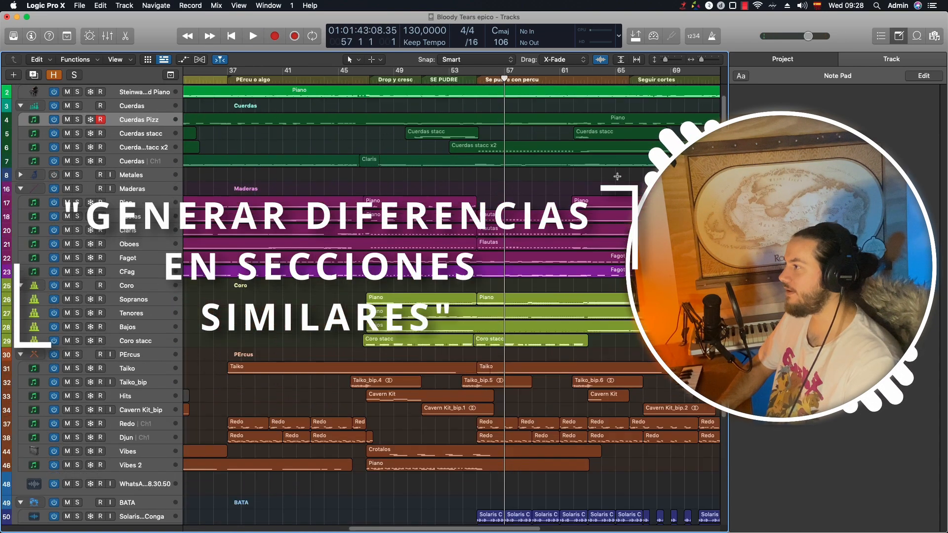
{"action": "scroll", "coordinate": [618, 177], "scroll_direction": "down", "scroll_amount": 4}
{"action": "left_click", "coordinate": [585, 80]}
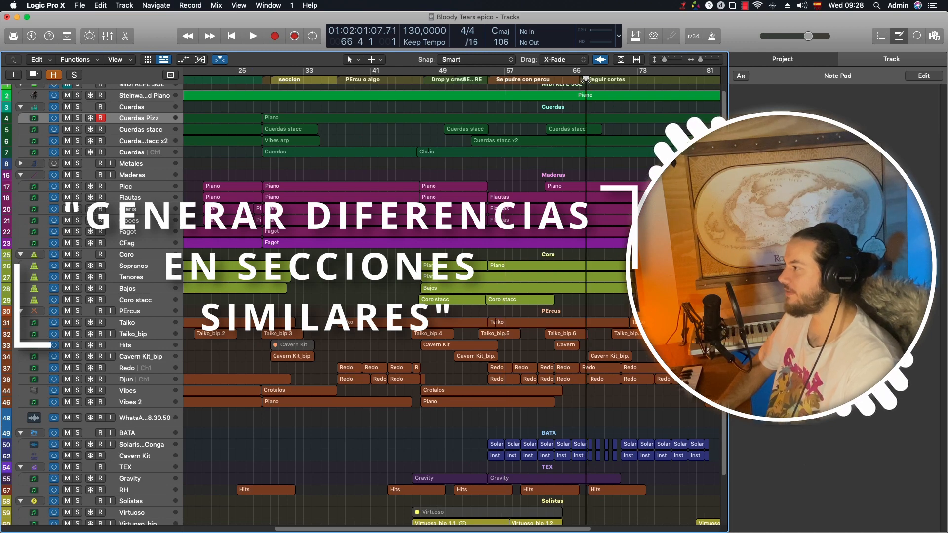
{"action": "key", "text": "super+Down"}
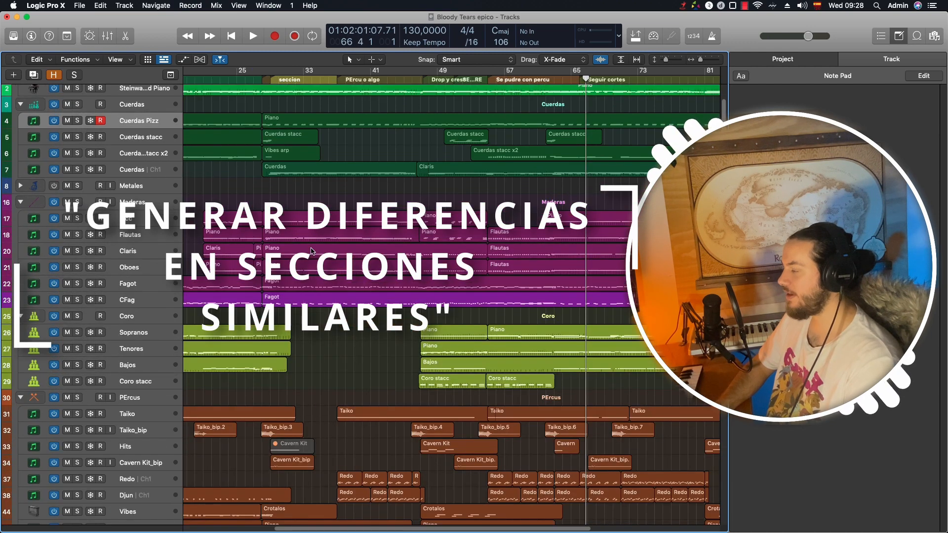
{"action": "scroll", "coordinate": [587, 278], "scroll_direction": "down", "scroll_amount": 4}
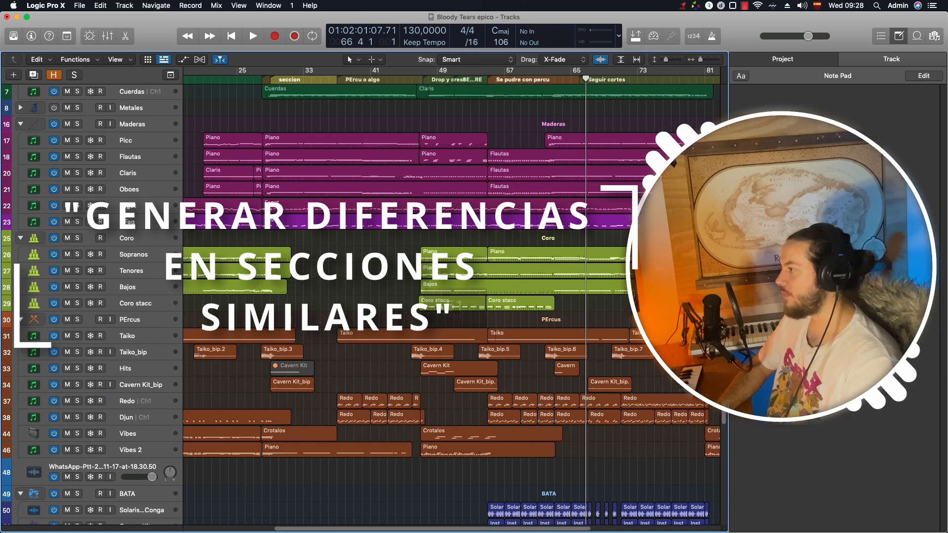
{"action": "scroll", "coordinate": [614, 358], "scroll_direction": "down", "scroll_amount": 3}
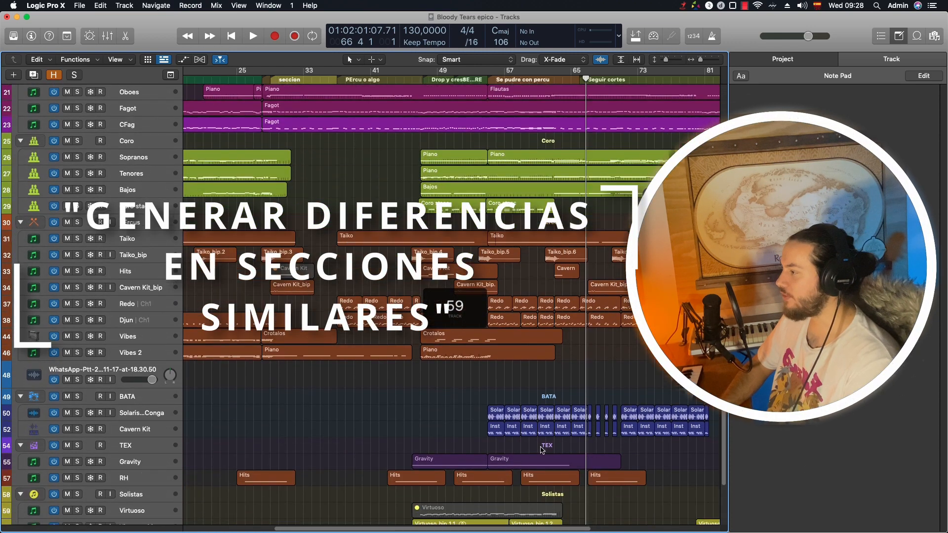
- Audition the BATA group on its own from the start of the Se pudre con percu section, ending with its solo off
{"action": "left_click_drag", "start_coordinate": [497, 80], "coordinate": [484, 80]}
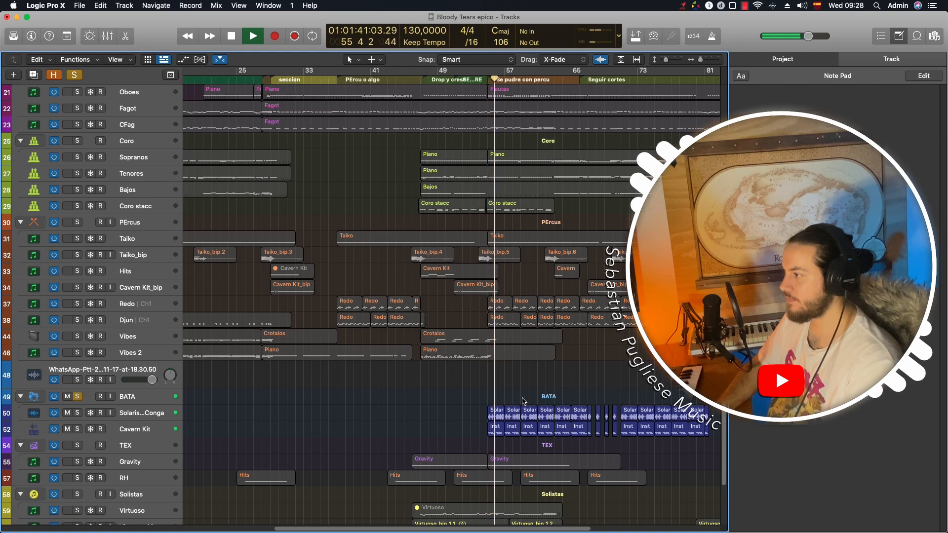
{"action": "key", "text": "space"}
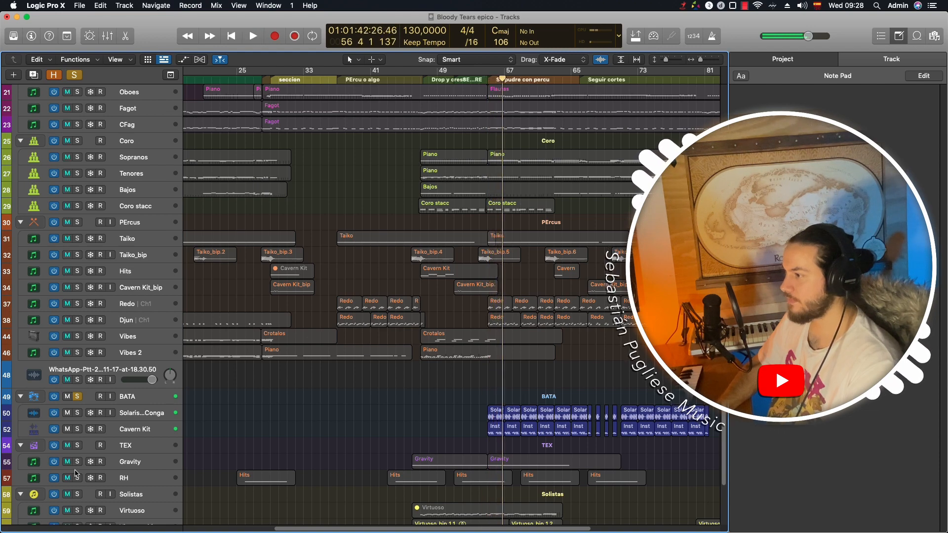
{"action": "key", "text": "s"}
- Audition the TEX group soloed from bar 46, and the Virtuoso_bip track soloed from the start of Drop y cresc
{"action": "scroll", "coordinate": [201, 413], "scroll_direction": "down", "scroll_amount": 3}
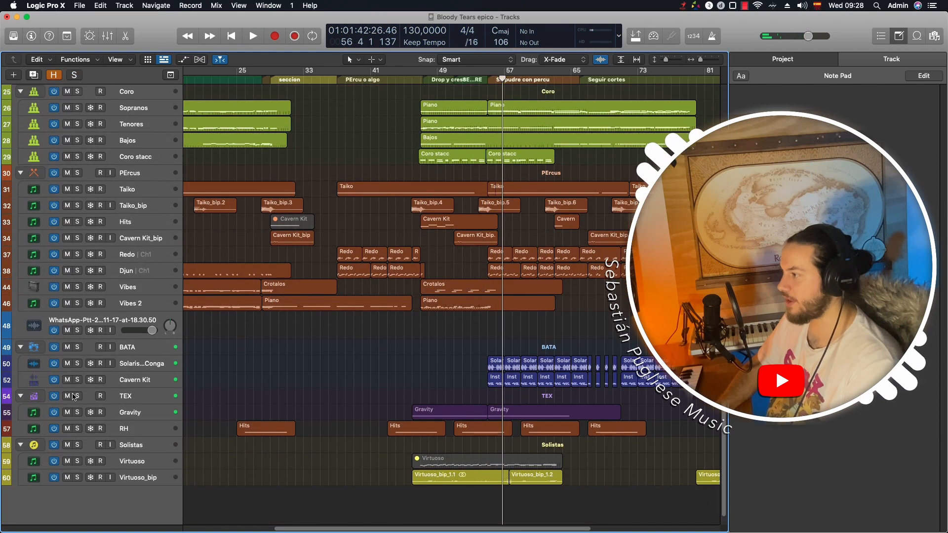
{"action": "left_click", "coordinate": [75, 396]}
{"action": "left_click", "coordinate": [412, 79]}
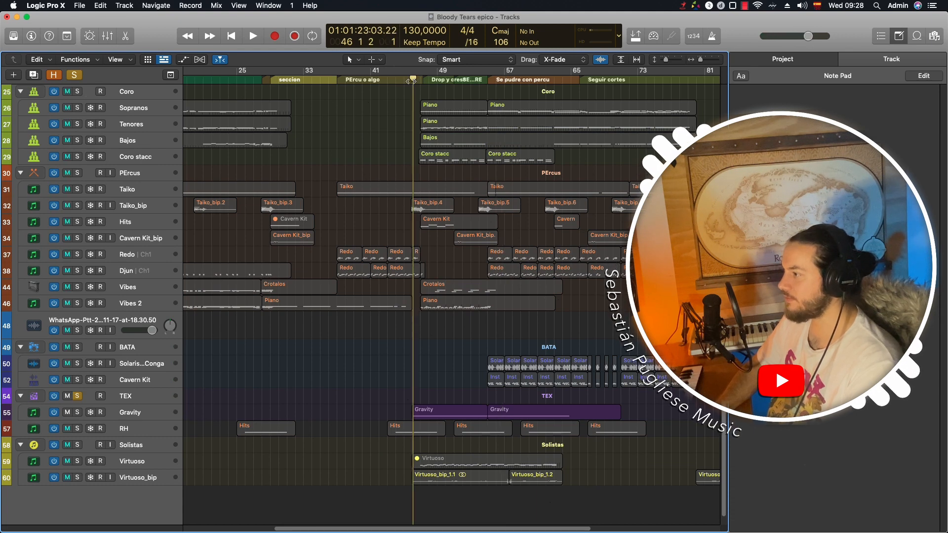
{"action": "key", "text": "space"}
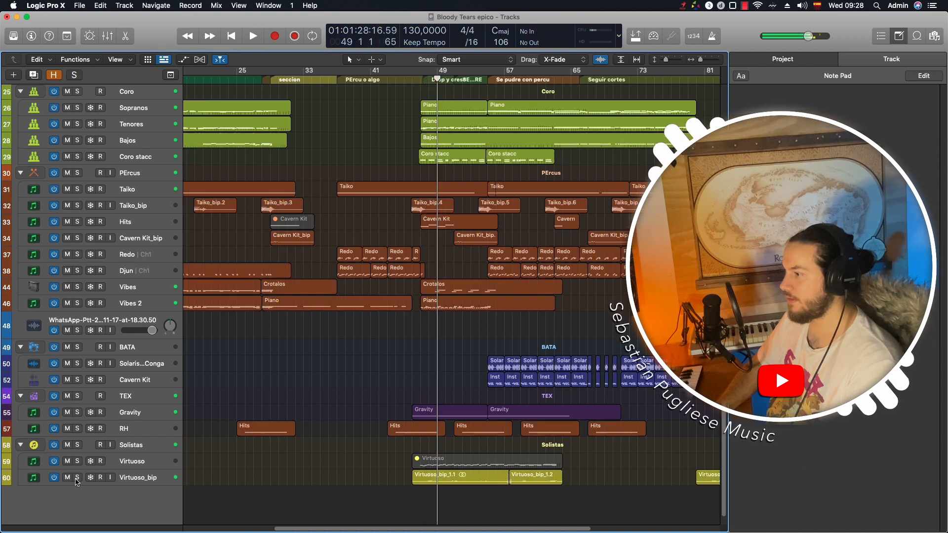
{"action": "left_click", "coordinate": [77, 478]}
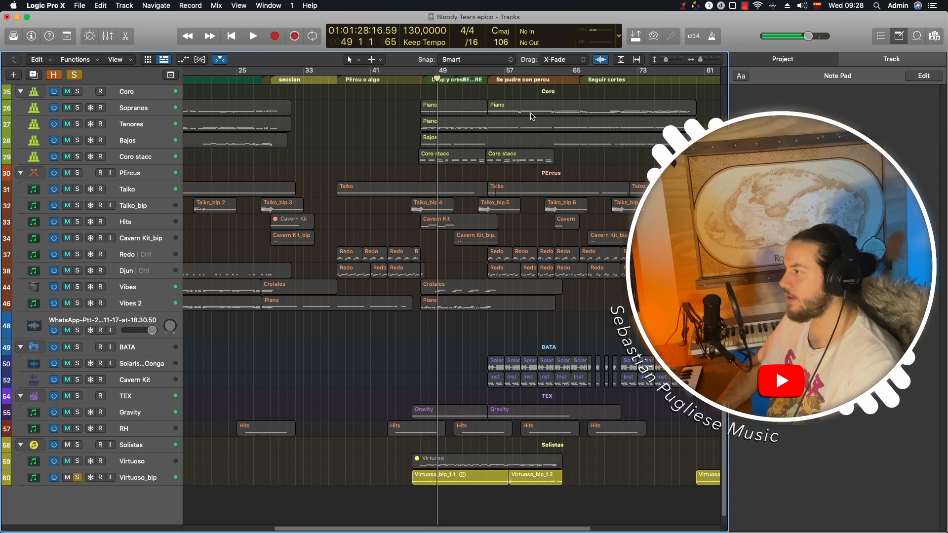
{"action": "left_click_drag", "start_coordinate": [437, 79], "coordinate": [424, 78]}
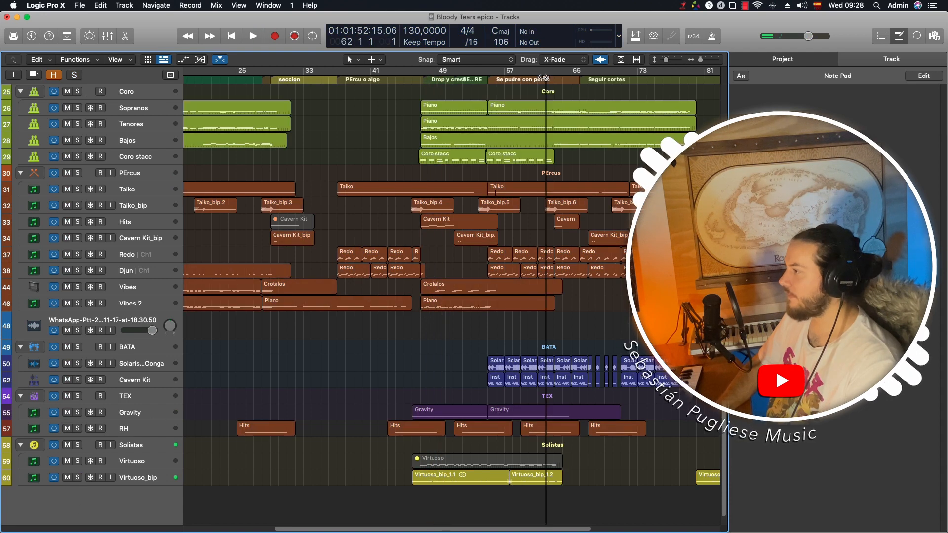
- Place the playhead at bar 62 and play the full arrangement towards the Seguir cortes section
{"action": "mouse_move", "coordinate": [547, 81]}
{"action": "left_mouse_down"}
{"action": "mouse_move", "coordinate": [513, 81]}
{"action": "mouse_move", "coordinate": [581, 81]}
{"action": "mouse_move", "coordinate": [545, 81]}
{"action": "left_mouse_up"}
{"action": "key", "text": "super+Left"}
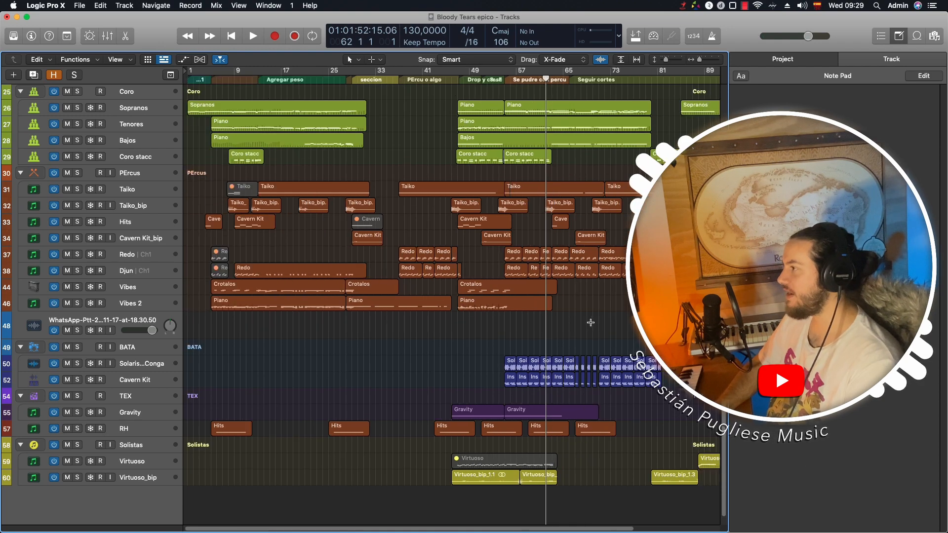
{"action": "key", "text": "super+Right"}
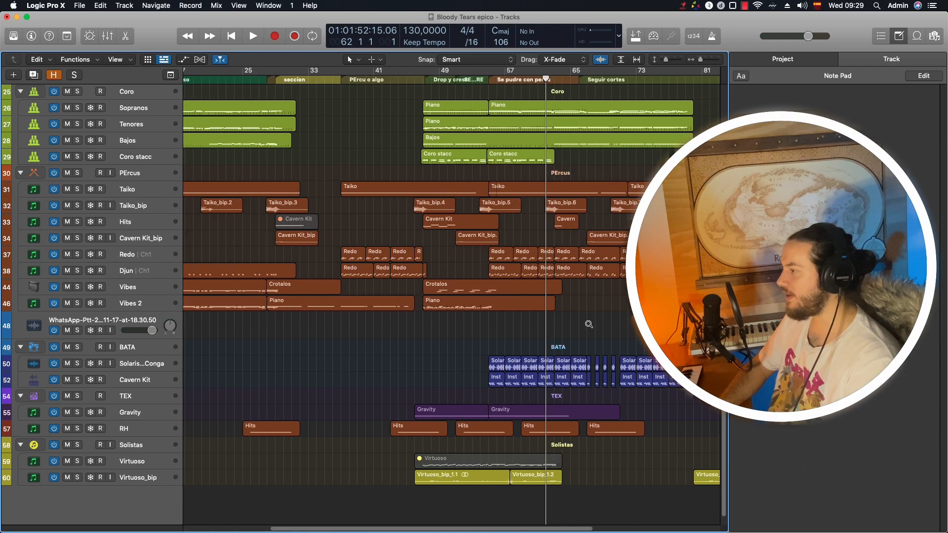
{"action": "key", "text": "super+Up"}
{"action": "key", "text": "super+Up"}
{"action": "key", "text": "super+Up"}
{"action": "key", "text": "super+Down"}
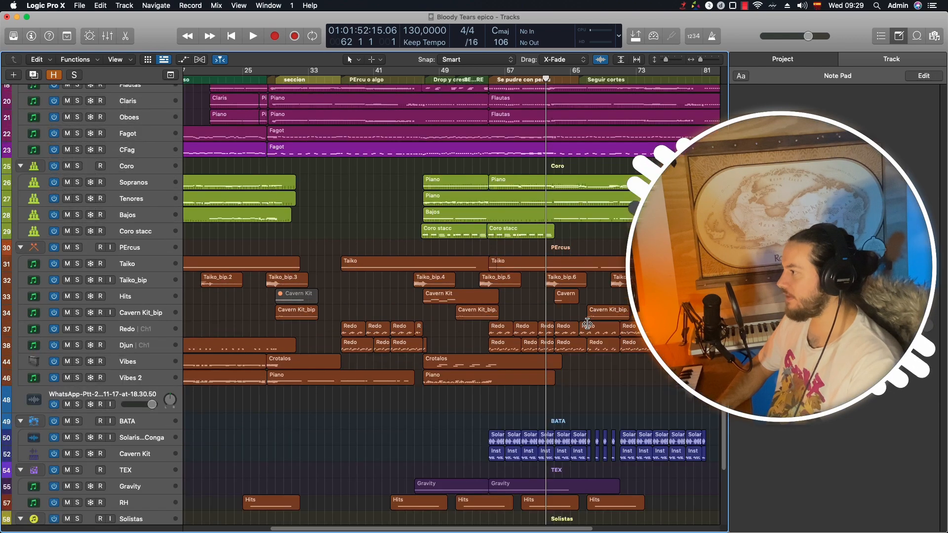
{"action": "key", "text": "space"}
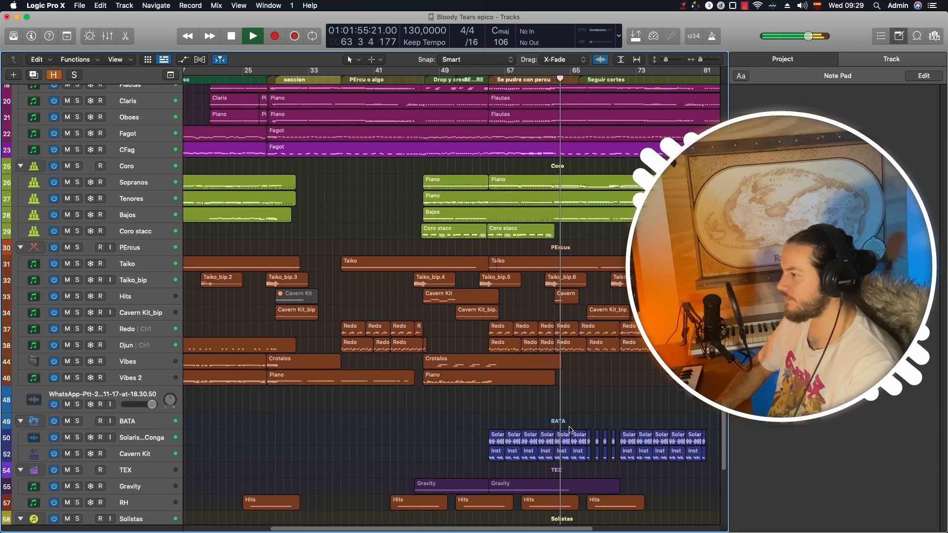
- Solo the BATA group briefly during playback and return to the full mix
{"action": "scroll", "coordinate": [568, 430], "scroll_direction": "up", "scroll_amount": 2}
{"action": "left_click", "coordinate": [78, 470]}
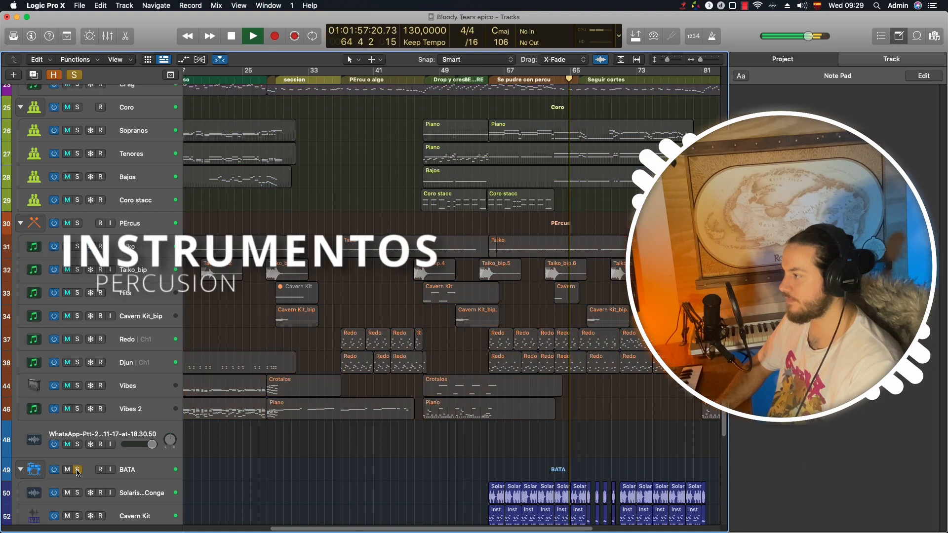
{"action": "left_click", "coordinate": [77, 470]}
- Solo the PErcus group during playback, and switch the solo to the Coro group
{"action": "scroll", "coordinate": [79, 303], "scroll_direction": "up", "scroll_amount": 3}
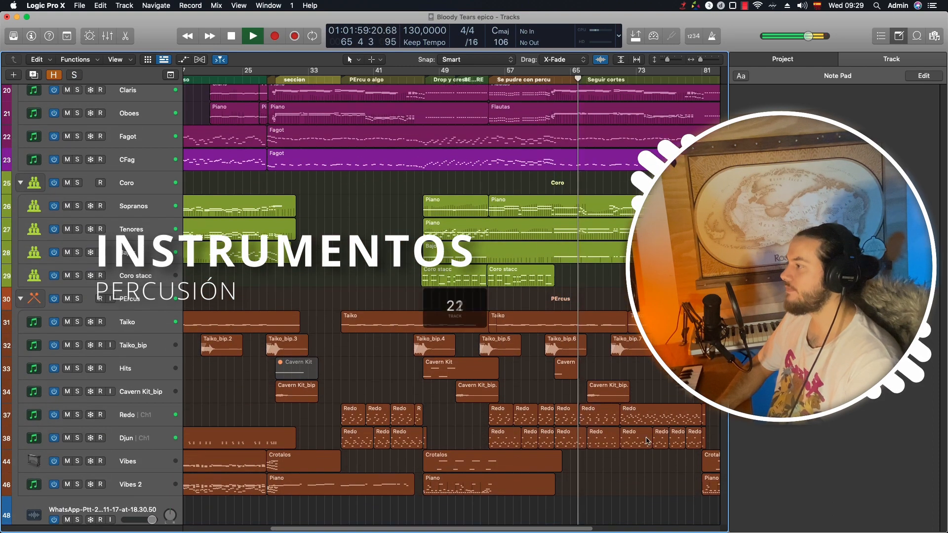
{"action": "left_click", "coordinate": [78, 301]}
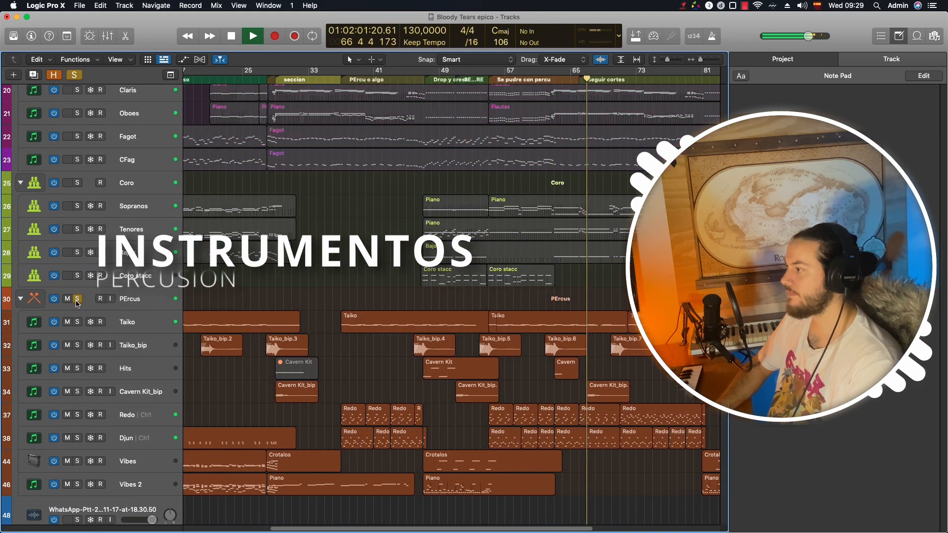
{"action": "left_click", "coordinate": [77, 300]}
{"action": "left_click", "coordinate": [78, 183]}
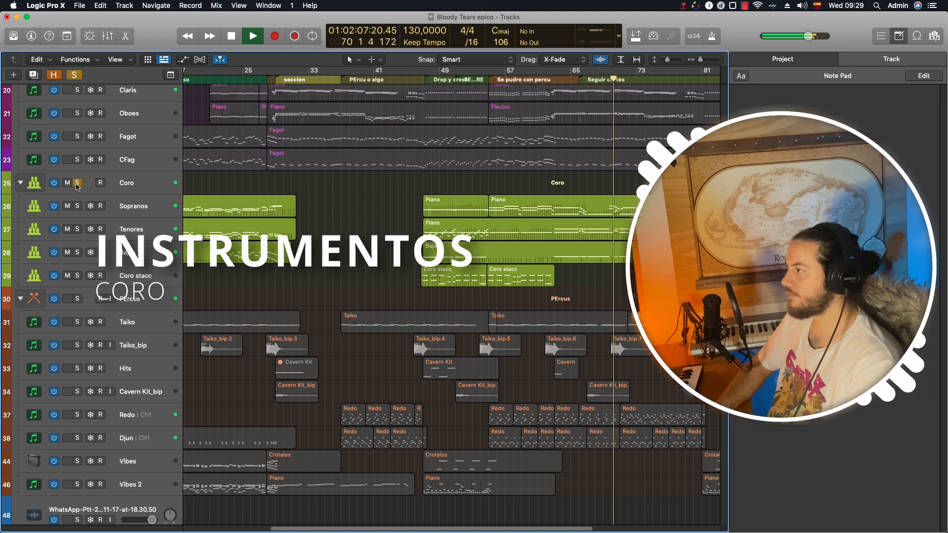
- End the Coro solo during playback, audition the Maderas group soloed, and return to the full mix
{"action": "left_click", "coordinate": [78, 183]}
{"action": "scroll", "coordinate": [86, 114], "scroll_direction": "up", "scroll_amount": 3}
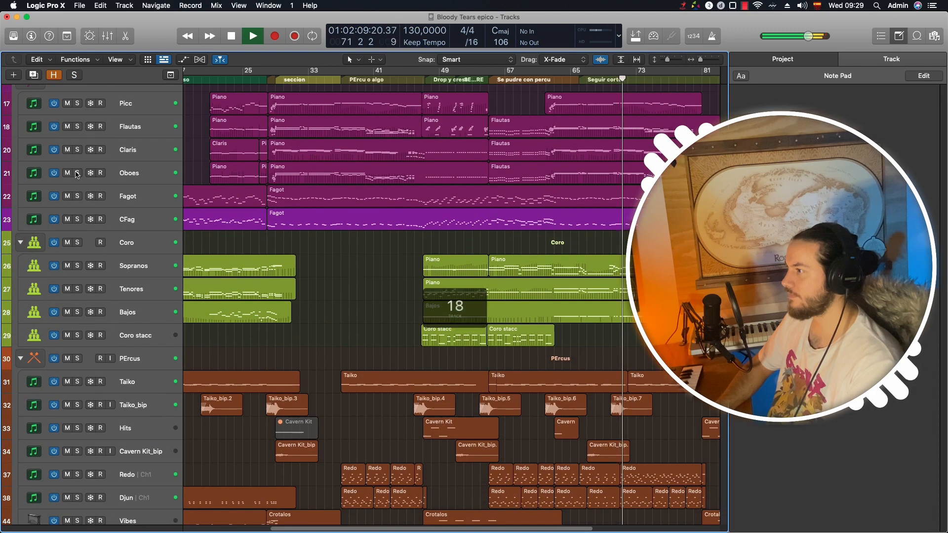
{"action": "scroll", "coordinate": [86, 114], "scroll_direction": "up", "scroll_amount": 3}
{"action": "left_click", "coordinate": [77, 150]}
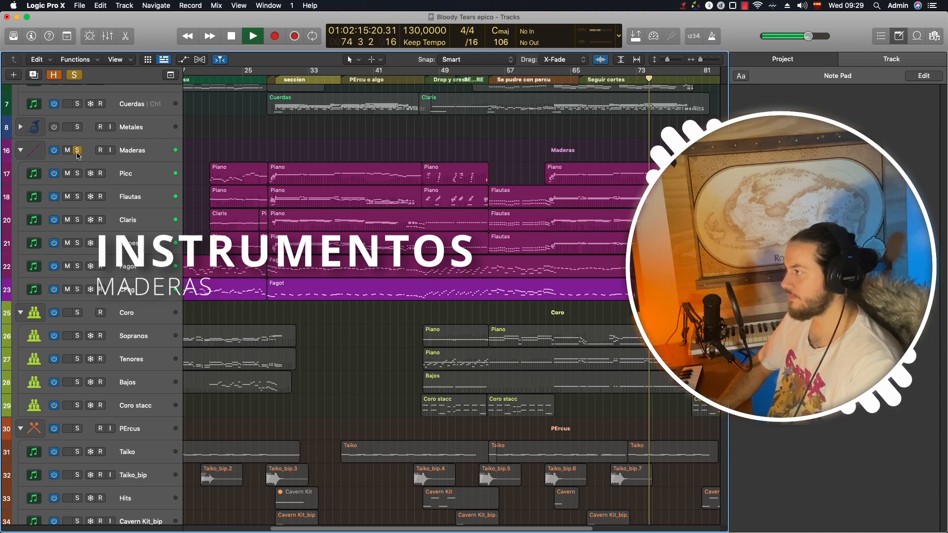
{"action": "left_click", "coordinate": [77, 150]}
- Solo the Cuerdas group during playback, then return to the full mix and stop playback
{"action": "scroll", "coordinate": [78, 156], "scroll_direction": "up", "scroll_amount": 5}
{"action": "scroll", "coordinate": [77, 154], "scroll_direction": "up", "scroll_amount": 1}
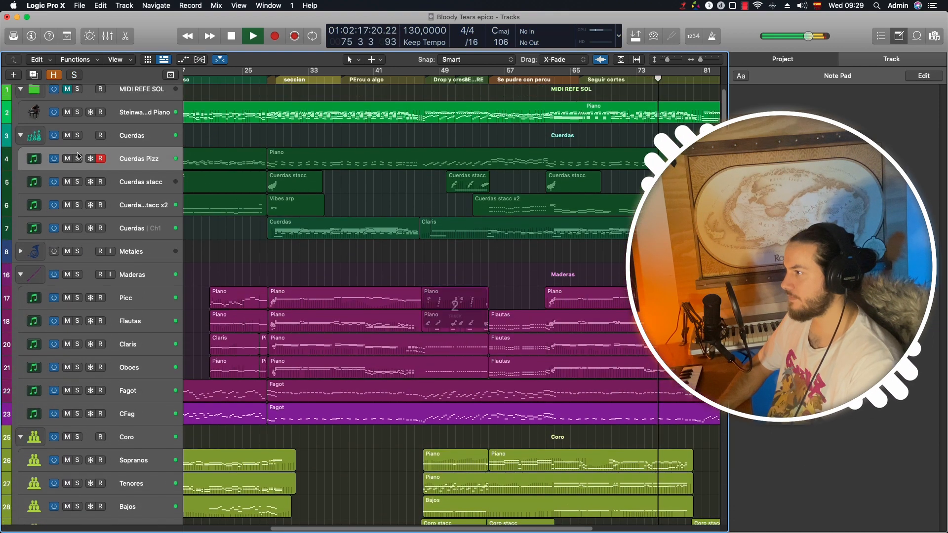
{"action": "left_click", "coordinate": [76, 136]}
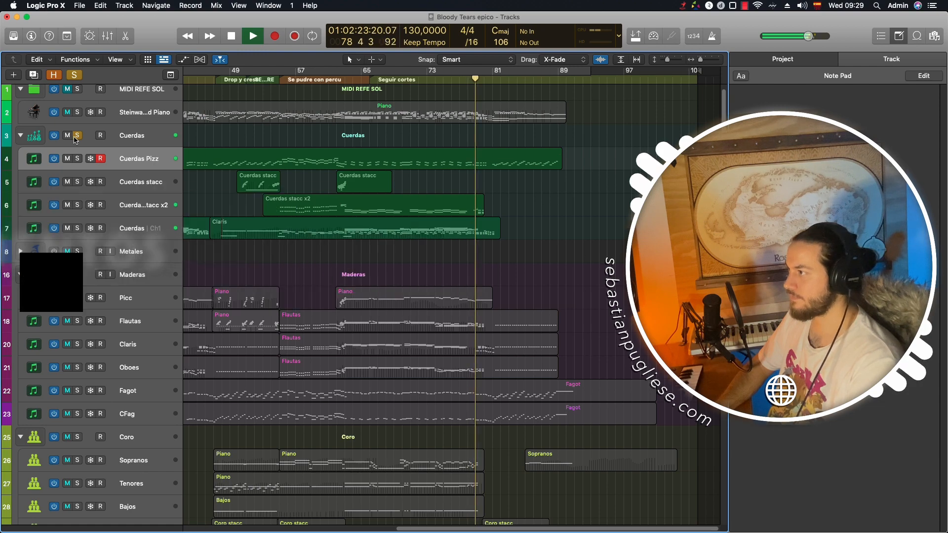
{"action": "left_click", "coordinate": [77, 136]}
{"action": "key", "text": "super+Up"}
{"action": "key", "text": "super+Up"}
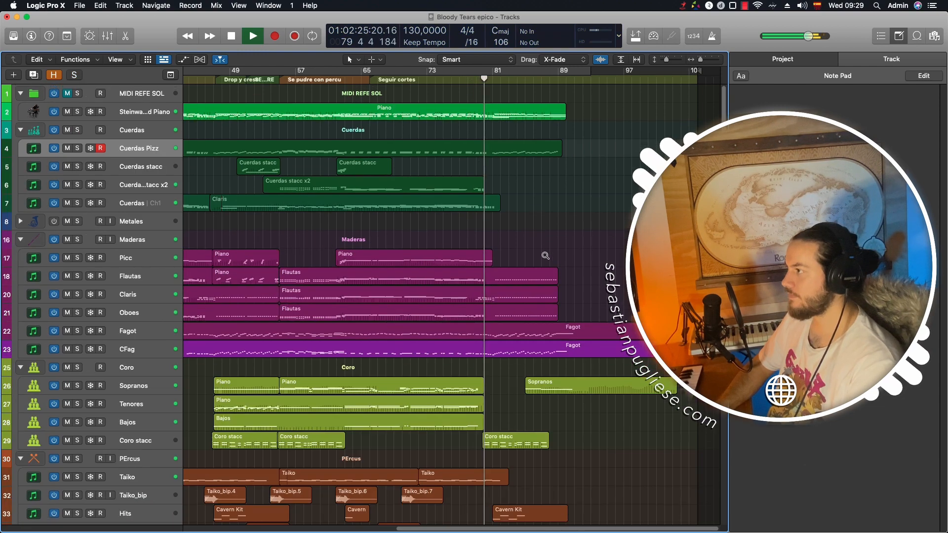
{"action": "key", "text": "super+Up"}
{"action": "key", "text": "super+Up"}
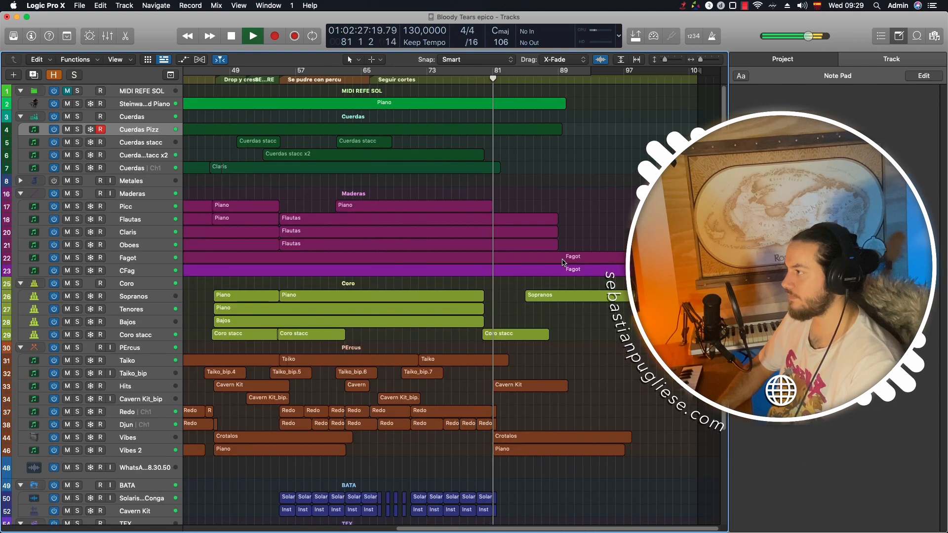
{"action": "key", "text": "space"}
- Examine how the string, woodwind, choir and percussion regions are laid out from bar 1 to the ending
{"action": "key", "text": "super+Left"}
{"action": "scroll", "coordinate": [586, 254], "scroll_direction": "left", "scroll_amount": 3}
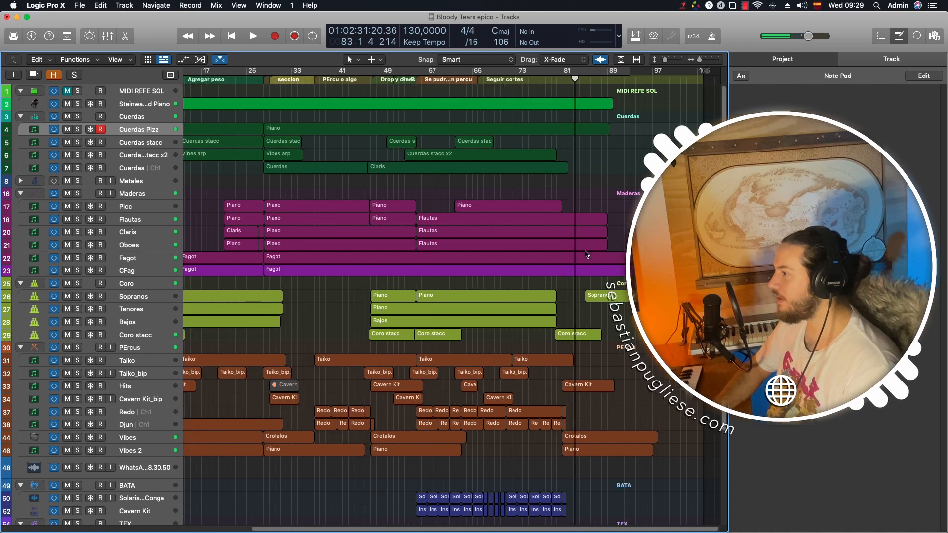
{"action": "scroll", "coordinate": [586, 253], "scroll_direction": "up", "scroll_amount": 5}
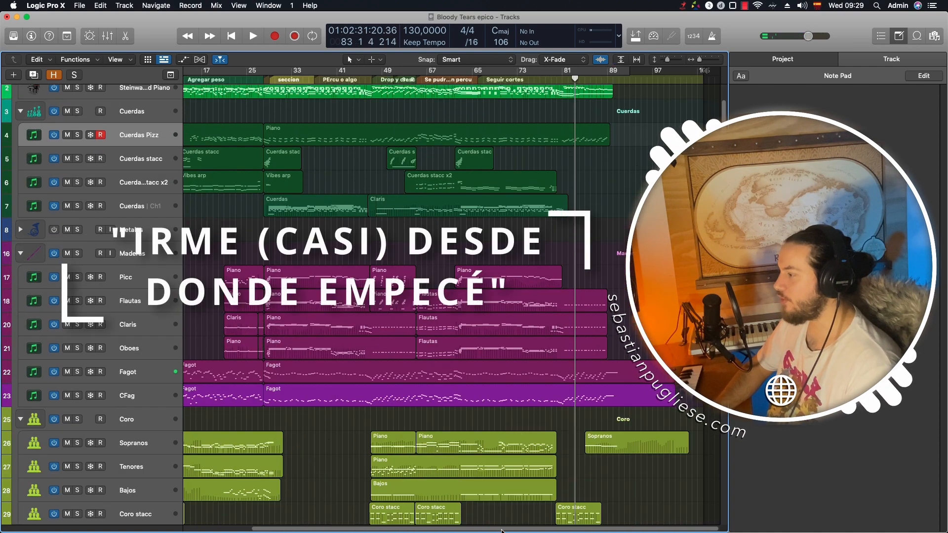
{"action": "scroll", "coordinate": [501, 531], "scroll_direction": "left", "scroll_amount": 5}
{"action": "scroll", "coordinate": [294, 190], "scroll_direction": "down", "scroll_amount": 3}
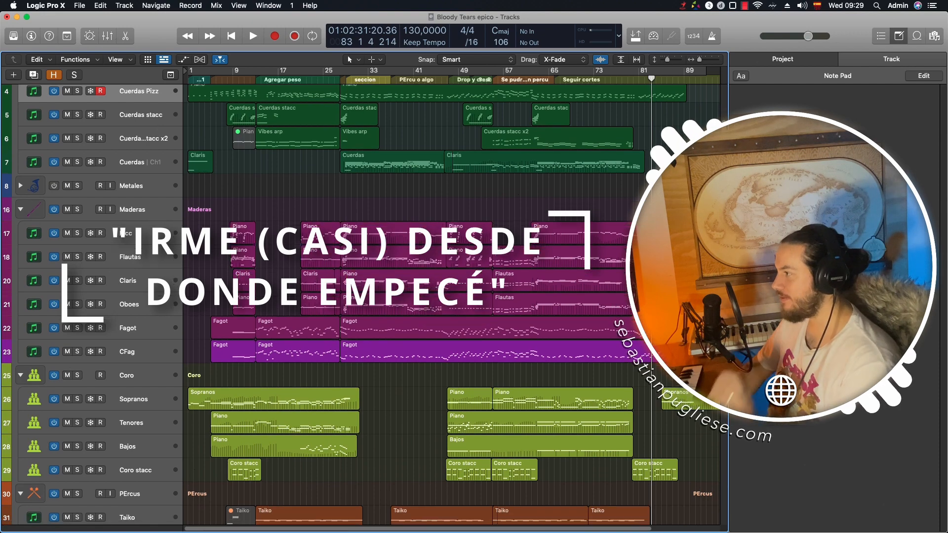
{"action": "scroll", "coordinate": [435, 306], "scroll_direction": "down", "scroll_amount": 3}
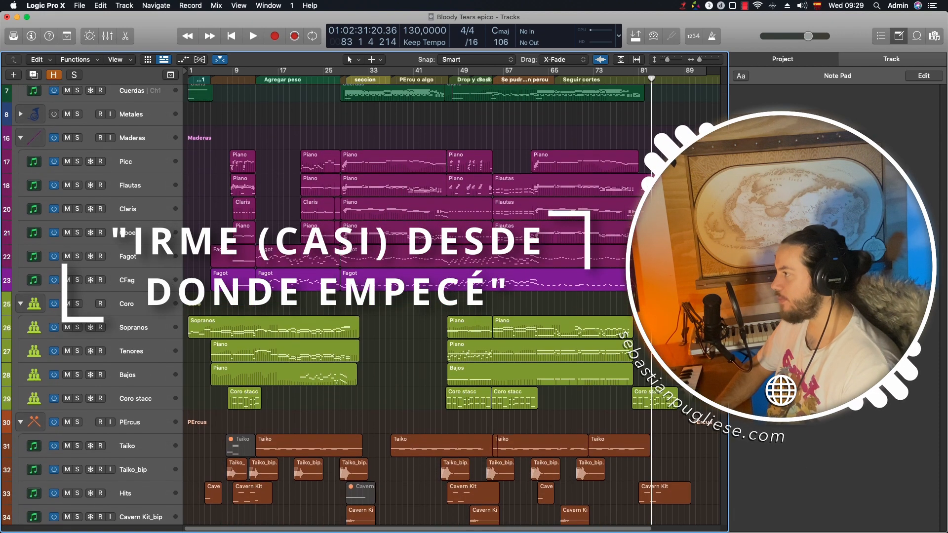
{"action": "scroll", "coordinate": [434, 307], "scroll_direction": "down", "scroll_amount": 2}
{"action": "scroll", "coordinate": [435, 307], "scroll_direction": "down", "scroll_amount": 1}
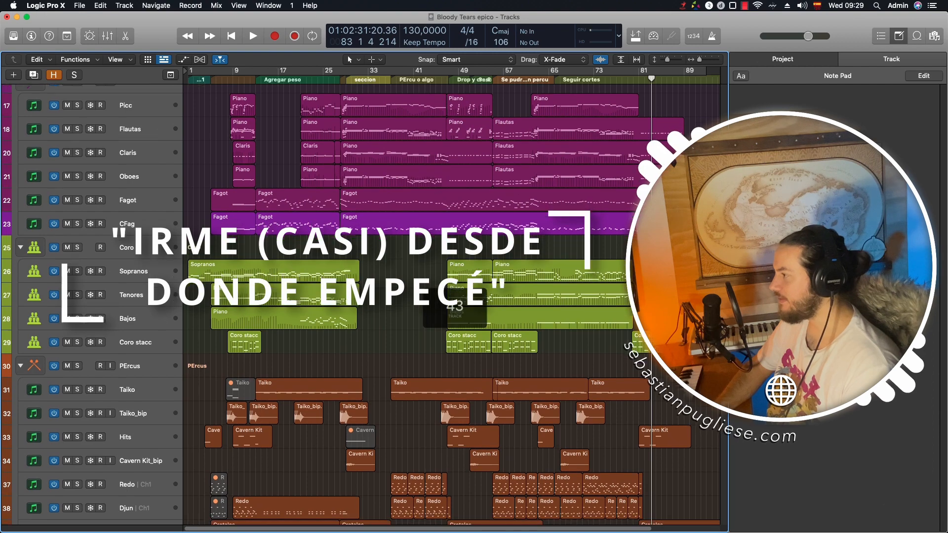
{"action": "scroll", "coordinate": [623, 478], "scroll_direction": "down", "scroll_amount": 3}
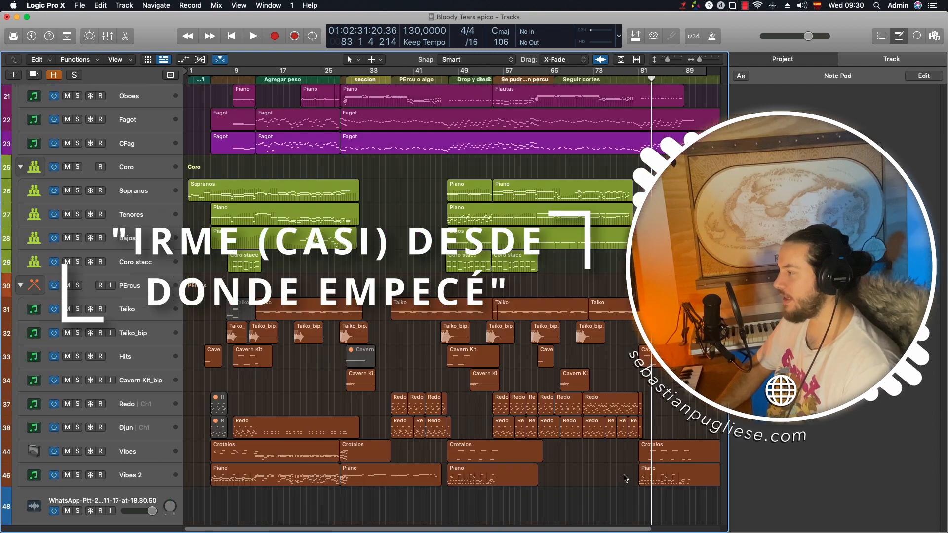
{"action": "scroll", "coordinate": [684, 450], "scroll_direction": "up", "scroll_amount": 5}
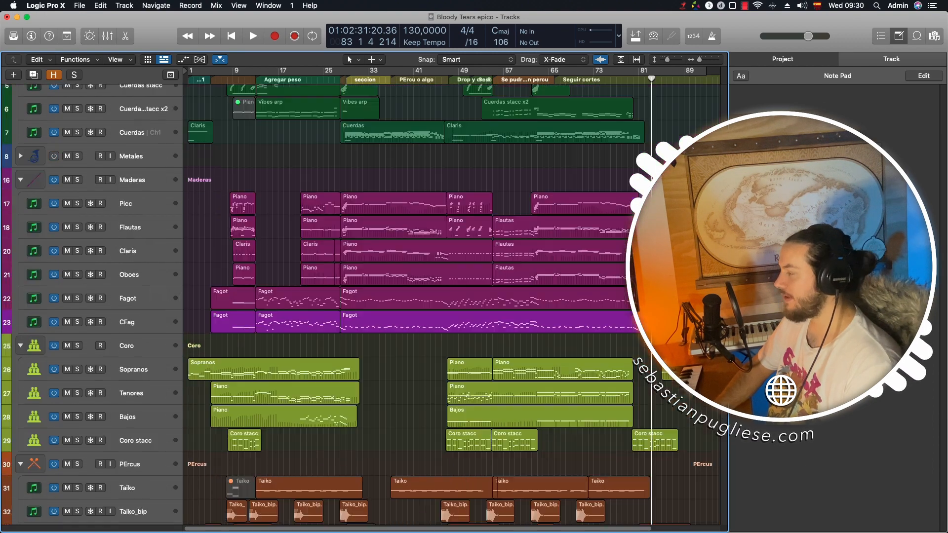
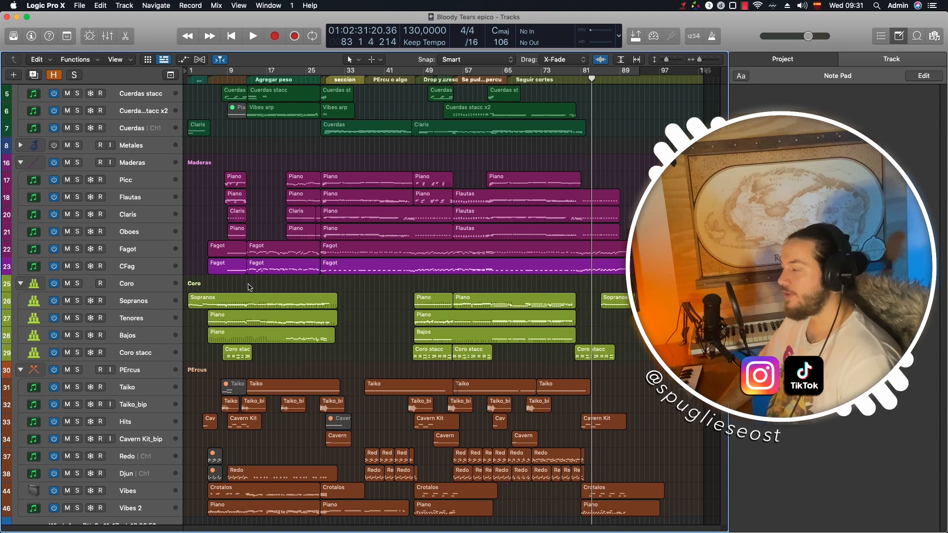
- Audition the MIDI REFE SOL group soloed from bar 5, then return to the full mix
{"action": "key", "text": "super+Up"}
{"action": "key", "text": "1"}
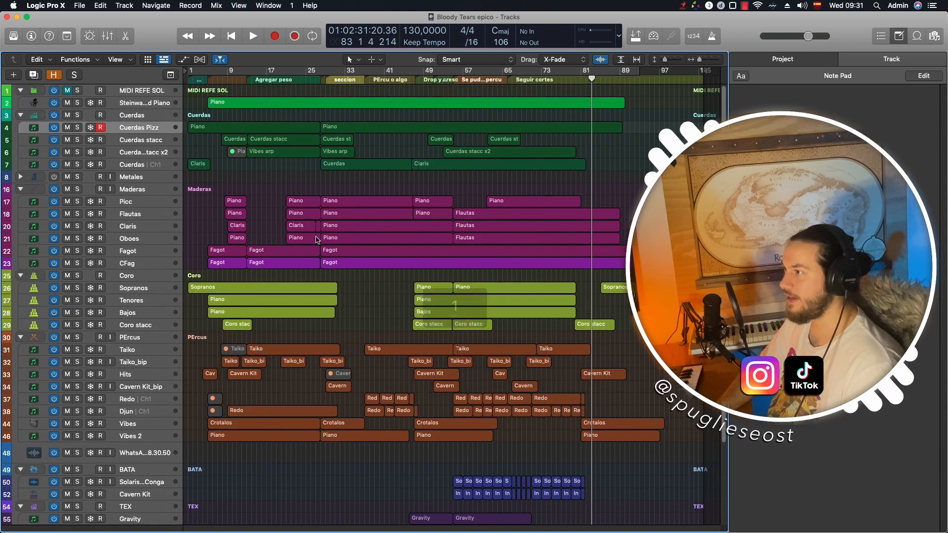
{"action": "key", "text": "super+Down"}
{"action": "key", "text": "super+Down"}
{"action": "scroll", "coordinate": [313, 239], "scroll_direction": "up", "scroll_amount": 2}
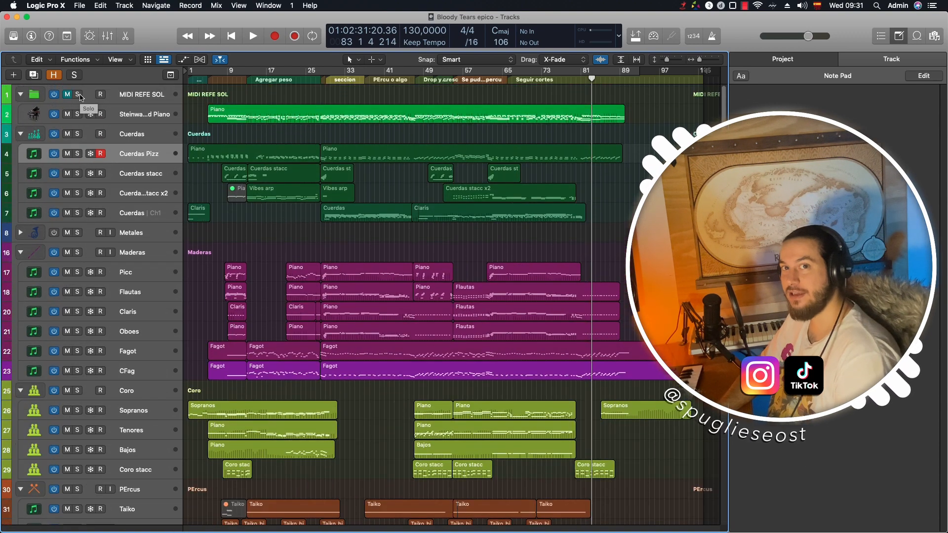
{"action": "left_click", "coordinate": [78, 94]}
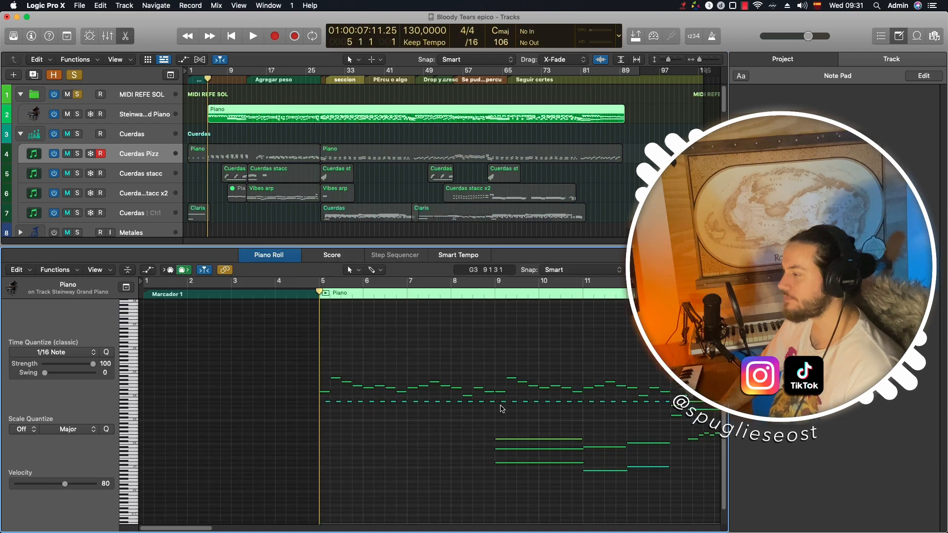
{"action": "key", "text": "space"}
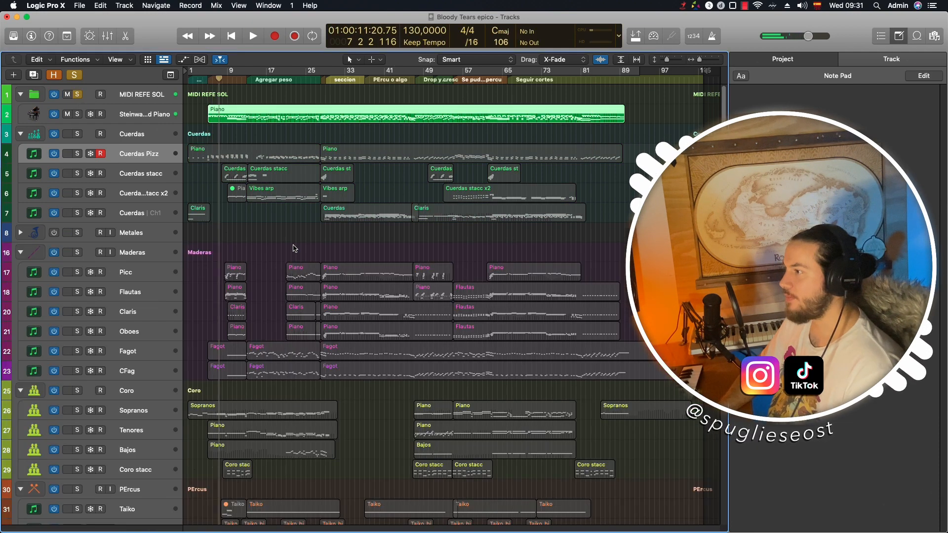
{"action": "left_click", "coordinate": [77, 93]}
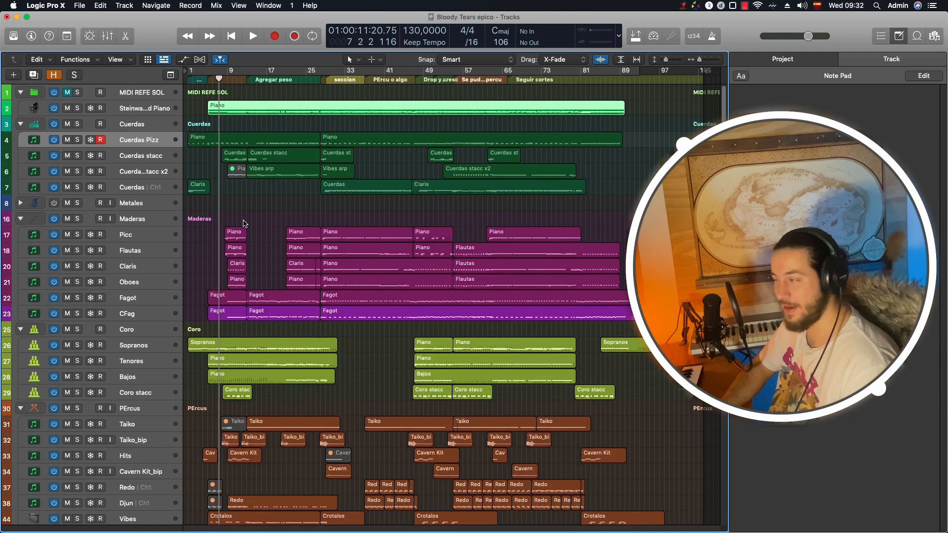
- Mute the first eight repeated notes under the Piano region's melody and play the melody alone from bar 5
{"action": "key", "text": "2"}
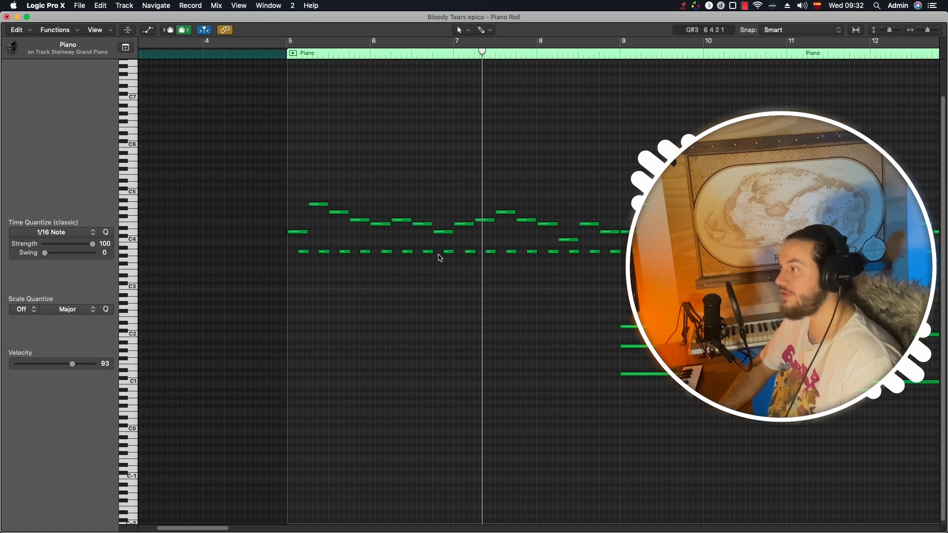
{"action": "left_click_drag", "start_coordinate": [449, 250], "coordinate": [302, 267]}
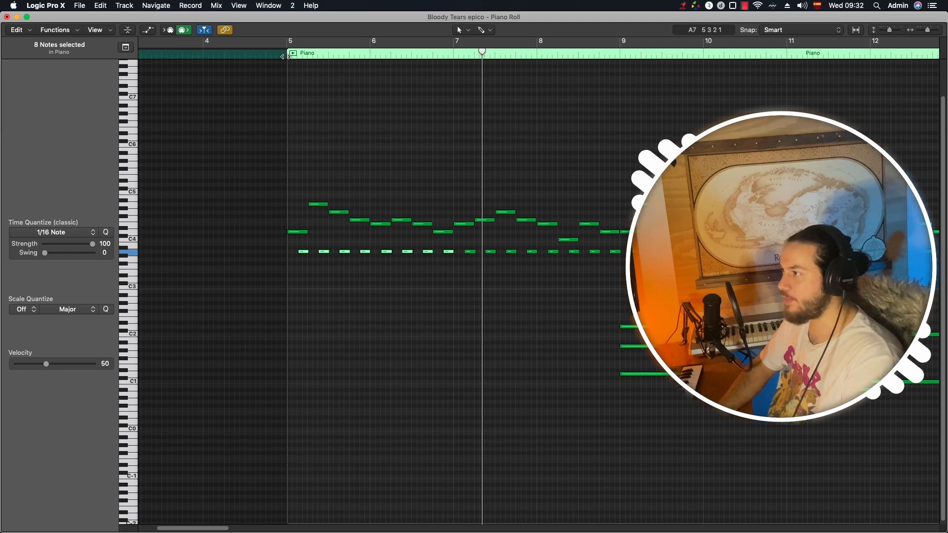
{"action": "key", "text": "space"}
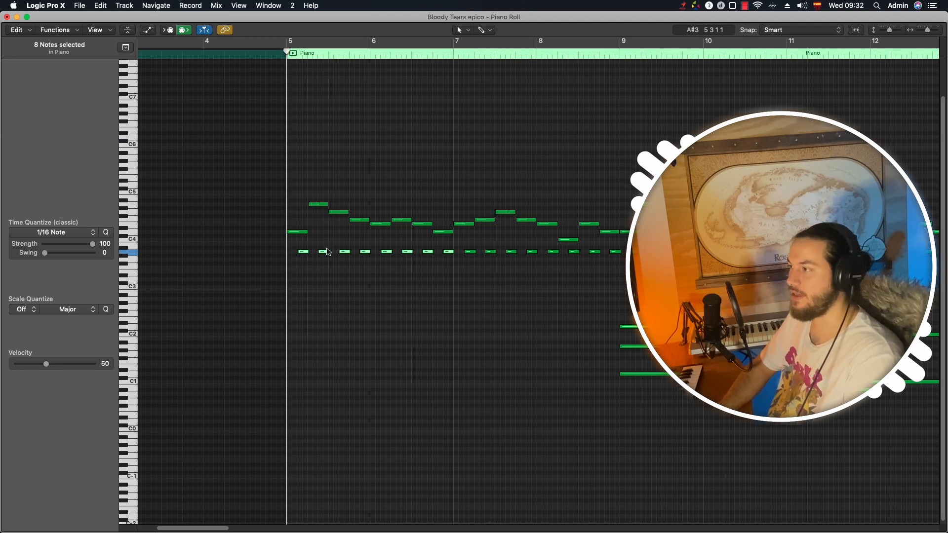
{"action": "key", "text": "m"}
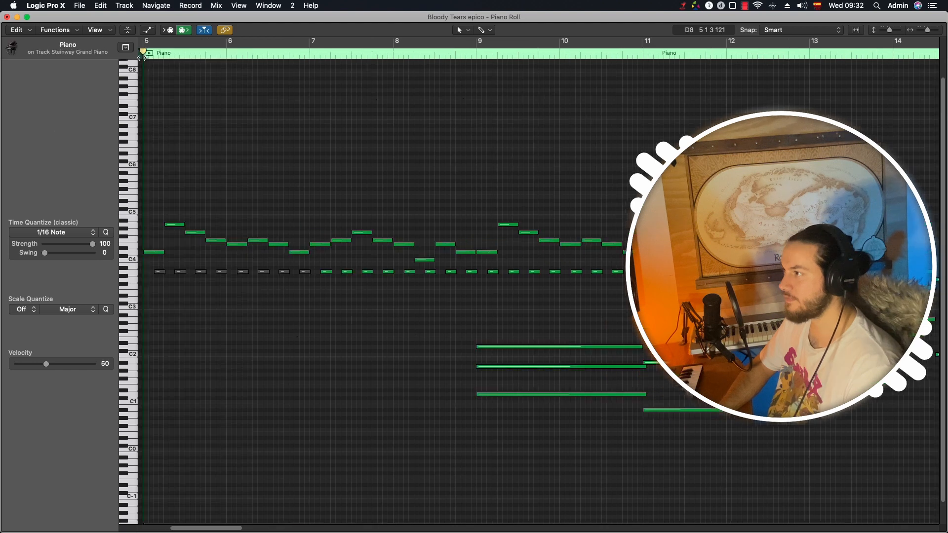
{"action": "key", "text": "space"}
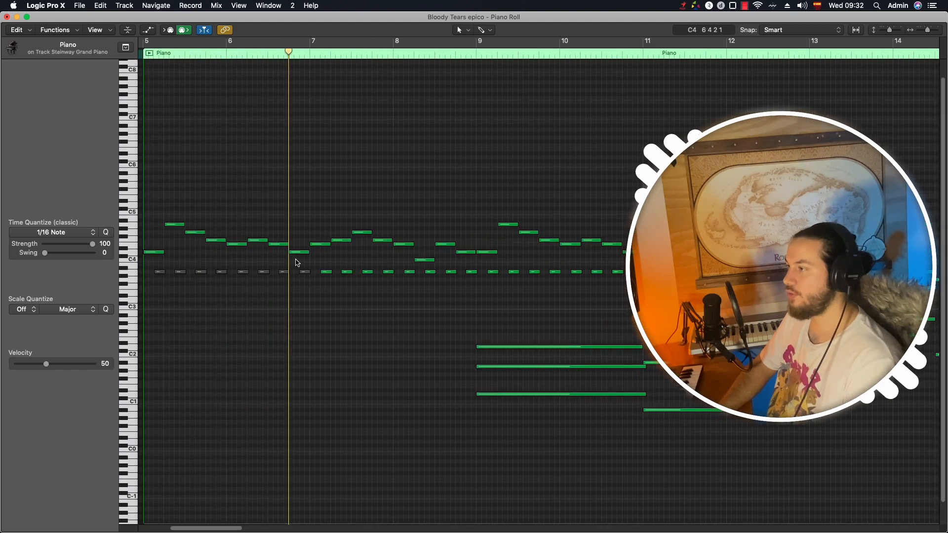
- Restore the eight repeated notes and replay the piano passage from bar 5, then clear the MIDI REFE SOL solo in the arrangement
{"action": "left_click_drag", "start_coordinate": [308, 263], "coordinate": [153, 282]}
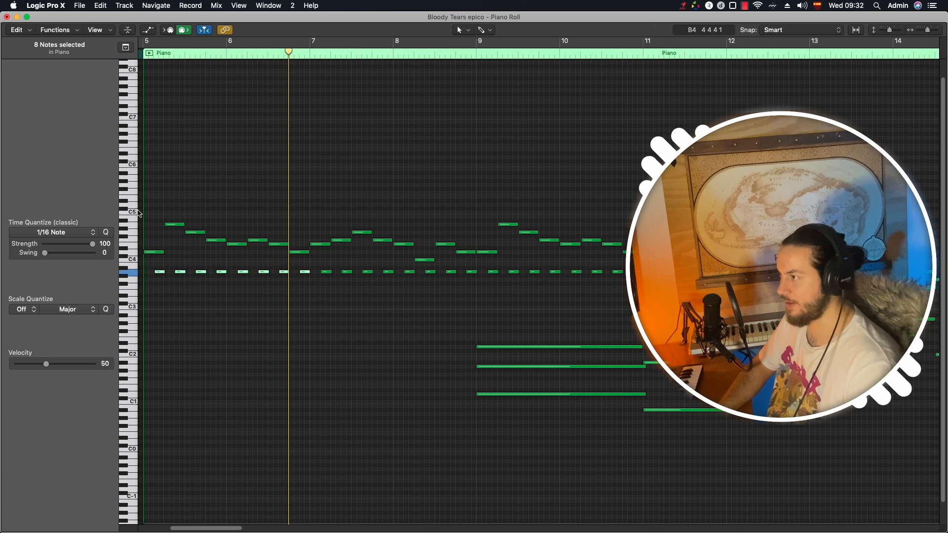
{"action": "left_click", "coordinate": [144, 53]}
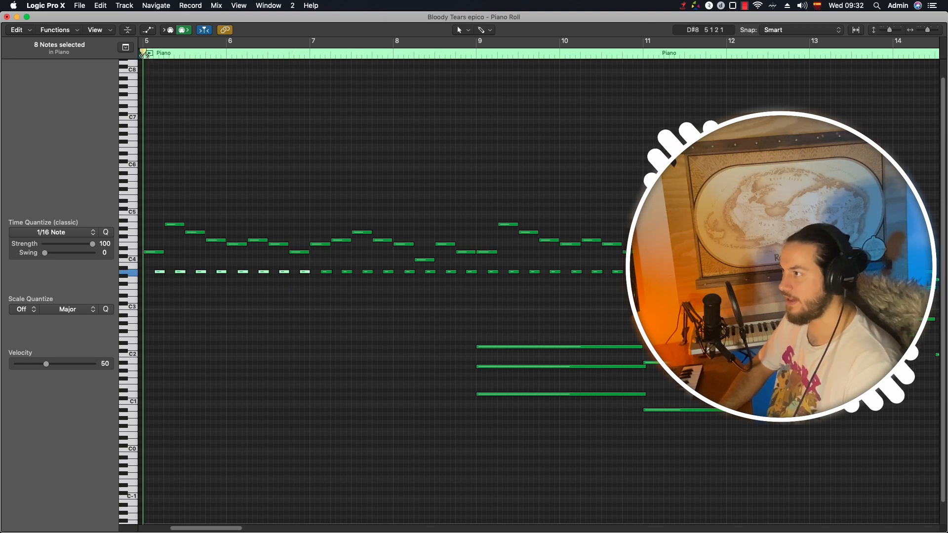
{"action": "key", "text": "super+Right"}
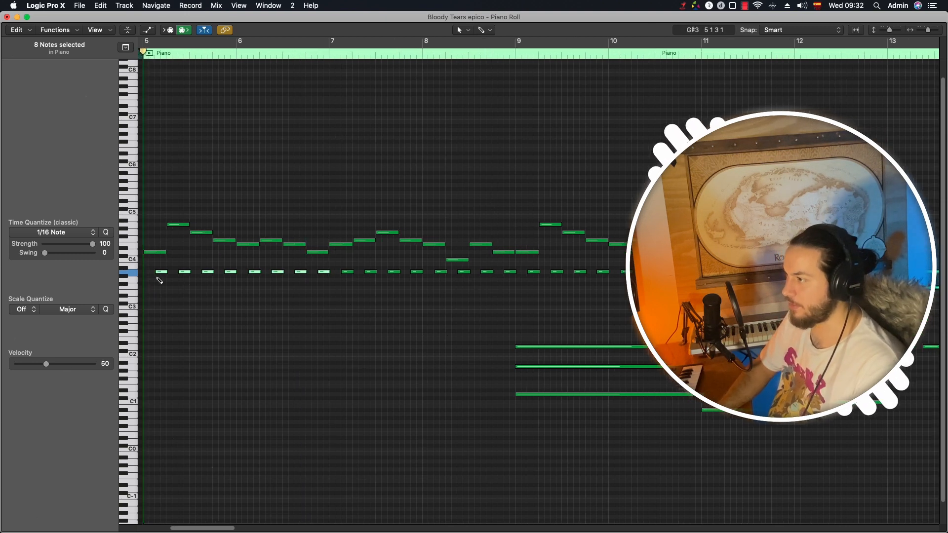
{"action": "key", "text": "super+Right"}
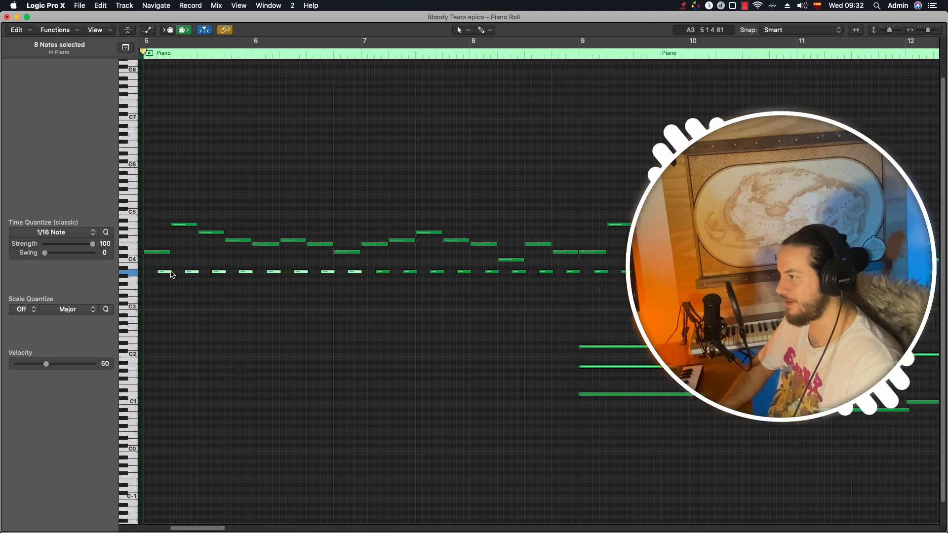
{"action": "key", "text": "space"}
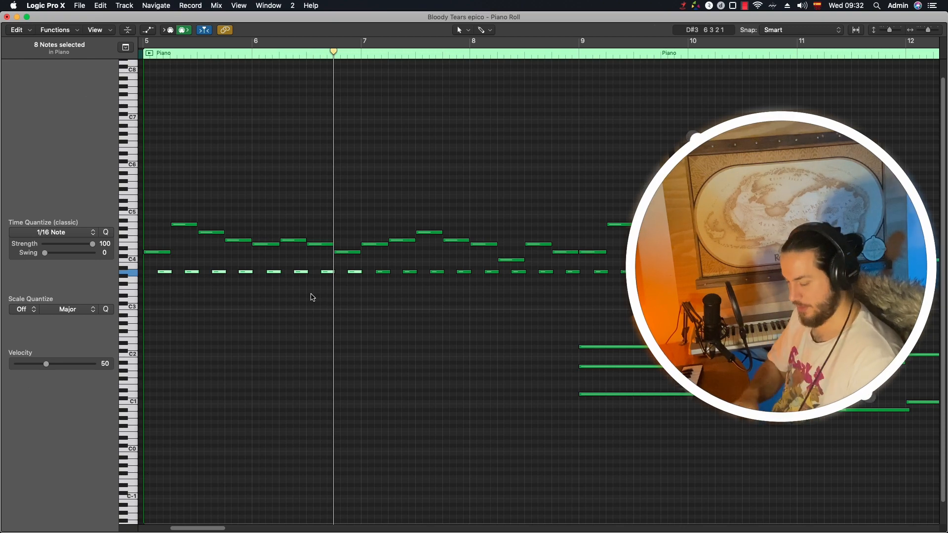
{"action": "key", "text": "1"}
{"action": "left_click", "coordinate": [77, 92]}
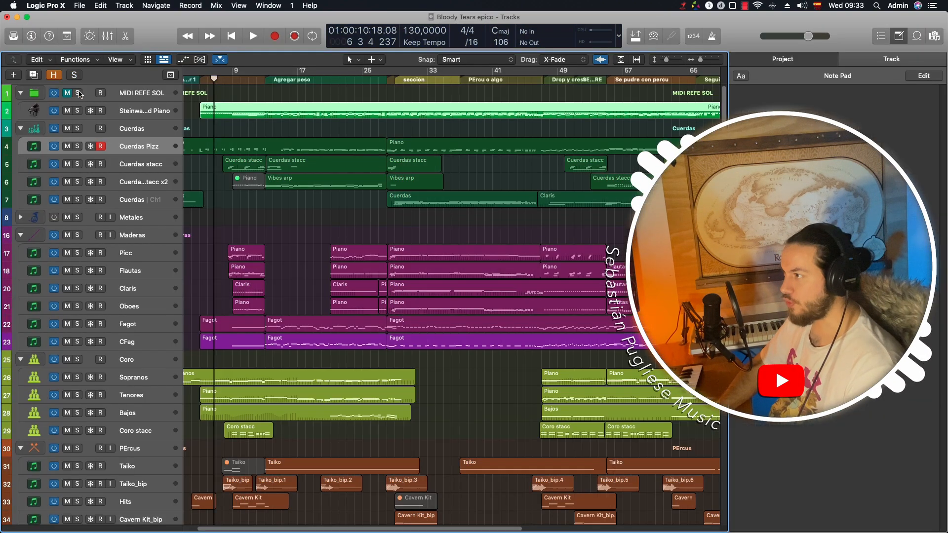
- Audition the Vibes 2 track soloed from bar 5, then return to the full mix
{"action": "scroll", "coordinate": [207, 248], "scroll_direction": "left", "scroll_amount": 3}
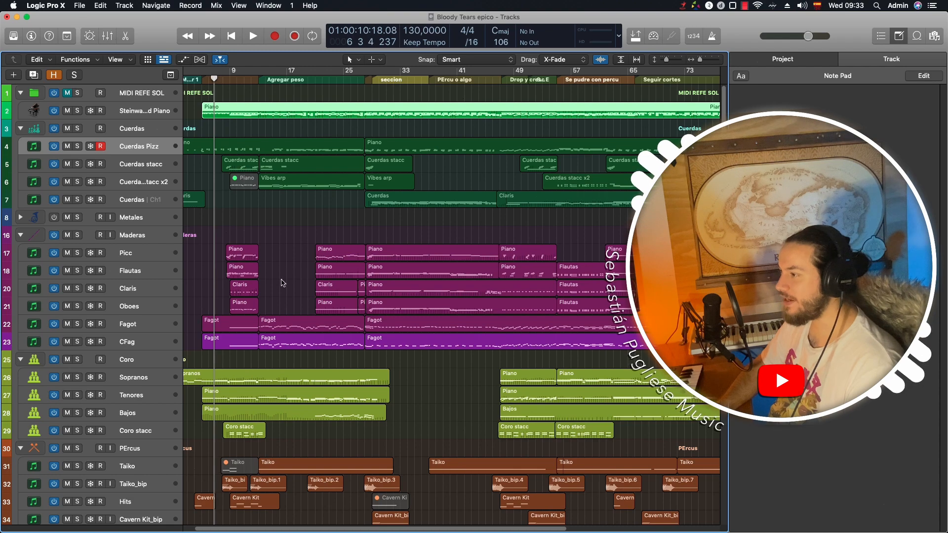
{"action": "scroll", "coordinate": [283, 283], "scroll_direction": "down", "scroll_amount": 10}
{"action": "key", "text": "super+Right"}
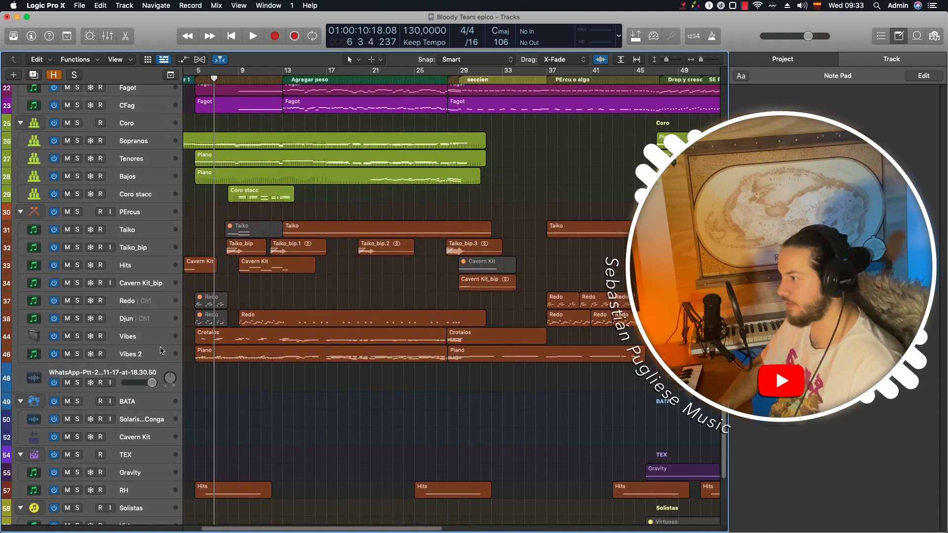
{"action": "left_click", "coordinate": [77, 355]}
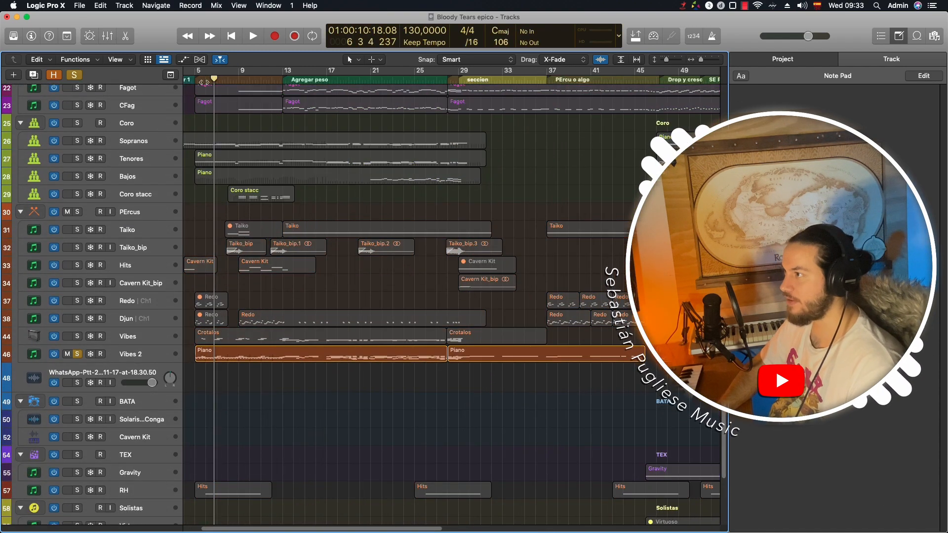
{"action": "key", "text": "space"}
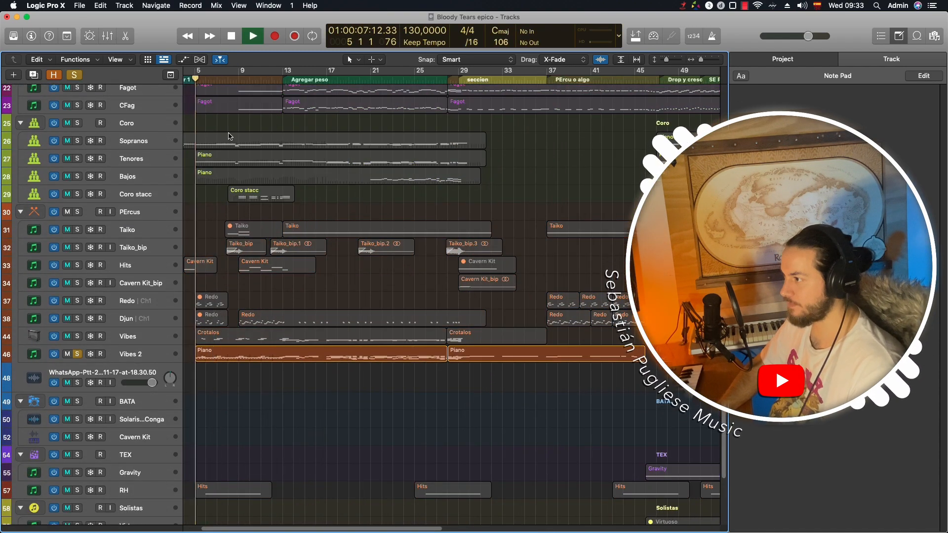
{"action": "key", "text": "space"}
{"action": "left_click", "coordinate": [77, 354]}
{"action": "scroll", "coordinate": [208, 316], "scroll_direction": "up", "scroll_amount": 5}
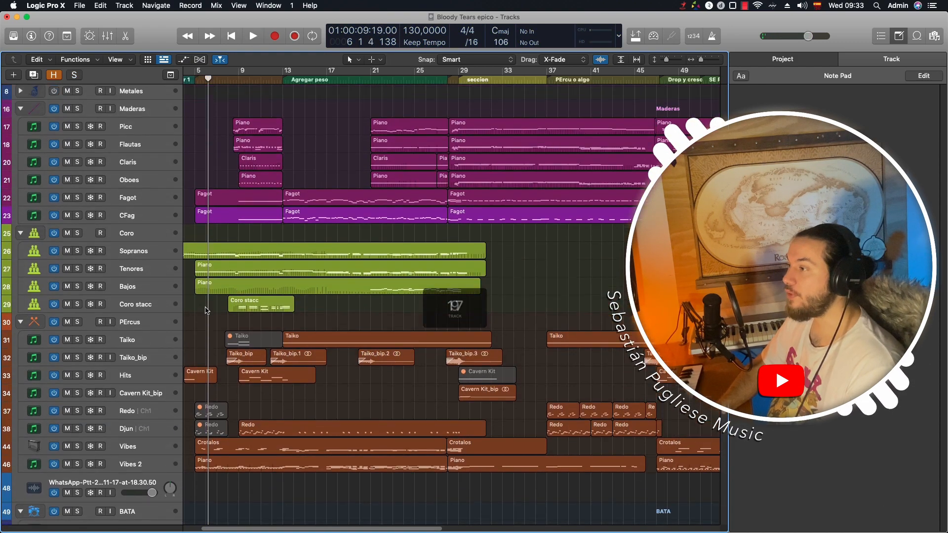
- Solo the Picc and Flautas tracks in the Maderas group for the passage at bar 9
{"action": "scroll", "coordinate": [206, 310], "scroll_direction": "up", "scroll_amount": 1}
{"action": "key", "text": "super+Right"}
{"action": "key", "text": "super+Right"}
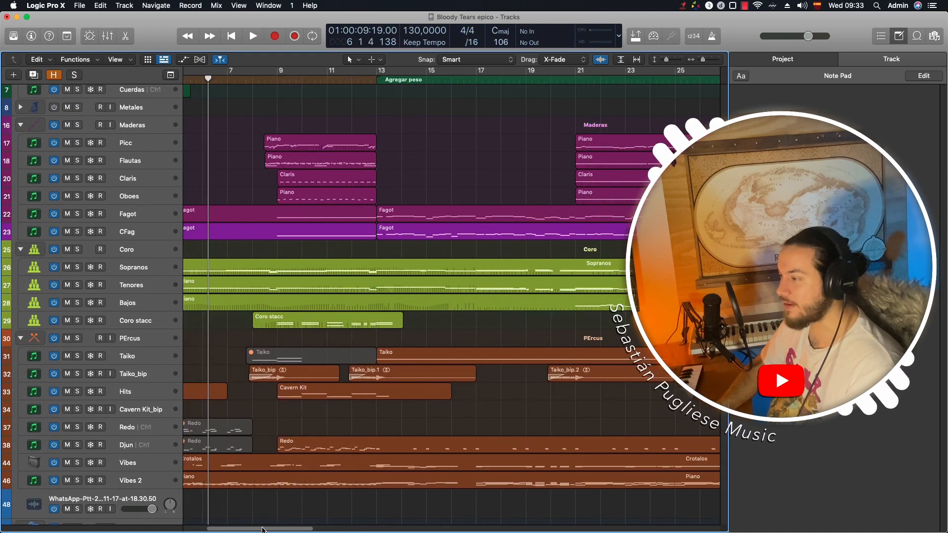
{"action": "left_click_drag", "start_coordinate": [262, 528], "coordinate": [199, 528]}
{"action": "key", "text": "super+Down"}
{"action": "key", "text": "super+Down"}
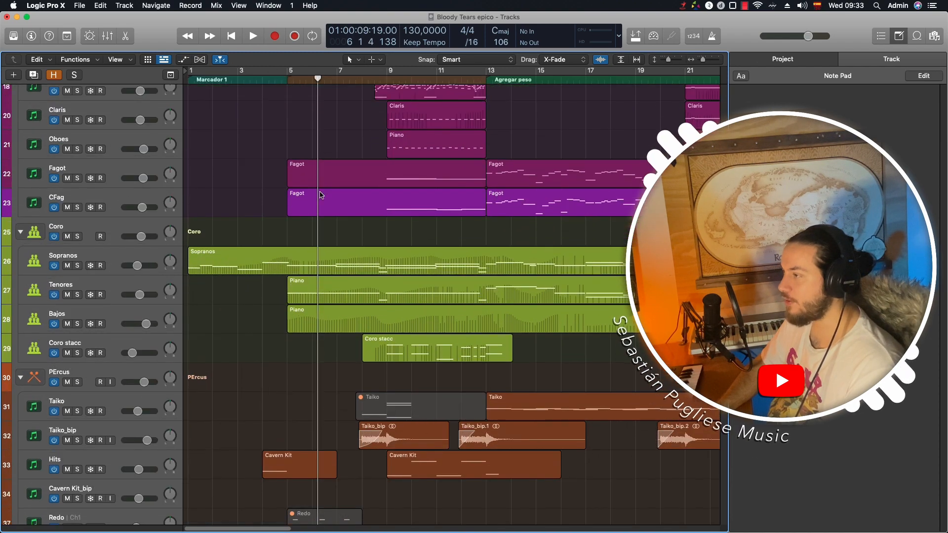
{"action": "scroll", "coordinate": [320, 194], "scroll_direction": "up", "scroll_amount": 10}
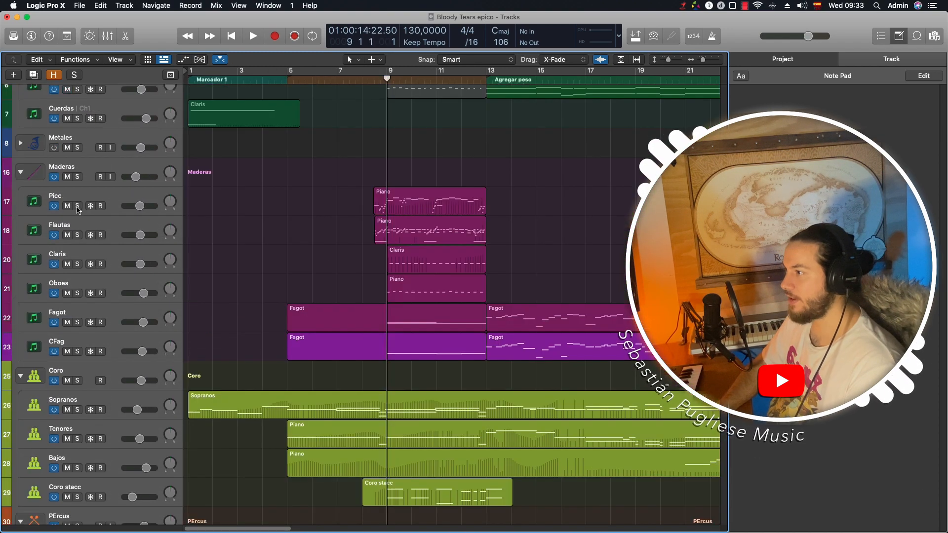
{"action": "left_click_drag", "start_coordinate": [77, 206], "coordinate": [77, 256]}
{"action": "left_click", "coordinate": [79, 264]}
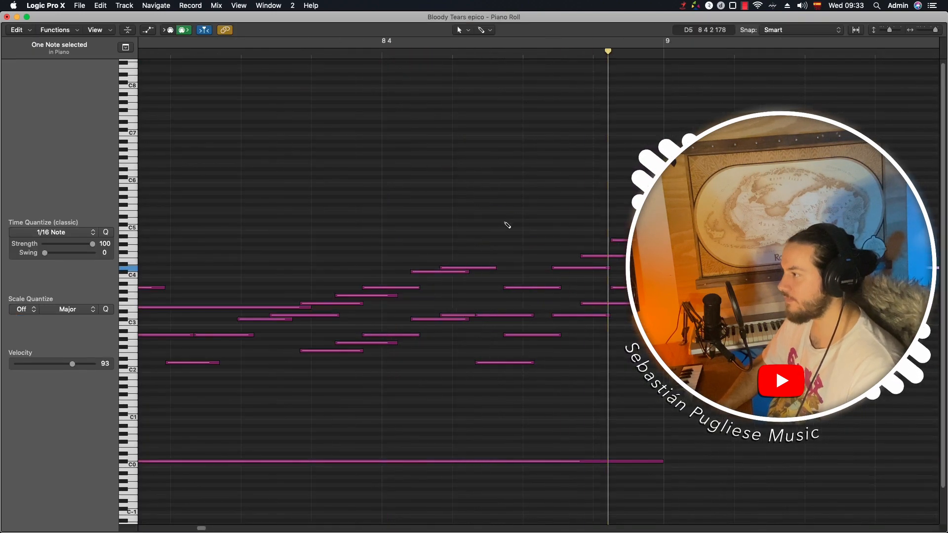
- Examine the Picc and Flautas notes in the Piano Roll while playing the passage into bar 11, then clear both solos
{"action": "key", "text": "super+Left"}
{"action": "key", "text": "super+Left"}
{"action": "key", "text": "super+Left"}
{"action": "key", "text": "super+Left"}
{"action": "key", "text": "super+Left"}
{"action": "key", "text": "super+Left"}
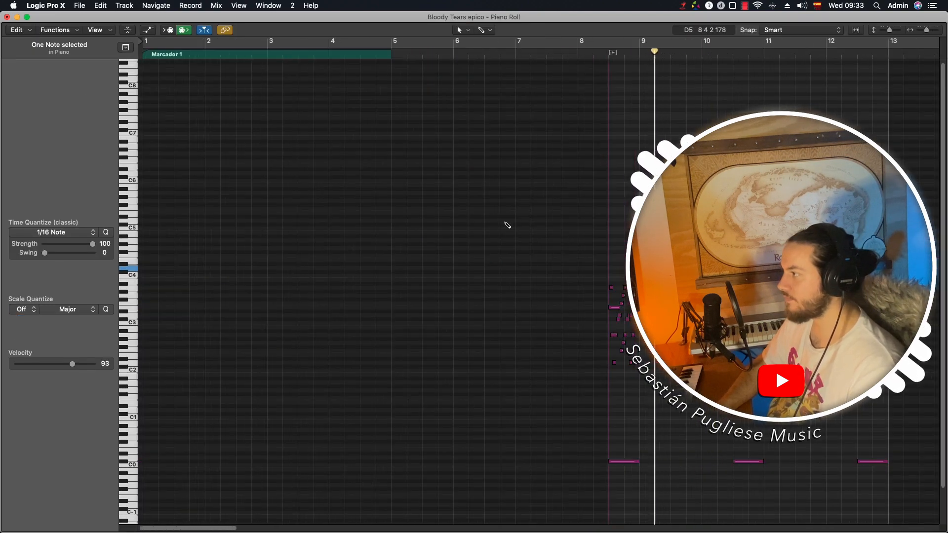
{"action": "key", "text": "super+Right"}
{"action": "key", "text": "super+Right"}
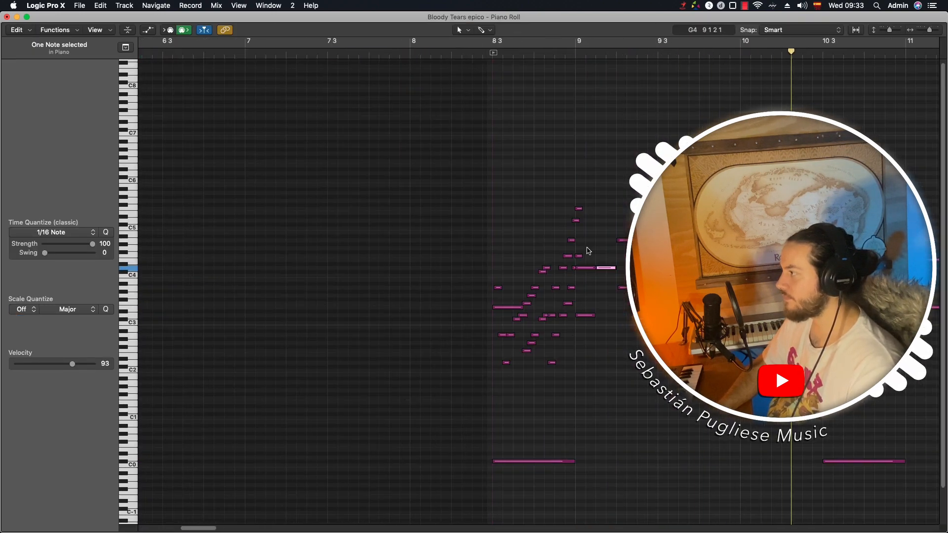
{"action": "key", "text": "space"}
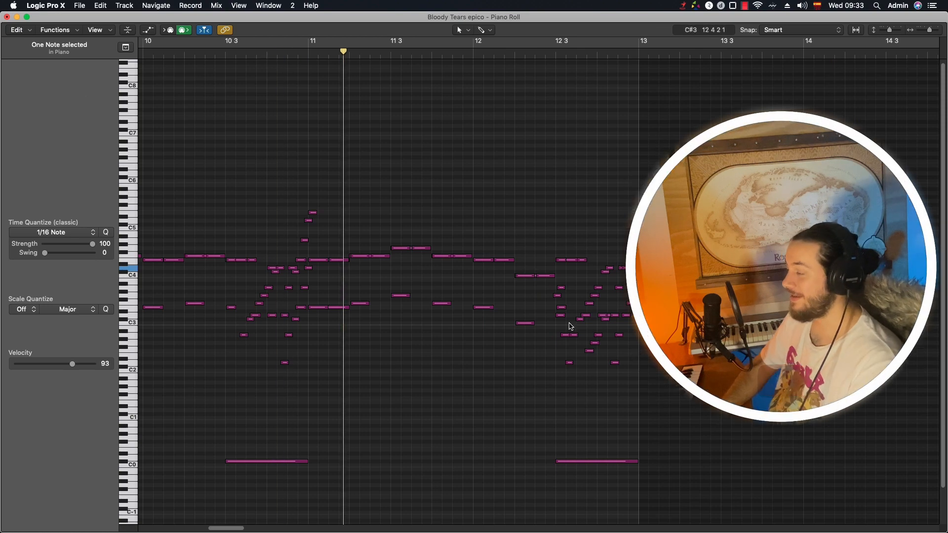
{"action": "key", "text": "1"}
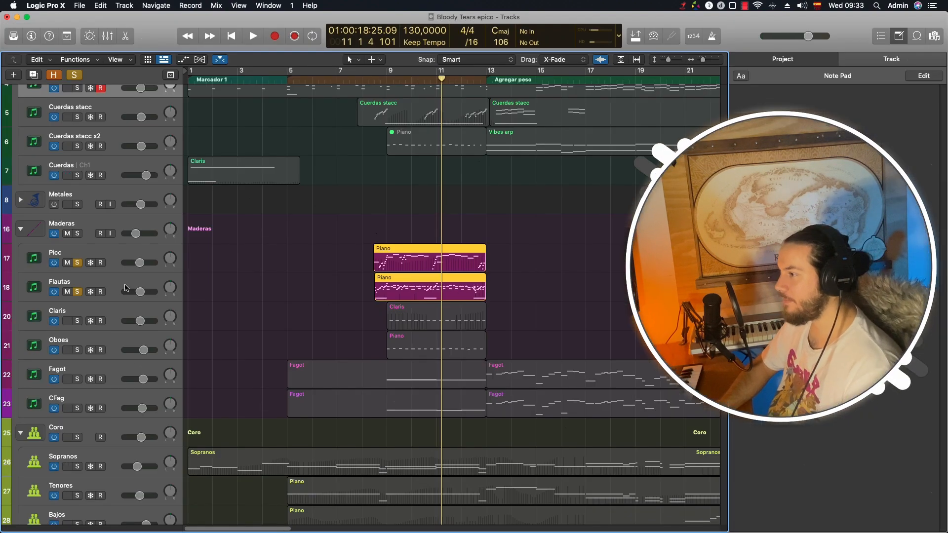
{"action": "left_click", "coordinate": [77, 263]}
{"action": "left_click", "coordinate": [77, 292]}
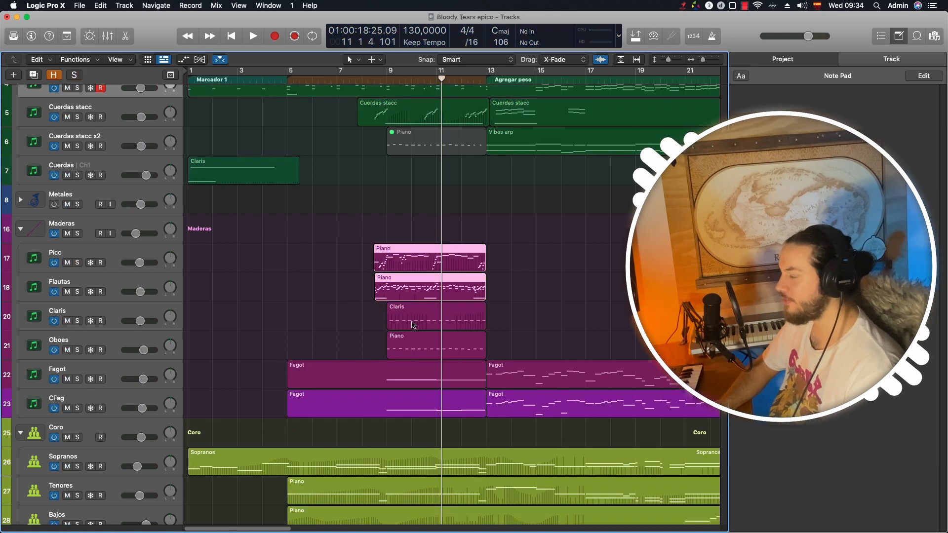
- Examine the Claris and Oboes regions together in the Piano Roll and audition them soloed from just before bar 9
{"action": "left_click_drag", "start_coordinate": [365, 315], "coordinate": [456, 340]}
{"action": "key", "text": "super+4"}
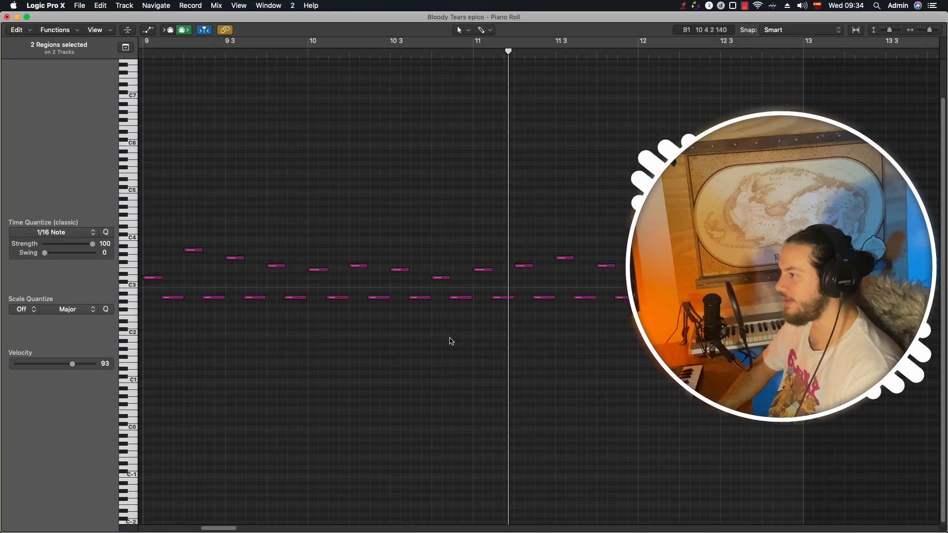
{"action": "key", "text": "super+Right"}
{"action": "key", "text": "super+w"}
{"action": "key", "text": "super+4"}
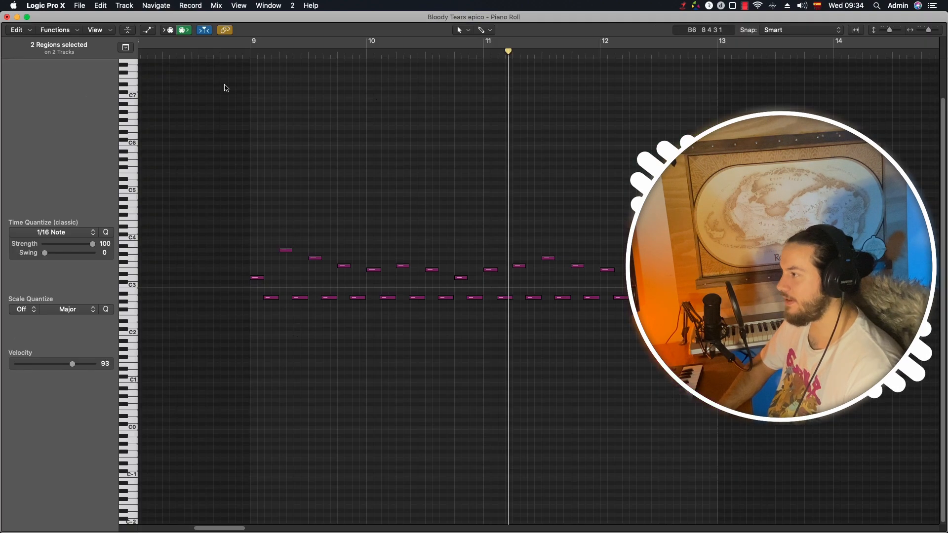
{"action": "left_click", "coordinate": [239, 56]}
{"action": "key", "text": "super+Right"}
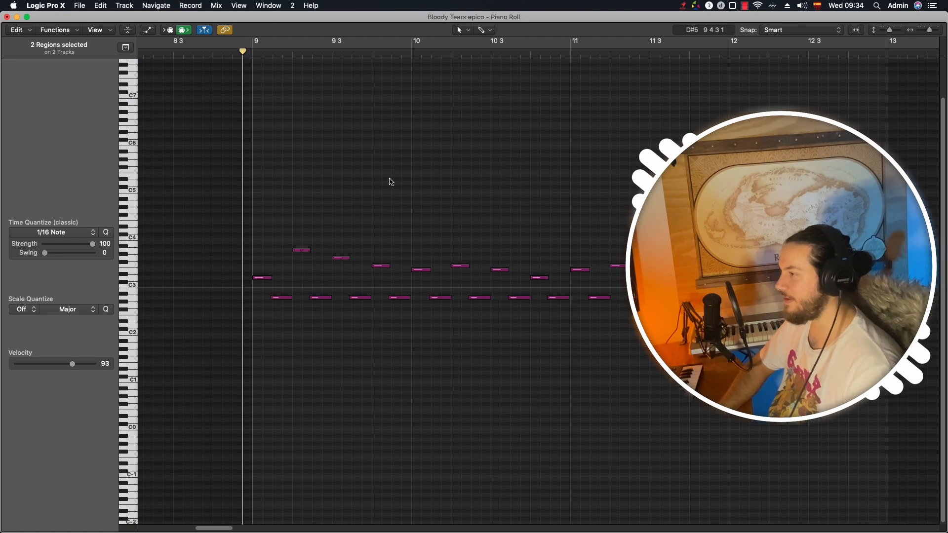
{"action": "key", "text": "space"}
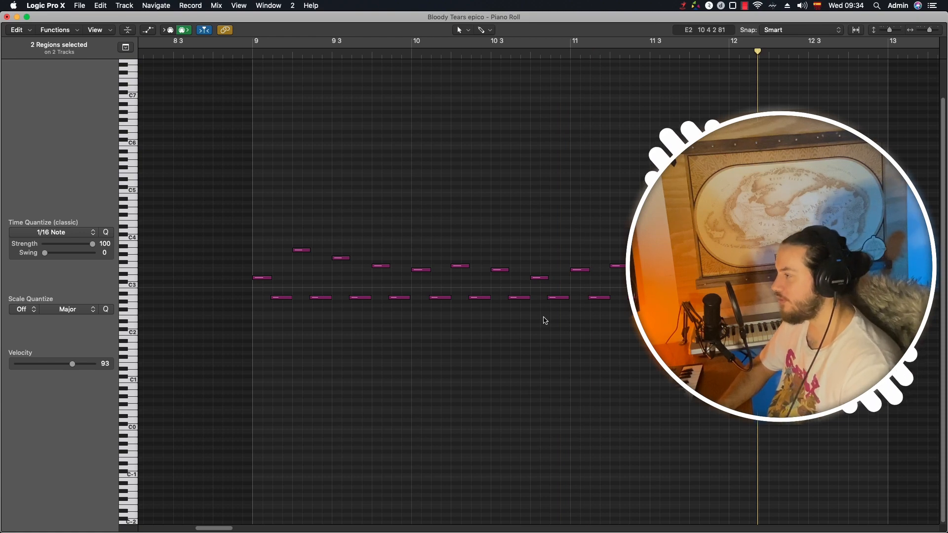
{"action": "key", "text": "super+w"}
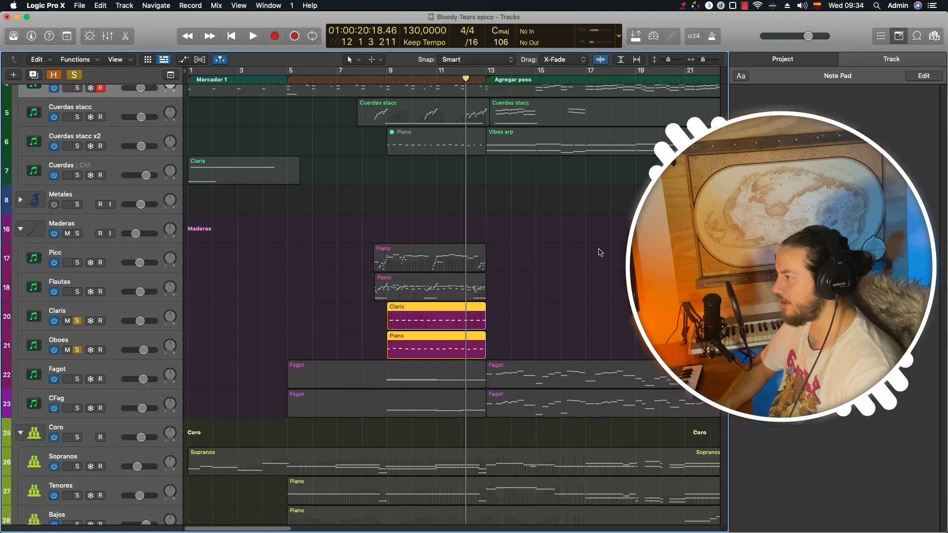
- Add Picc and Flautas to the soloed Claris and Oboes and play all four from bar 8 beat 3
{"action": "left_click", "coordinate": [77, 263]}
{"action": "left_click", "coordinate": [77, 291]}
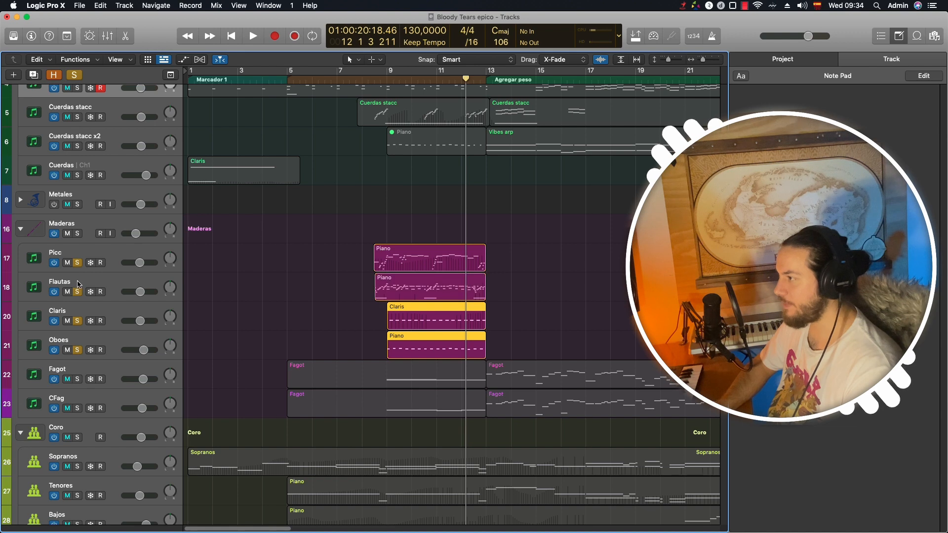
{"action": "left_click", "coordinate": [378, 80]}
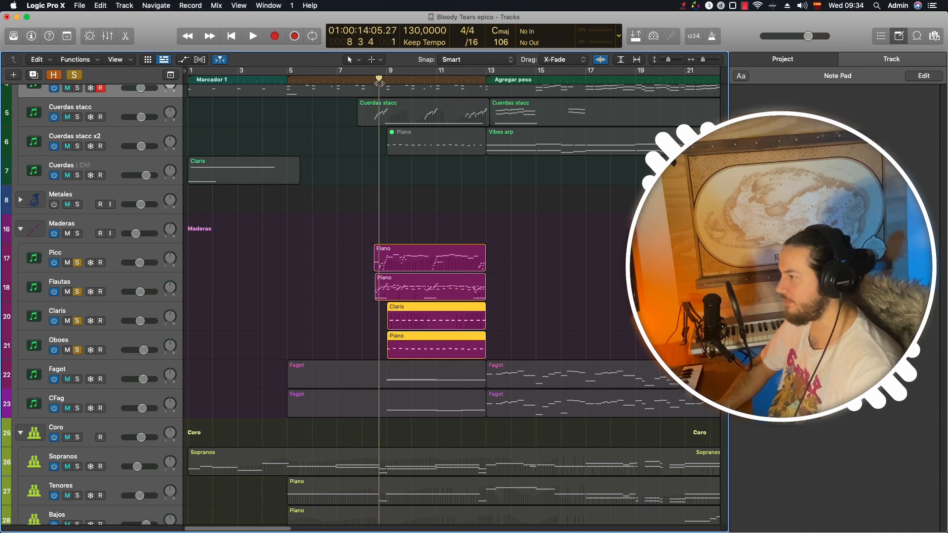
{"action": "key", "text": "space"}
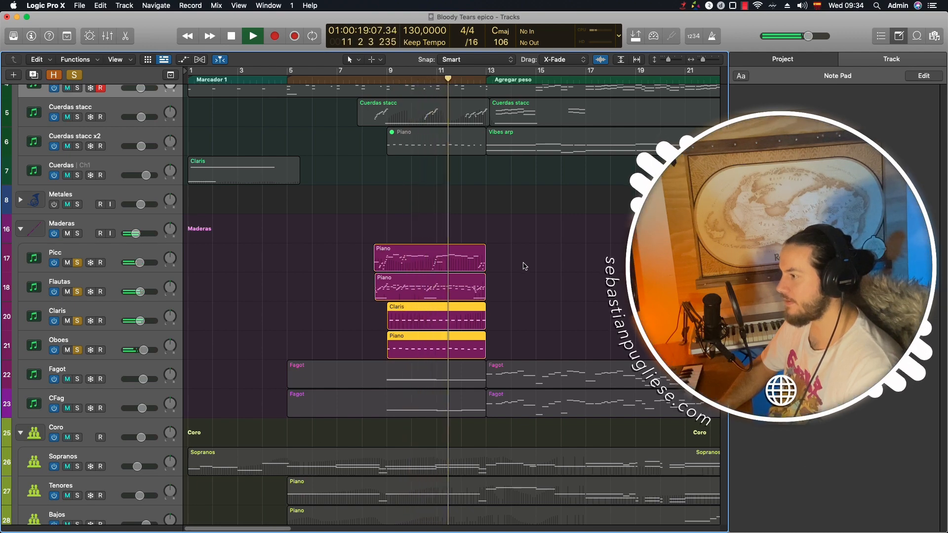
- Open the Steinway Grand Piano region in the Piano Roll, audition it soloed from bar 9, and clear the MIDI REFE SOL solo
{"action": "left_click", "coordinate": [377, 126]}
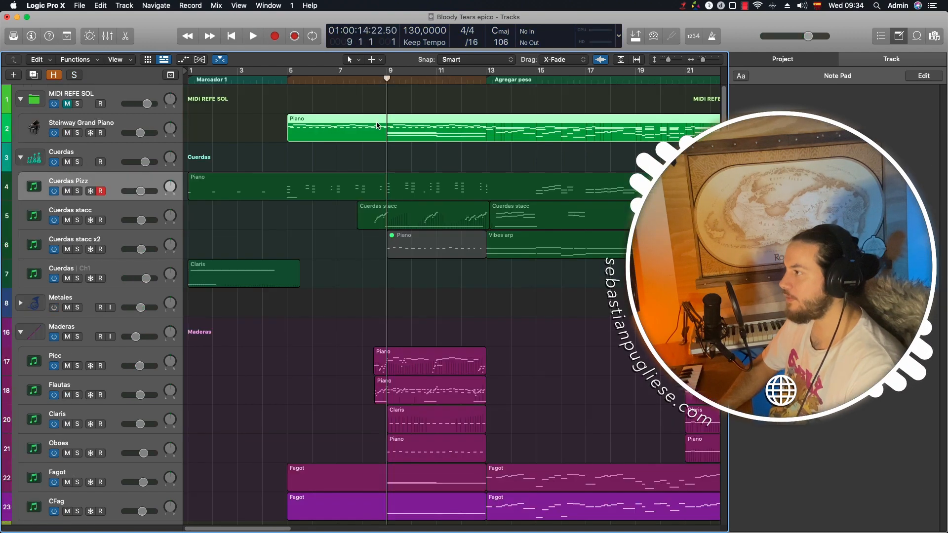
{"action": "double_click", "coordinate": [377, 125]}
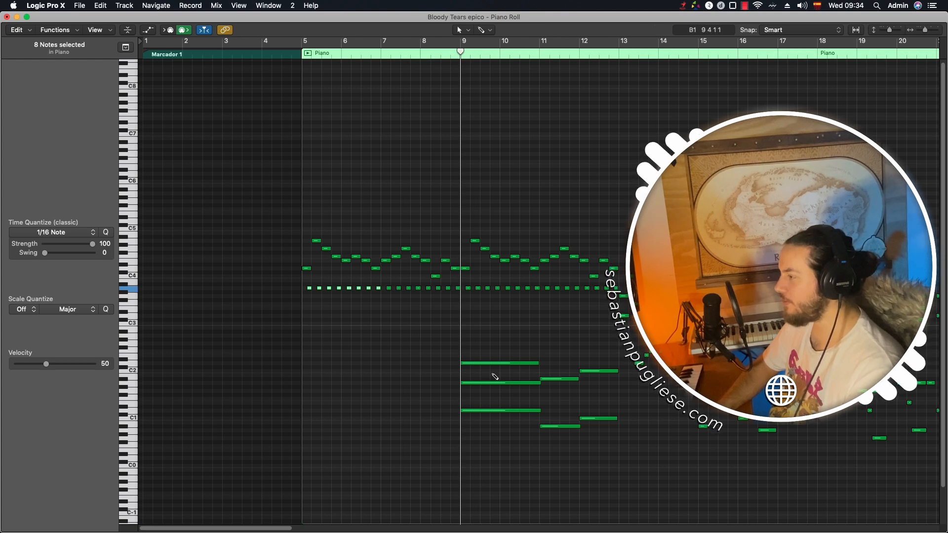
{"action": "key", "text": "super+Right"}
{"action": "key", "text": "super+Right"}
{"action": "key", "text": "1"}
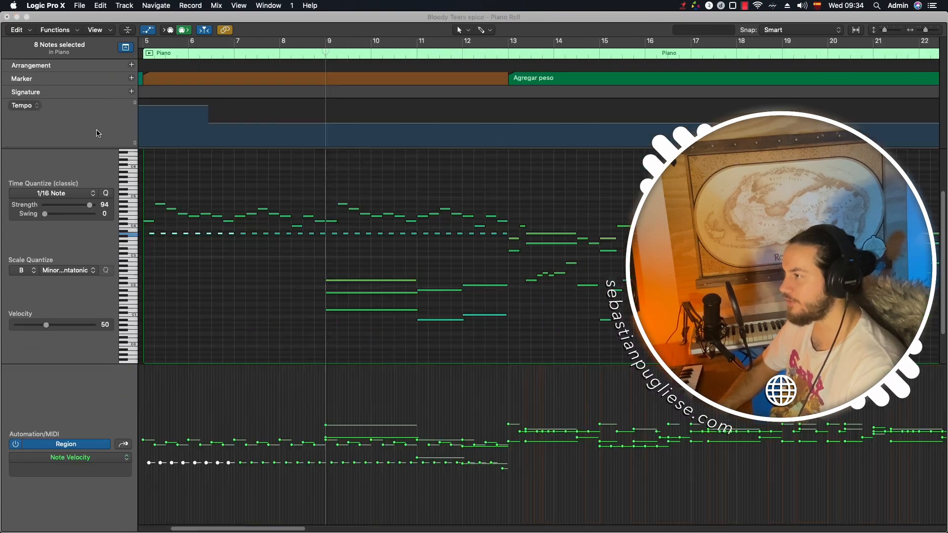
{"action": "key", "text": "2"}
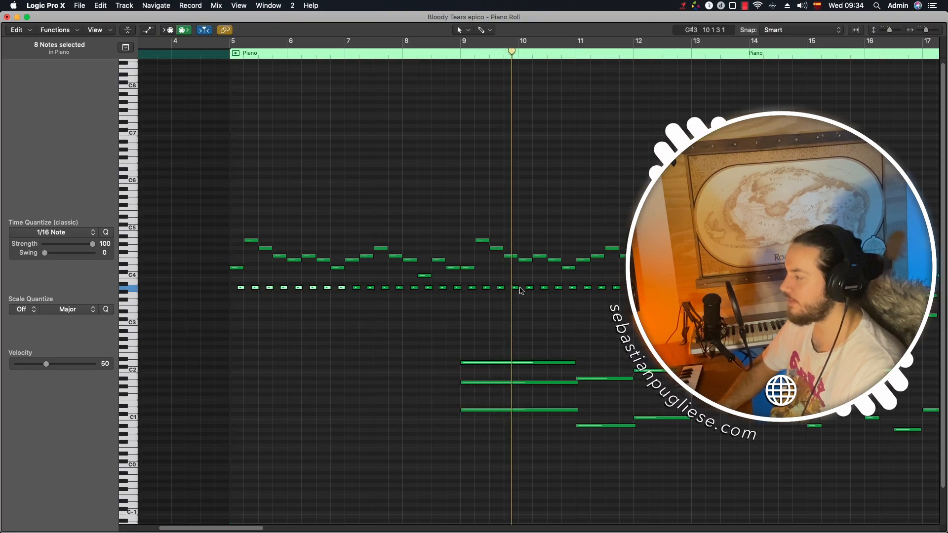
{"action": "key", "text": "1"}
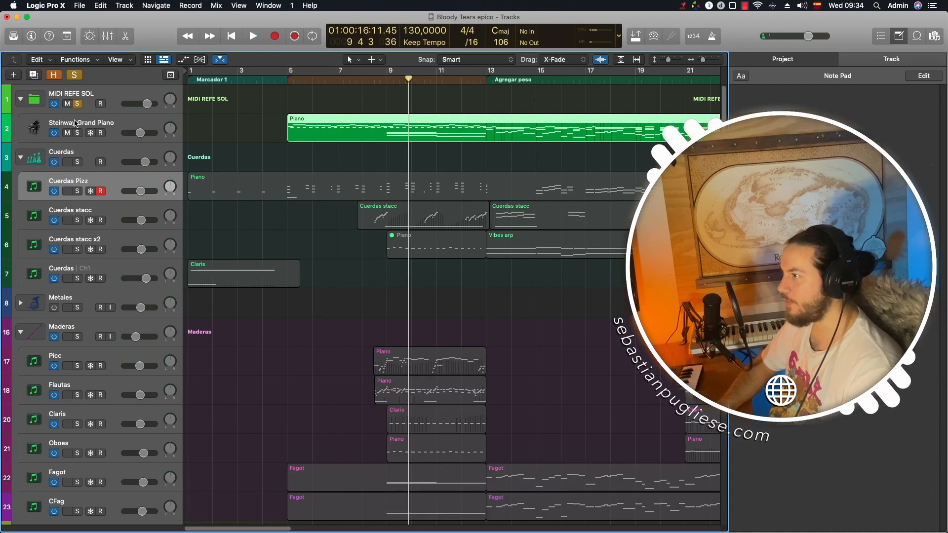
{"action": "left_click", "coordinate": [77, 104]}
- Solo the Fagot and CFag tracks and play them from bar 9
{"action": "scroll", "coordinate": [78, 362], "scroll_direction": "down", "scroll_amount": 5}
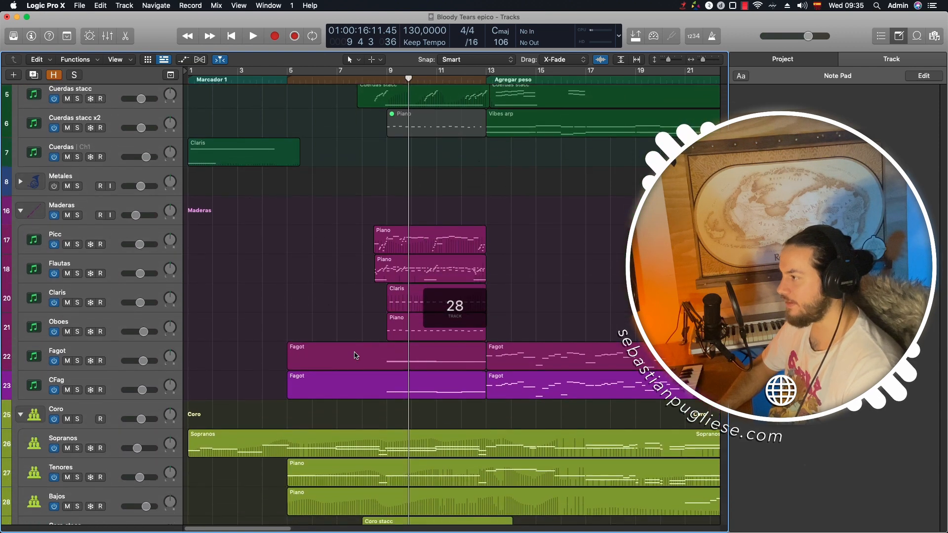
{"action": "left_click_drag", "start_coordinate": [78, 360], "coordinate": [77, 382]}
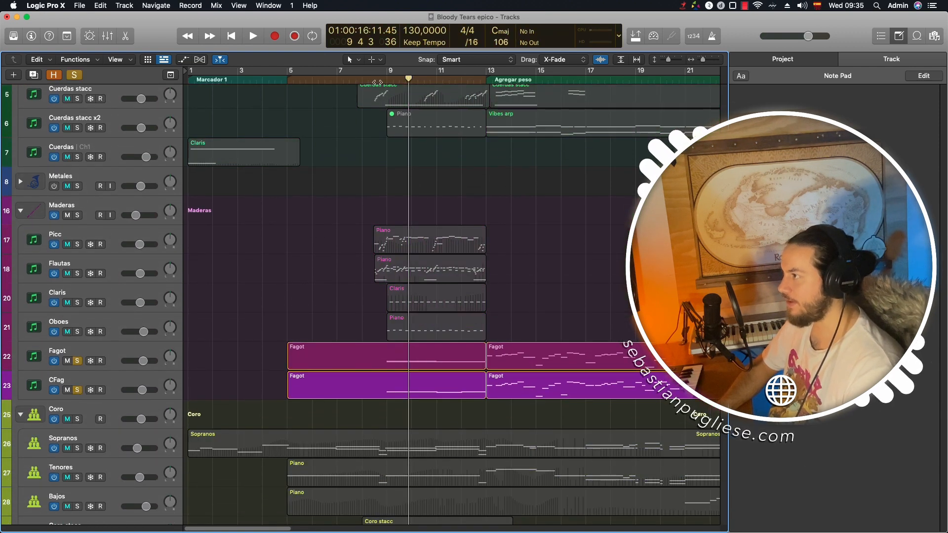
{"action": "left_click", "coordinate": [381, 73]}
{"action": "left_click", "coordinate": [381, 73]}
{"action": "left_click", "coordinate": [386, 80]}
{"action": "key", "text": "space"}
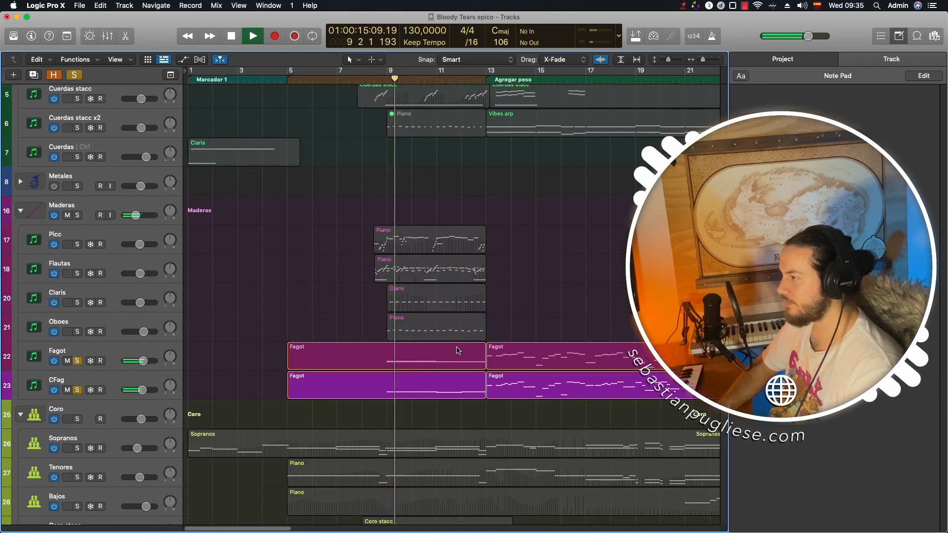
- Add the Tenores track to the soloed bassoons and play from bar 8 beat 4
{"action": "scroll", "coordinate": [63, 426], "scroll_direction": "down", "scroll_amount": 1}
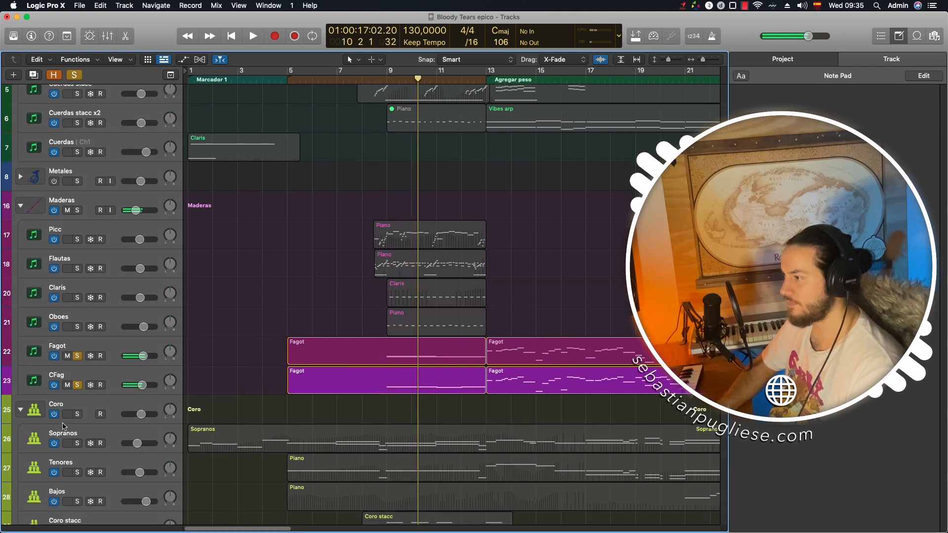
{"action": "scroll", "coordinate": [63, 426], "scroll_direction": "down", "scroll_amount": 5}
{"action": "left_click", "coordinate": [77, 357]}
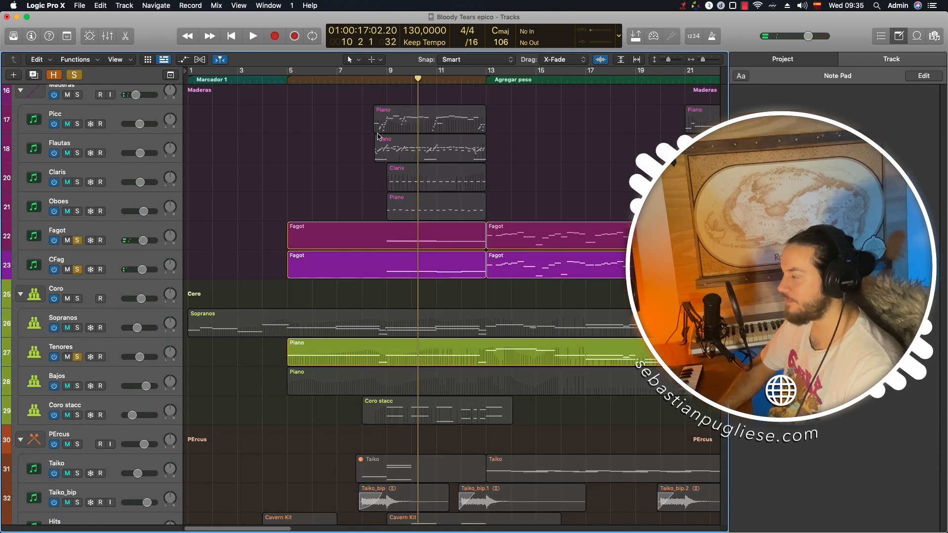
{"action": "left_click", "coordinate": [379, 80]}
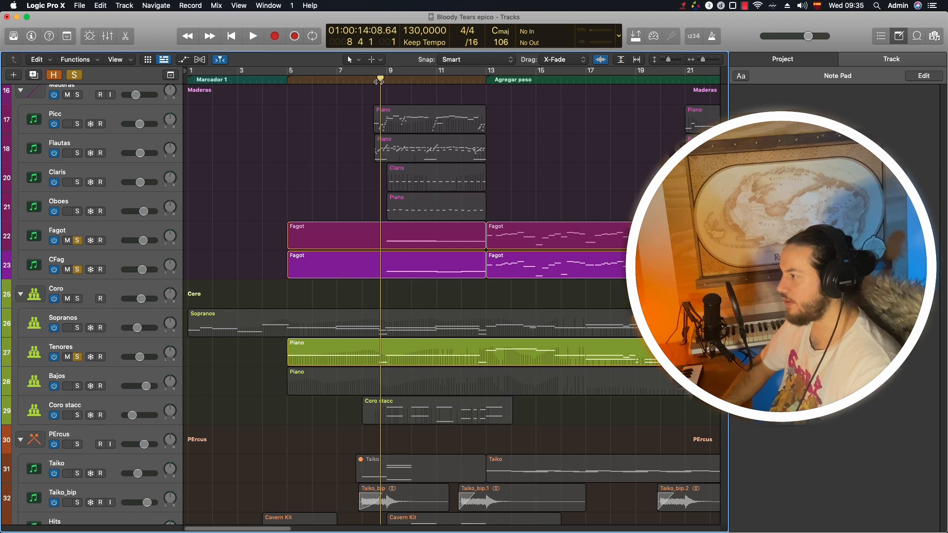
{"action": "key", "text": "space"}
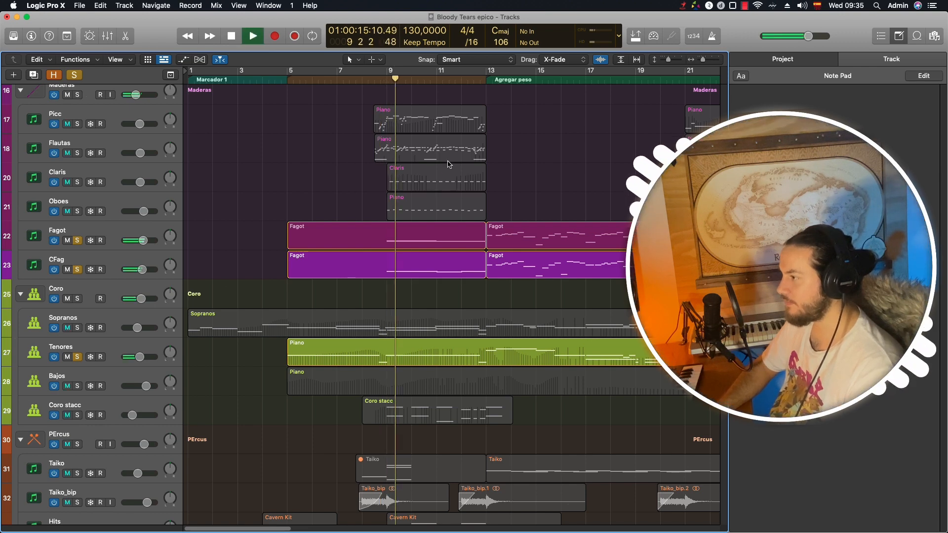
- Add the Coro stacc track to the soloed parts and replay from bar 8 beat 4 to bar 13
{"action": "scroll", "coordinate": [78, 420], "scroll_direction": "up", "scroll_amount": 1}
{"action": "left_click", "coordinate": [77, 421]}
{"action": "key", "text": "space"}
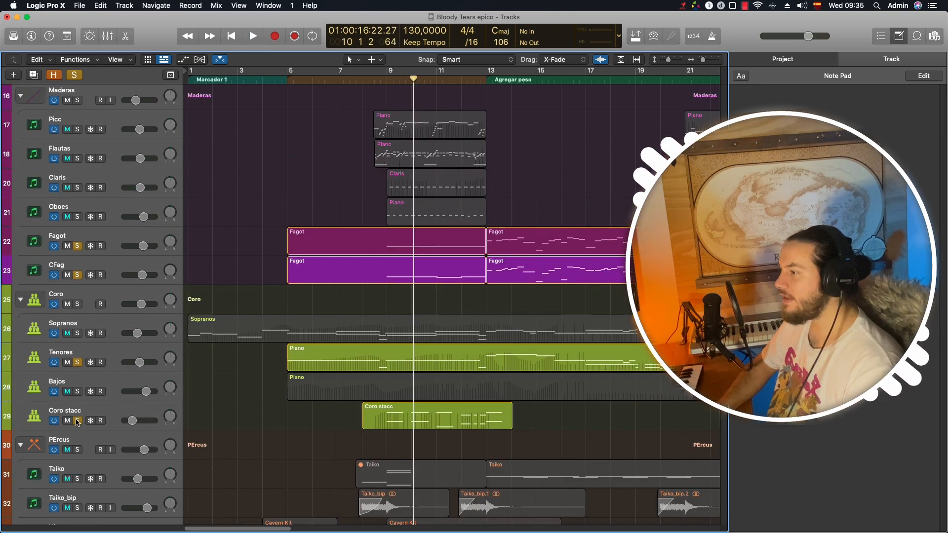
{"action": "left_click", "coordinate": [389, 79]}
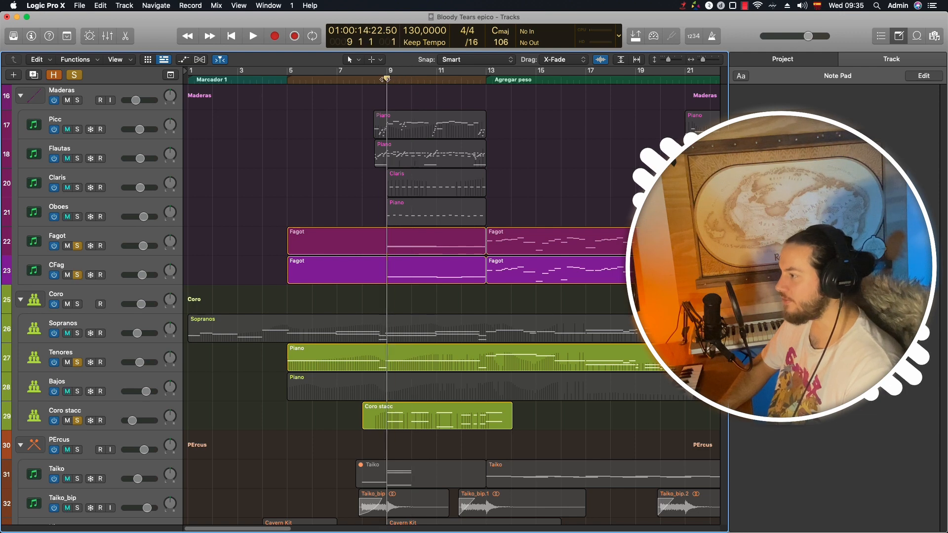
{"action": "left_click", "coordinate": [381, 79]}
{"action": "scroll", "coordinate": [517, 419], "scroll_direction": "down", "scroll_amount": 2}
{"action": "scroll", "coordinate": [515, 415], "scroll_direction": "up", "scroll_amount": 2}
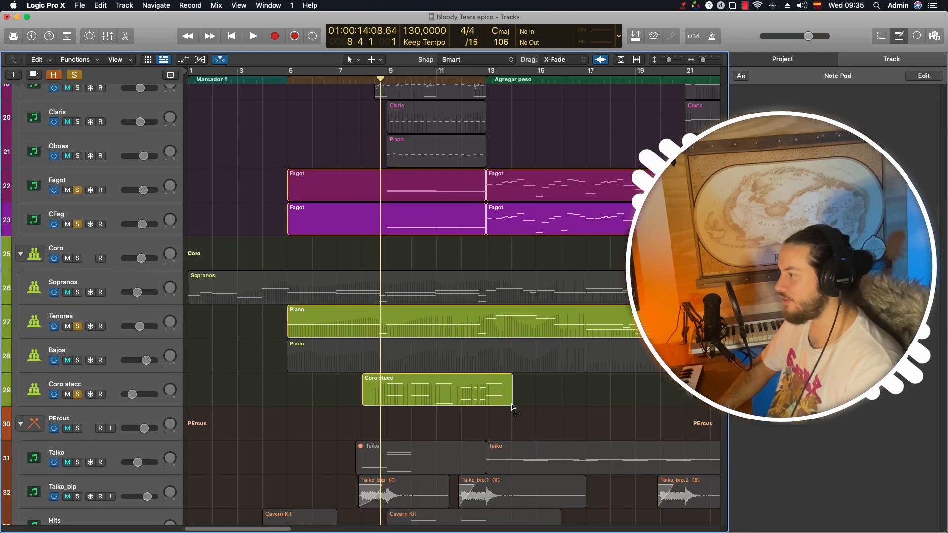
{"action": "scroll", "coordinate": [514, 410], "scroll_direction": "right", "scroll_amount": 2}
{"action": "scroll", "coordinate": [513, 410], "scroll_direction": "down", "scroll_amount": 1}
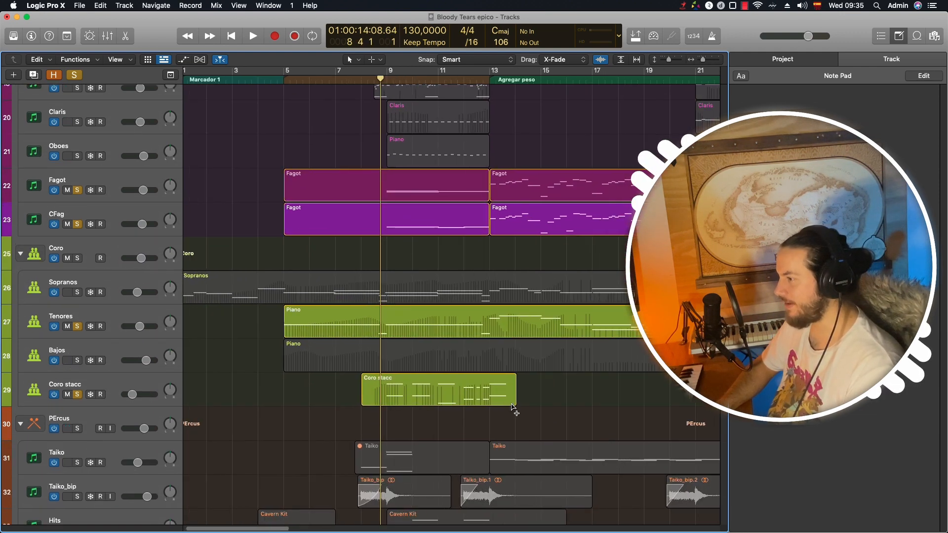
{"action": "key", "text": "space"}
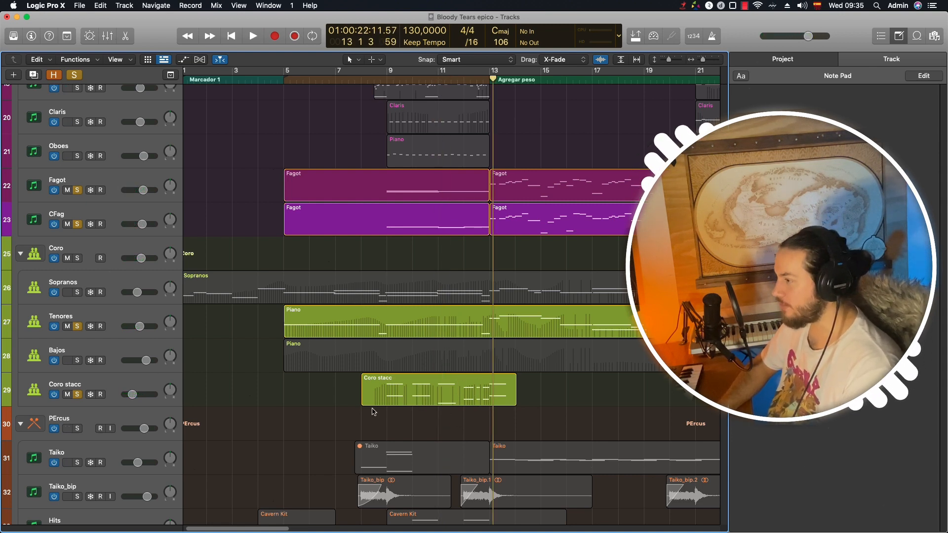
{"action": "scroll", "coordinate": [450, 368], "scroll_direction": "up", "scroll_amount": 2}
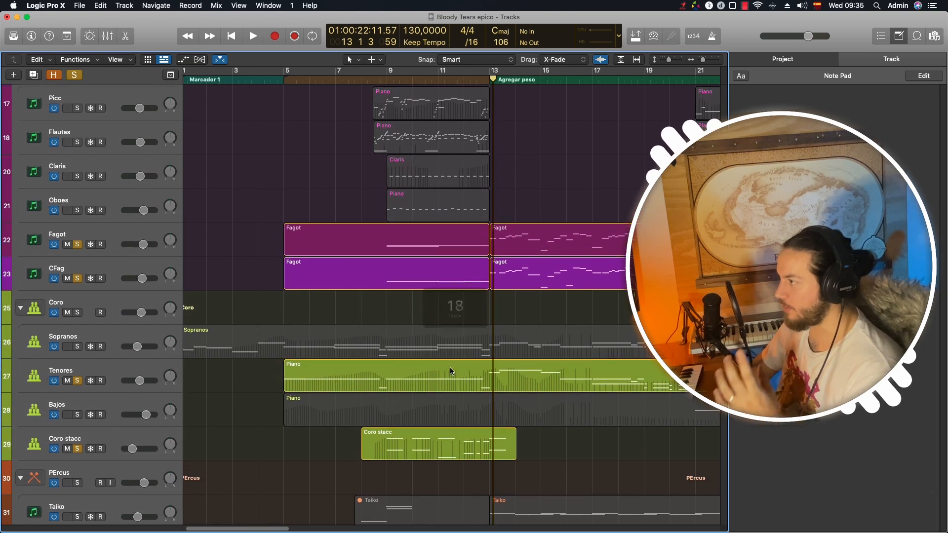
- Solo the Cuerdas Pizz track, open its region in the Piano Roll, and audition it from bar 9
{"action": "scroll", "coordinate": [449, 368], "scroll_direction": "up", "scroll_amount": 8}
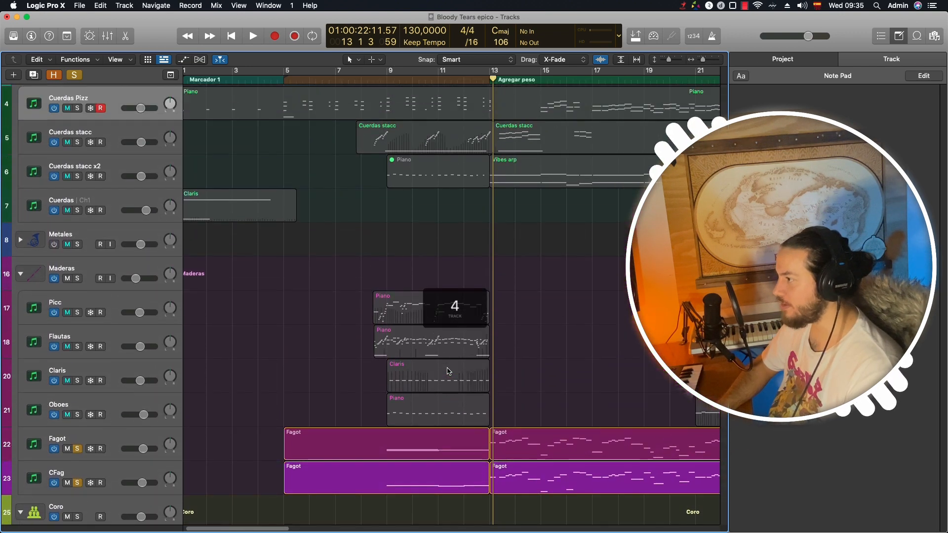
{"action": "scroll", "coordinate": [449, 371], "scroll_direction": "up", "scroll_amount": 4}
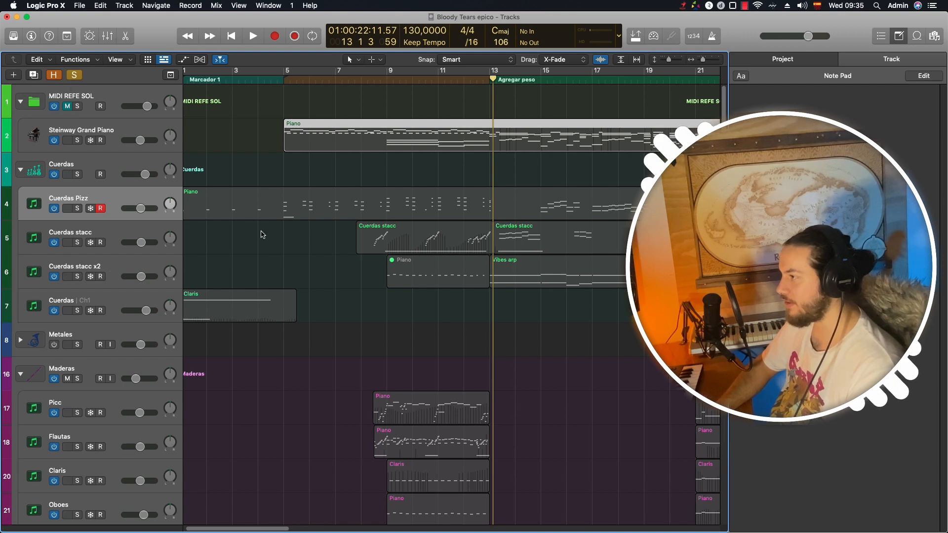
{"action": "key", "text": "s"}
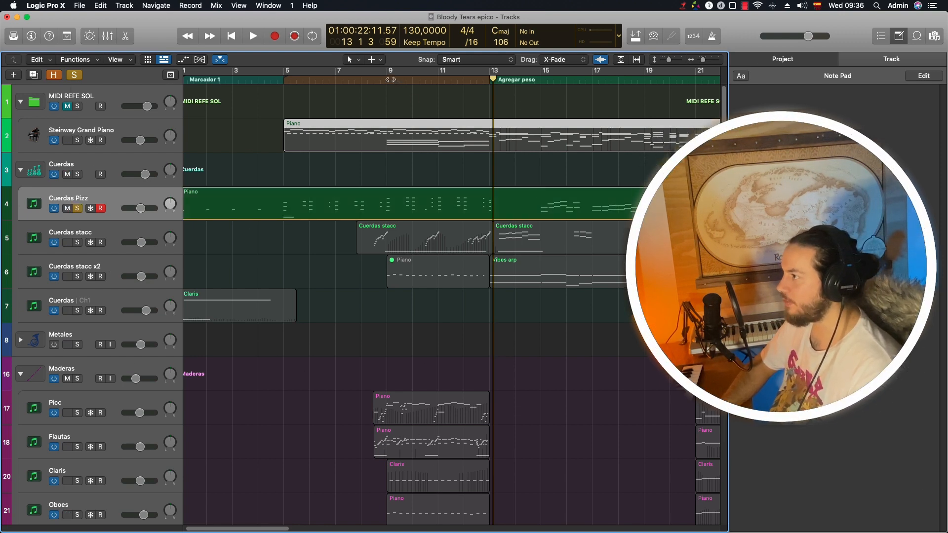
{"action": "left_click", "coordinate": [391, 80]}
{"action": "double_click", "coordinate": [414, 203]}
{"action": "key", "text": "space"}
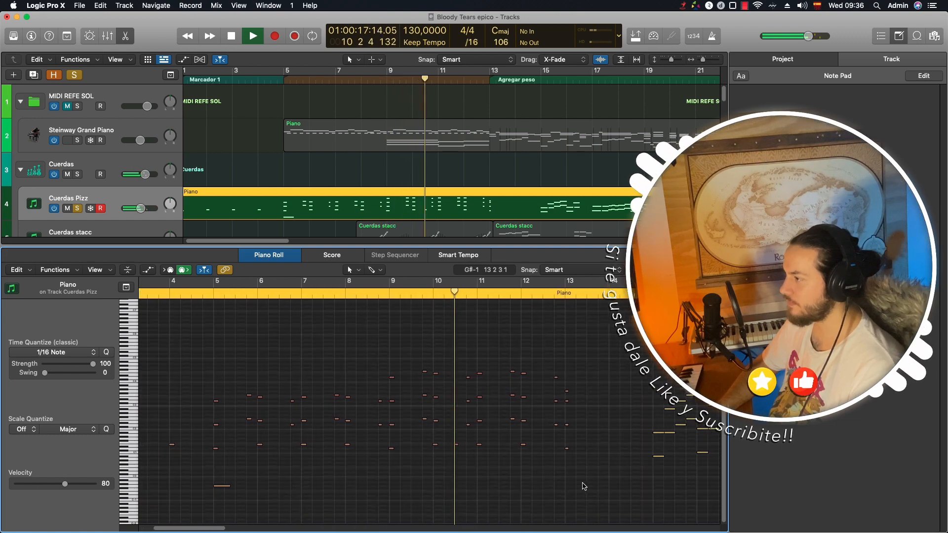
{"action": "key", "text": "space"}
{"action": "key", "text": "s"}
{"action": "key", "text": "p"}
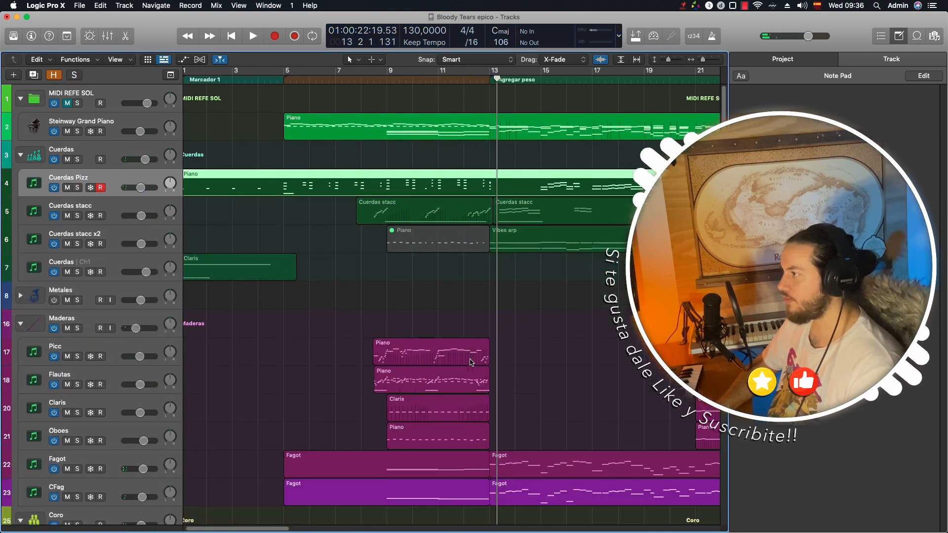
- Examine how the string, woodwind, choir and percussion regions are laid out around the Agregar peso section
{"action": "scroll", "coordinate": [539, 293], "scroll_direction": "down", "scroll_amount": 2}
{"action": "scroll", "coordinate": [538, 291], "scroll_direction": "up", "scroll_amount": 2}
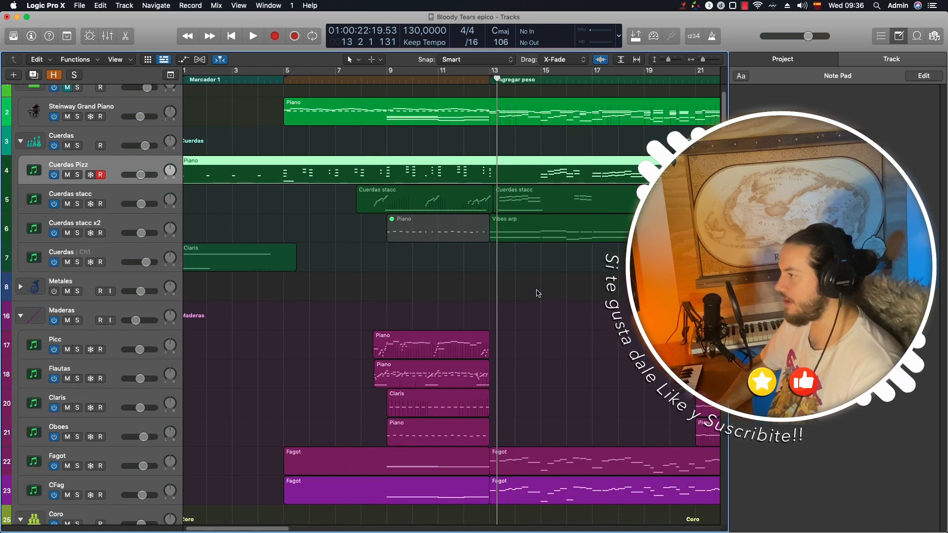
{"action": "scroll", "coordinate": [520, 295], "scroll_direction": "left", "scroll_amount": 4}
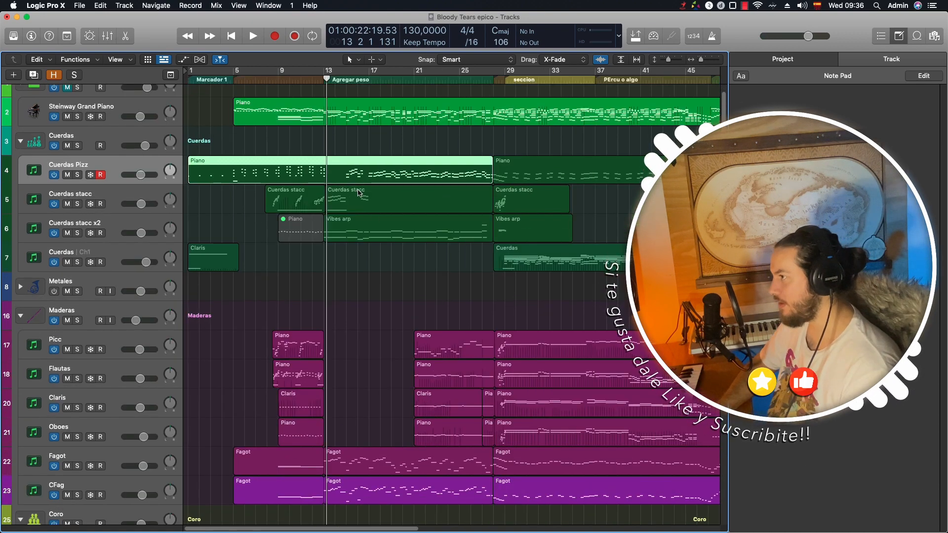
{"action": "scroll", "coordinate": [377, 266], "scroll_direction": "up", "scroll_amount": 1}
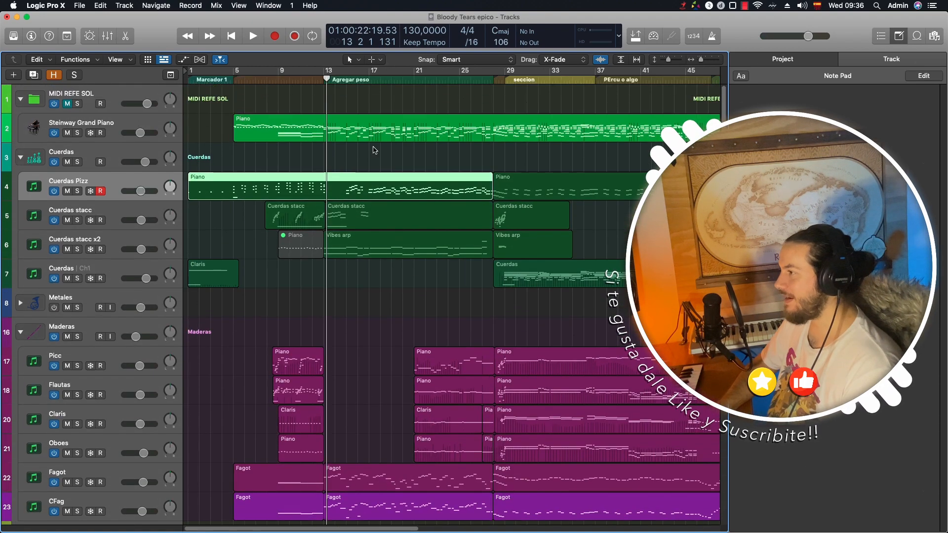
{"action": "scroll", "coordinate": [363, 187], "scroll_direction": "down", "scroll_amount": 10}
{"action": "scroll", "coordinate": [363, 184], "scroll_direction": "up", "scroll_amount": 10}
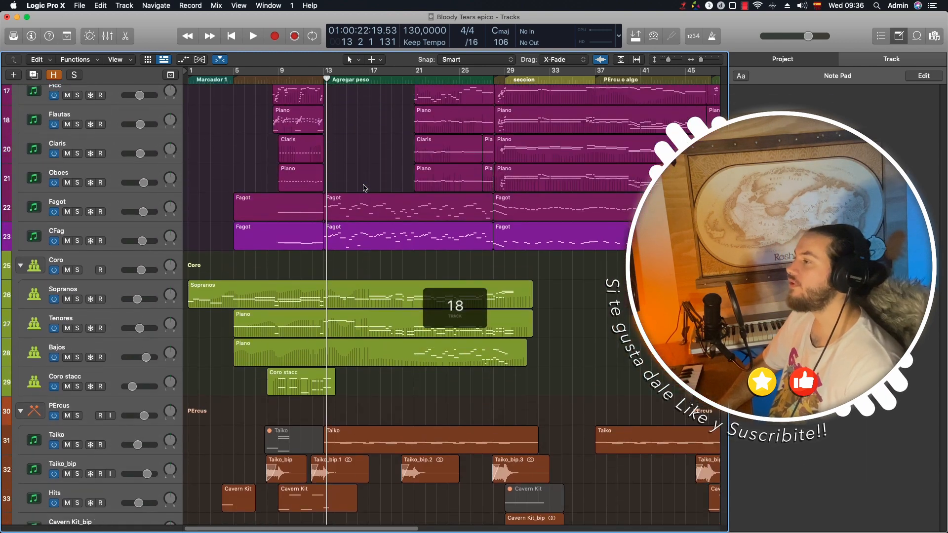
{"action": "scroll", "coordinate": [375, 213], "scroll_direction": "down", "scroll_amount": 3}
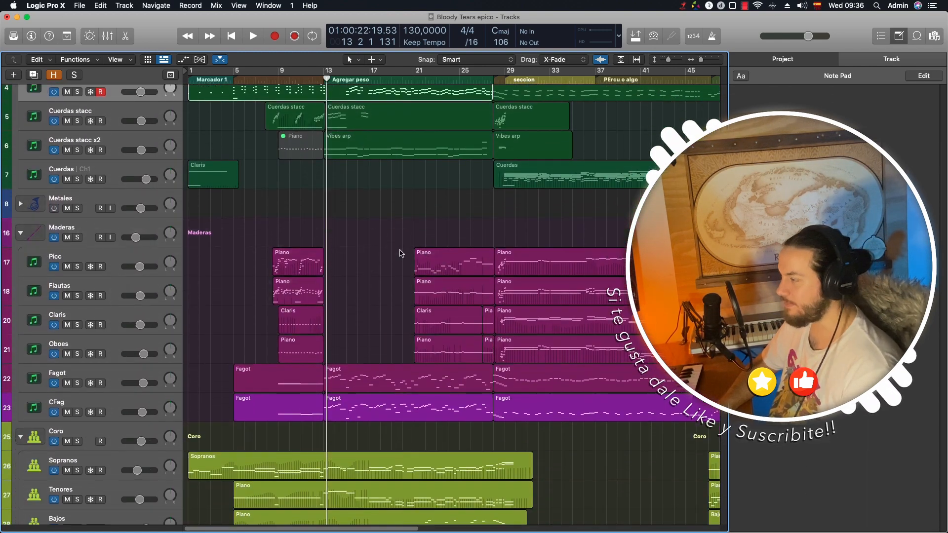
{"action": "scroll", "coordinate": [383, 269], "scroll_direction": "up", "scroll_amount": 3}
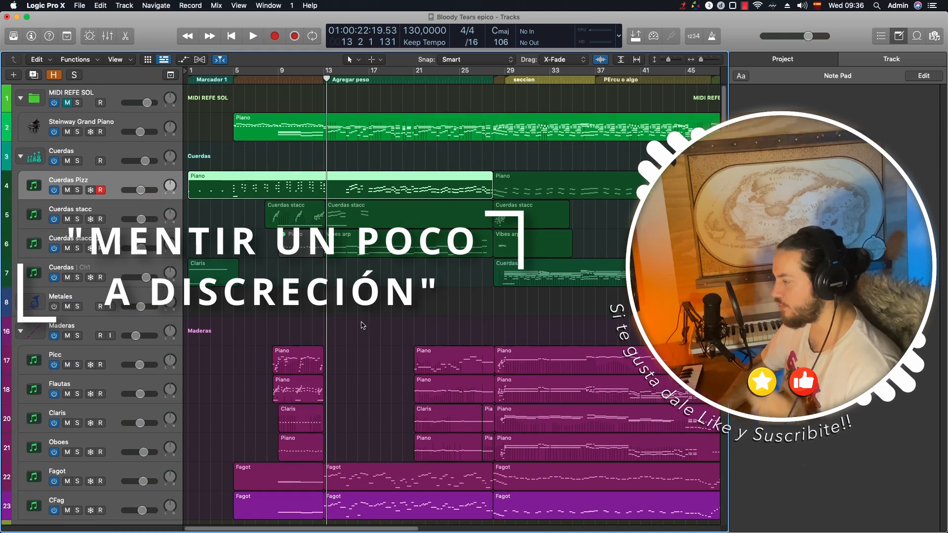
{"action": "scroll", "coordinate": [365, 326], "scroll_direction": "down", "scroll_amount": 1}
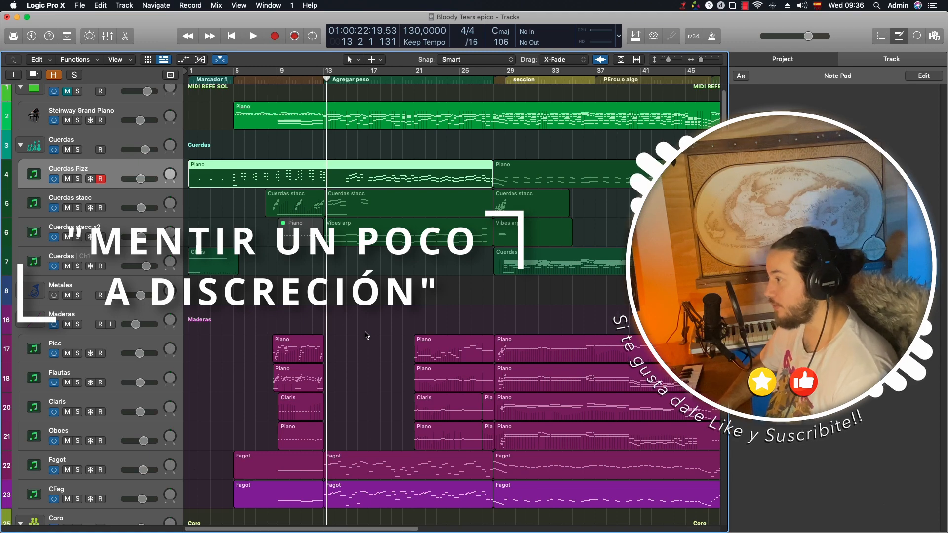
- Select the Fagot and CFag regions that start at bar 13
{"action": "scroll", "coordinate": [366, 335], "scroll_direction": "down", "scroll_amount": 5}
{"action": "left_click_drag", "start_coordinate": [382, 241], "coordinate": [364, 294]}
{"action": "key", "text": "super+Right"}
{"action": "key", "text": "1"}
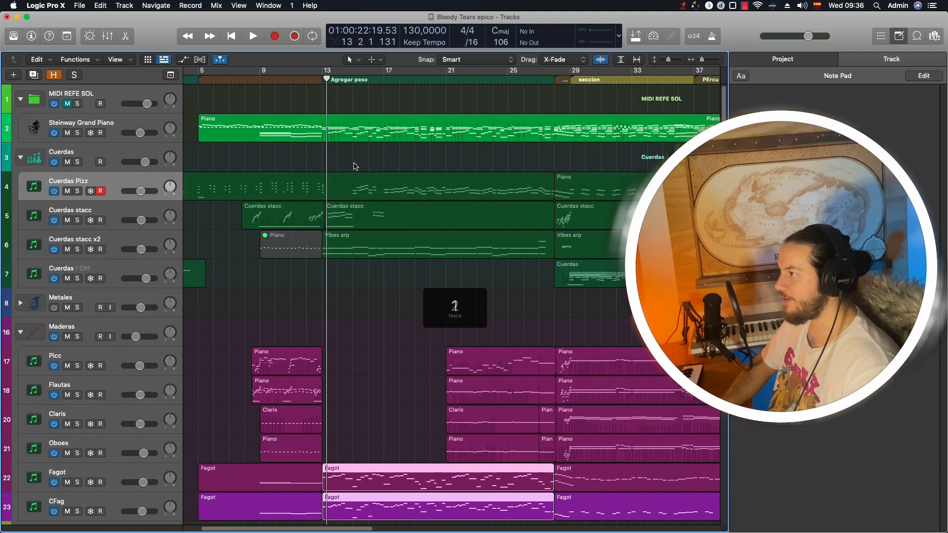
- Solo the Steinway Grand Piano, open its region in the Piano Roll, and play from bar 13 with the five upper notes muted
{"action": "left_click", "coordinate": [77, 132]}
{"action": "double_click", "coordinate": [262, 132]}
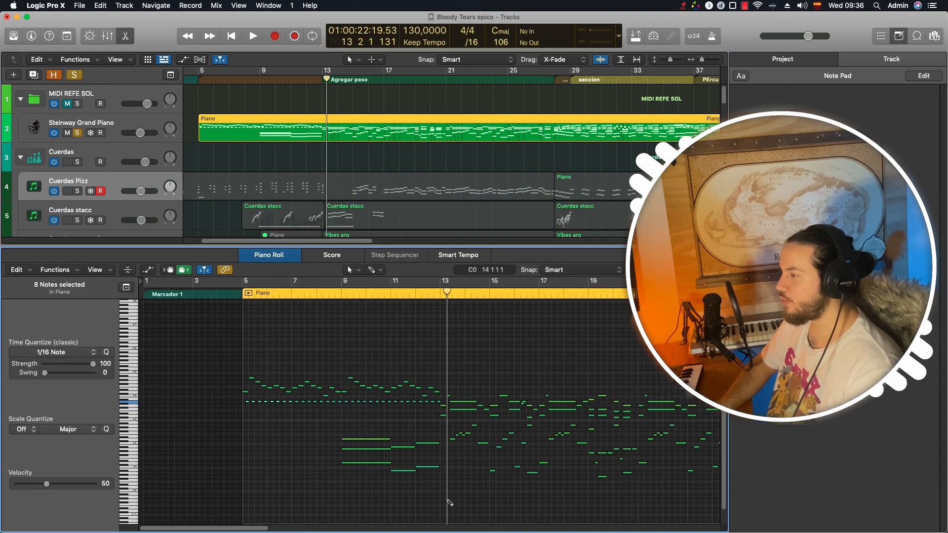
{"action": "key", "text": "super+Right"}
{"action": "key", "text": "super+Right"}
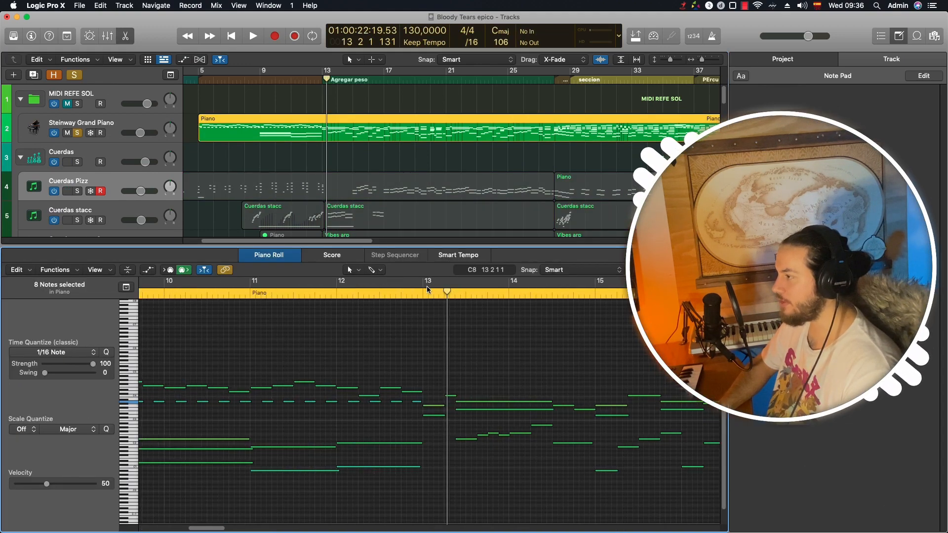
{"action": "left_click", "coordinate": [424, 295]}
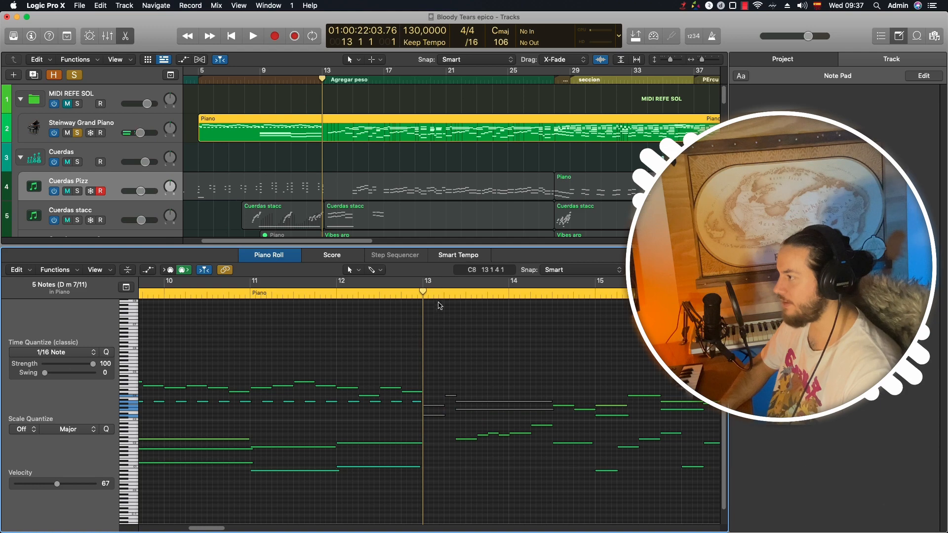
{"action": "key", "text": "space"}
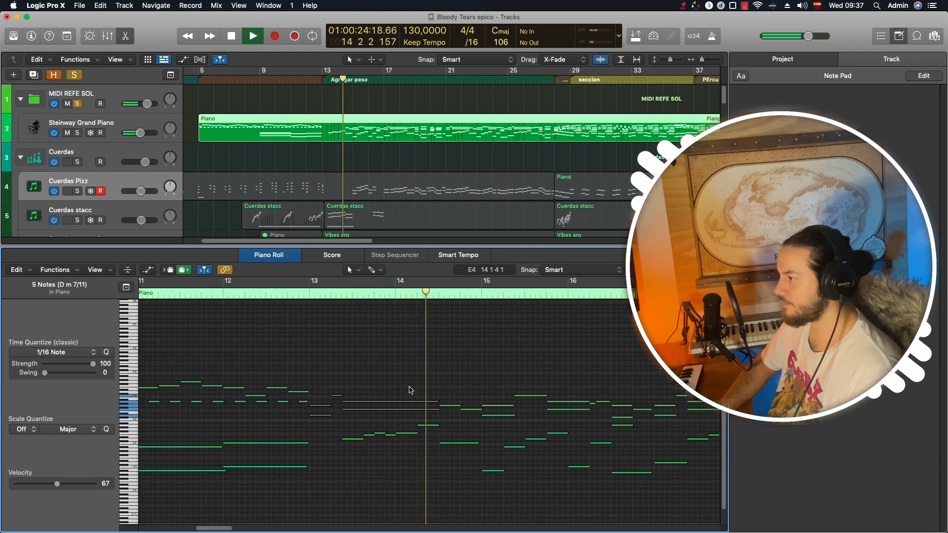
{"action": "key", "text": "space"}
- Replay the piano reference from bar 13 with the lower line muted instead, and clear the MIDI REFE SOL solo
{"action": "left_click", "coordinate": [305, 295]}
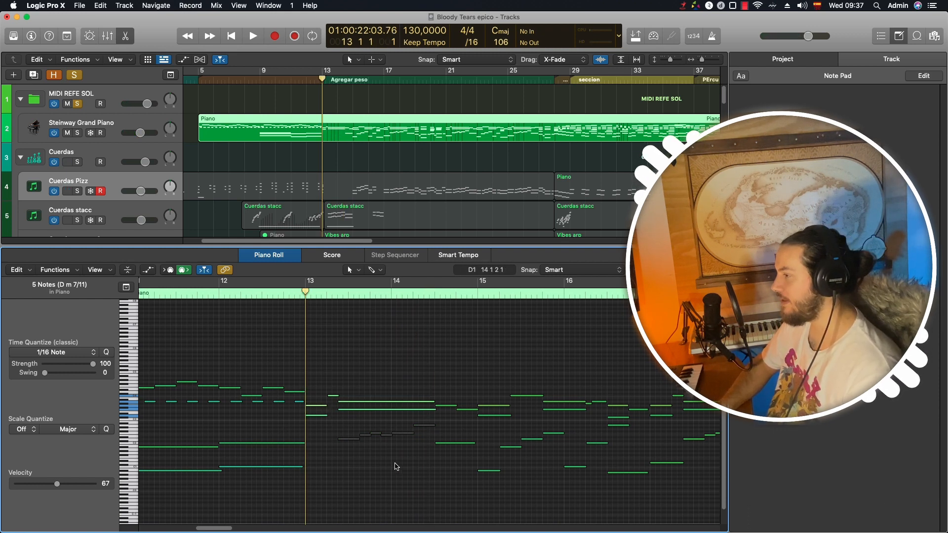
{"action": "key", "text": "space"}
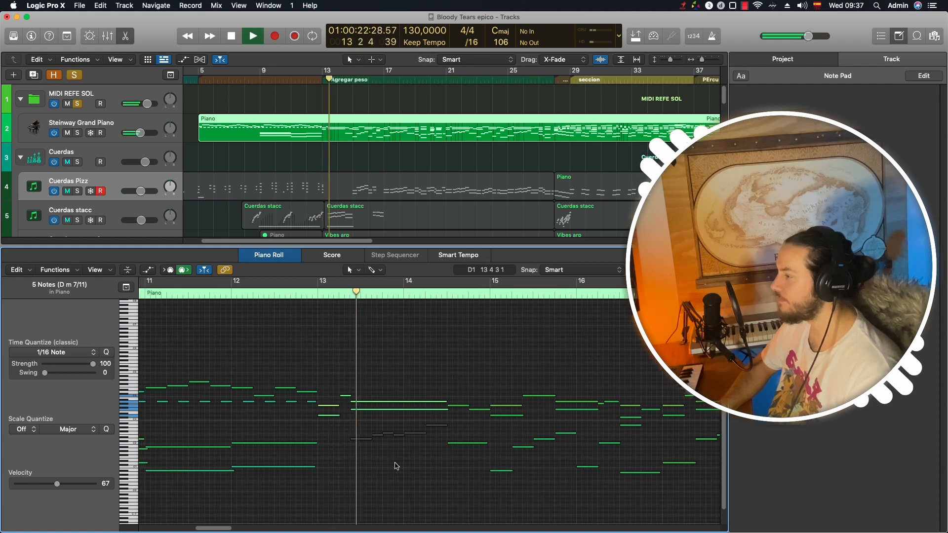
{"action": "key", "text": "space"}
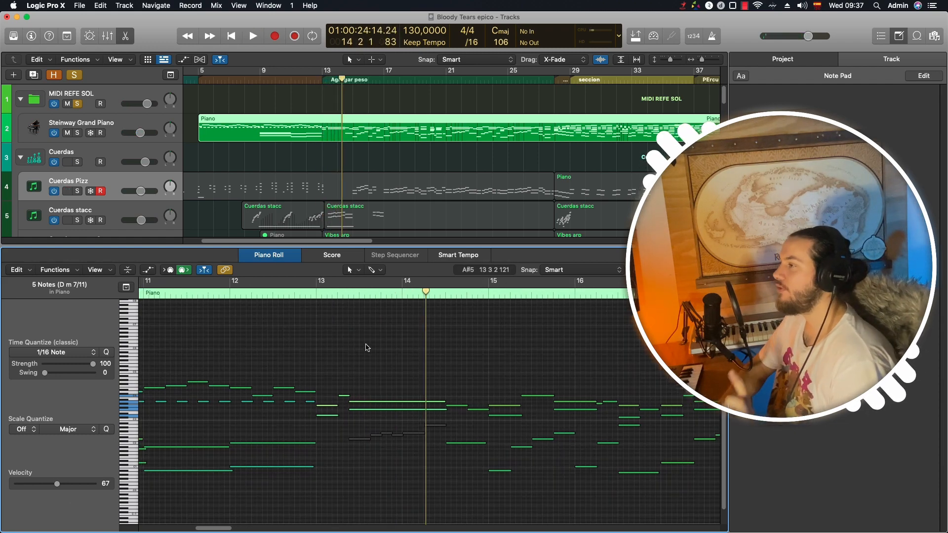
{"action": "left_click", "coordinate": [78, 104]}
{"action": "key", "text": "e"}
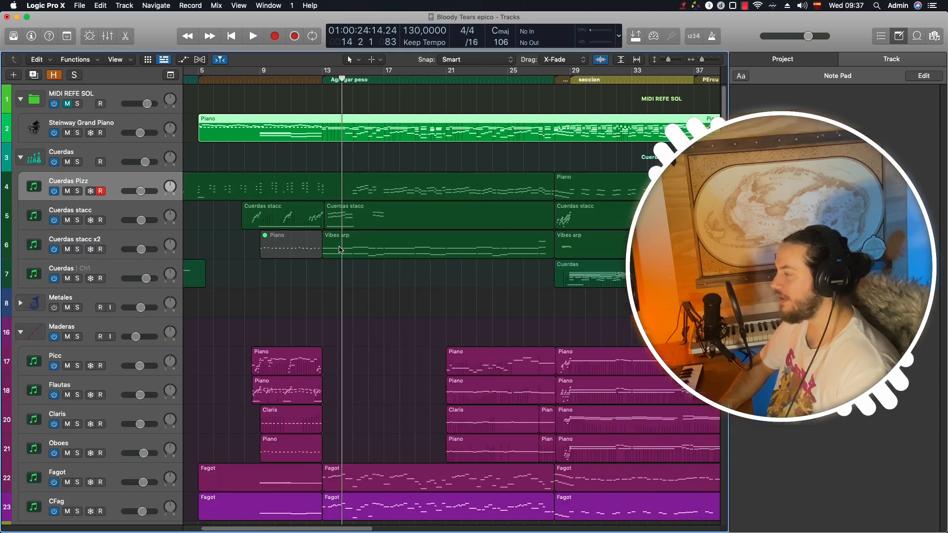
- Solo the Cuerdas stacc track and open its bar 13 region in the full-window Piano Roll
{"action": "key", "text": "super+Down"}
{"action": "key", "text": "super+Down"}
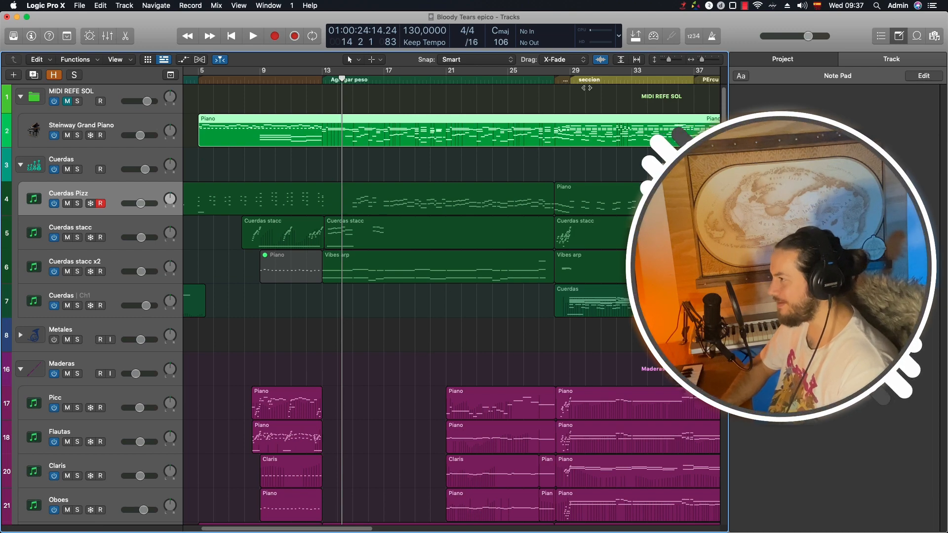
{"action": "scroll", "coordinate": [413, 284], "scroll_direction": "down", "scroll_amount": 3}
{"action": "scroll", "coordinate": [413, 284], "scroll_direction": "up", "scroll_amount": 3}
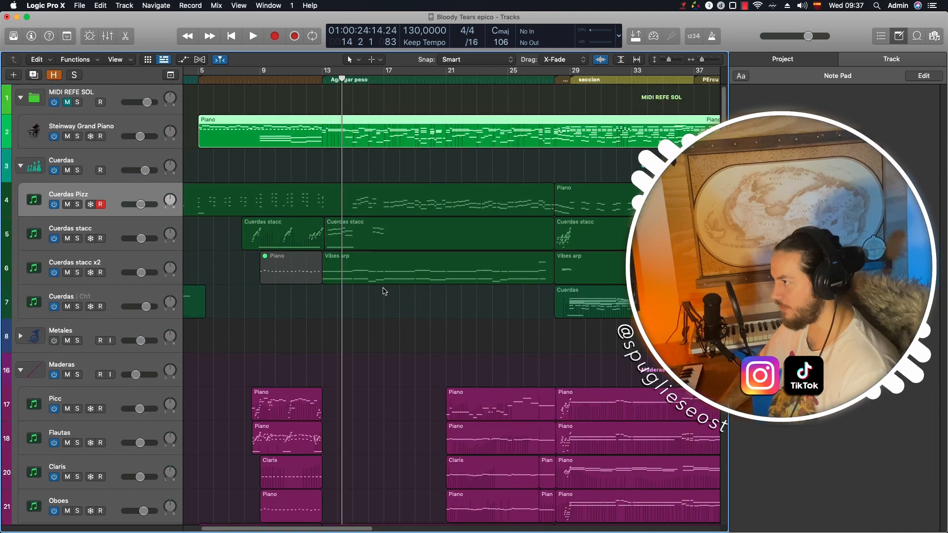
{"action": "left_click", "coordinate": [134, 235]}
{"action": "key", "text": "s"}
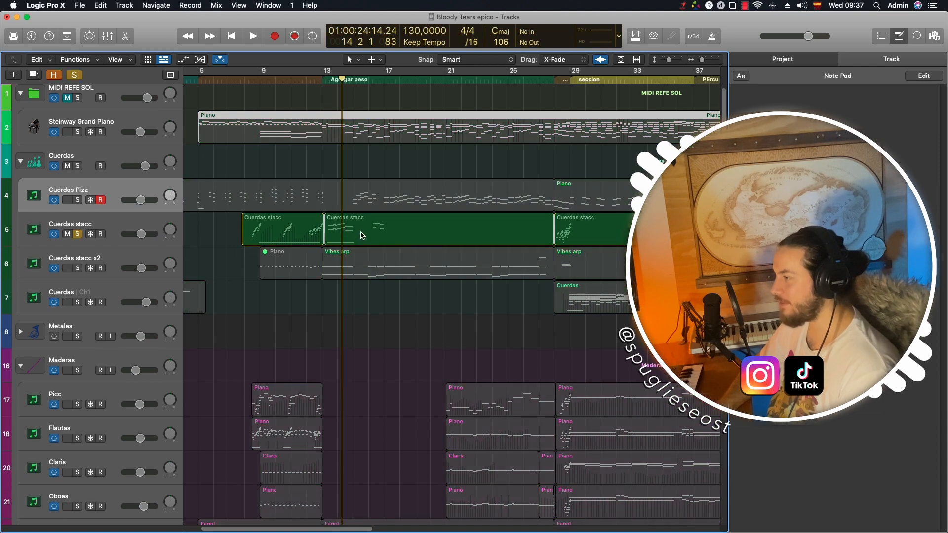
{"action": "double_click", "coordinate": [362, 235]}
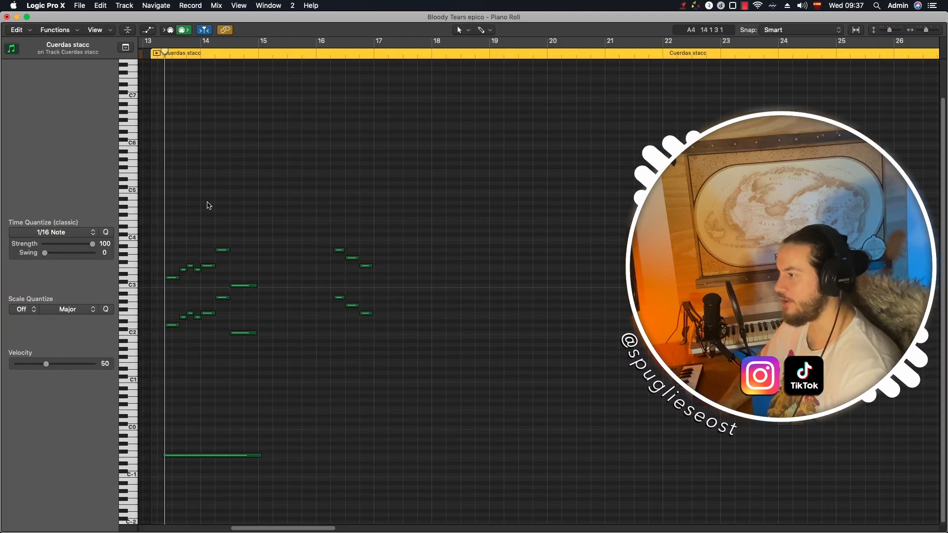
{"action": "key", "text": "super+w"}
- Add Fagot and CFag to the solo and play their regions with Cuerdas stacc in the Piano Roll from bar 13
{"action": "scroll", "coordinate": [84, 296], "scroll_direction": "down", "scroll_amount": 10}
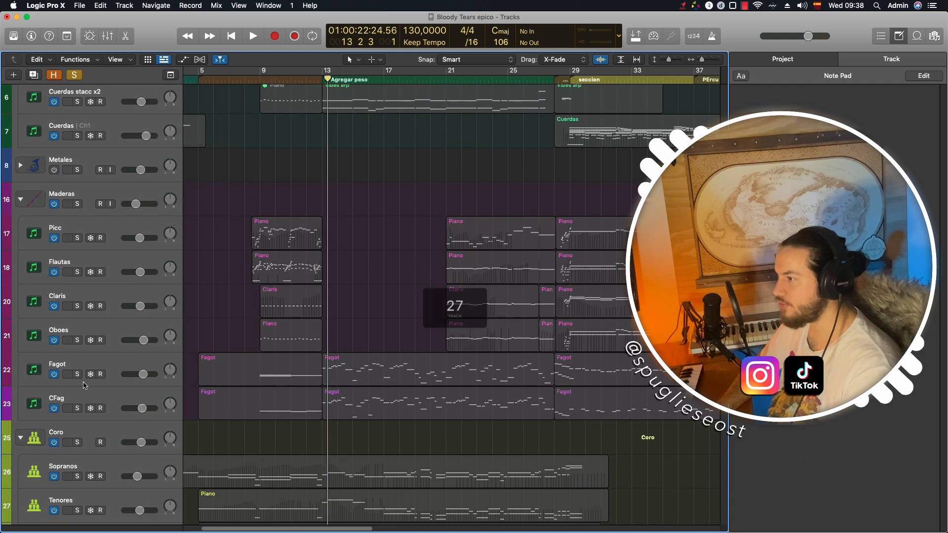
{"action": "left_click_drag", "start_coordinate": [77, 374], "coordinate": [77, 410]}
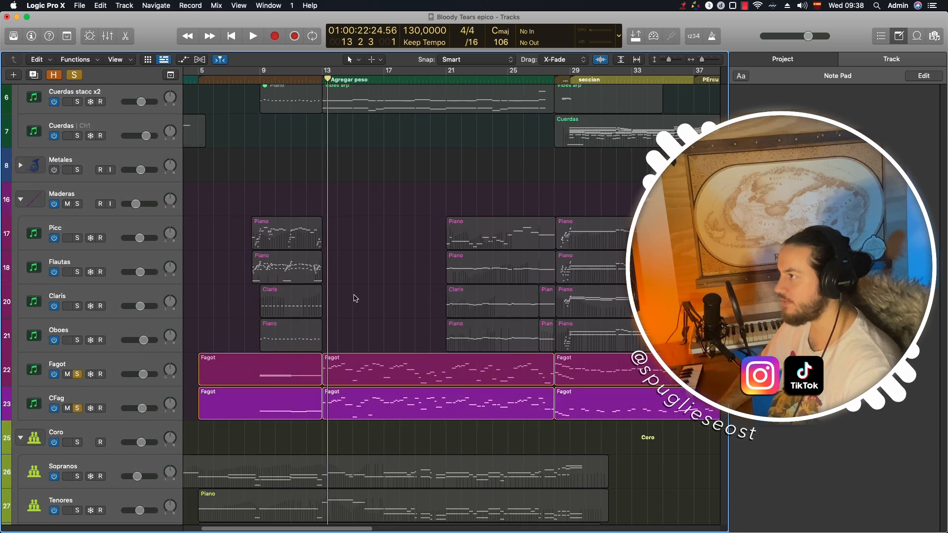
{"action": "left_click_drag", "start_coordinate": [355, 301], "coordinate": [356, 395]}
{"action": "key", "text": "2"}
{"action": "key", "text": "space"}
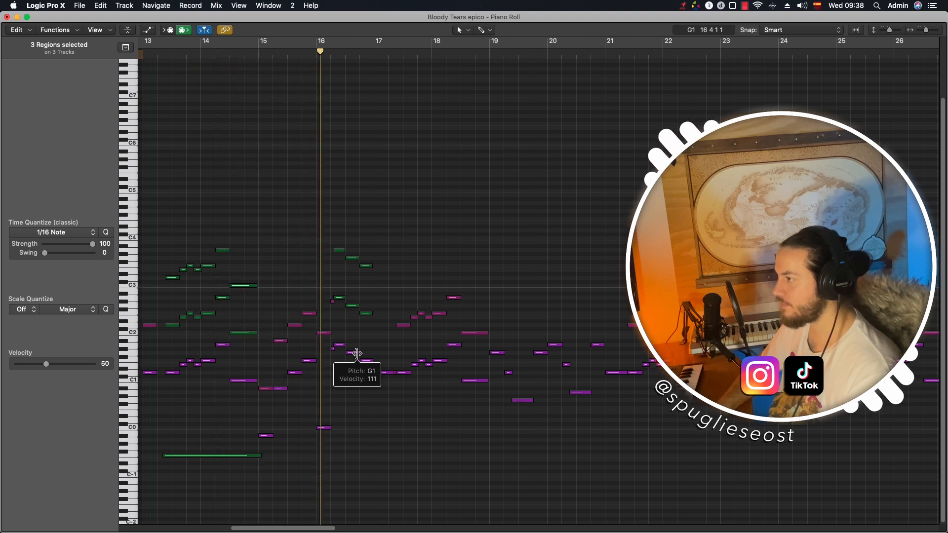
{"action": "key", "text": "1"}
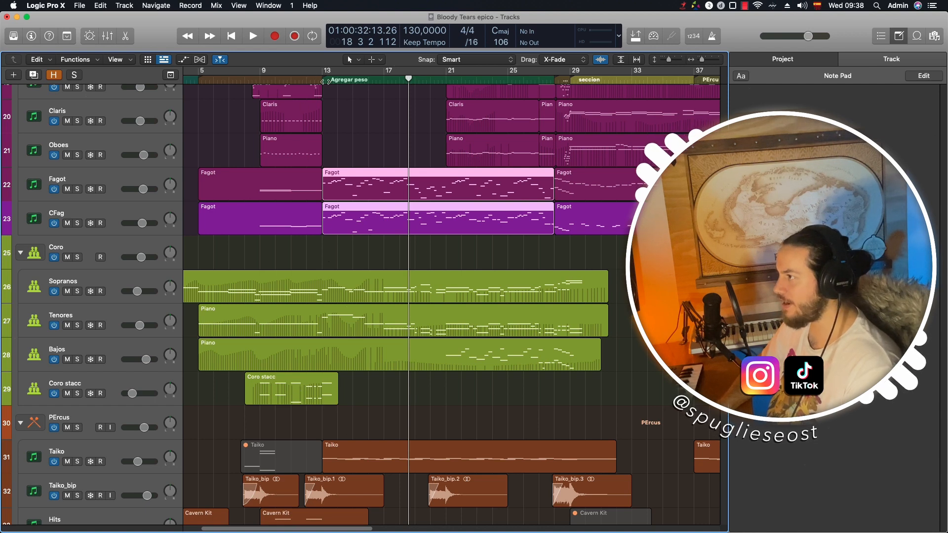
- Return the playhead to bar 13 and solo the Sopranos and Tenores tracks
{"action": "key", "text": "space"}
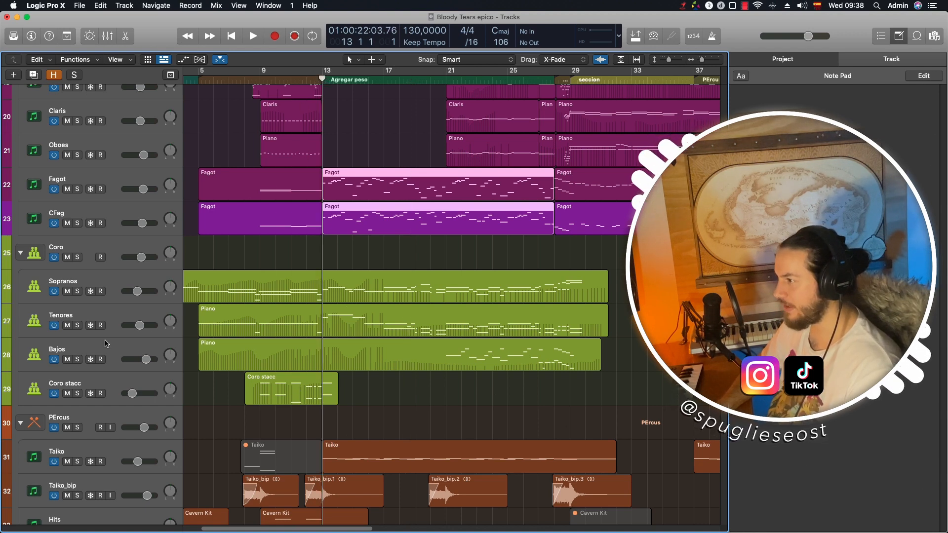
{"action": "left_click", "coordinate": [78, 292]}
{"action": "left_click", "coordinate": [78, 325]}
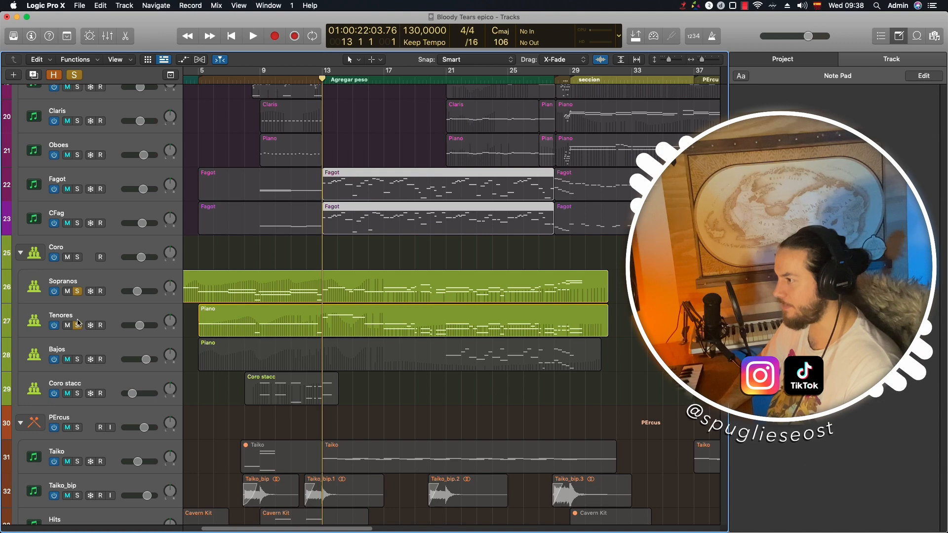
- Add the Vibes and Vibes 2 tracks to the soloed choir parts
{"action": "scroll", "coordinate": [88, 346], "scroll_direction": "down", "scroll_amount": 5}
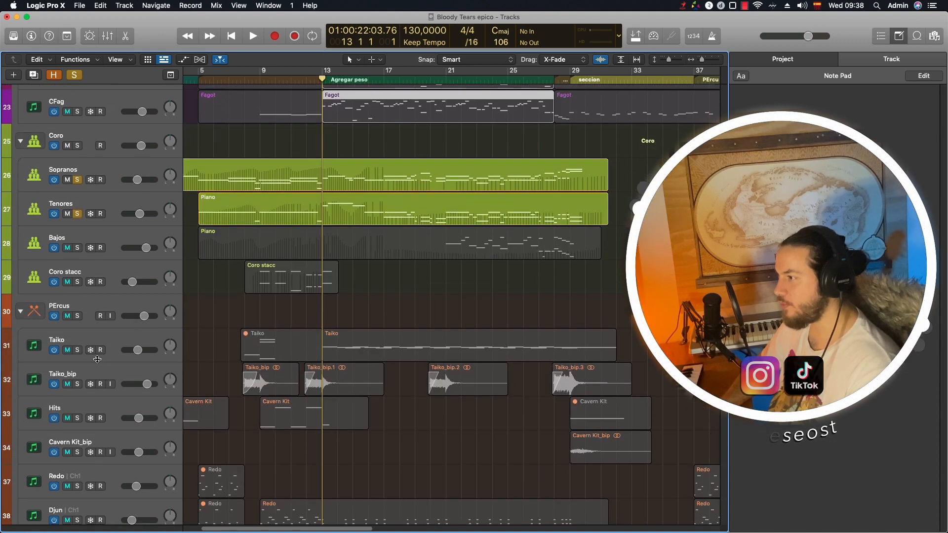
{"action": "scroll", "coordinate": [107, 361], "scroll_direction": "down", "scroll_amount": 8}
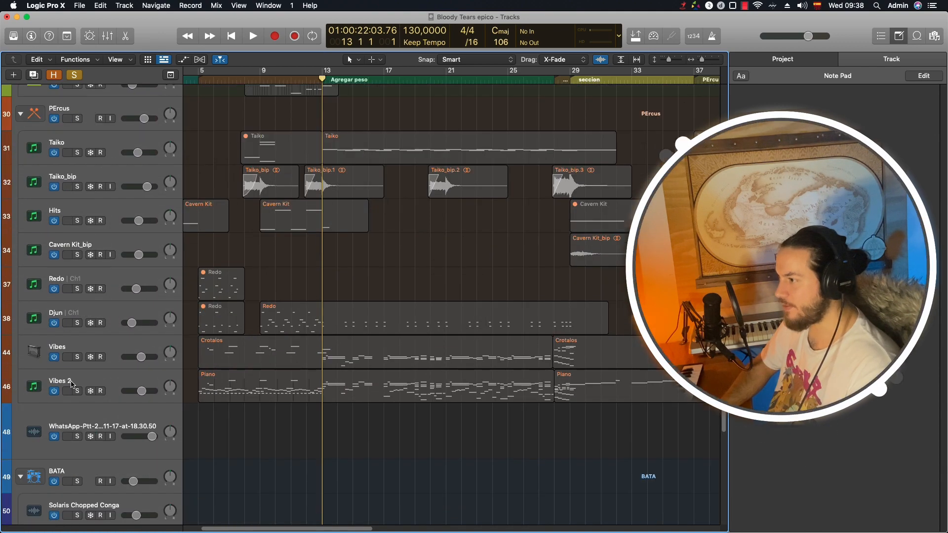
{"action": "left_click", "coordinate": [78, 392]}
{"action": "left_click", "coordinate": [78, 357]}
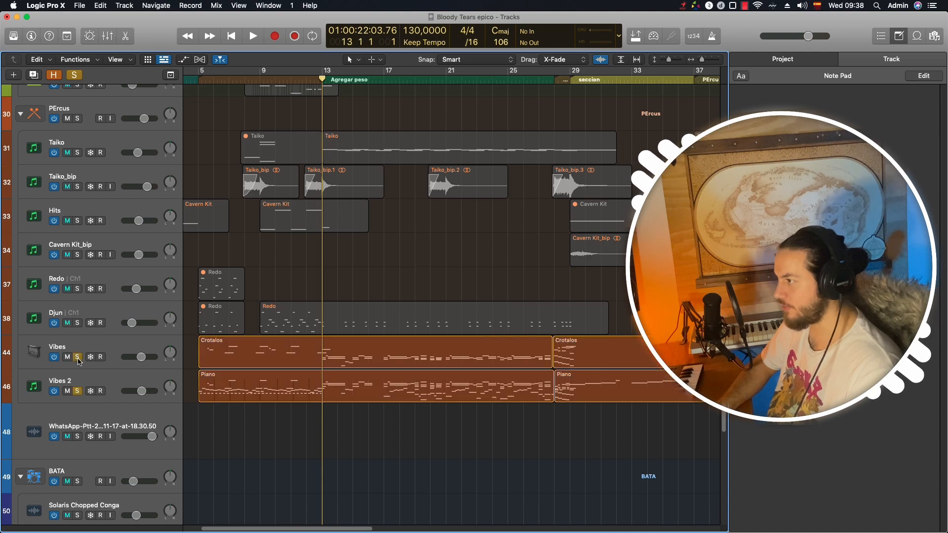
{"action": "scroll", "coordinate": [404, 340], "scroll_direction": "up", "scroll_amount": 10}
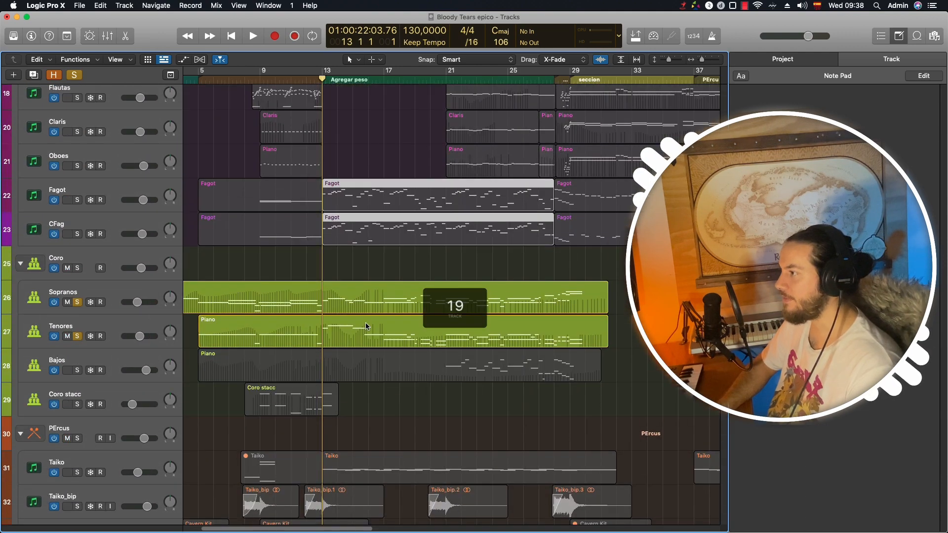
- Play the selected choir and Vibes regions together in the full-window Piano Roll from bar 13
{"action": "key", "text": "2"}
{"action": "key", "text": "space"}
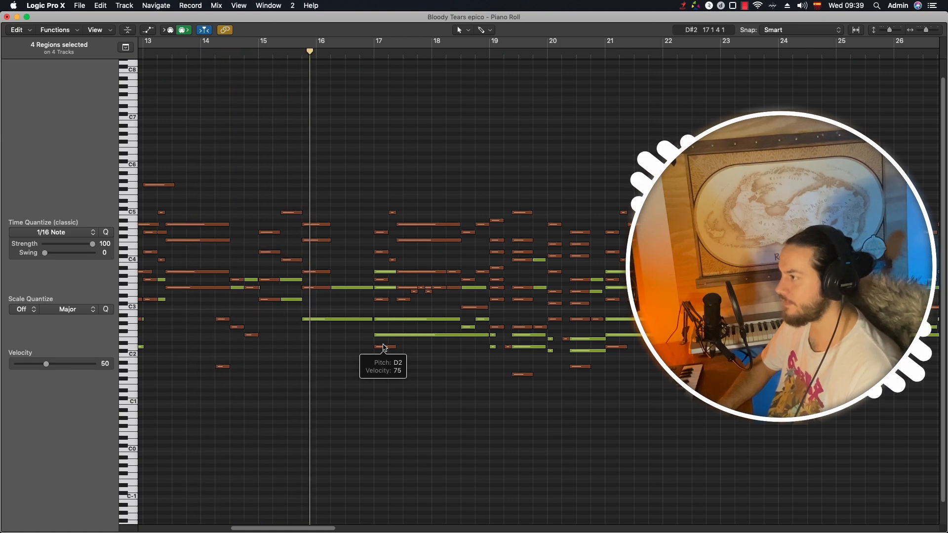
{"action": "key", "text": "1"}
- Show only the Sopranos and Tenores regions in the Piano Roll and play them from bar 13
{"action": "scroll", "coordinate": [361, 368], "scroll_direction": "up", "scroll_amount": 5}
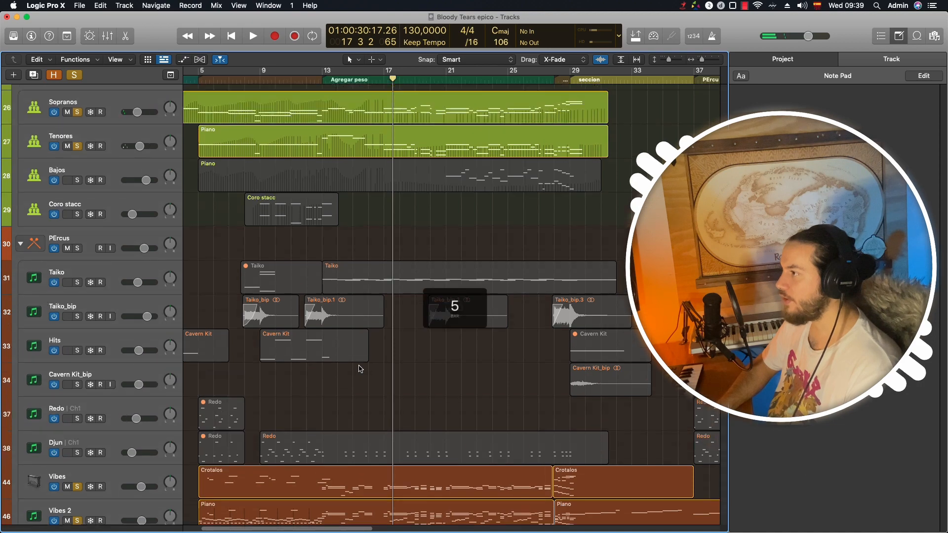
{"action": "key", "text": "2"}
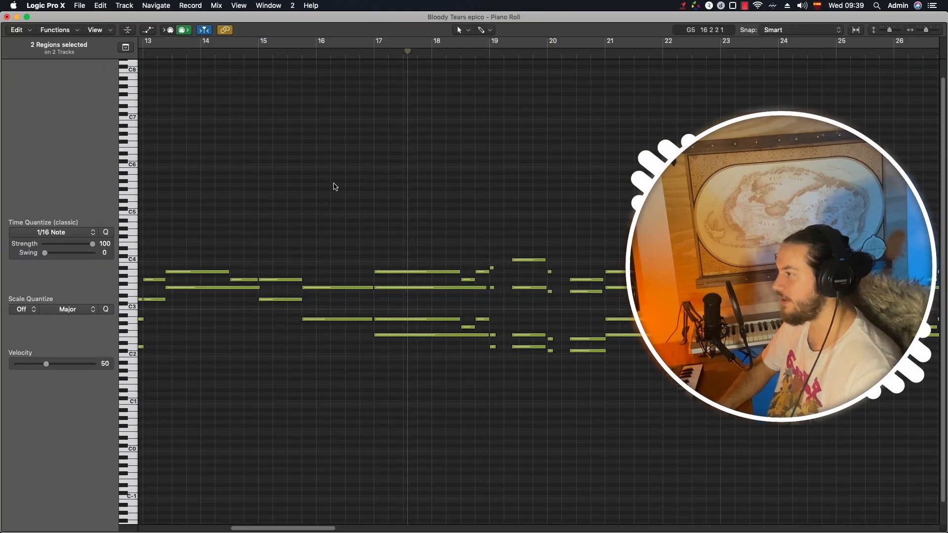
{"action": "left_click_drag", "start_coordinate": [312, 529], "coordinate": [273, 531]}
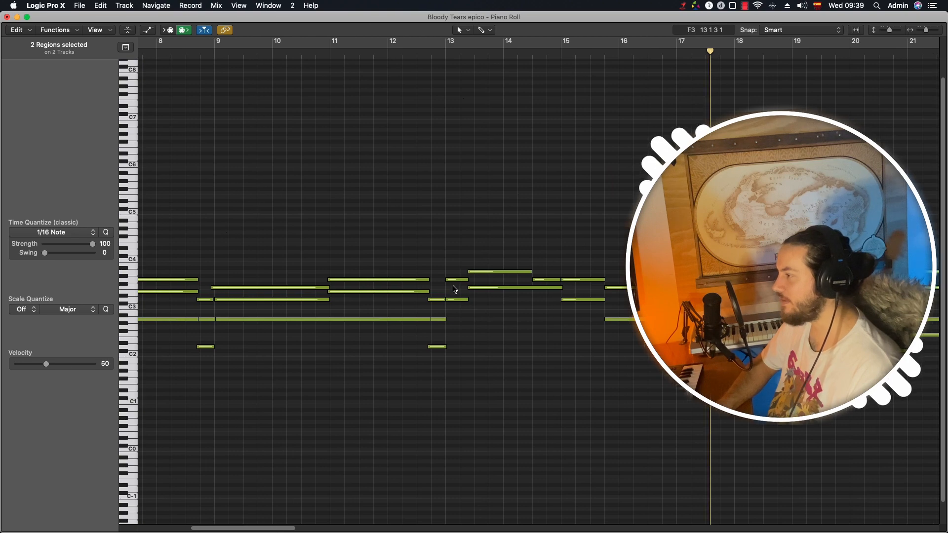
{"action": "left_click", "coordinate": [447, 51]}
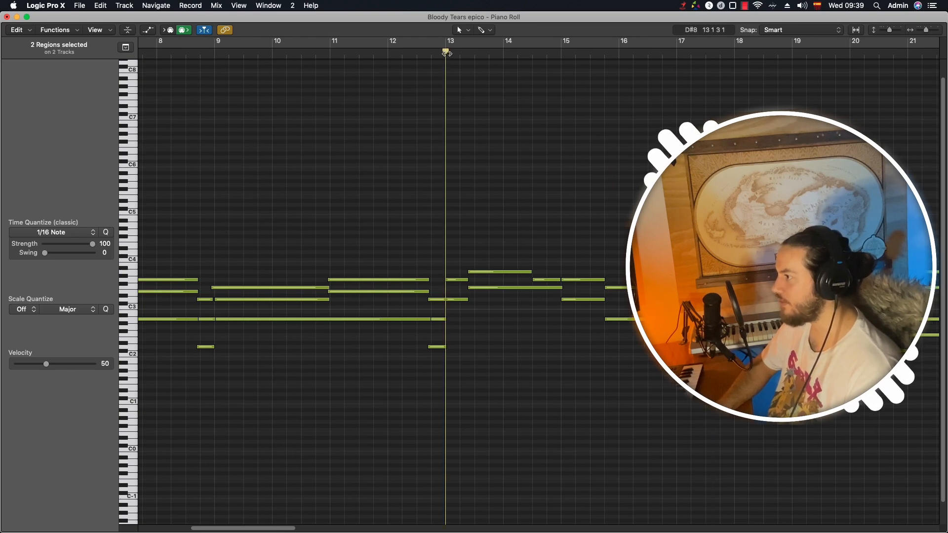
{"action": "key", "text": "super+Right"}
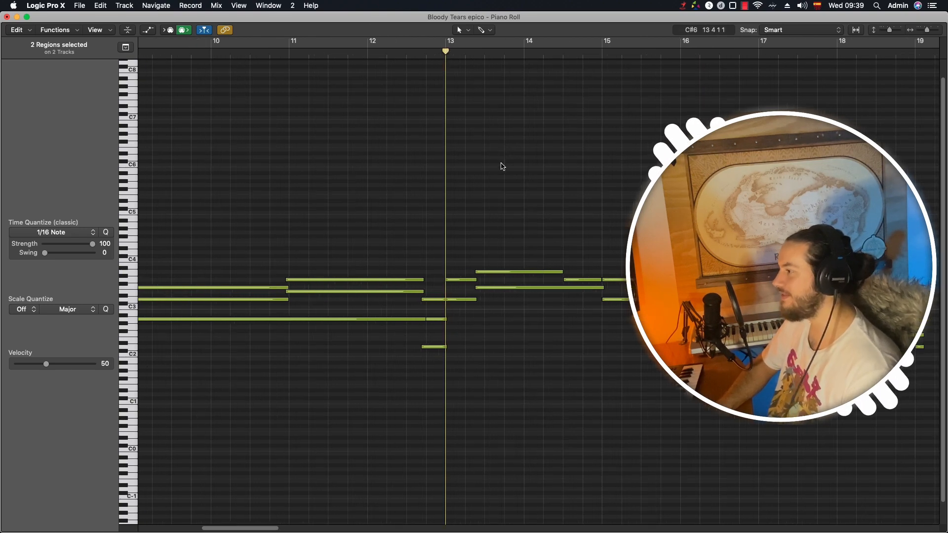
{"action": "key", "text": "space"}
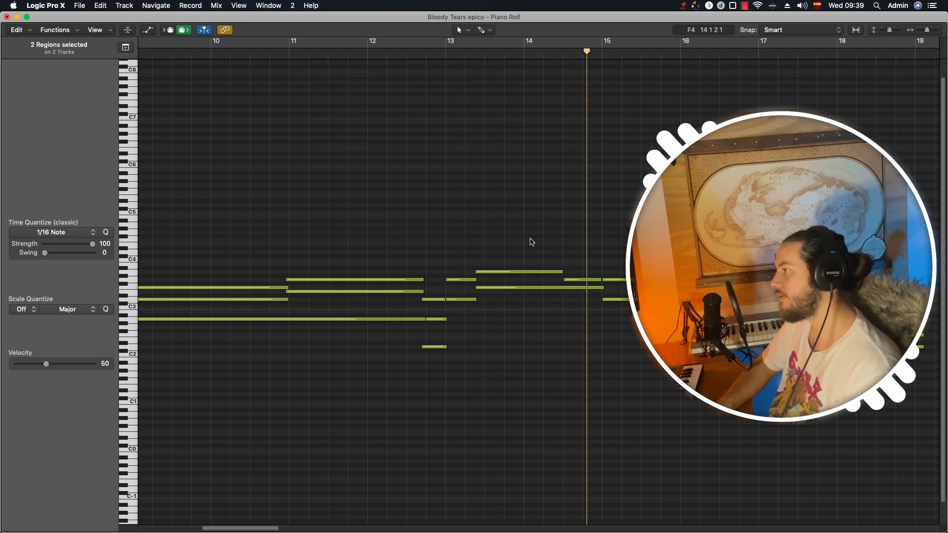
{"action": "key", "text": "space"}
{"action": "key", "text": "1"}
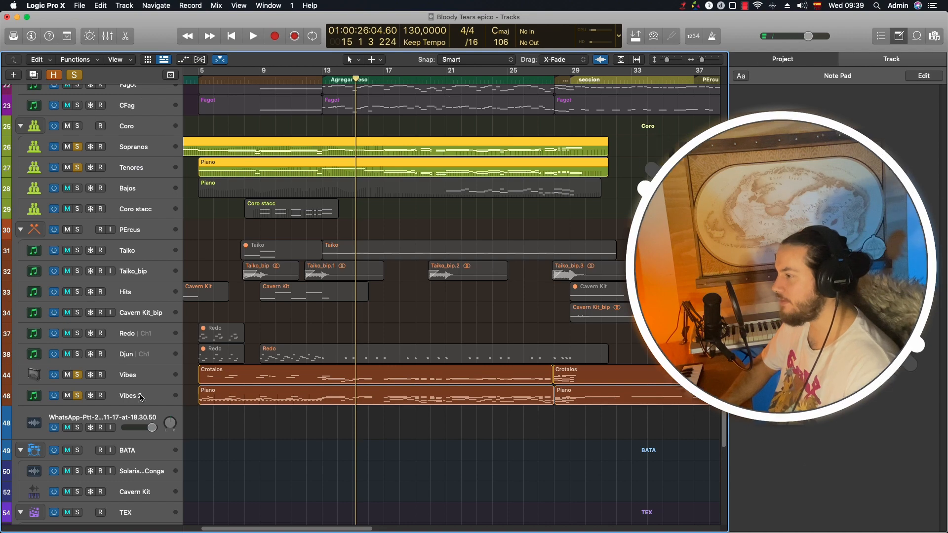
- Clear all solos and open the Steinway piano reference region in the full-window Piano Roll
{"action": "scroll", "coordinate": [262, 417], "scroll_direction": "up", "scroll_amount": 12}
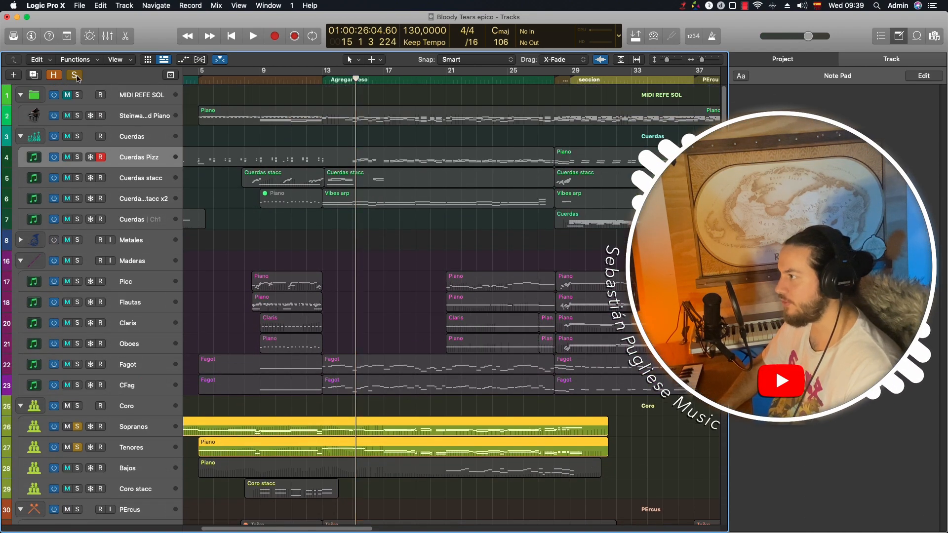
{"action": "left_click", "coordinate": [76, 78]}
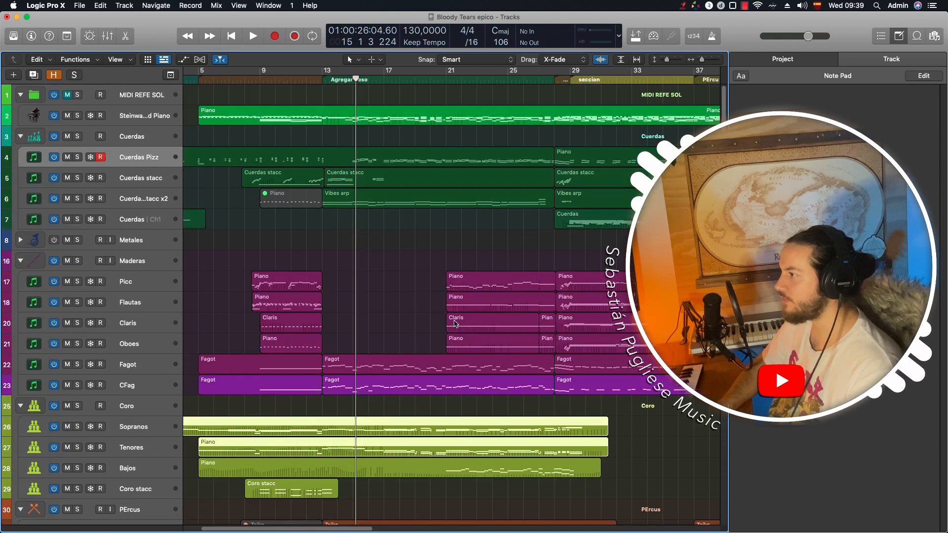
{"action": "key", "text": "super+Left"}
{"action": "left_click_drag", "start_coordinate": [344, 529], "coordinate": [391, 530]}
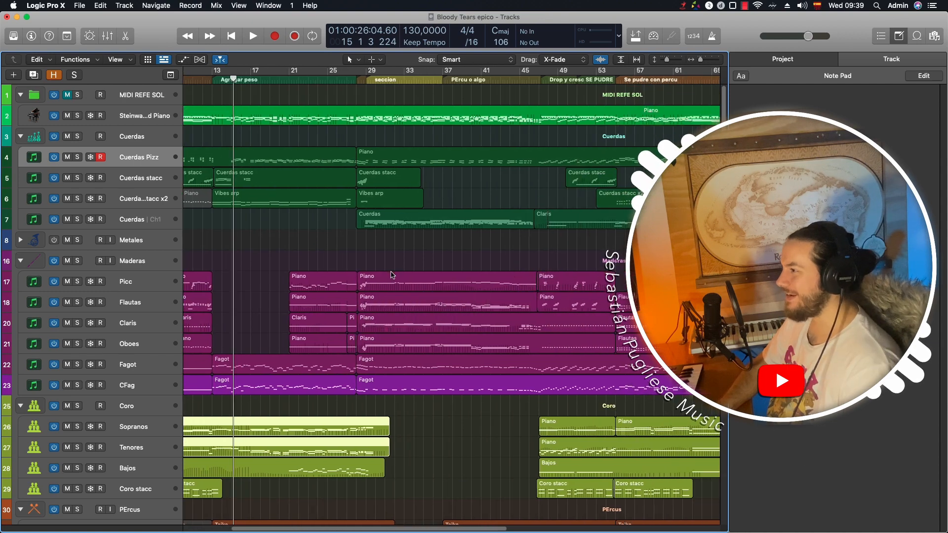
{"action": "double_click", "coordinate": [388, 121]}
{"action": "scroll", "coordinate": [413, 184], "scroll_direction": "left", "scroll_amount": 5}
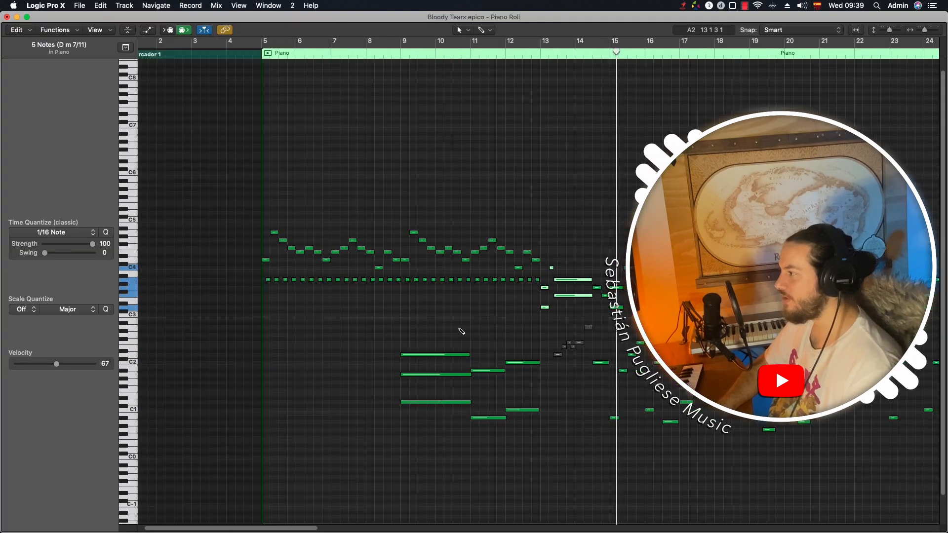
- Examine the piano reference from bar 15 onward and play it from bar 29
{"action": "left_click_drag", "start_coordinate": [325, 529], "coordinate": [405, 528]}
{"action": "key", "text": "super+Right"}
{"action": "key", "text": "super+Left"}
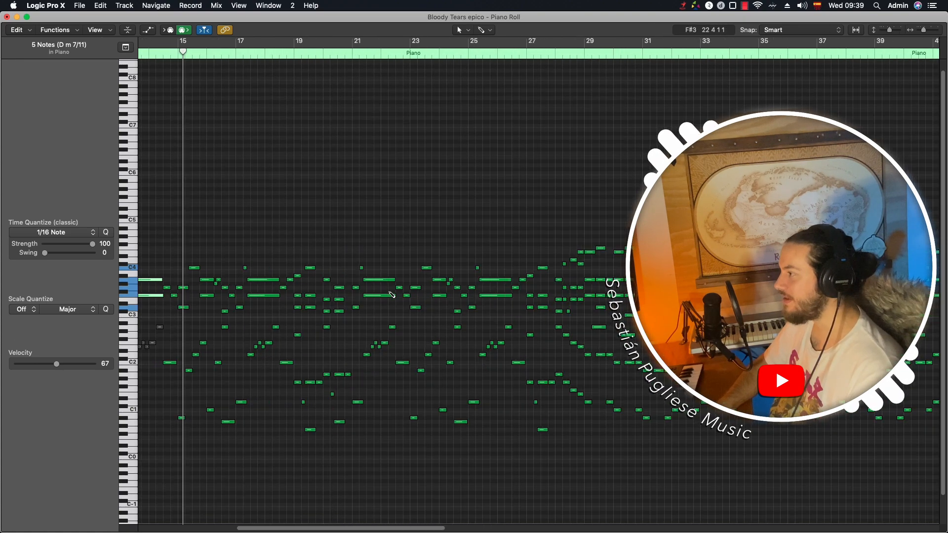
{"action": "left_click", "coordinate": [527, 56]}
{"action": "key", "text": "super+Right"}
{"action": "key", "text": "super+Right"}
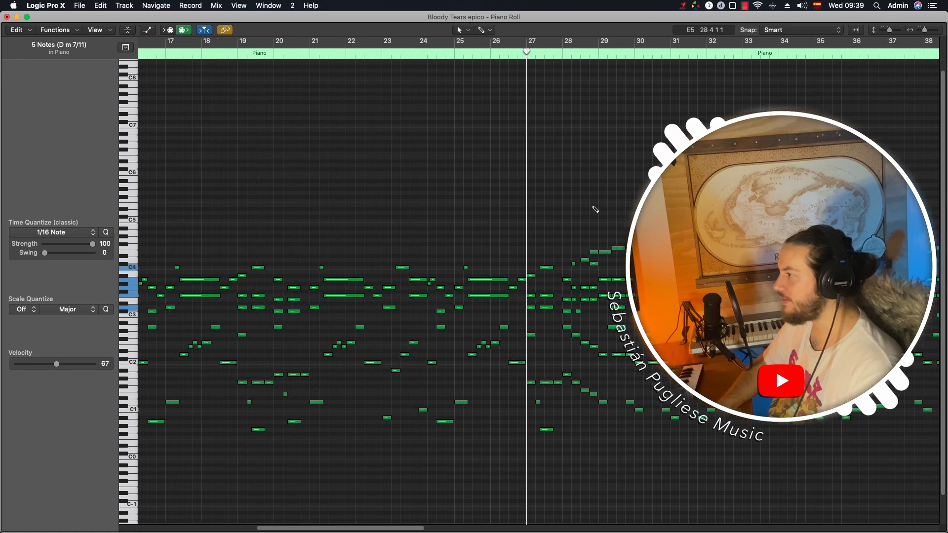
{"action": "scroll", "coordinate": [410, 209], "scroll_direction": "right", "scroll_amount": 5}
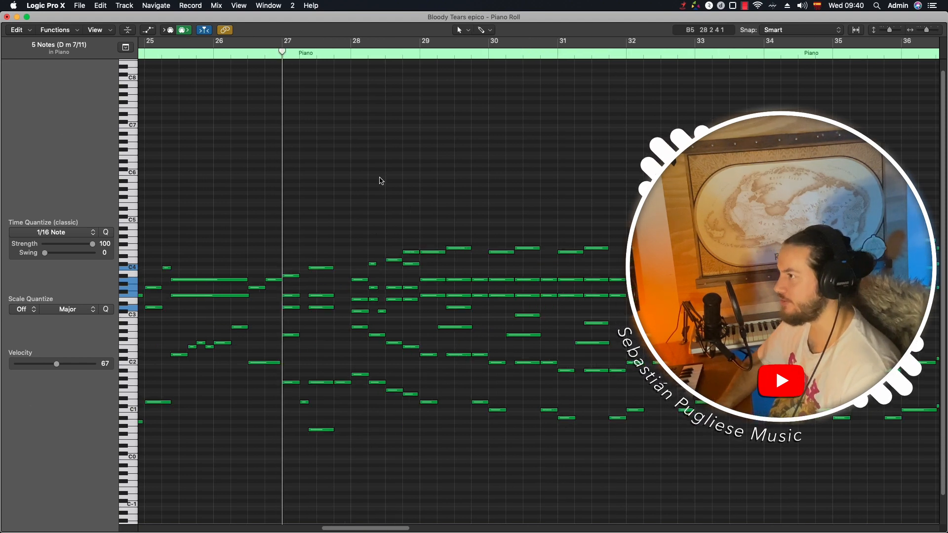
{"action": "left_click", "coordinate": [209, 58]}
{"action": "key", "text": "space"}
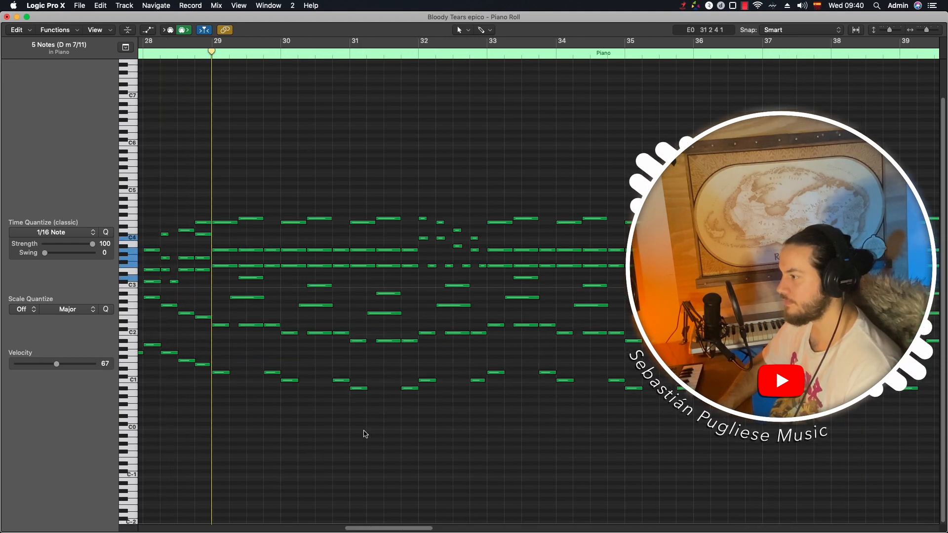
- Highlight all the notes of bar 28 in the piano reference, and separately its upper and lowest lines
{"action": "left_click_drag", "start_coordinate": [391, 529], "coordinate": [365, 529]}
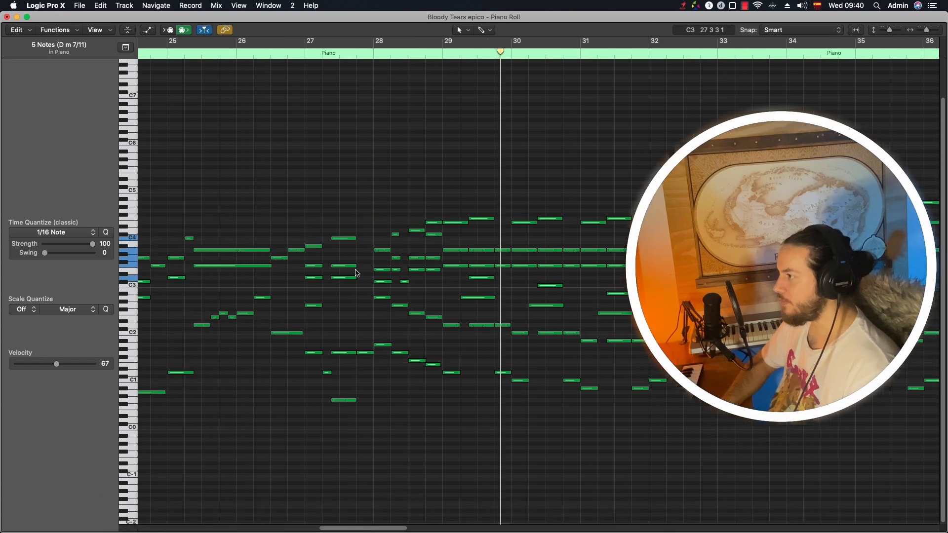
{"action": "left_click_drag", "start_coordinate": [383, 201], "coordinate": [467, 369]}
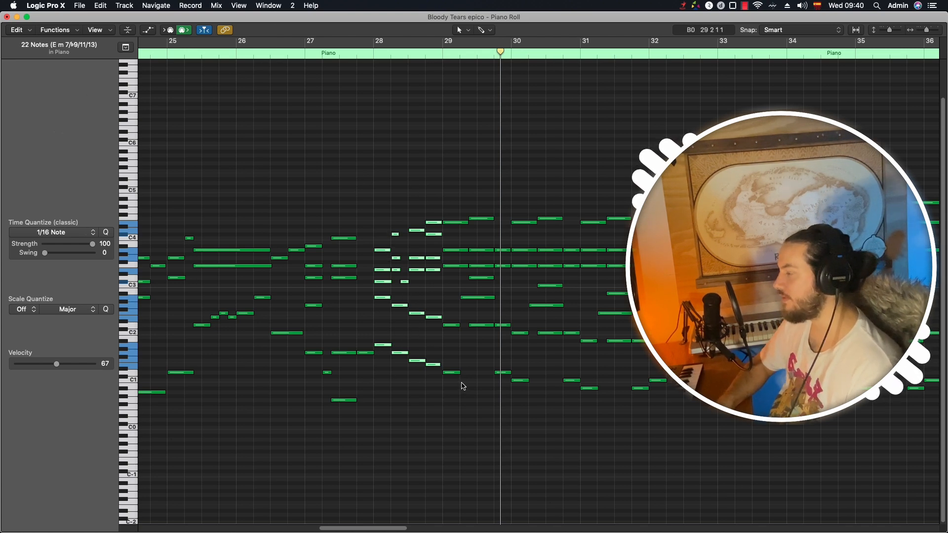
{"action": "left_click", "coordinate": [384, 229]}
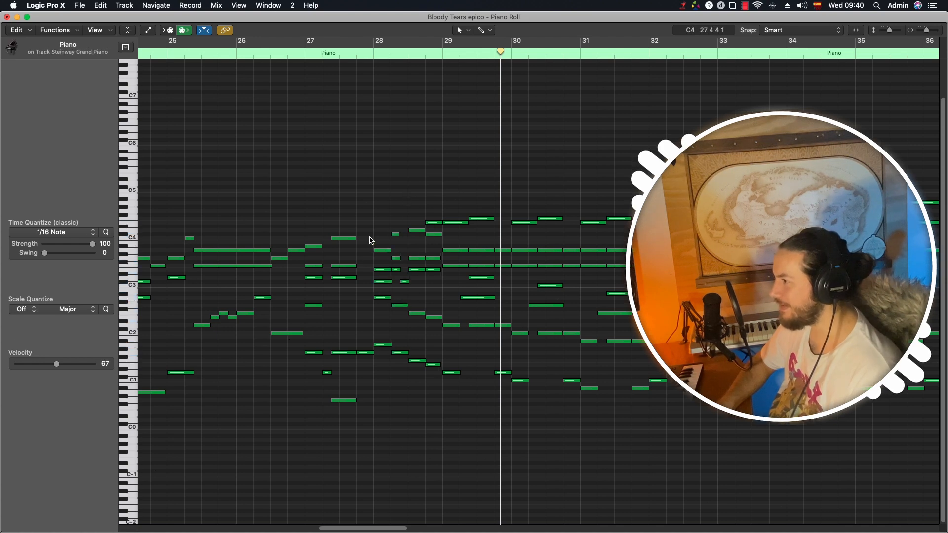
{"action": "left_click_drag", "start_coordinate": [372, 240], "coordinate": [441, 193]}
{"action": "left_click_drag", "start_coordinate": [378, 356], "coordinate": [437, 420]}
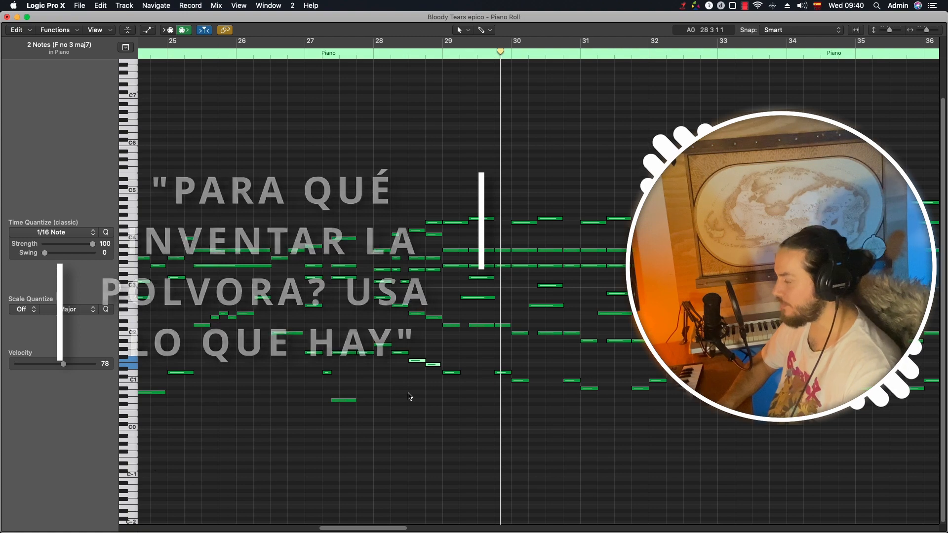
- Solo the Cuerdas stacc track and open its bar 28 region in the Piano Roll below the tracks
{"action": "key", "text": "1"}
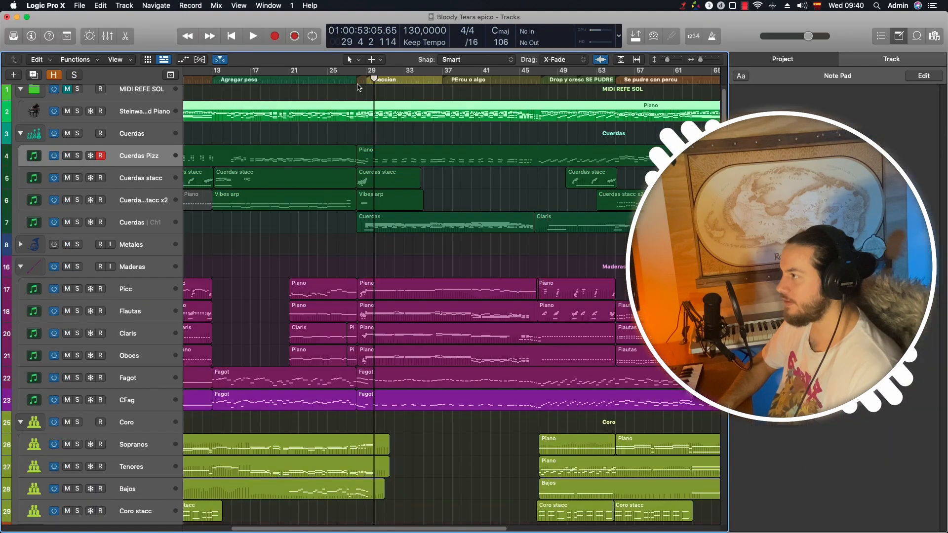
{"action": "left_click", "coordinate": [77, 178]}
{"action": "double_click", "coordinate": [390, 180]}
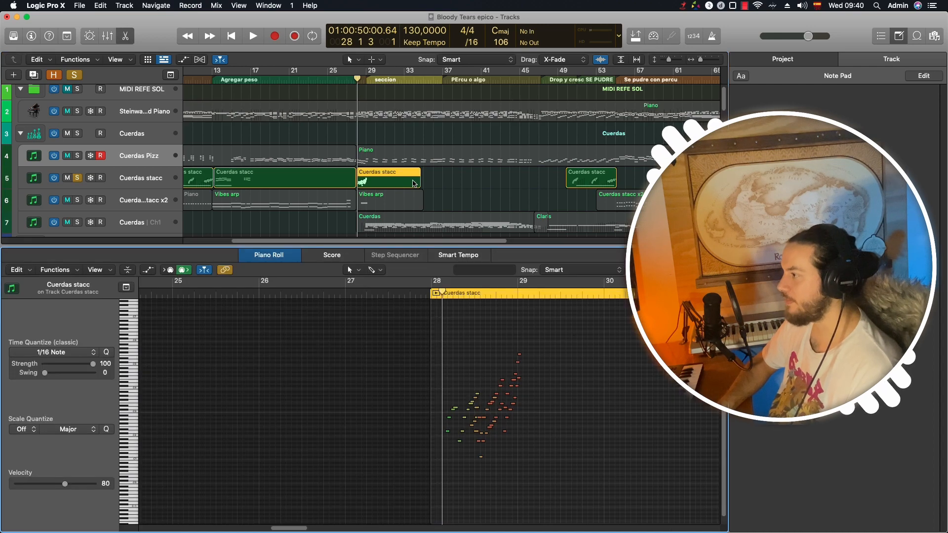
{"action": "key", "text": "super+Right"}
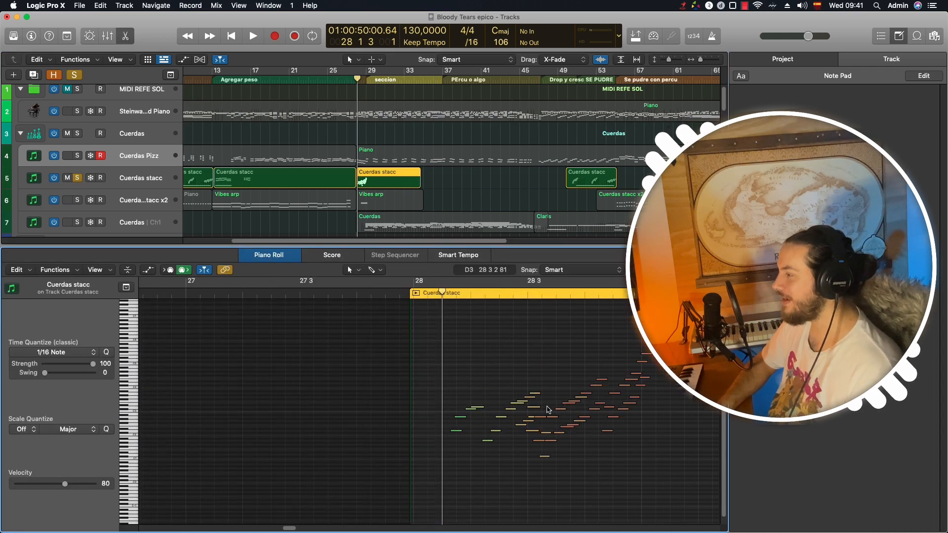
- Enlarge the Cuerdas stacc run in bar 28 and play the passage from there
{"action": "scroll", "coordinate": [548, 410], "scroll_direction": "down", "scroll_amount": 1}
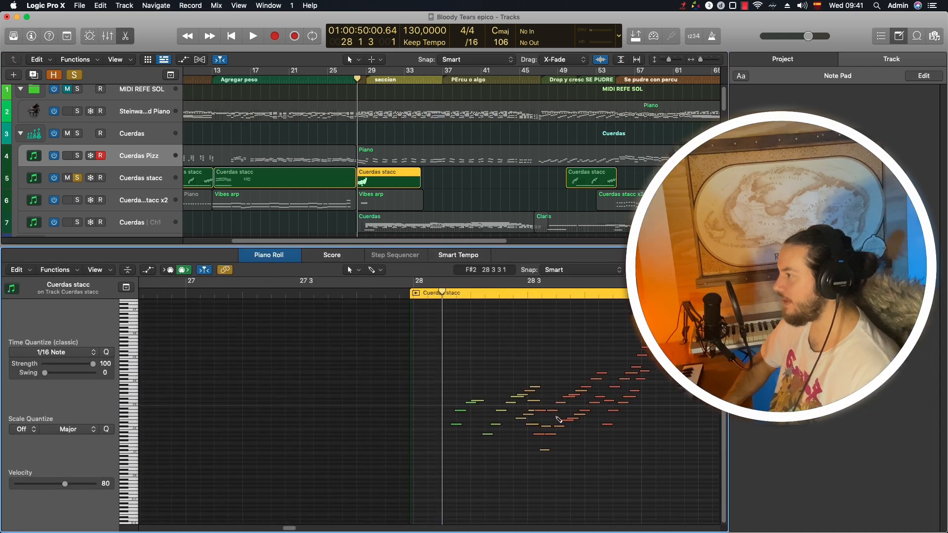
{"action": "key", "text": "super+Right"}
{"action": "key", "text": "super+Right"}
{"action": "left_click_drag", "start_coordinate": [288, 528], "coordinate": [291, 529]}
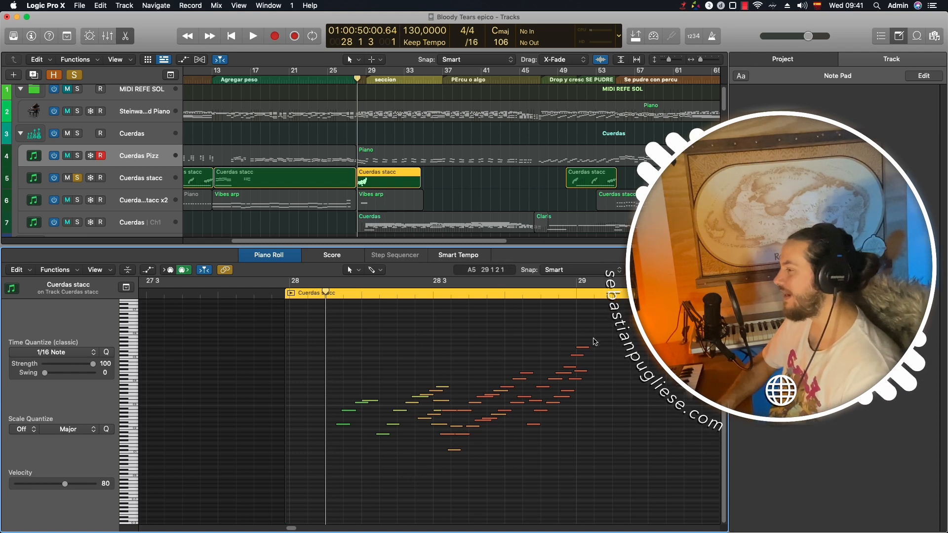
{"action": "key", "text": "space"}
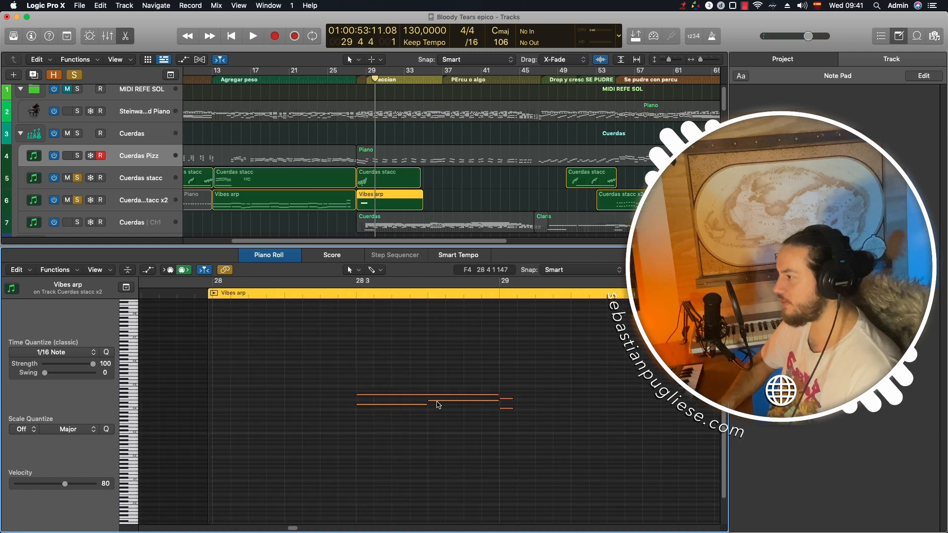
- Close the Piano Roll and add the Picc, Flautas, Claris and Oboes tracks to the solo
{"action": "scroll", "coordinate": [433, 227], "scroll_direction": "down", "scroll_amount": 2}
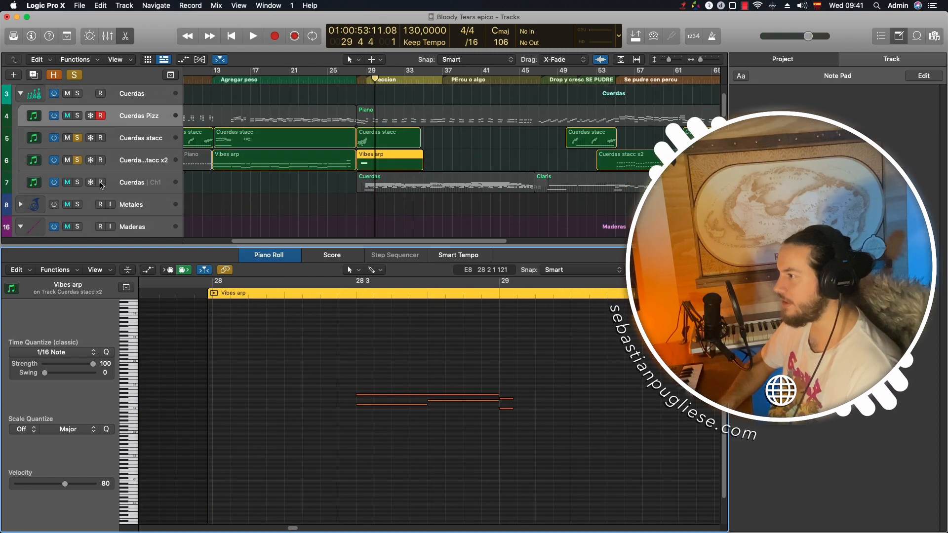
{"action": "key", "text": "p"}
{"action": "left_click_drag", "start_coordinate": [76, 244], "coordinate": [77, 306]}
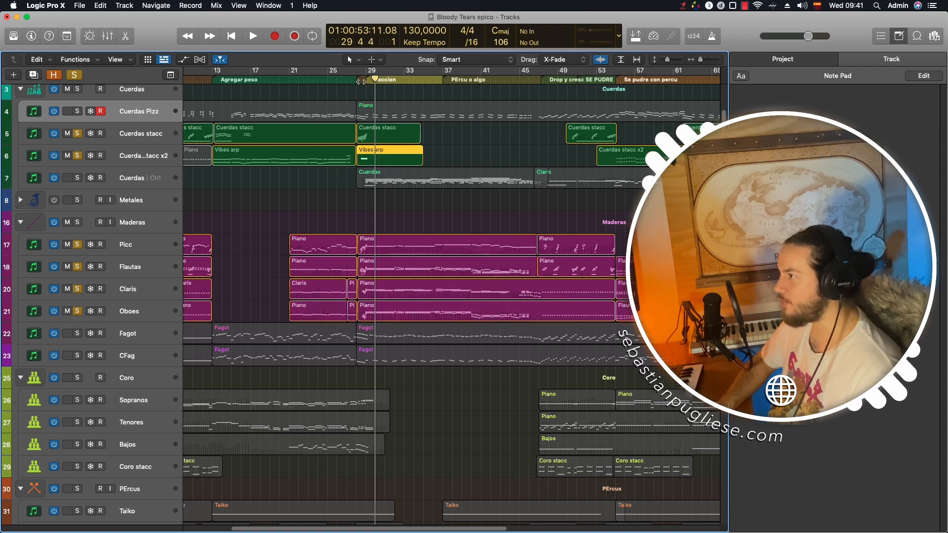
- Select the four woodwind regions starting at bar 28 and play them in the full-window Piano Roll
{"action": "left_click", "coordinate": [358, 81]}
{"action": "left_click_drag", "start_coordinate": [382, 220], "coordinate": [386, 317]}
{"action": "key", "text": "space"}
{"action": "key", "text": "2"}
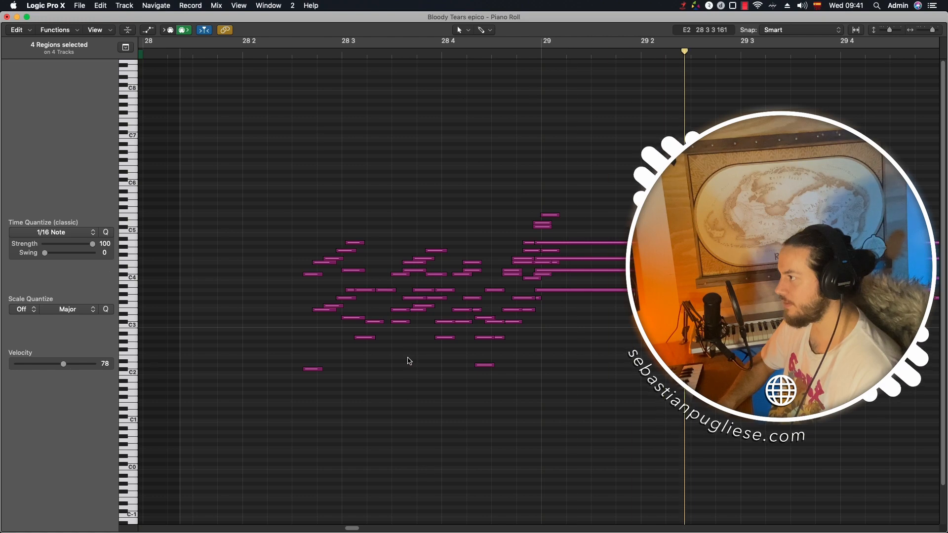
{"action": "key", "text": "space"}
- Return to the tracks, take Sopranos and Tenores off solo and solo Vibes and Vibes 2
{"action": "key", "text": "1"}
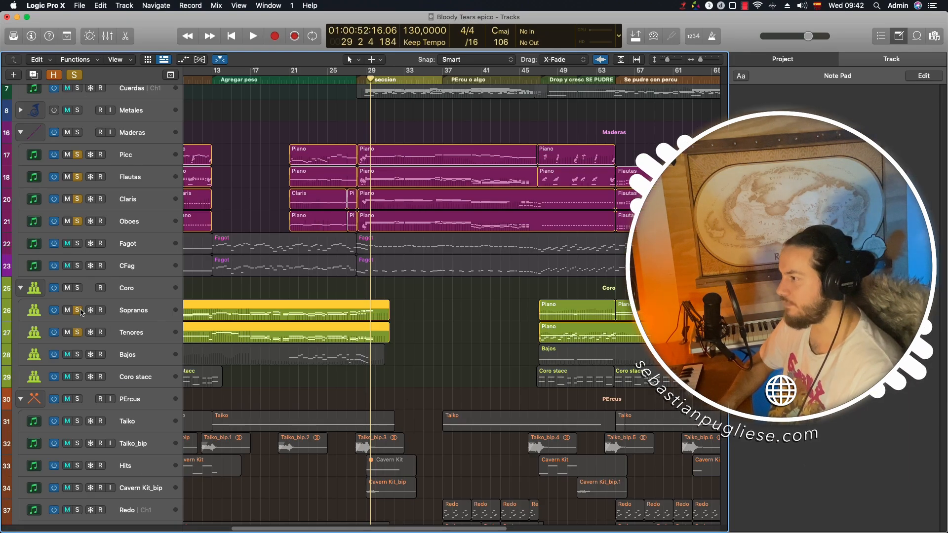
{"action": "left_click", "coordinate": [78, 310]}
{"action": "scroll", "coordinate": [166, 388], "scroll_direction": "down", "scroll_amount": 3}
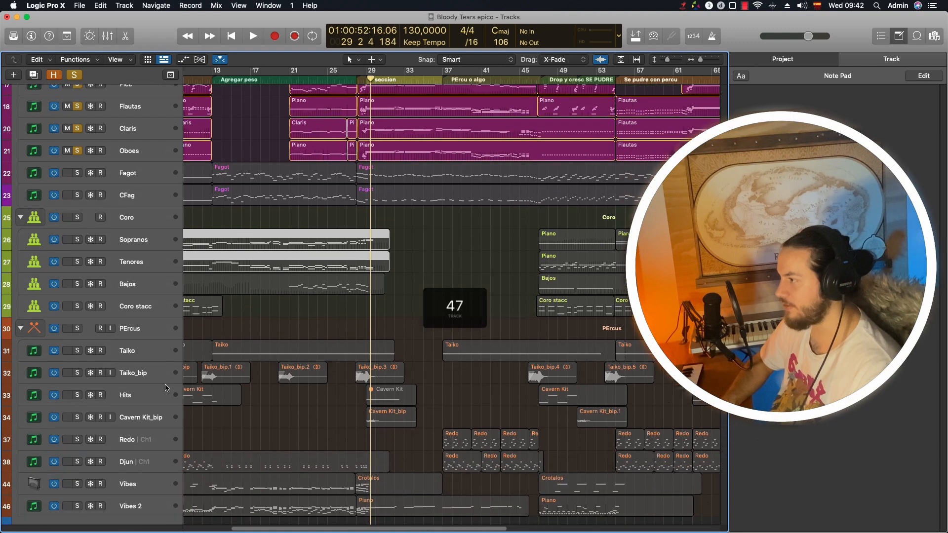
{"action": "scroll", "coordinate": [166, 388], "scroll_direction": "down", "scroll_amount": 2}
{"action": "left_click", "coordinate": [78, 454]}
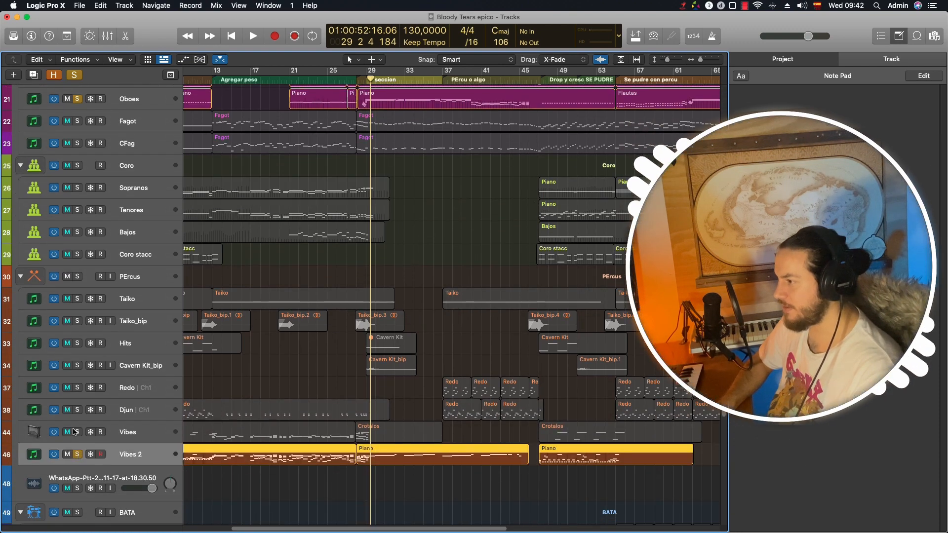
{"action": "left_click", "coordinate": [76, 432]}
- Open the Vibes and Vibes 2 regions at bar 28 in the full-window Piano Roll and play them from bar 28
{"action": "left_click_drag", "start_coordinate": [363, 474], "coordinate": [369, 435]}
{"action": "key", "text": "2"}
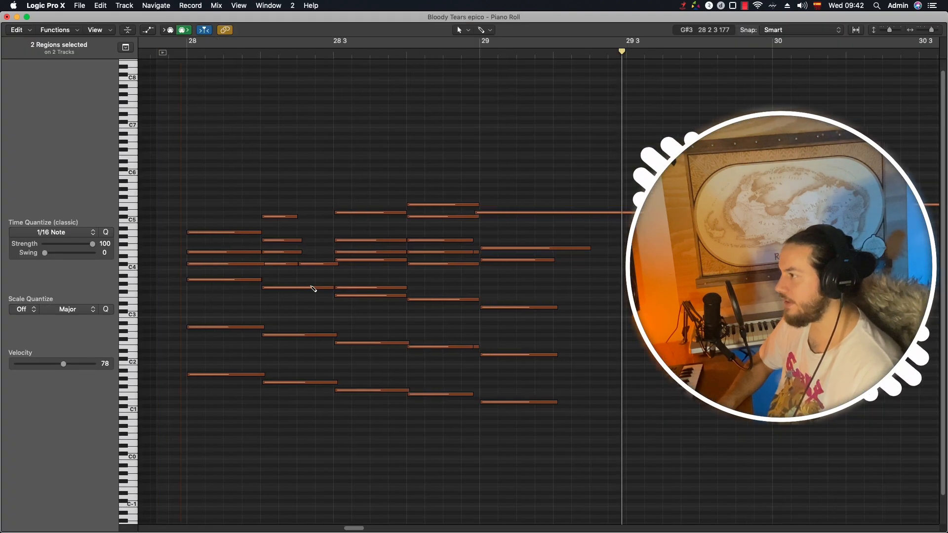
{"action": "key", "text": "super+Left"}
{"action": "left_click_drag", "start_coordinate": [207, 55], "coordinate": [203, 61]}
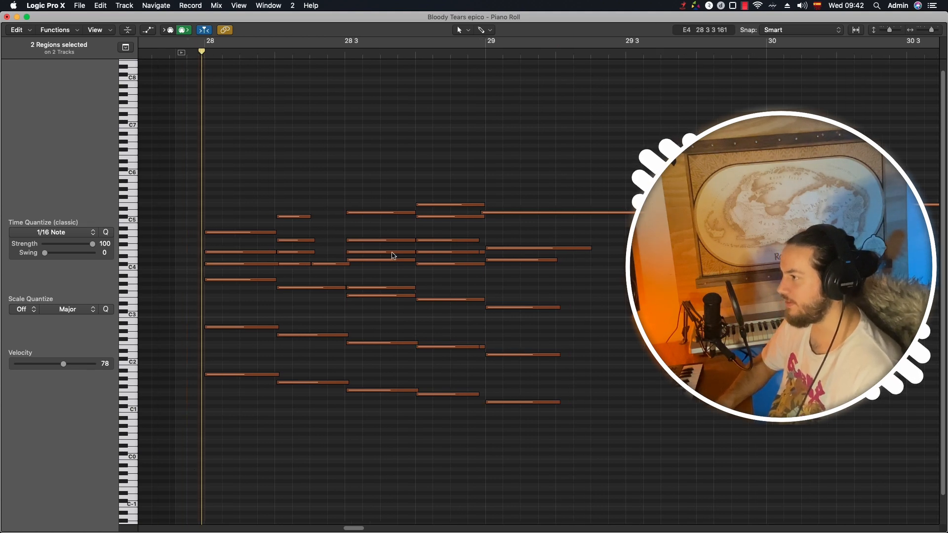
{"action": "key", "text": "space"}
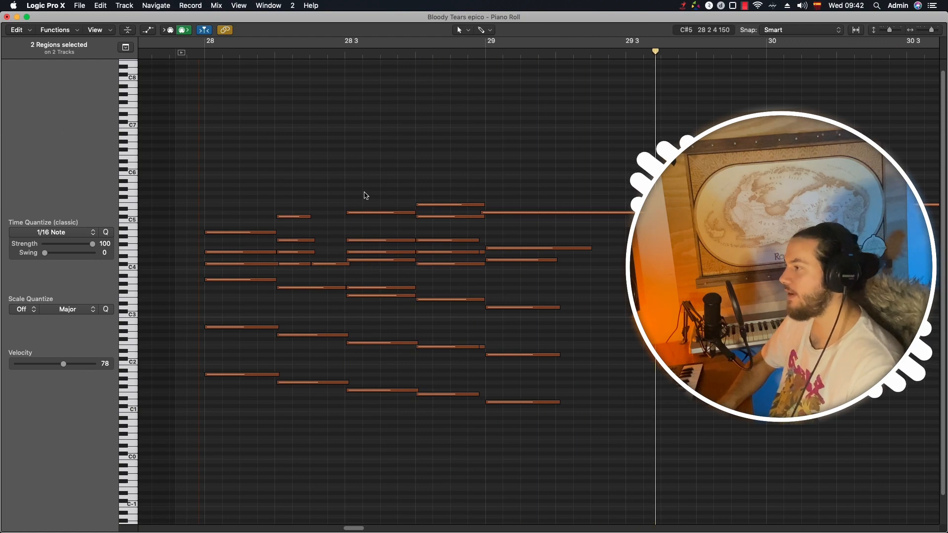
- Add Fagot, CFag and Bajos to the solo and open their bar 28 regions in the full-window Piano Roll, with the playhead just before bar 28
{"action": "key", "text": "1"}
{"action": "scroll", "coordinate": [371, 420], "scroll_direction": "up", "scroll_amount": 4}
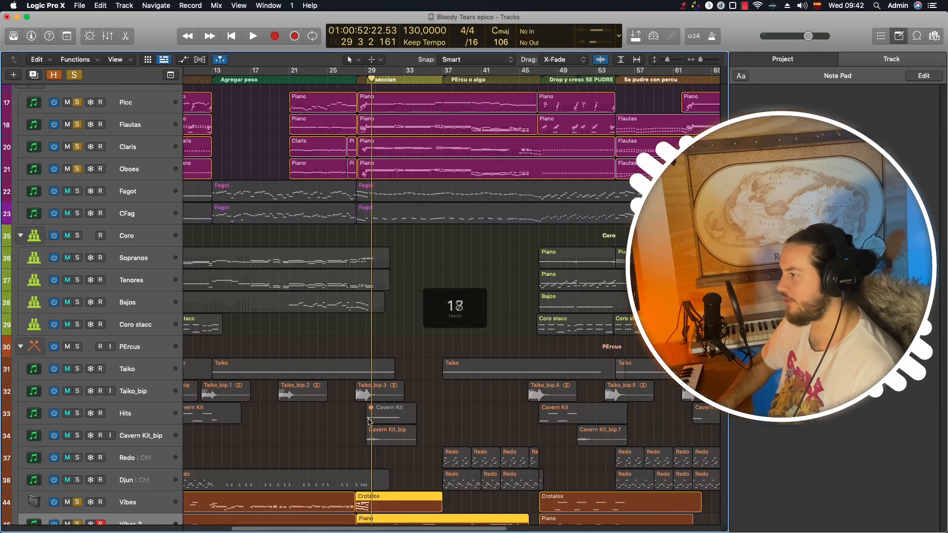
{"action": "scroll", "coordinate": [375, 422], "scroll_direction": "up", "scroll_amount": 6}
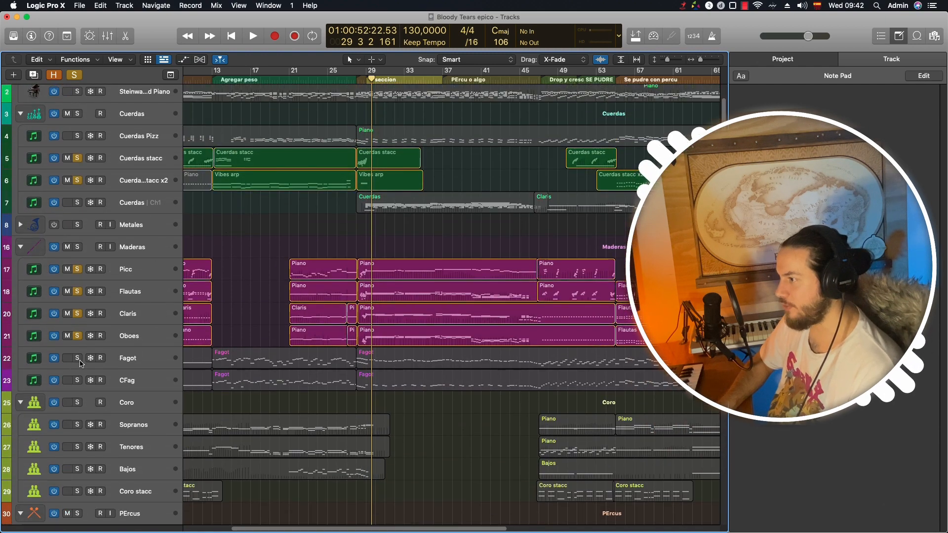
{"action": "left_click_drag", "start_coordinate": [79, 363], "coordinate": [77, 382]}
{"action": "scroll", "coordinate": [359, 369], "scroll_direction": "down", "scroll_amount": 5}
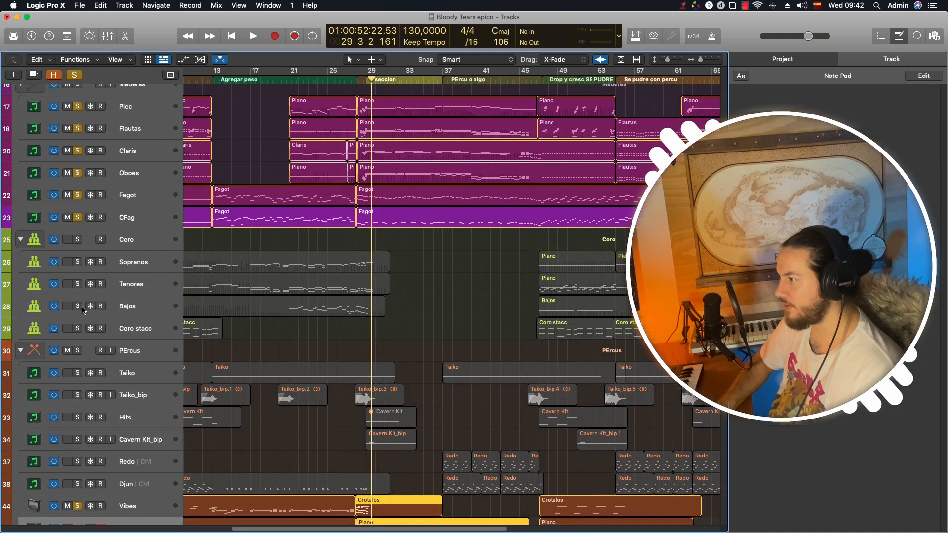
{"action": "left_click", "coordinate": [78, 307]}
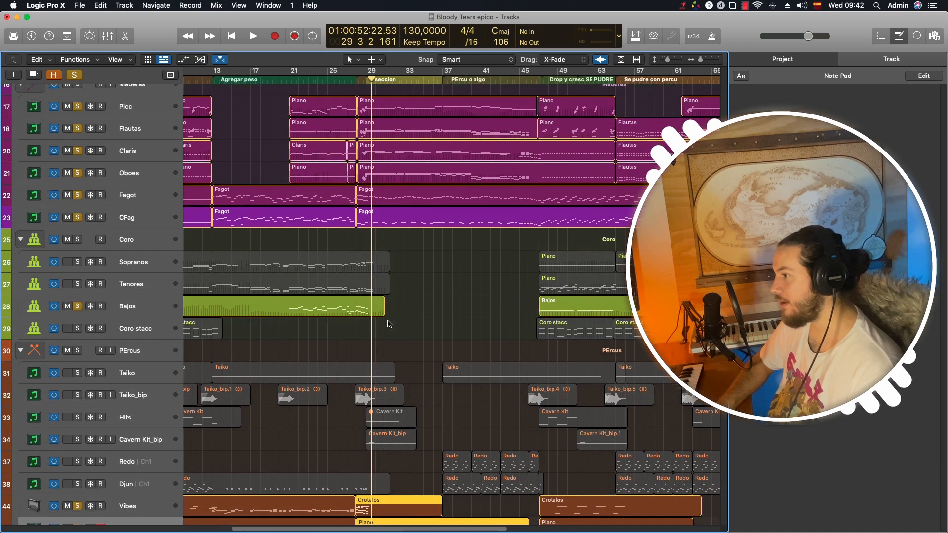
{"action": "scroll", "coordinate": [369, 322], "scroll_direction": "down", "scroll_amount": 2}
{"action": "key", "text": "2"}
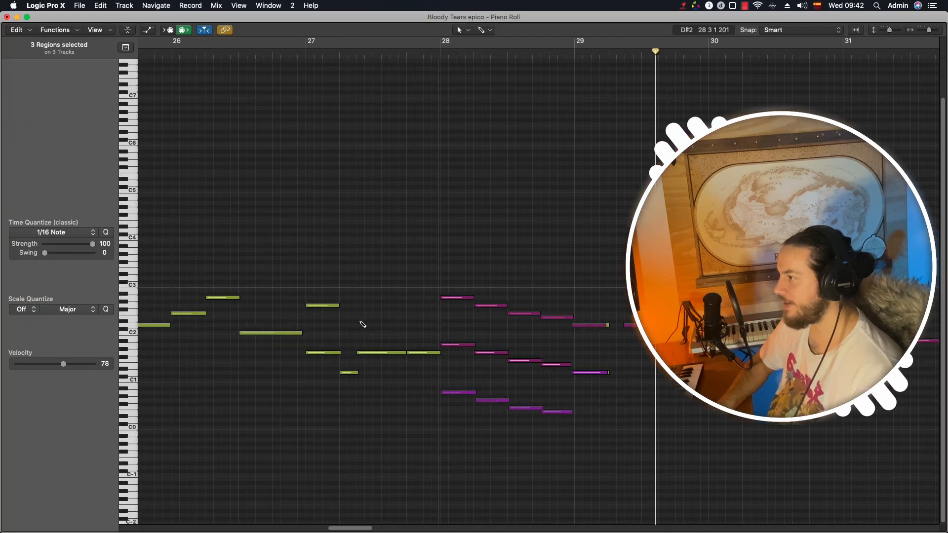
{"action": "left_click", "coordinate": [424, 53]}
- Take every other track off solo, leaving Fagot, CFag and Bajos, and play their notes from bar 28 in the Piano Roll
{"action": "key", "text": "1"}
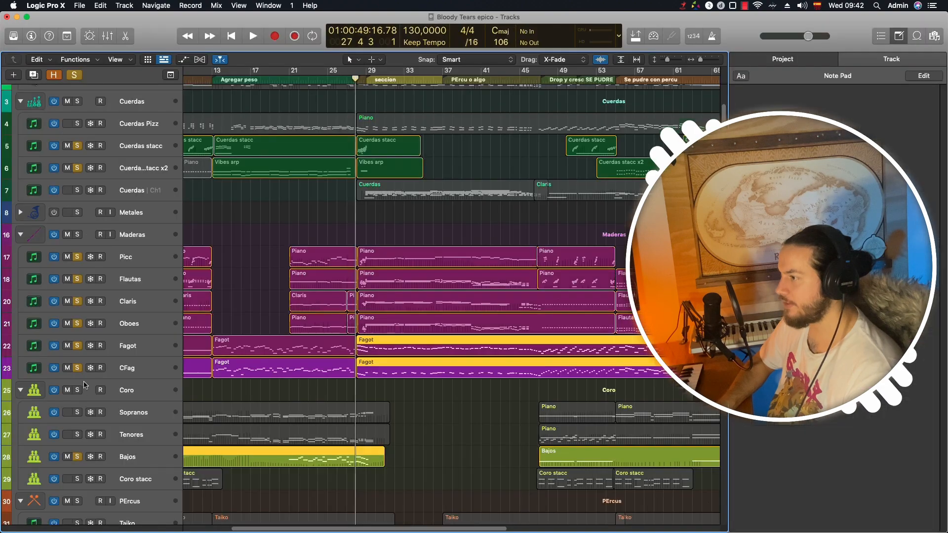
{"action": "left_click", "coordinate": [77, 368], "text": "alt"}
{"action": "left_click", "coordinate": [78, 347]}
{"action": "left_click", "coordinate": [78, 366]}
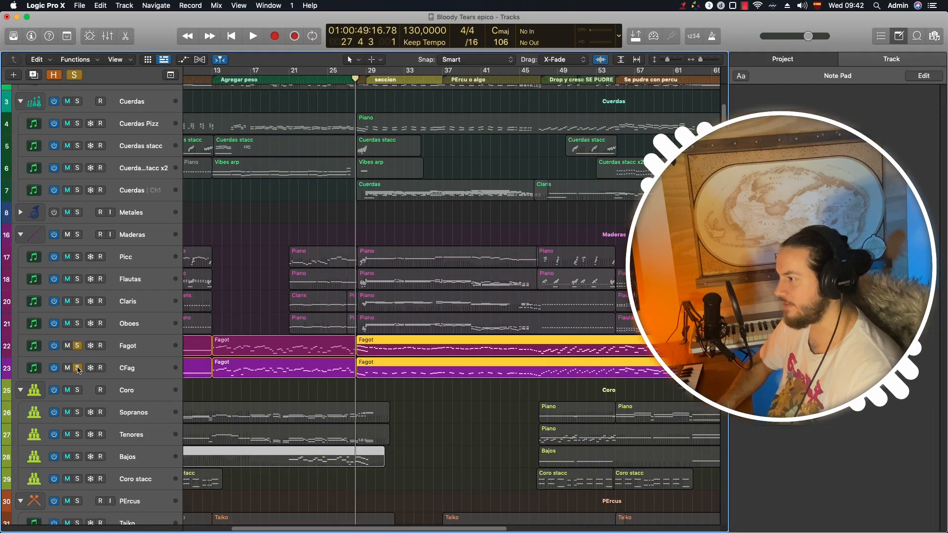
{"action": "key", "text": "2"}
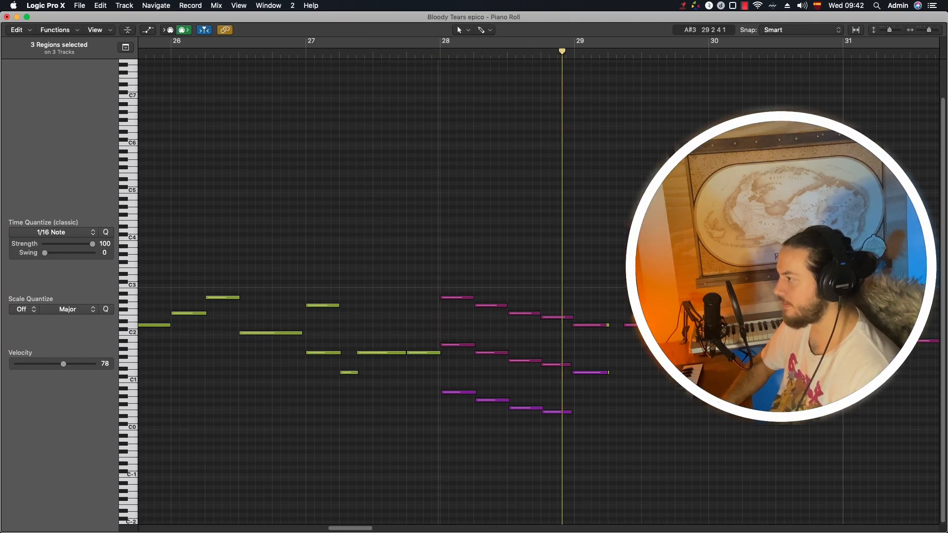
{"action": "key", "text": "space"}
- Return to the tracks, clear all solos and play the full arrangement through bar 28
{"action": "key", "text": "1"}
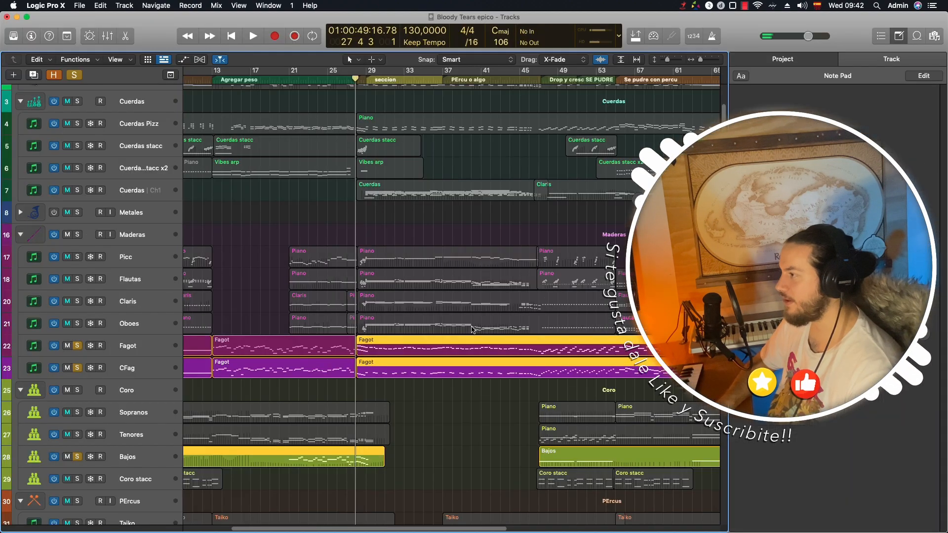
{"action": "key", "text": "ctrl+alt+super+s"}
{"action": "key", "text": "super+Right"}
{"action": "key", "text": "super+Right"}
{"action": "key", "text": "super+Right"}
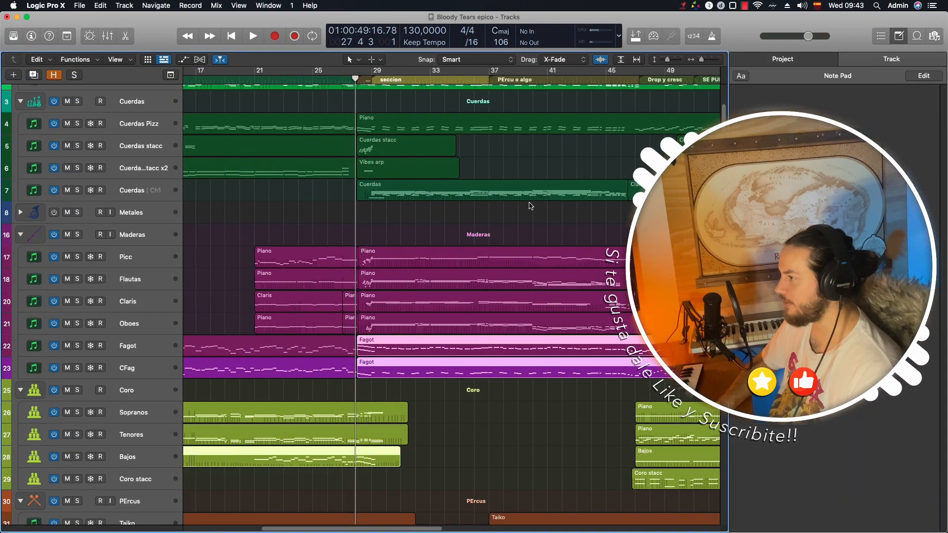
{"action": "key", "text": "space"}
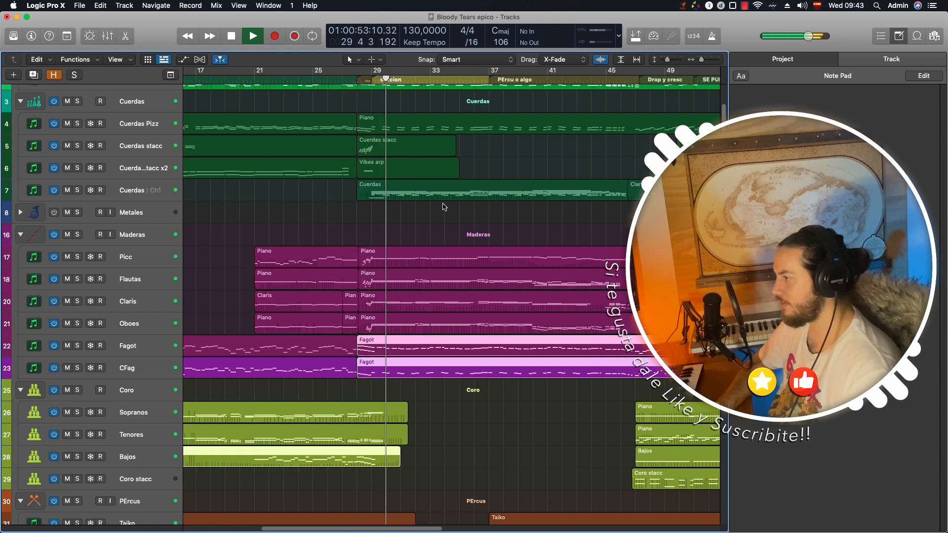
{"action": "key", "text": "space"}
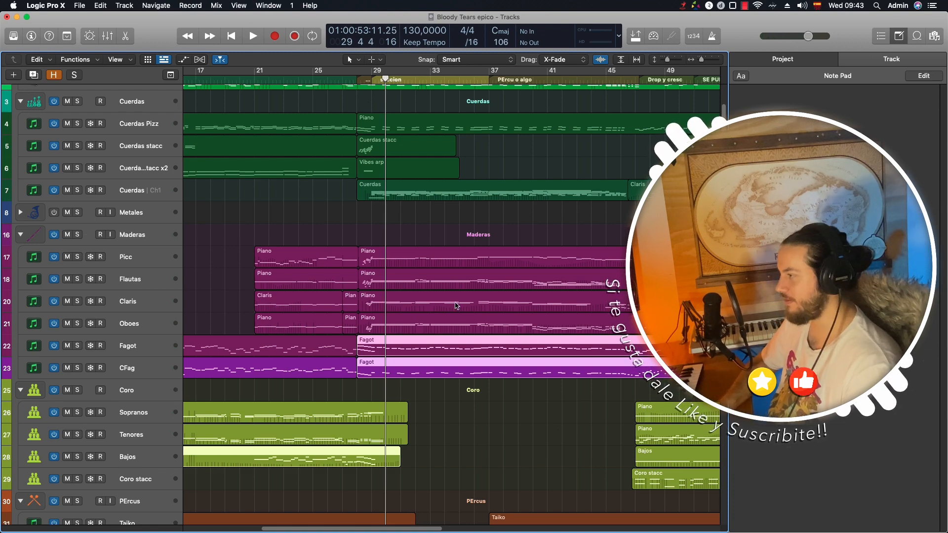
- Review the overview of the whole arrangement, from the reference piano through strings, woodwinds and choir down to percussion and soloists
{"action": "key", "text": "super+4"}
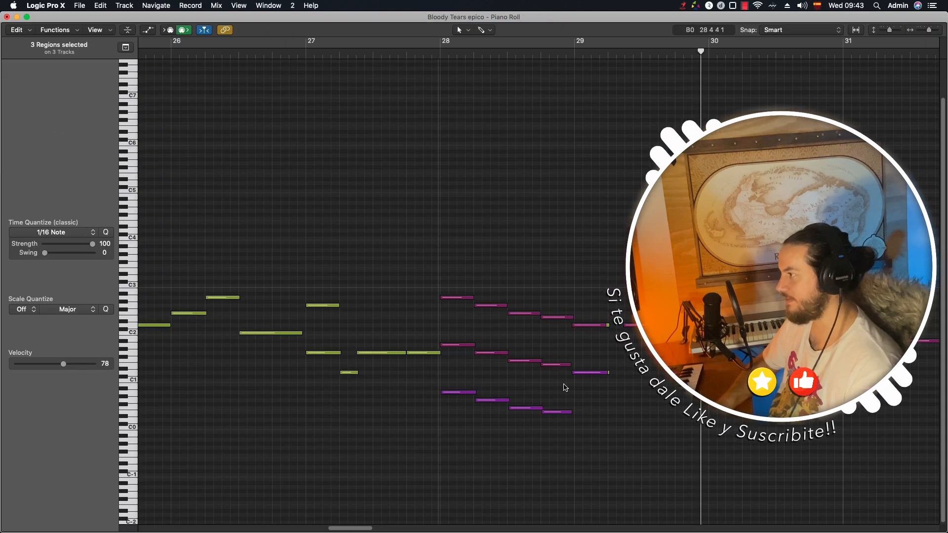
{"action": "key", "text": "super+Left"}
{"action": "key", "text": "super+Left"}
{"action": "key", "text": "1"}
{"action": "key", "text": "super+Up"}
{"action": "key", "text": "super+Up"}
{"action": "key", "text": "super+Left"}
{"action": "key", "text": "super+Left"}
{"action": "key", "text": "super+Left"}
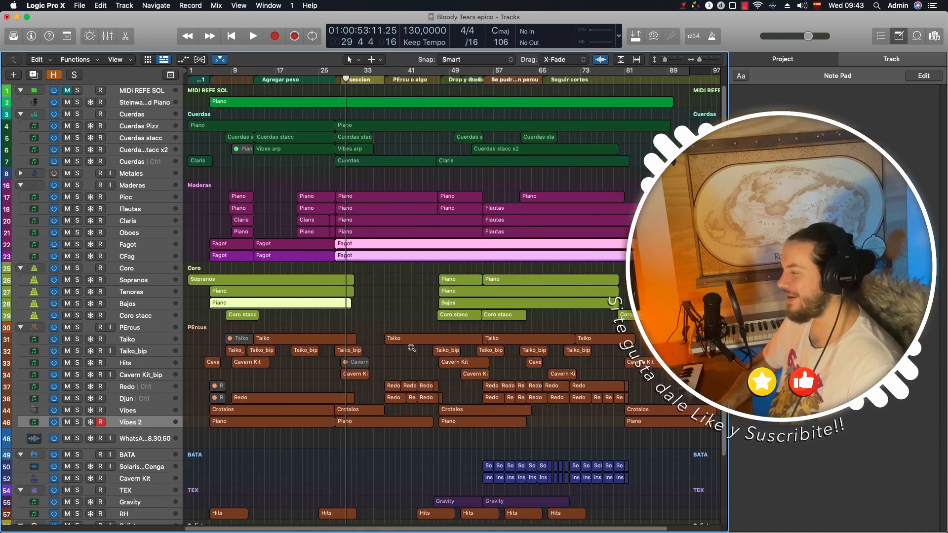
{"action": "key", "text": "super+Up"}
{"action": "key", "text": "super+Down"}
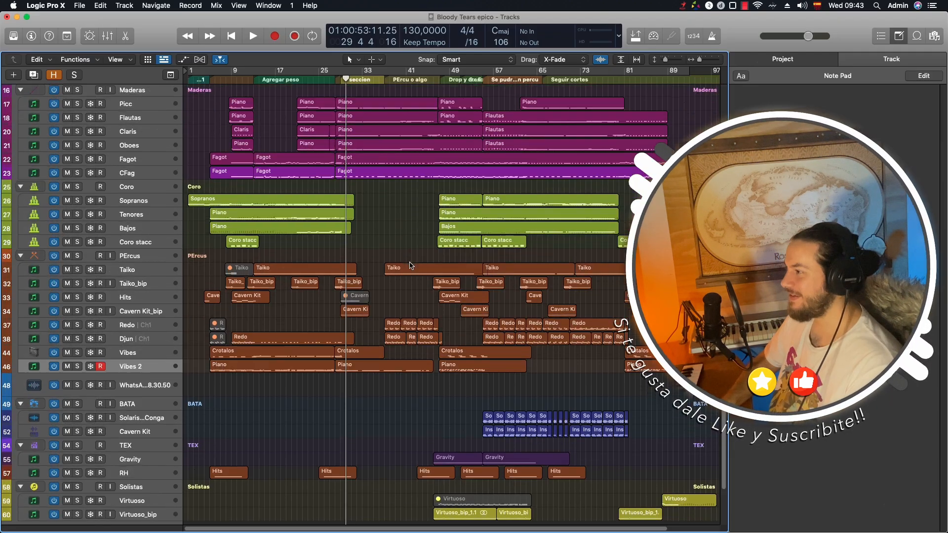
{"action": "key", "text": "super+Down"}
- Examine the woodwind, choir and percussion regions around the Drop y cresc marker and place the playhead at bar 45, beat 4
{"action": "left_click", "coordinate": [436, 74]}
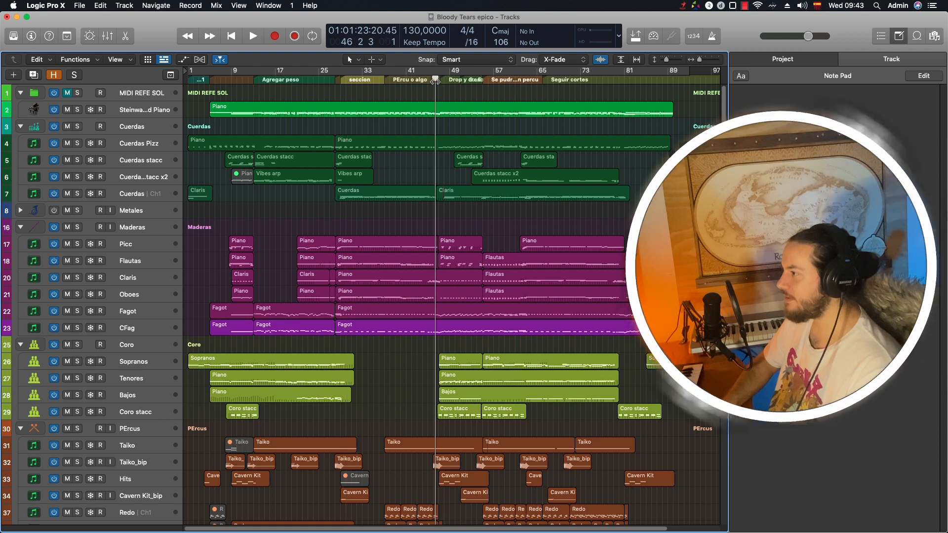
{"action": "scroll", "coordinate": [427, 361], "scroll_direction": "up", "scroll_amount": 5}
{"action": "left_click_drag", "start_coordinate": [431, 354], "coordinate": [434, 302]}
{"action": "left_click", "coordinate": [441, 246], "text": "shift"}
{"action": "scroll", "coordinate": [444, 258], "scroll_direction": "up", "scroll_amount": 5}
{"action": "scroll", "coordinate": [471, 216], "scroll_direction": "down", "scroll_amount": 10}
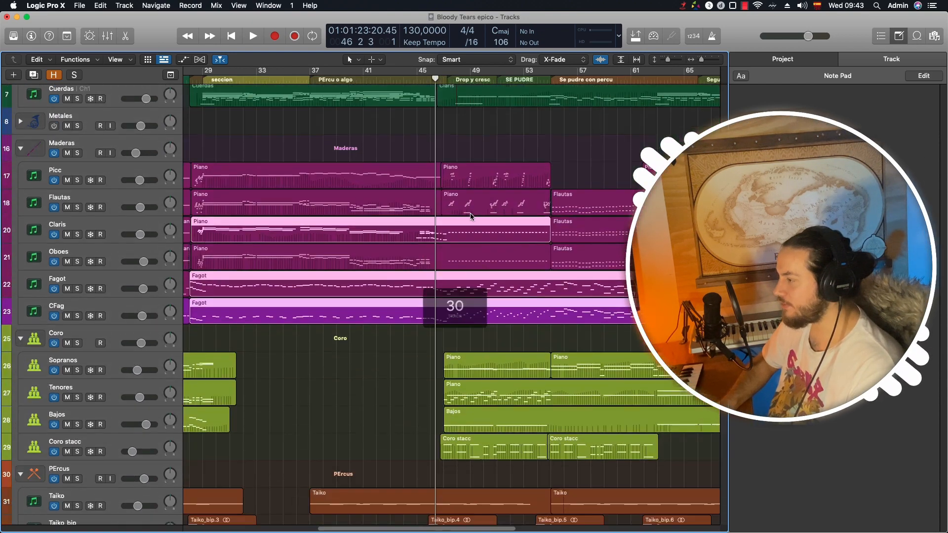
{"action": "scroll", "coordinate": [472, 216], "scroll_direction": "down", "scroll_amount": 3}
{"action": "scroll", "coordinate": [194, 288], "scroll_direction": "up", "scroll_amount": 8}
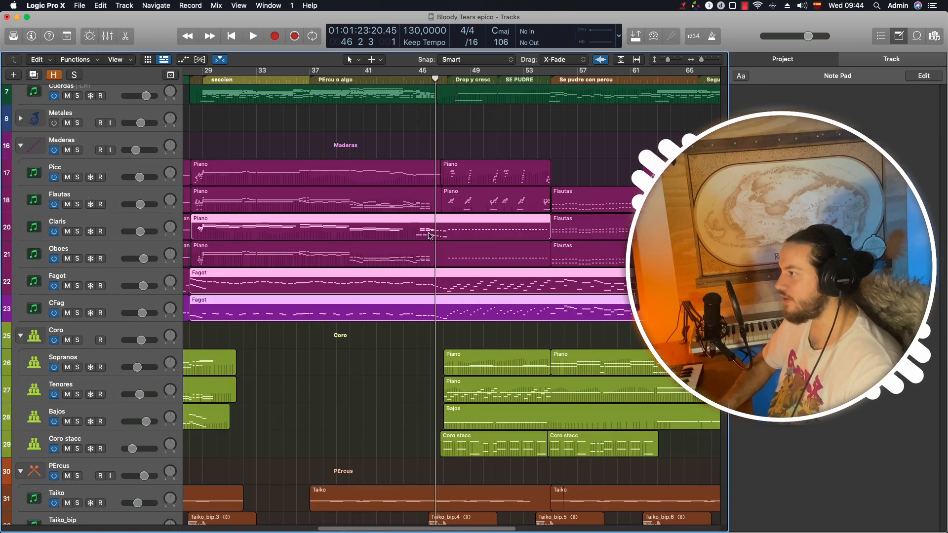
{"action": "scroll", "coordinate": [434, 349], "scroll_direction": "down", "scroll_amount": 10}
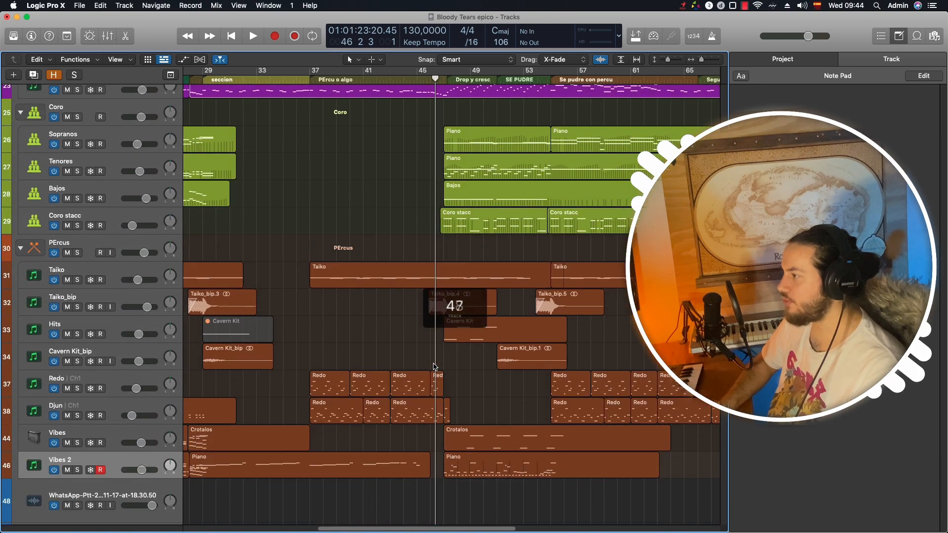
{"action": "scroll", "coordinate": [430, 374], "scroll_direction": "up", "scroll_amount": 5}
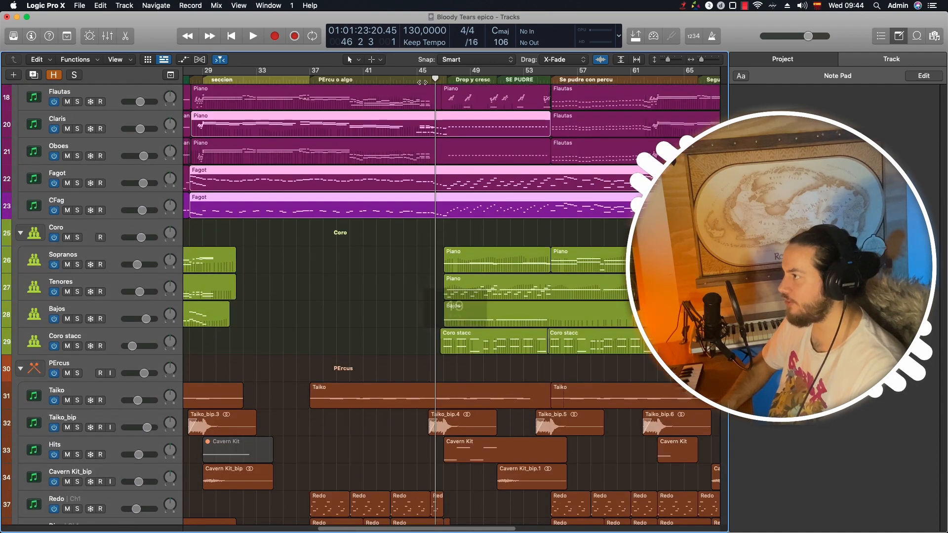
{"action": "left_click_drag", "start_coordinate": [435, 79], "coordinate": [427, 79]}
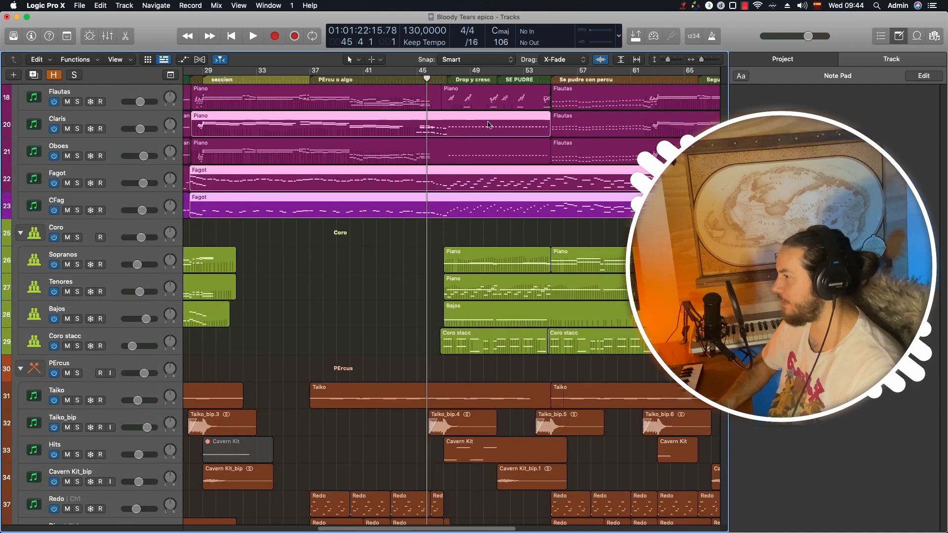
{"action": "key", "text": "super+4"}
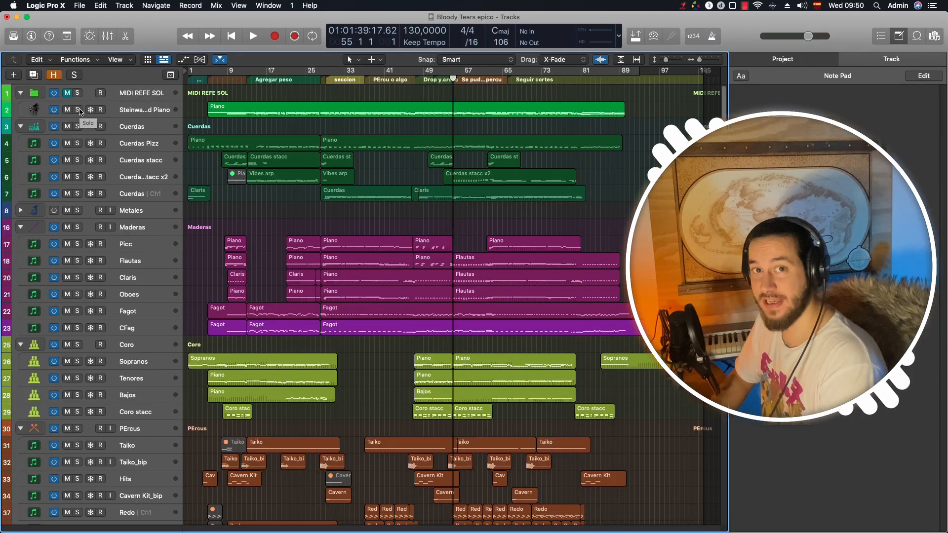
- Solo the Steinway piano reference and play its region from bar 55 in the full-window Piano Roll
{"action": "left_click", "coordinate": [78, 110]}
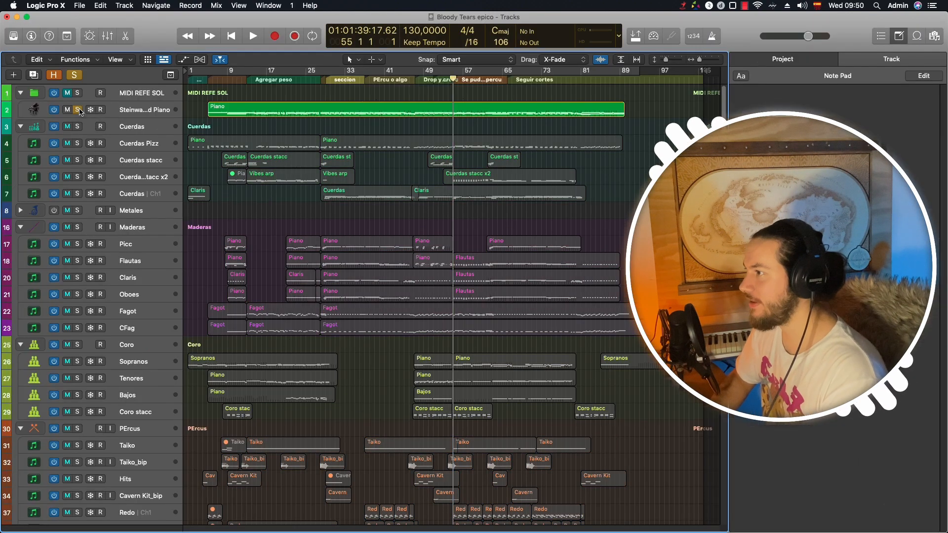
{"action": "double_click", "coordinate": [474, 112]}
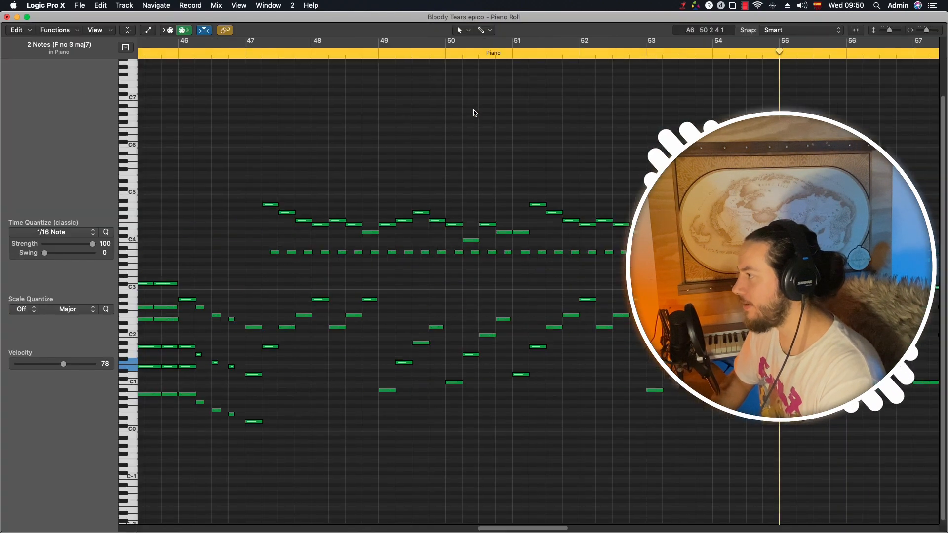
{"action": "left_click_drag", "start_coordinate": [462, 528], "coordinate": [504, 528]}
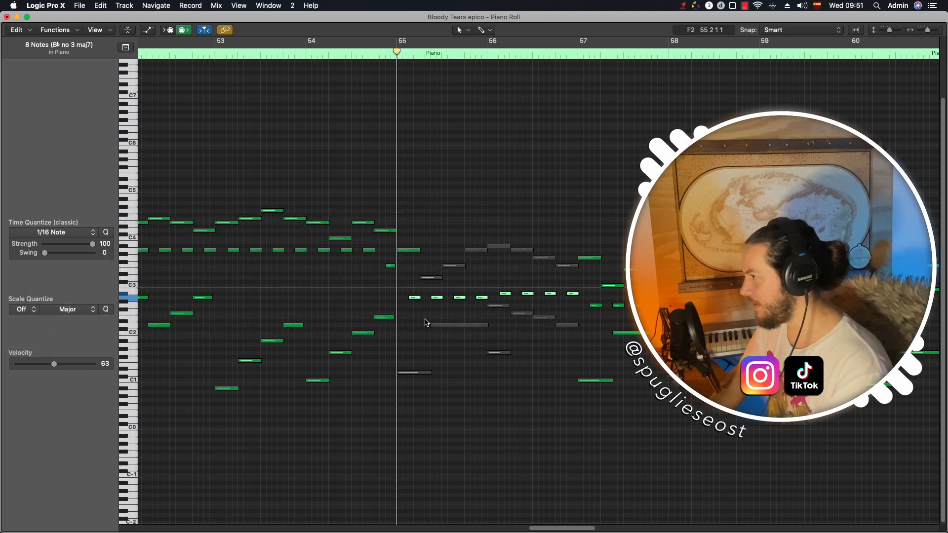
{"action": "key", "text": "space"}
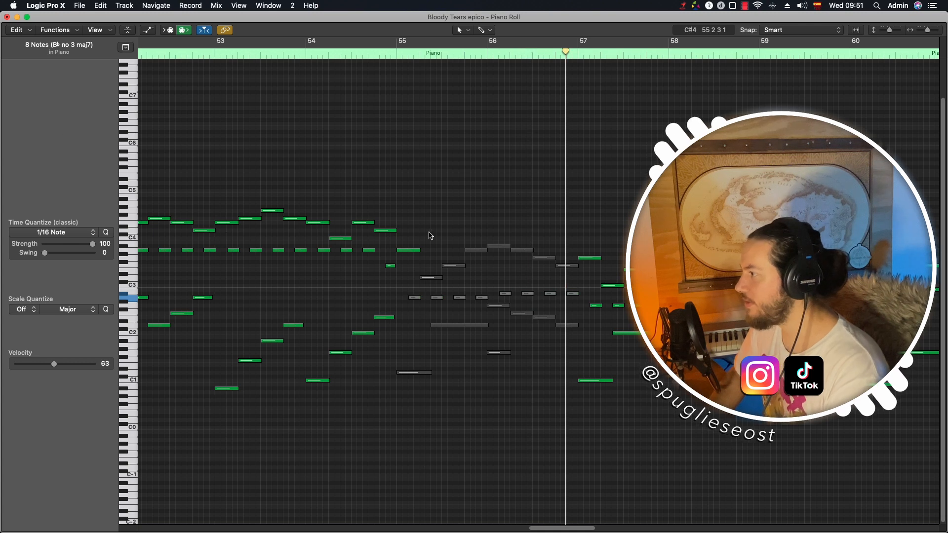
- Unmute the muted notes in bars 55 and 56 of the piano region and play the passage from bar 55
{"action": "left_click_drag", "start_coordinate": [429, 235], "coordinate": [568, 388]}
{"action": "left_click", "coordinate": [415, 298]}
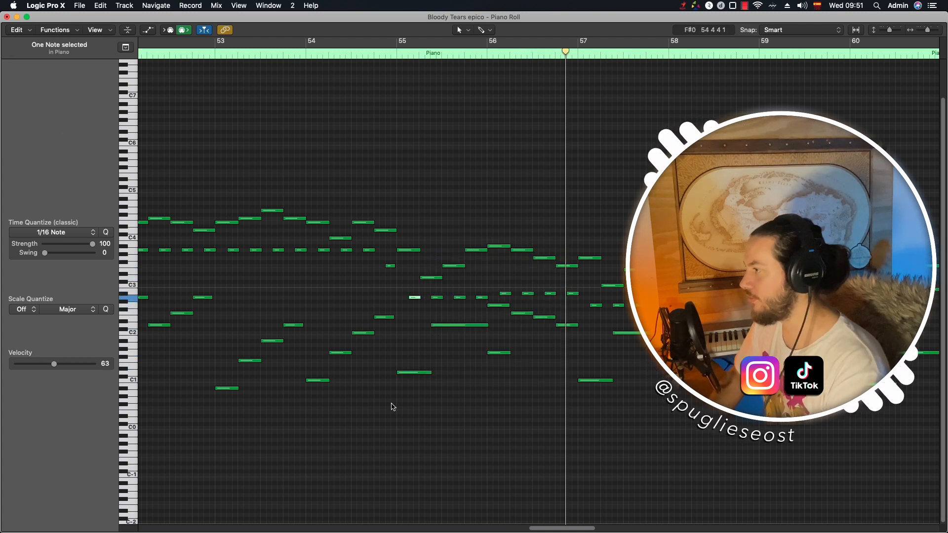
{"action": "left_click", "coordinate": [395, 56]}
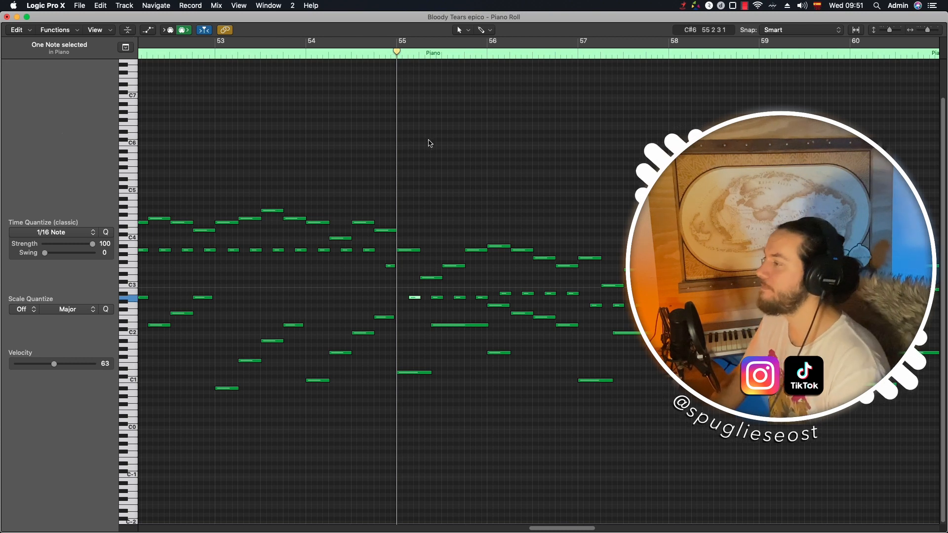
{"action": "key", "text": "space"}
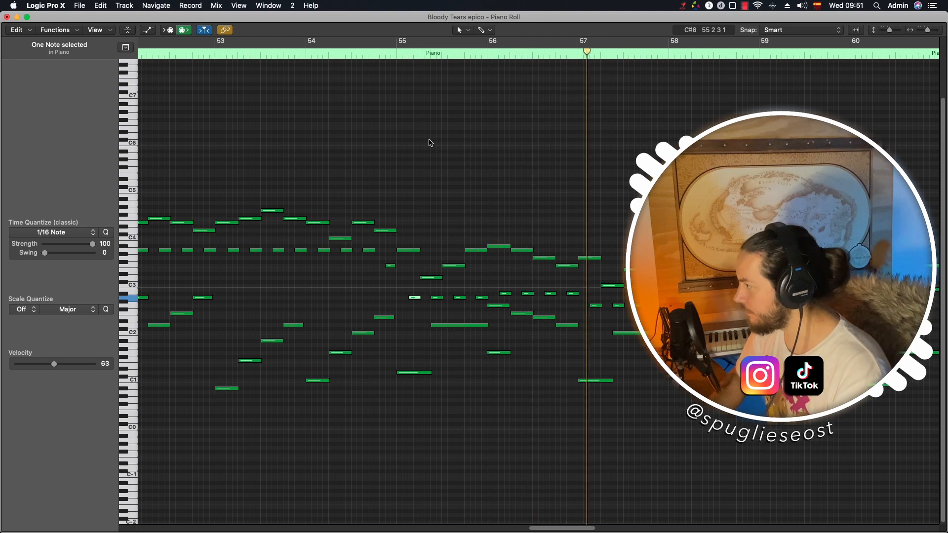
- Return to the tracks, take the MIDI REFE SOL group off solo and place the playhead at bar 47
{"action": "key", "text": "1"}
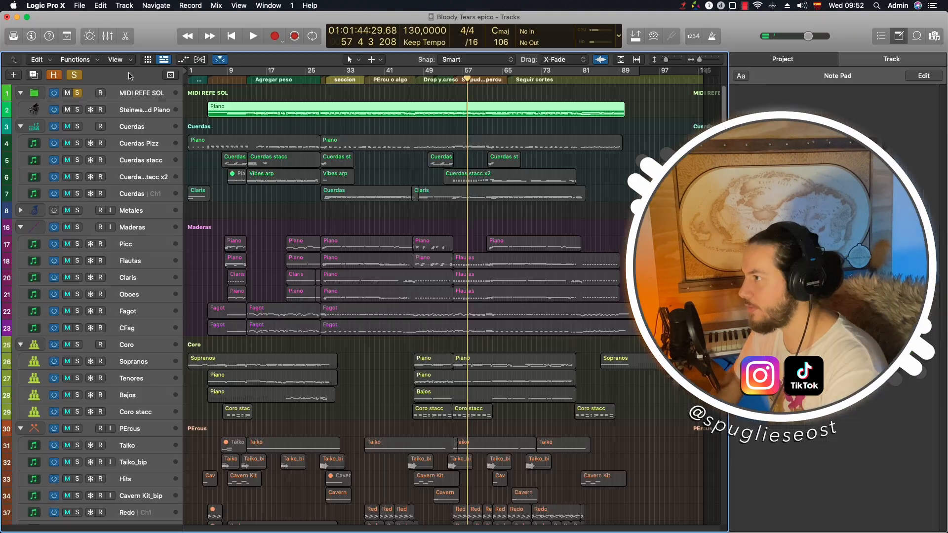
{"action": "left_click", "coordinate": [78, 93]}
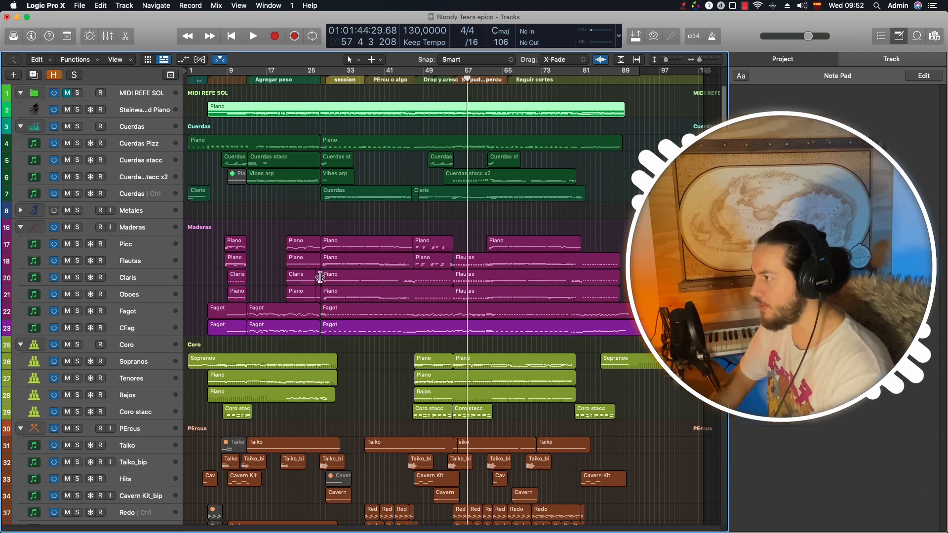
{"action": "scroll", "coordinate": [408, 141], "scroll_direction": "up", "scroll_amount": 4}
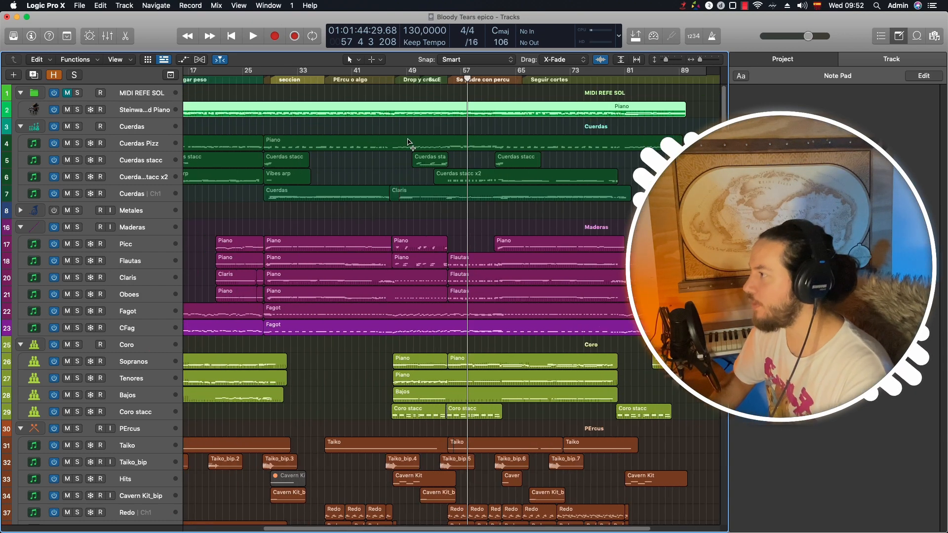
{"action": "left_click", "coordinate": [407, 83]}
{"action": "left_click", "coordinate": [400, 81]}
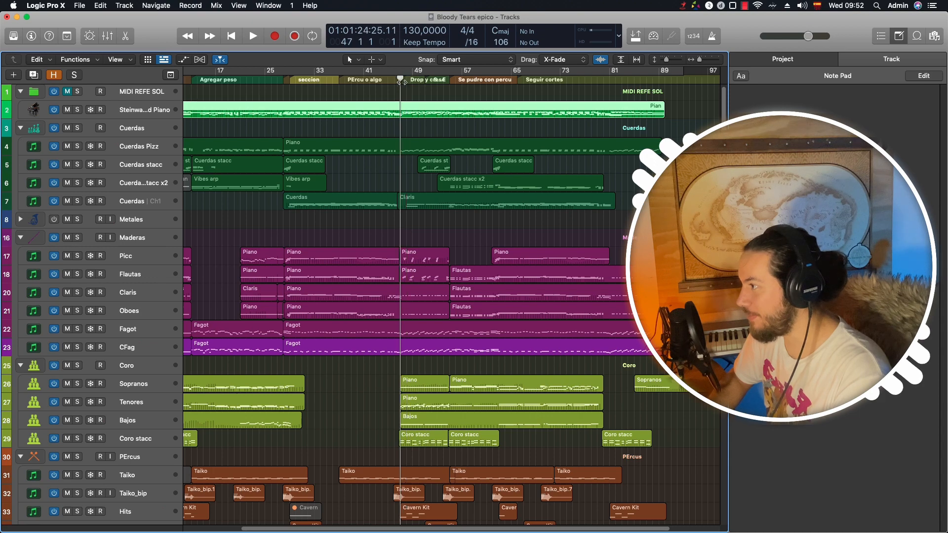
- Solo the Maderas group, open the woodwind regions in the full-window Piano Roll and go to their notes at bar 55
{"action": "left_click", "coordinate": [77, 238]}
{"action": "key", "text": "2"}
{"action": "left_click_drag", "start_coordinate": [445, 236], "coordinate": [473, 354]}
{"action": "key", "text": "super+4"}
{"action": "key", "text": "super+Right"}
{"action": "key", "text": "super+Right"}
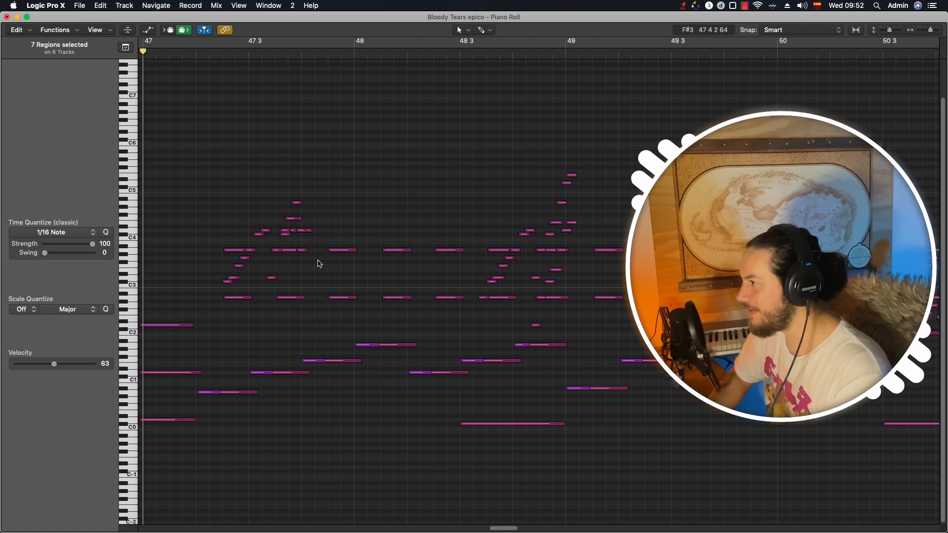
{"action": "left_click_drag", "start_coordinate": [542, 529], "coordinate": [554, 532]}
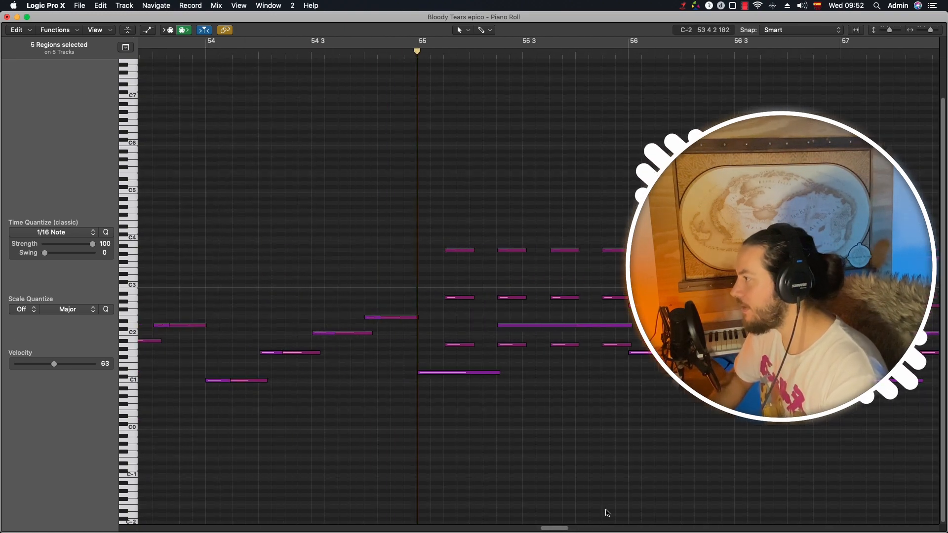
- Play the woodwind passage from bar 55, return to the tracks and take the Maderas group off solo
{"action": "key", "text": "space"}
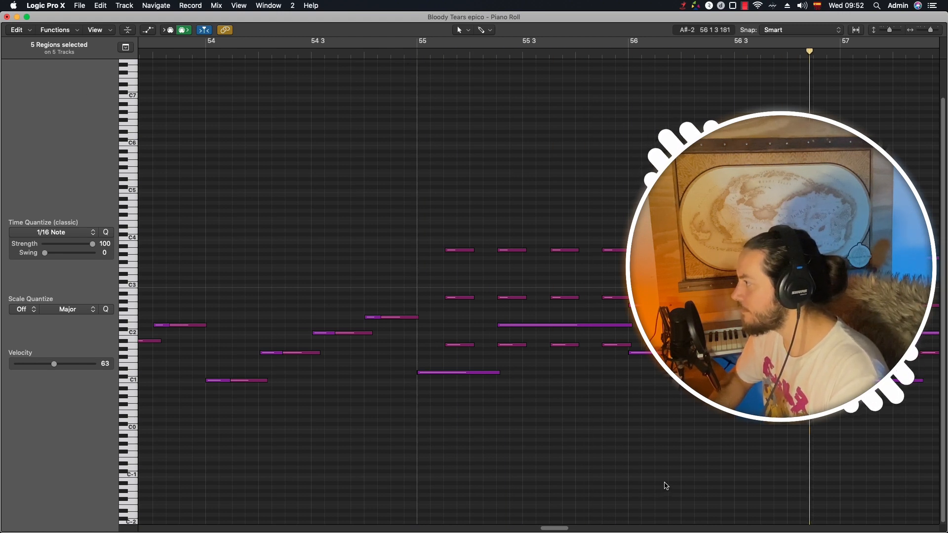
{"action": "key", "text": "space"}
{"action": "key", "text": "1"}
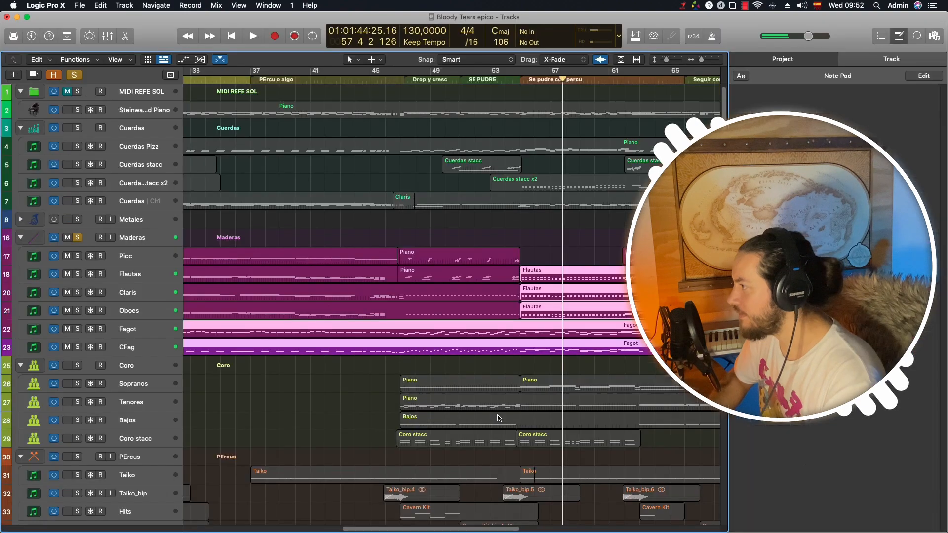
{"action": "scroll", "coordinate": [571, 336], "scroll_direction": "down", "scroll_amount": 3}
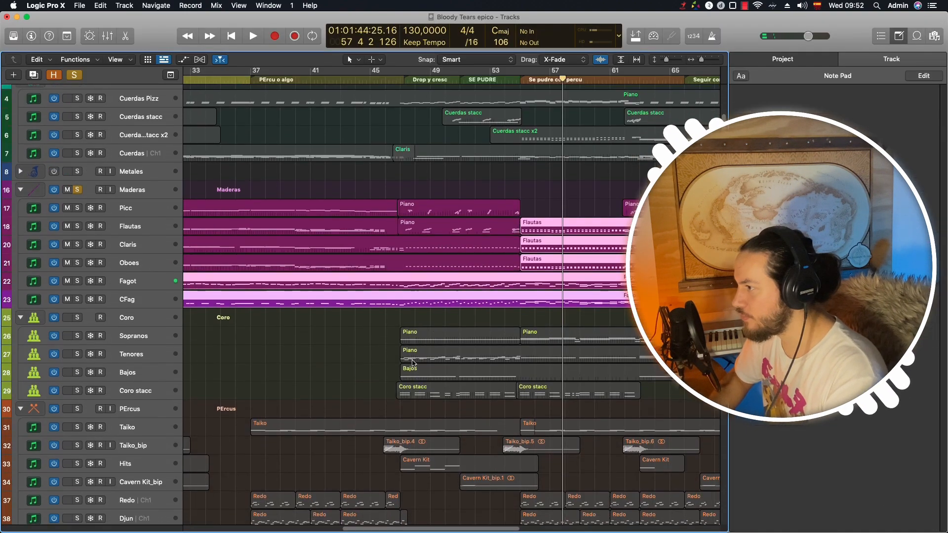
{"action": "scroll", "coordinate": [413, 364], "scroll_direction": "down", "scroll_amount": 1}
{"action": "left_click", "coordinate": [77, 187]}
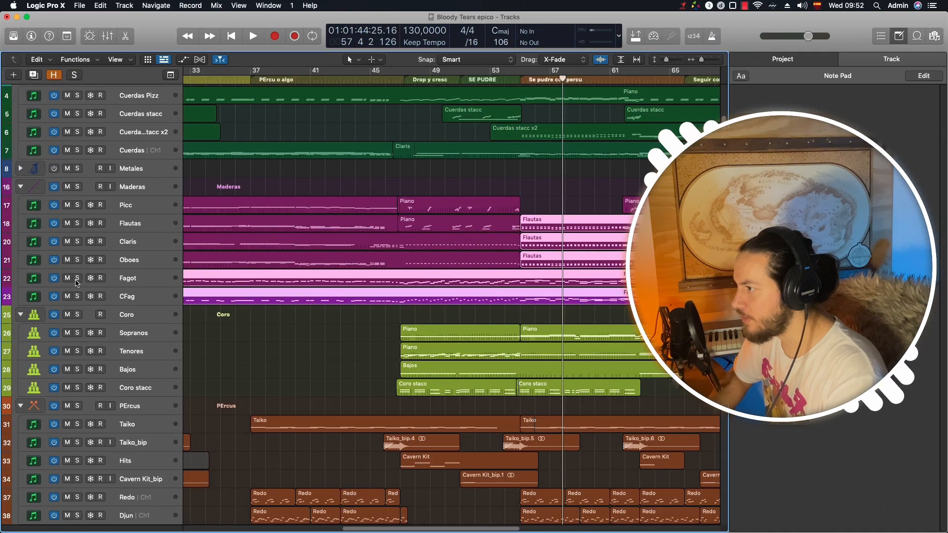
- Solo the Coro group, open its regions in the full-window Piano Roll and play the choir passage from bar 55
{"action": "left_click", "coordinate": [78, 315]}
{"action": "double_click", "coordinate": [565, 329]}
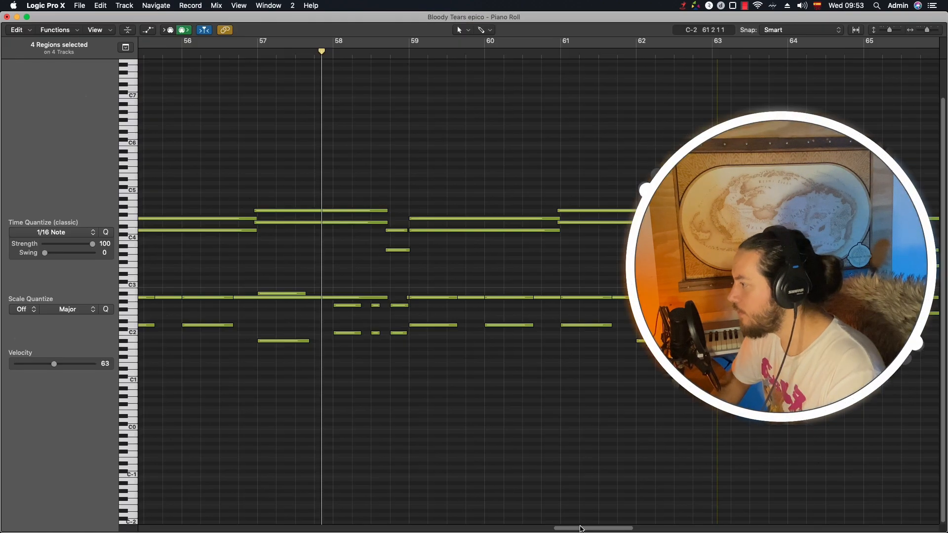
{"action": "scroll", "coordinate": [556, 529], "scroll_direction": "left", "scroll_amount": 2}
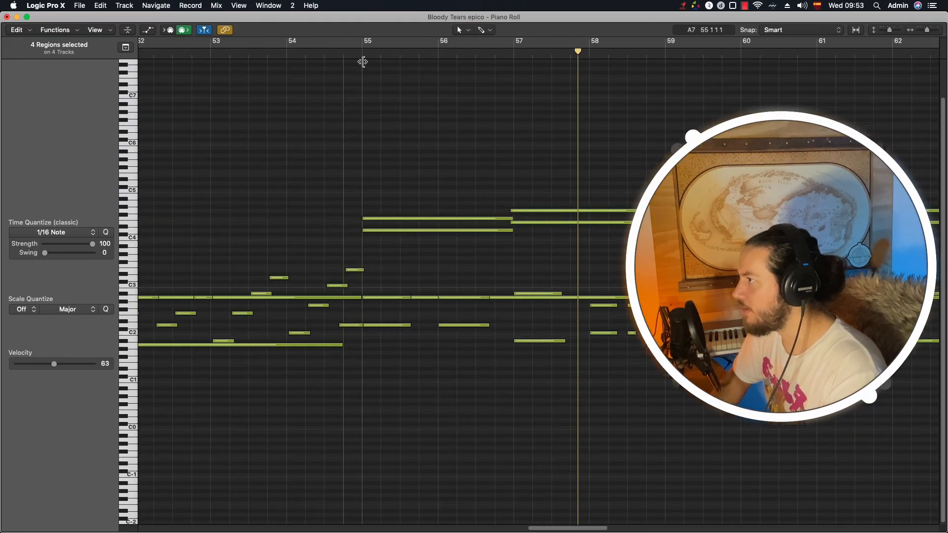
{"action": "left_click", "coordinate": [362, 52]}
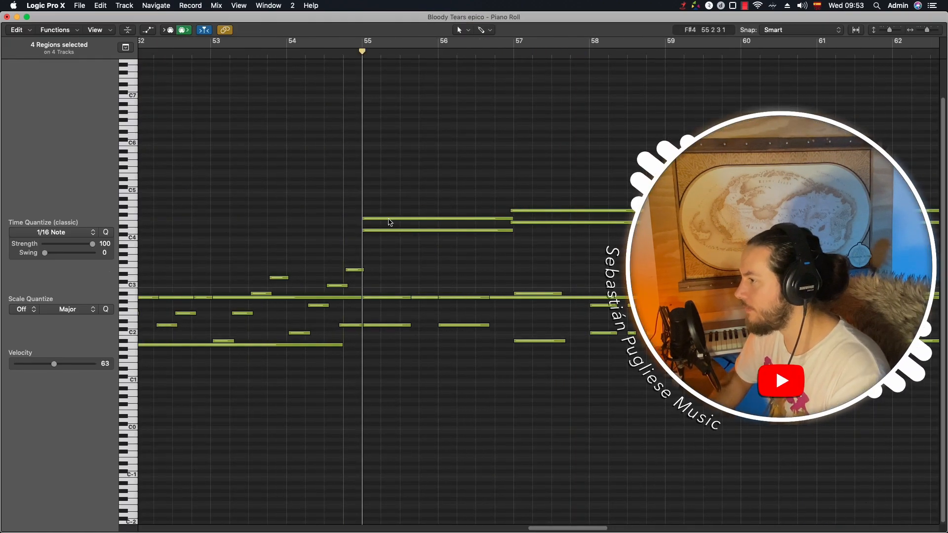
{"action": "key", "text": "space"}
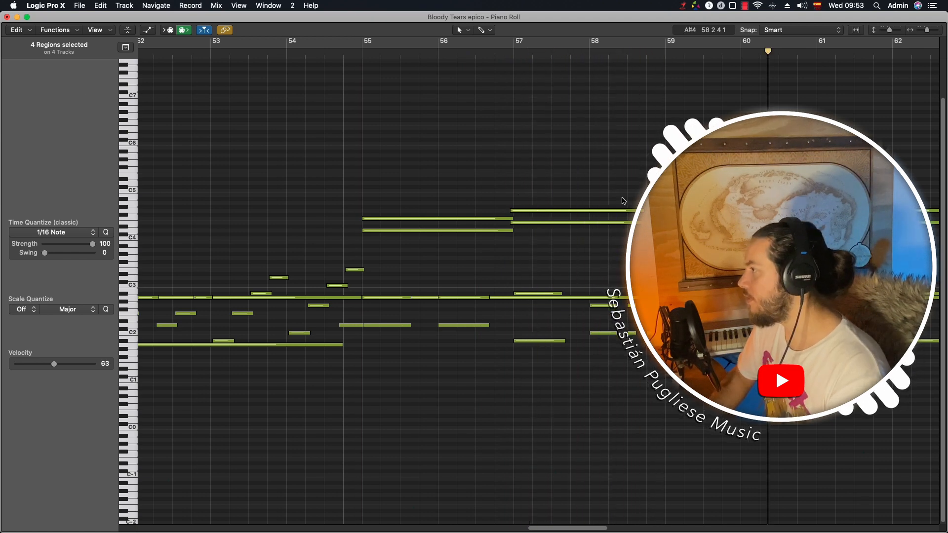
- Select the long high choir notes starting at bar 57, return to the tracks and take the Coro group off solo
{"action": "left_click_drag", "start_coordinate": [622, 199], "coordinate": [627, 224]}
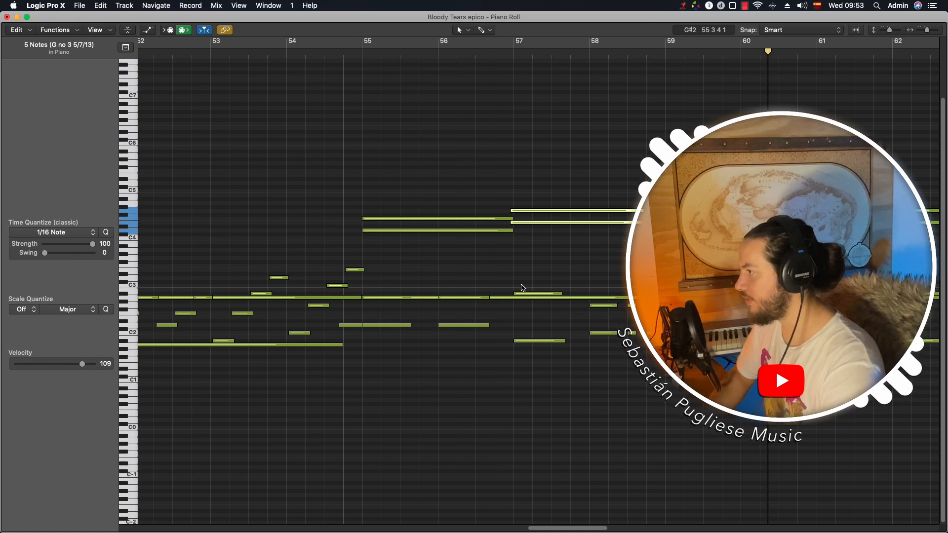
{"action": "key", "text": "super+w"}
{"action": "left_click", "coordinate": [77, 314]}
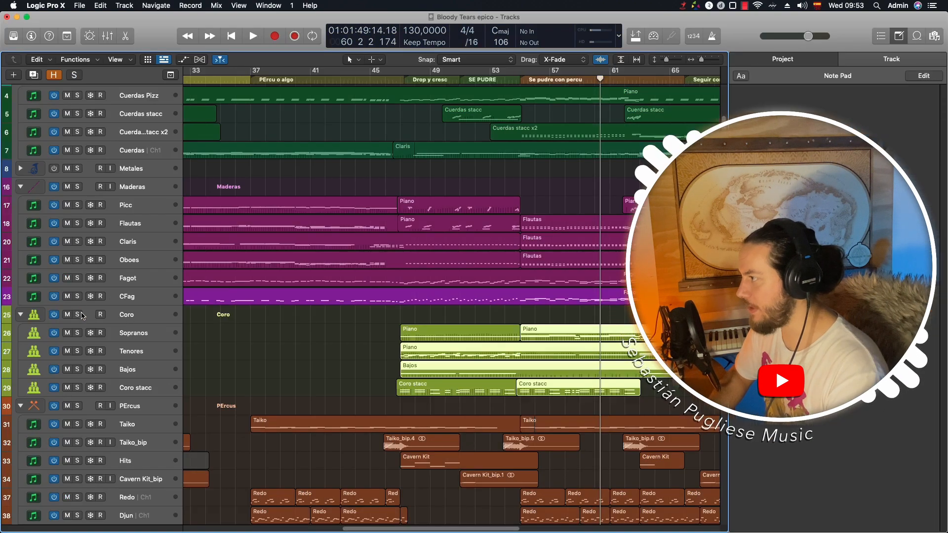
- Solo the PErcus group and play the percussion from just before bar 55
{"action": "scroll", "coordinate": [336, 306], "scroll_direction": "down", "scroll_amount": 5}
{"action": "scroll", "coordinate": [368, 299], "scroll_direction": "down", "scroll_amount": 2}
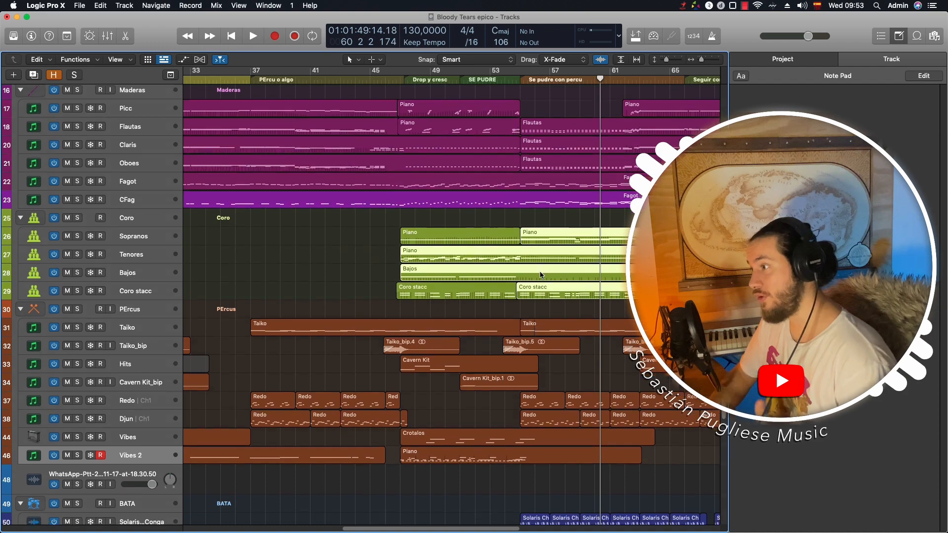
{"action": "scroll", "coordinate": [577, 267], "scroll_direction": "down", "scroll_amount": 2}
{"action": "key", "text": "s"}
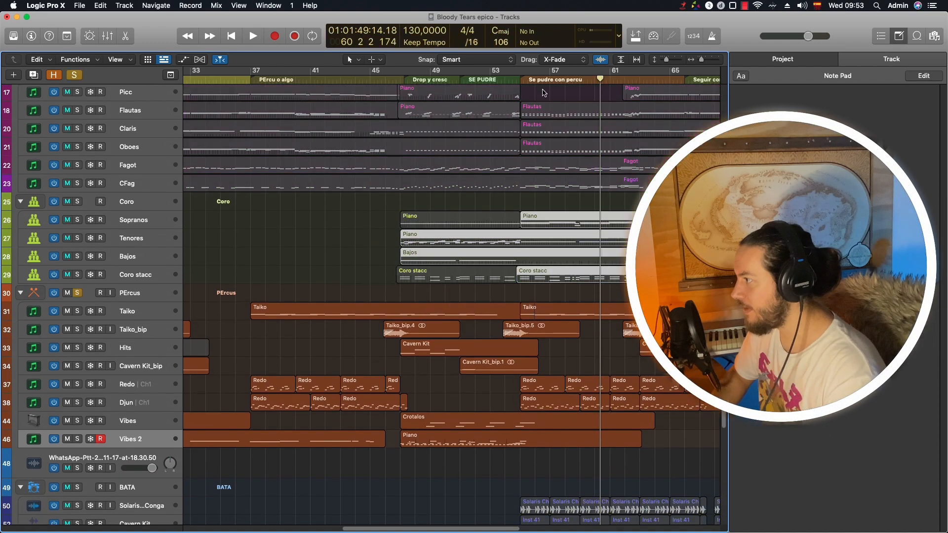
{"action": "left_click", "coordinate": [518, 83]}
{"action": "scroll", "coordinate": [573, 395], "scroll_direction": "down", "scroll_amount": 4}
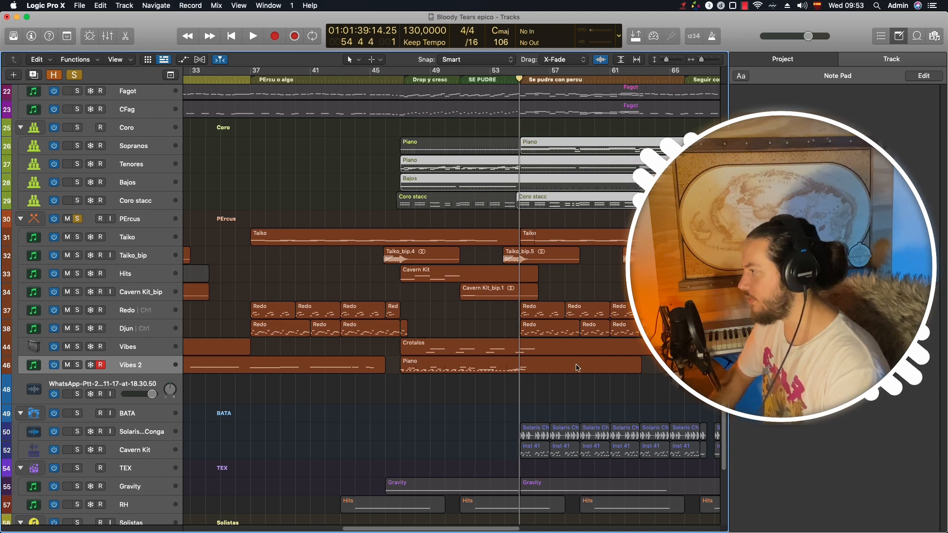
{"action": "key", "text": "space"}
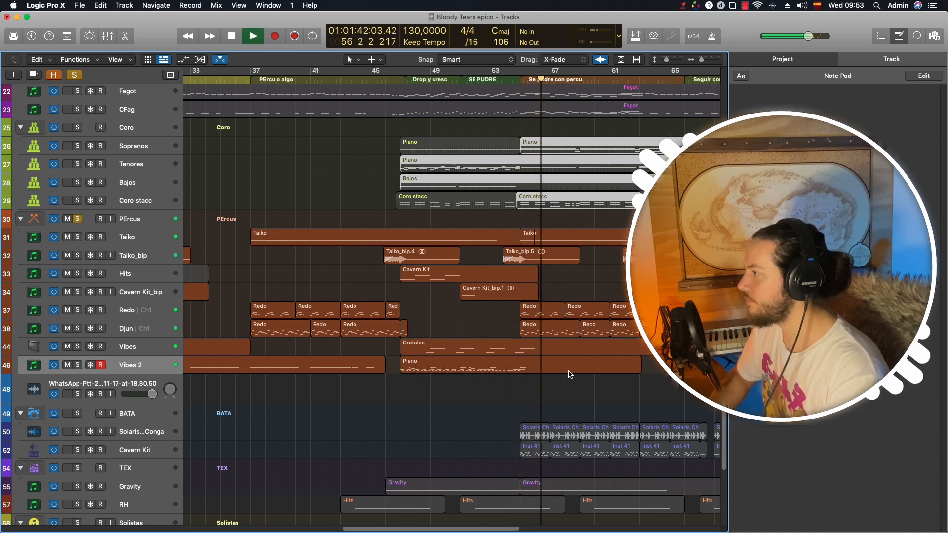
{"action": "key", "text": "space"}
- Add the BATA and TEX groups to the solo and play them with the percussion from bar 55
{"action": "scroll", "coordinate": [423, 176], "scroll_direction": "down", "scroll_amount": 5}
{"action": "left_click", "coordinate": [516, 80]}
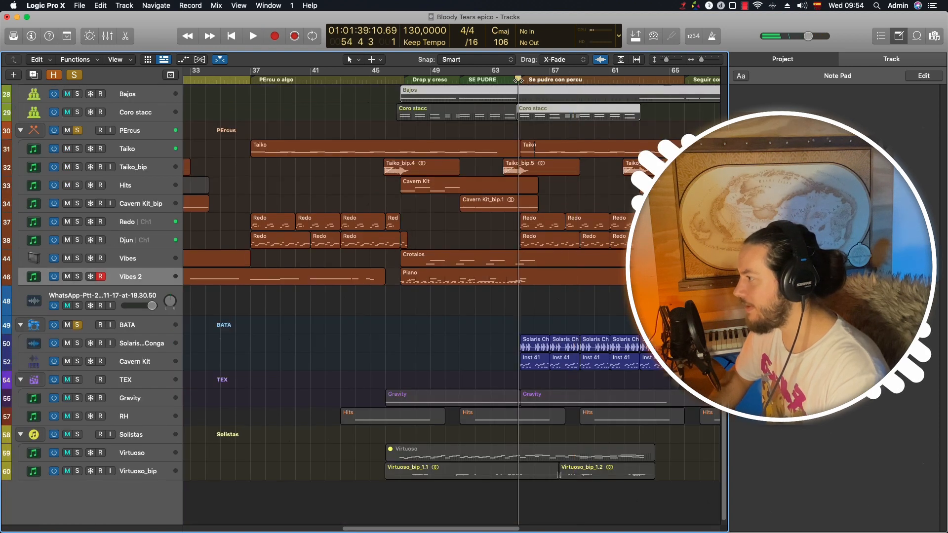
{"action": "key", "text": "space"}
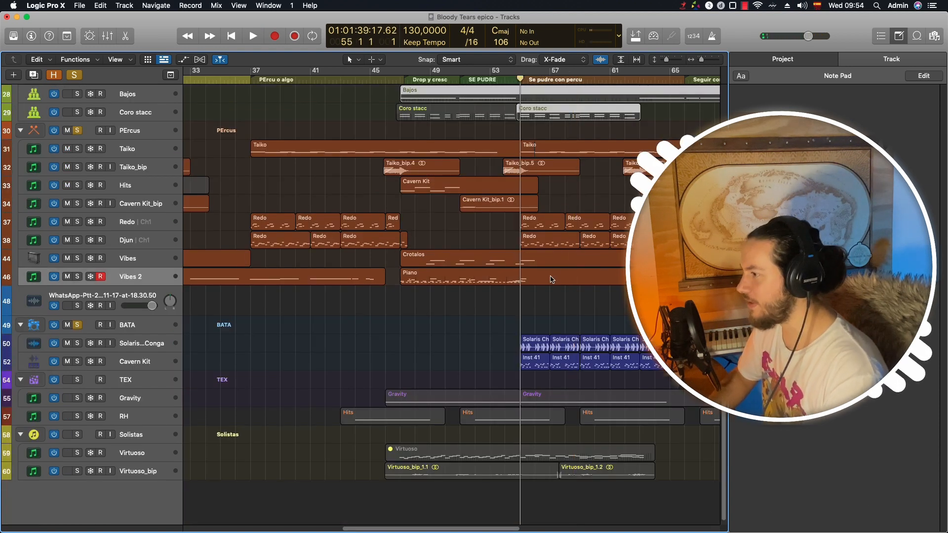
{"action": "key", "text": "space"}
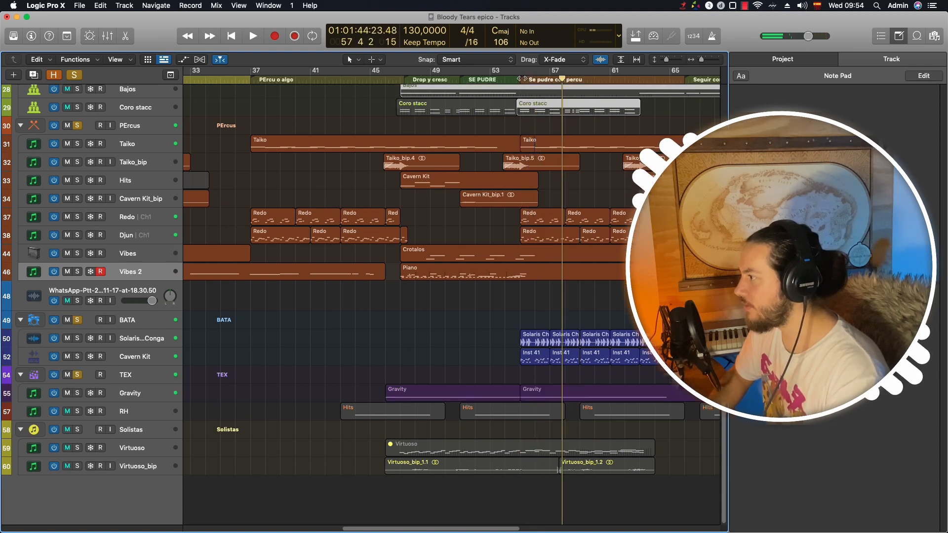
{"action": "key", "text": "space"}
{"action": "scroll", "coordinate": [607, 405], "scroll_direction": "down", "scroll_amount": 1}
{"action": "scroll", "coordinate": [567, 407], "scroll_direction": "up", "scroll_amount": 1}
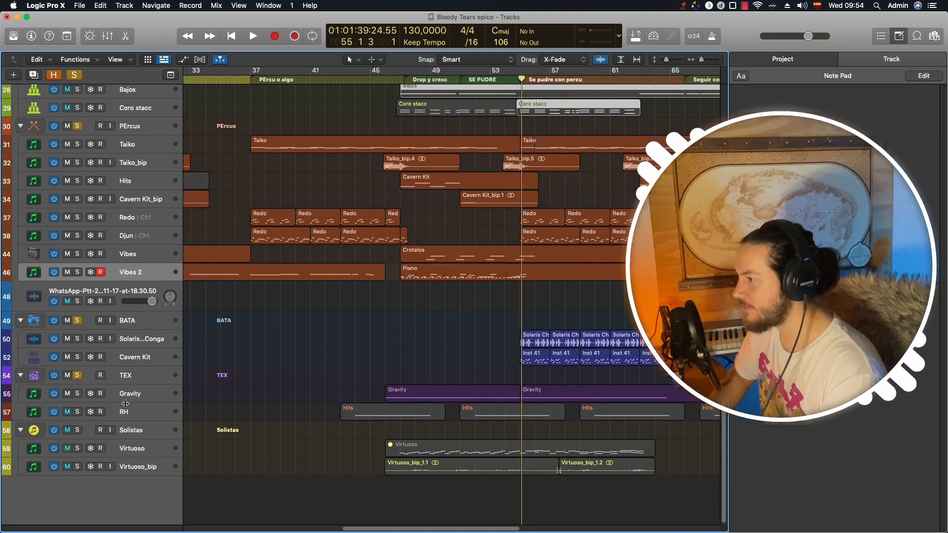
- Take the PErcus, BATA and TEX groups off solo and go back to the string tracks
{"action": "left_click", "coordinate": [77, 377], "text": "alt"}
{"action": "scroll", "coordinate": [227, 345], "scroll_direction": "up", "scroll_amount": 10}
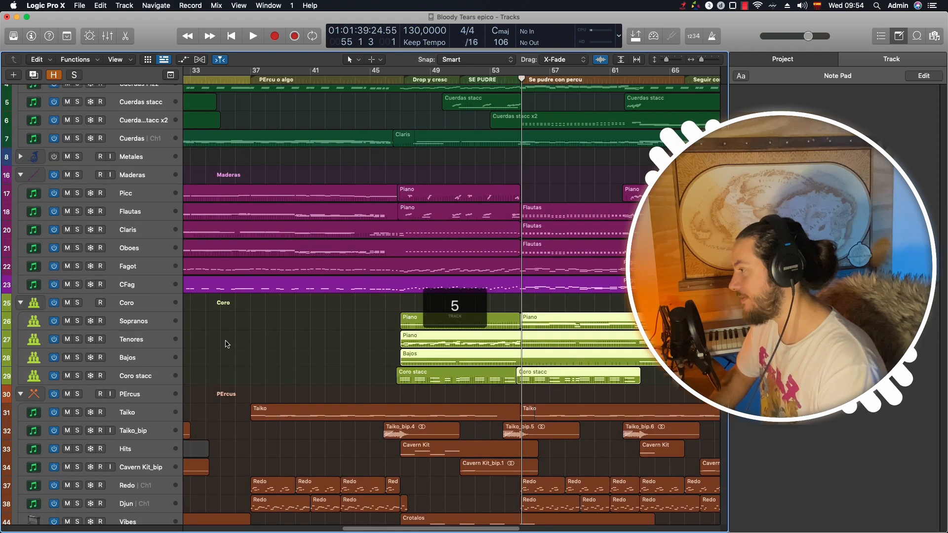
{"action": "scroll", "coordinate": [228, 344], "scroll_direction": "up", "scroll_amount": 4}
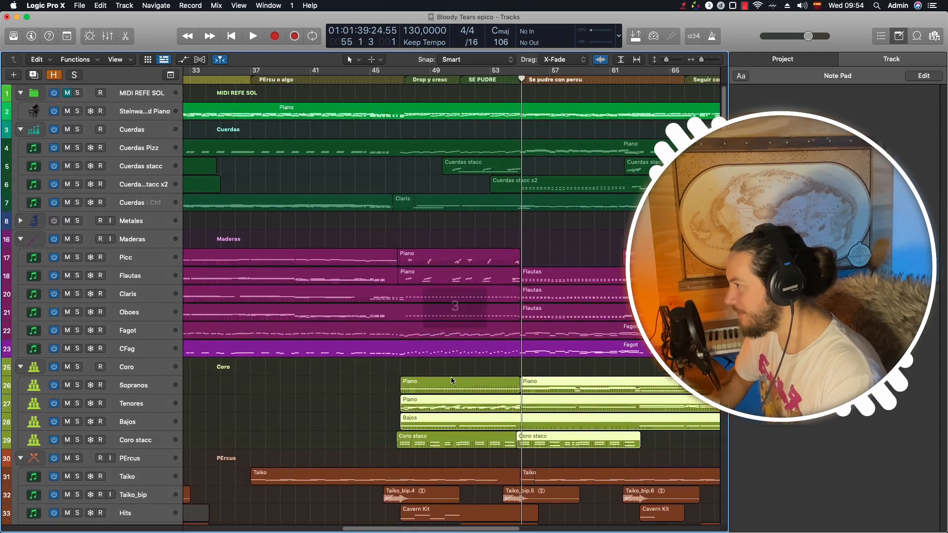
{"action": "scroll", "coordinate": [451, 378], "scroll_direction": "up", "scroll_amount": 1}
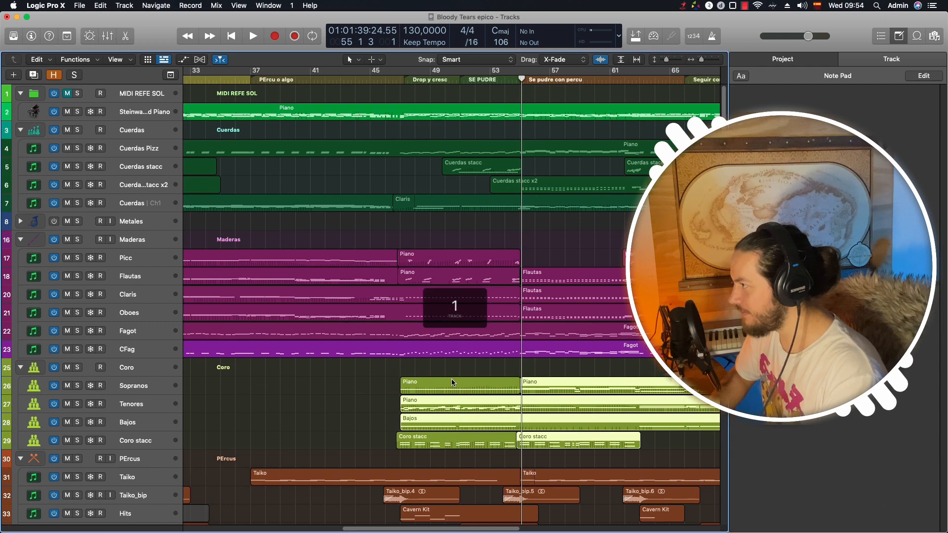
- Solo the Cuerdas group, open its regions at bar 55 in the full-window Piano Roll and play the strings
{"action": "left_click", "coordinate": [77, 130]}
{"action": "left_click_drag", "start_coordinate": [581, 135], "coordinate": [578, 210]}
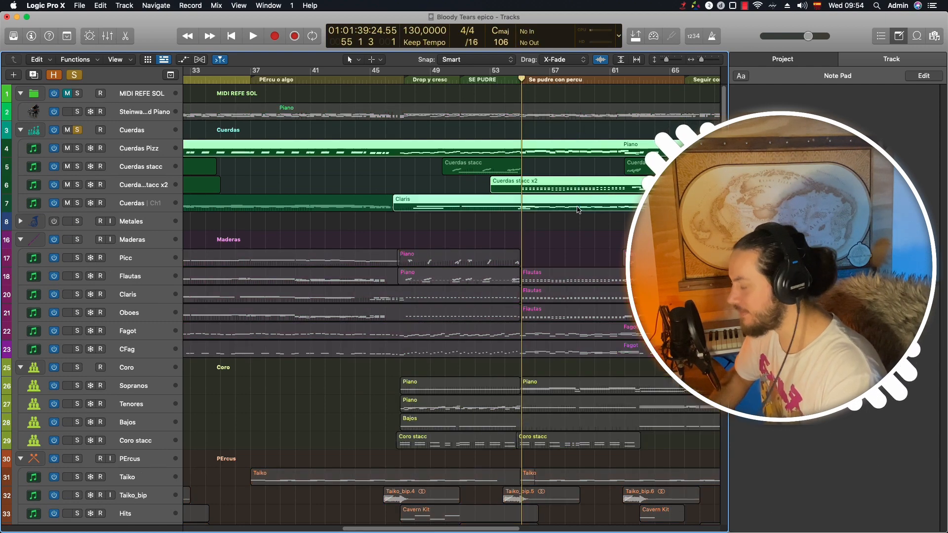
{"action": "key", "text": "2"}
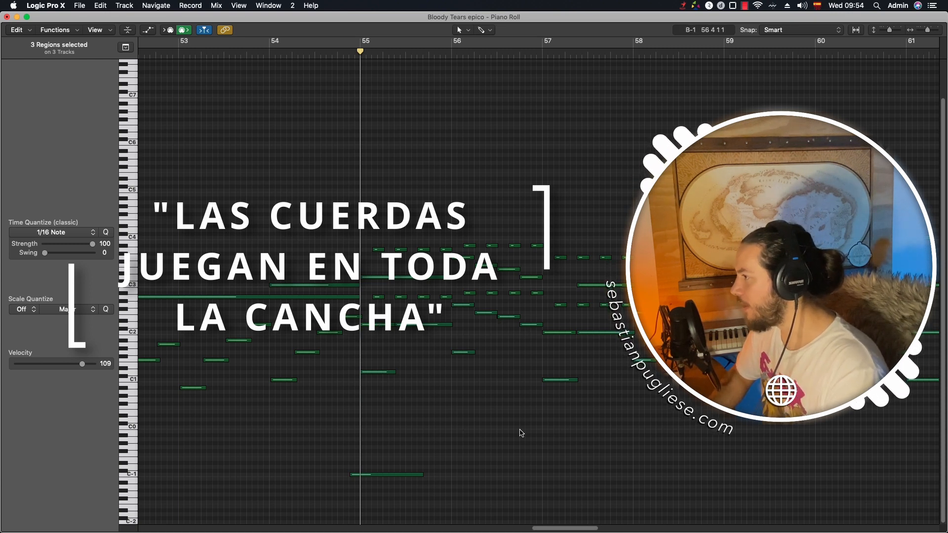
{"action": "key", "text": "space"}
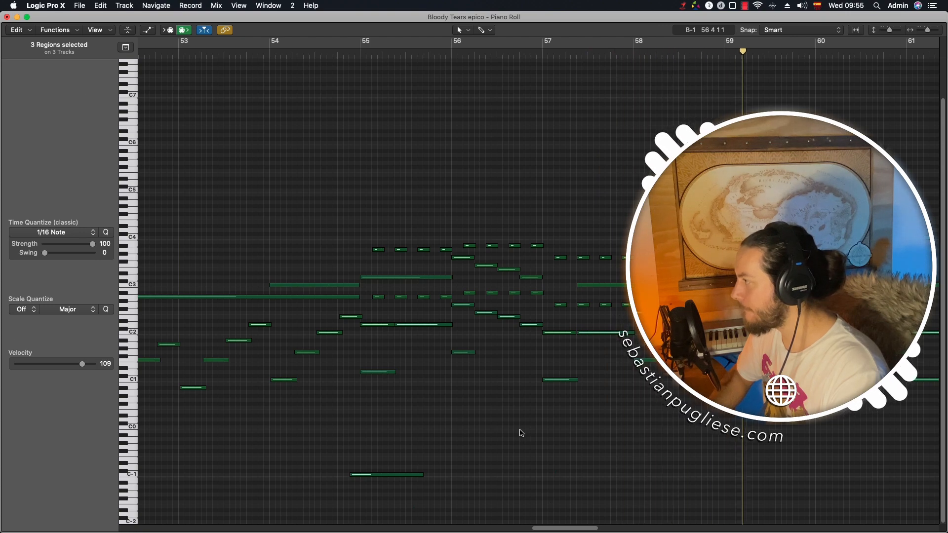
{"action": "key", "text": "space"}
- Return to the tracks with the Cuerdas group off solo and play the full arrangement from bar 55
{"action": "key", "text": "1"}
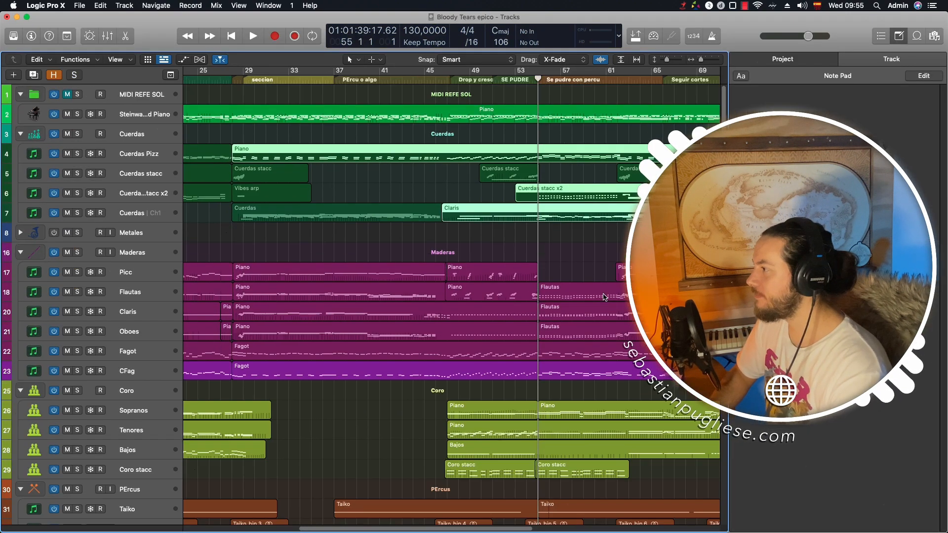
{"action": "key", "text": "space"}
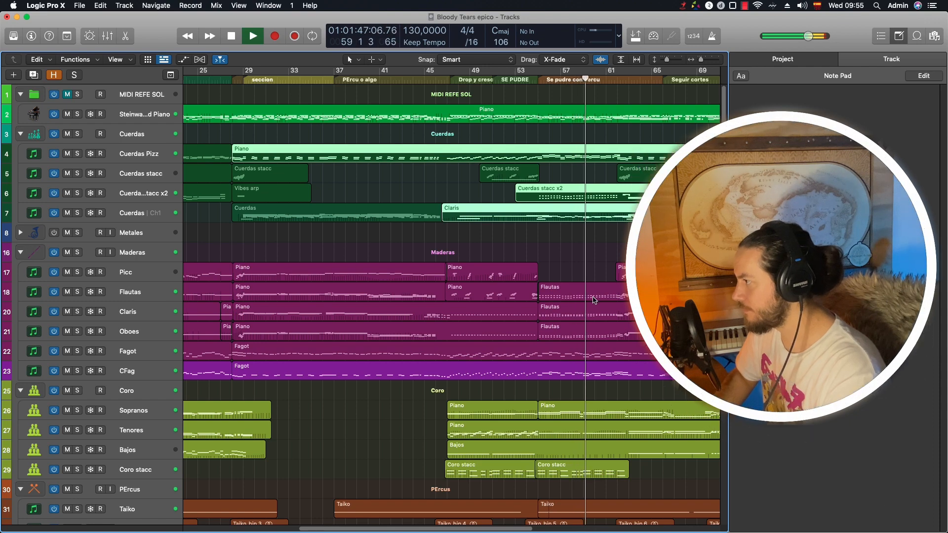
- Show the whole arrangement's timeline and play the full mix from about bar 21 in the Agregar peso section
{"action": "scroll", "coordinate": [425, 295], "scroll_direction": "down", "scroll_amount": 5}
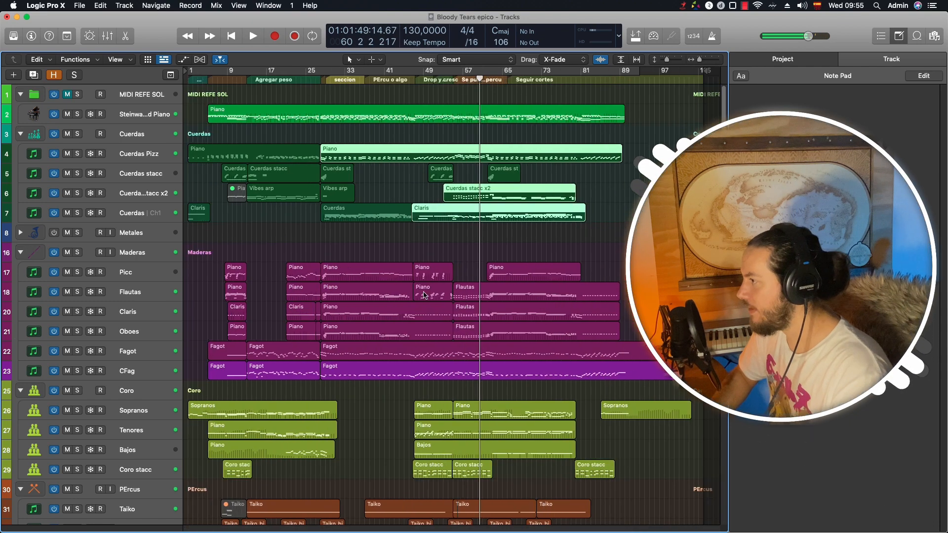
{"action": "key", "text": "super+Up"}
{"action": "key", "text": "super+Up"}
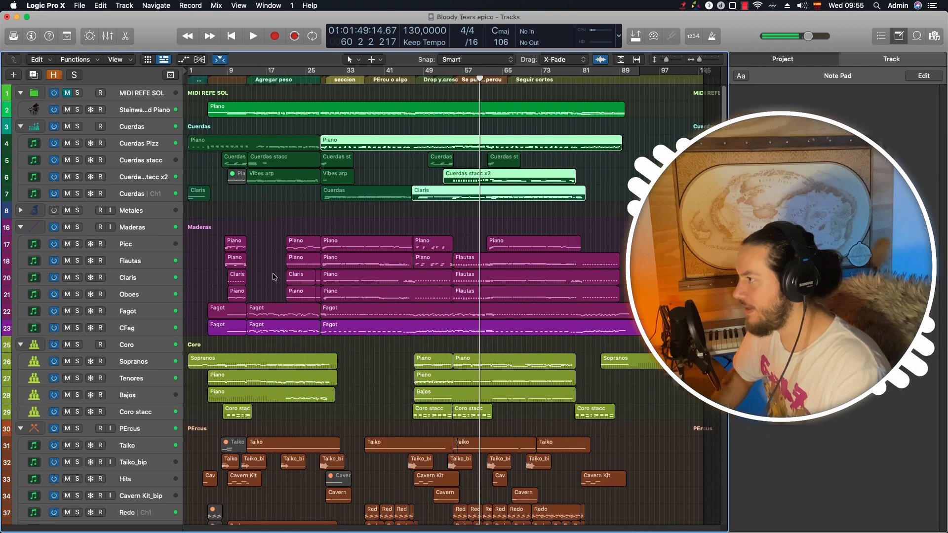
{"action": "left_click", "coordinate": [247, 82]}
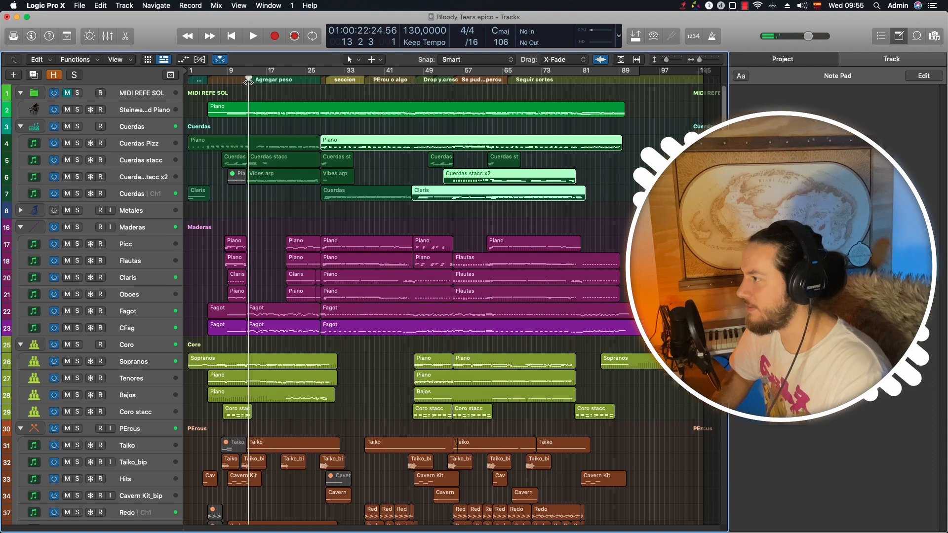
{"action": "left_click", "coordinate": [285, 82]}
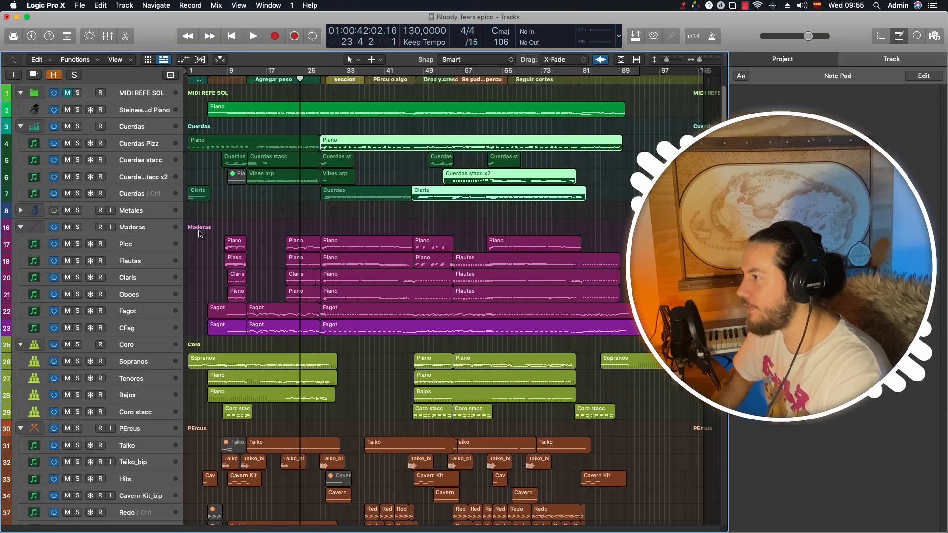
- Solo the Picc and Flautas tracks and play their passage from bar 21 up to about bar 28
{"action": "left_click_drag", "start_coordinate": [77, 244], "coordinate": [77, 262]}
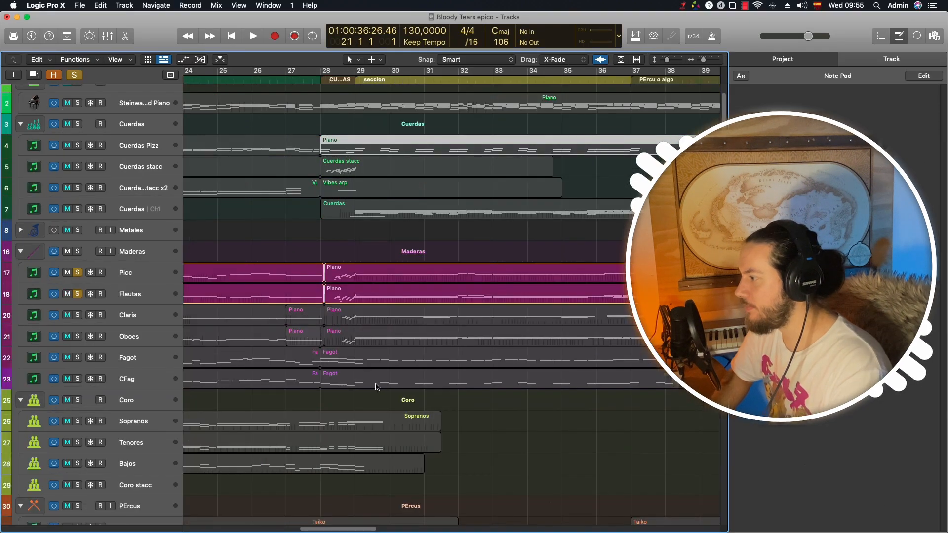
{"action": "key", "text": "space"}
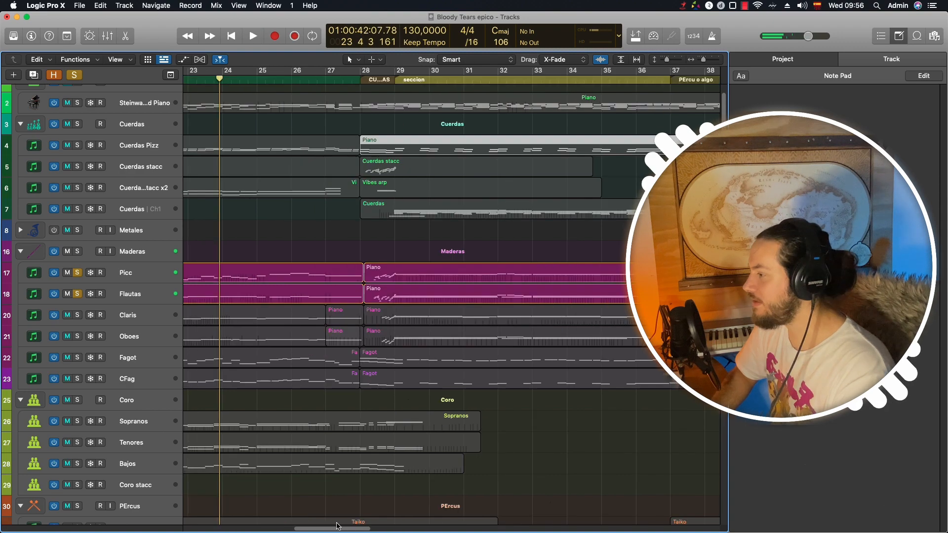
{"action": "left_click_drag", "start_coordinate": [335, 530], "coordinate": [309, 530]}
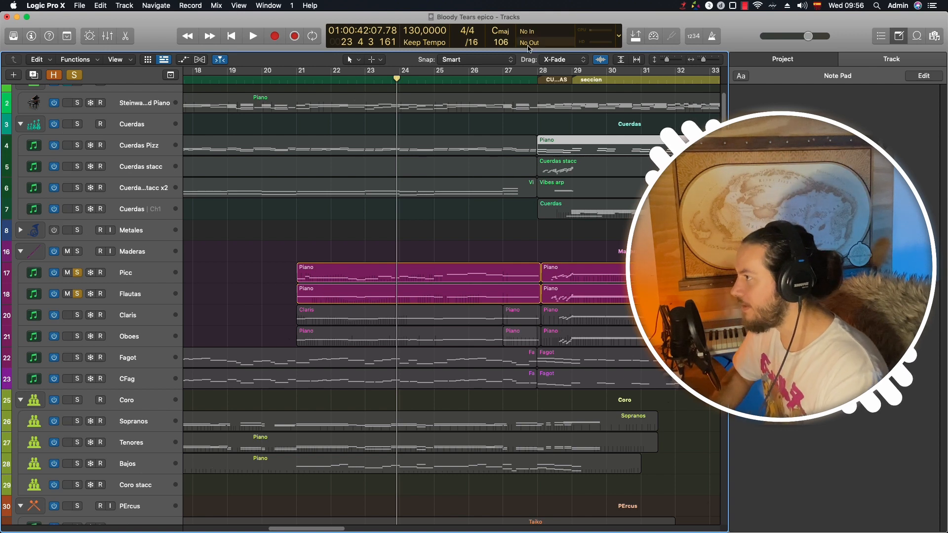
{"action": "key", "text": "space"}
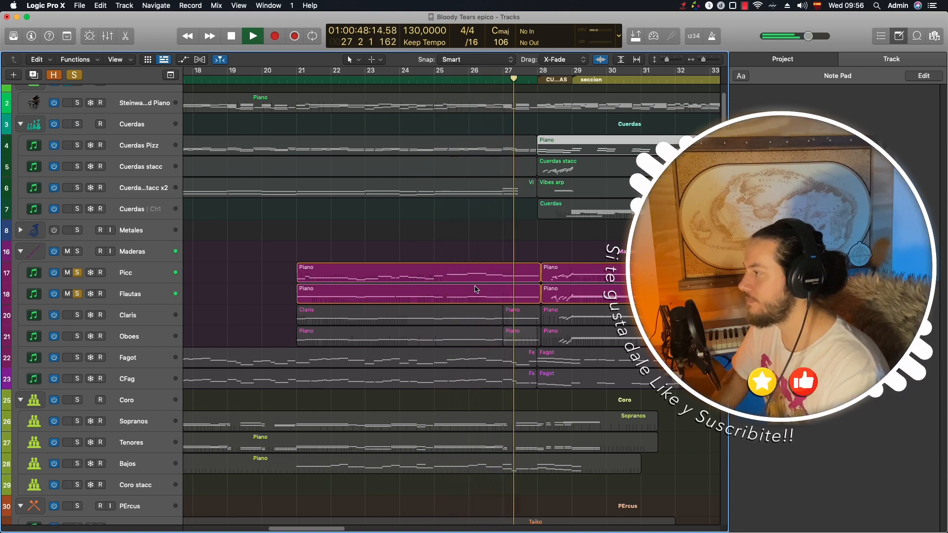
{"action": "key", "text": "space"}
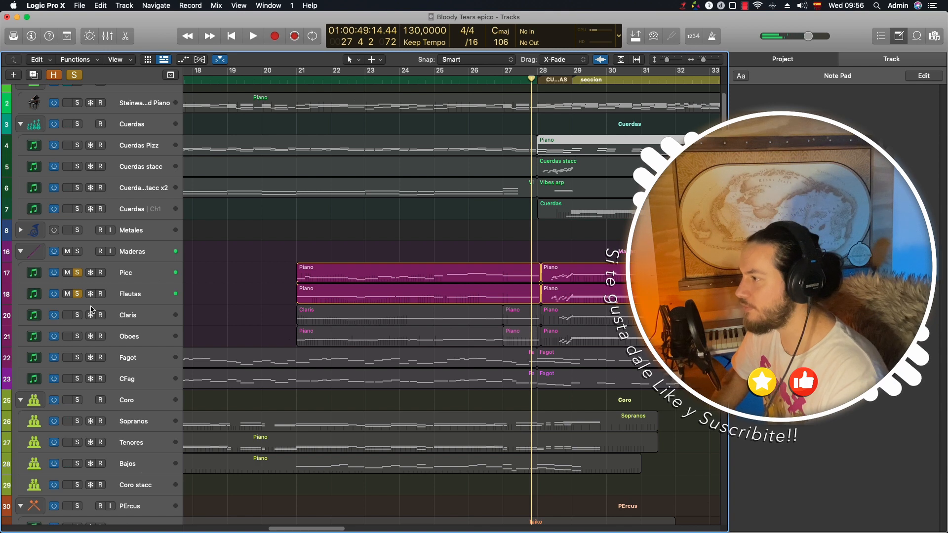
- Add Claris, Oboes and Cuerdas Pizz to the soloed flutes and play the passage from about bar 23
{"action": "left_click", "coordinate": [80, 316]}
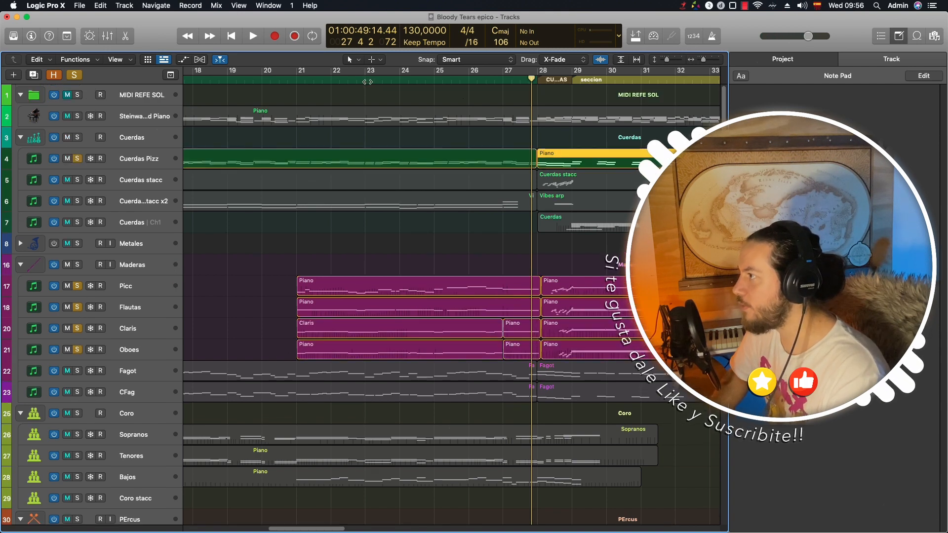
{"action": "left_click", "coordinate": [368, 82]}
{"action": "key", "text": "space"}
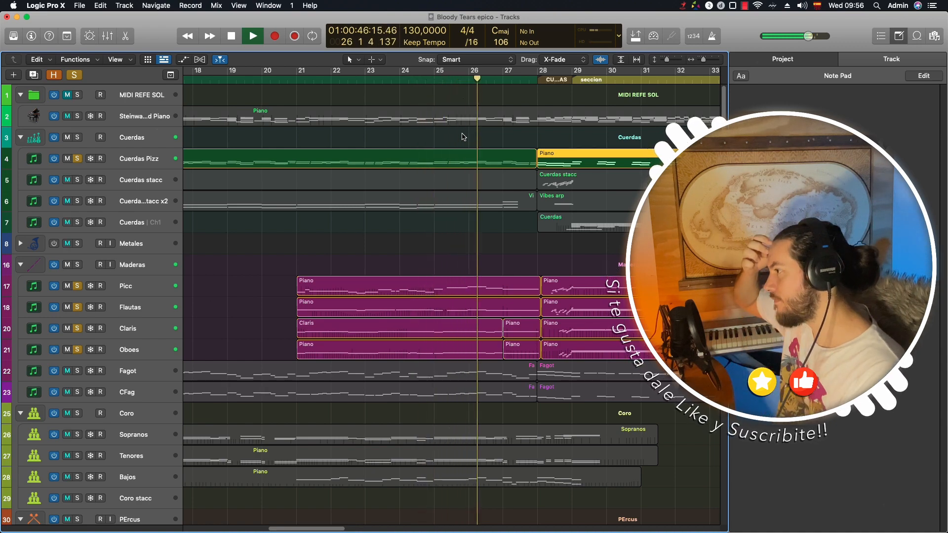
{"action": "key", "text": "space"}
- Replace the solos with the MIDI REFE SOL reference, open its piano region at bar 29 in the Piano Roll, and play its melody
{"action": "key", "text": "super+Left"}
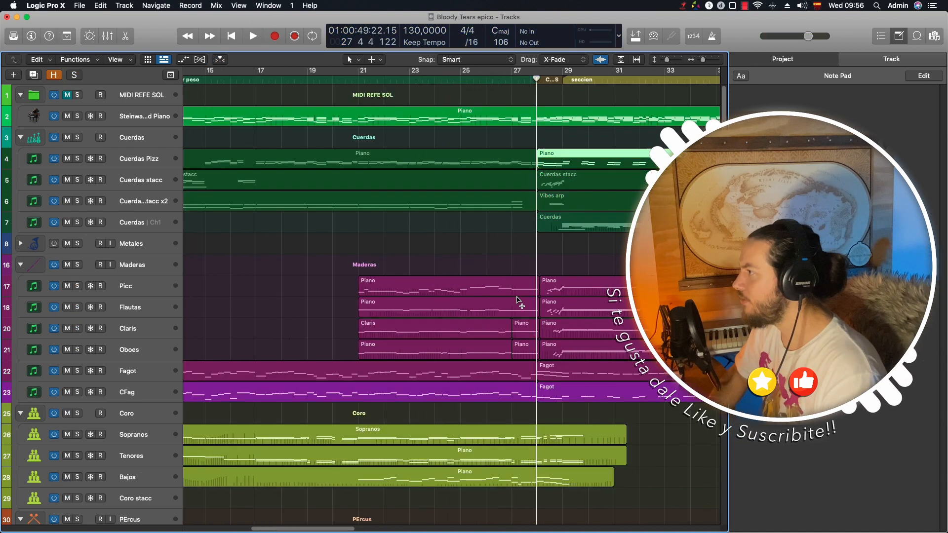
{"action": "key", "text": "super+Left"}
{"action": "key", "text": "super+Left"}
{"action": "left_click_drag", "start_coordinate": [314, 529], "coordinate": [382, 528]}
{"action": "scroll", "coordinate": [485, 419], "scroll_direction": "down", "scroll_amount": 5}
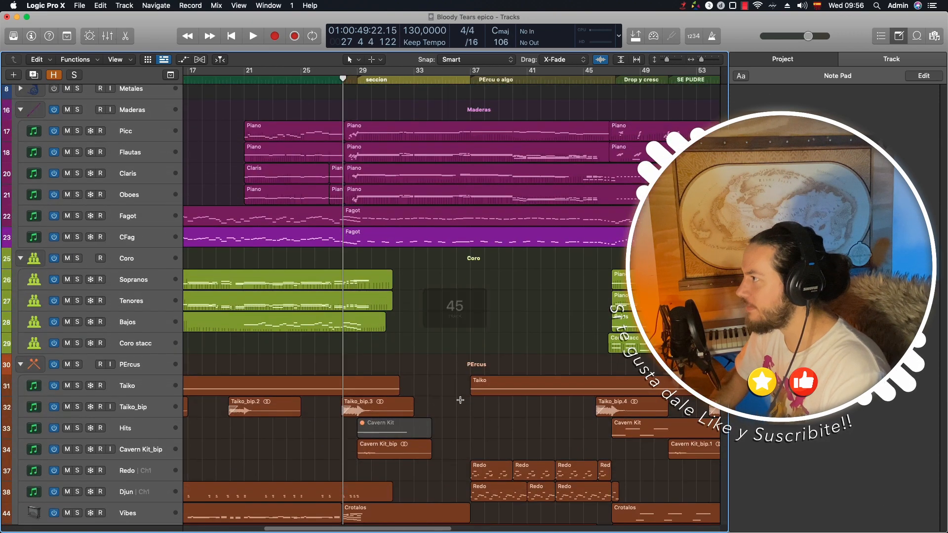
{"action": "key", "text": "super+Left"}
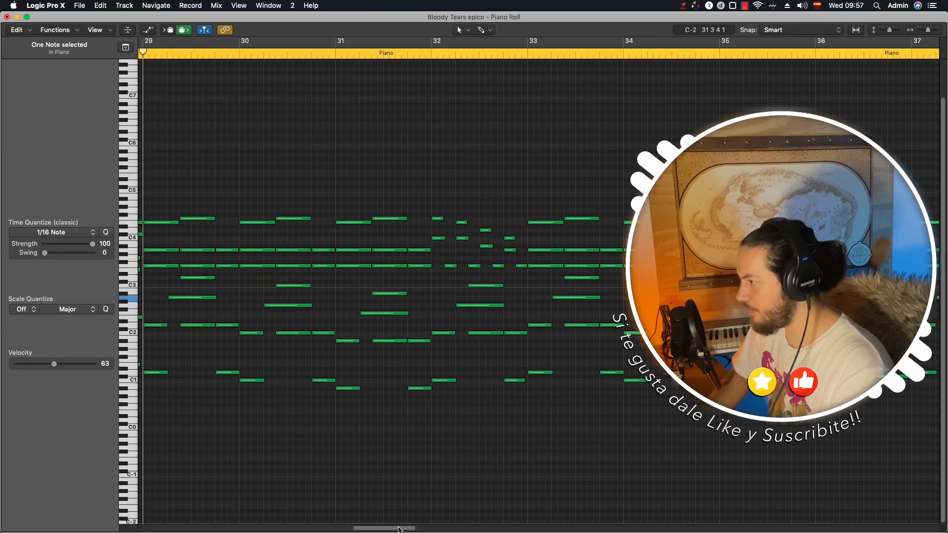
{"action": "left_click_drag", "start_coordinate": [399, 530], "coordinate": [379, 529]}
{"action": "left_click_drag", "start_coordinate": [379, 206], "coordinate": [420, 228]}
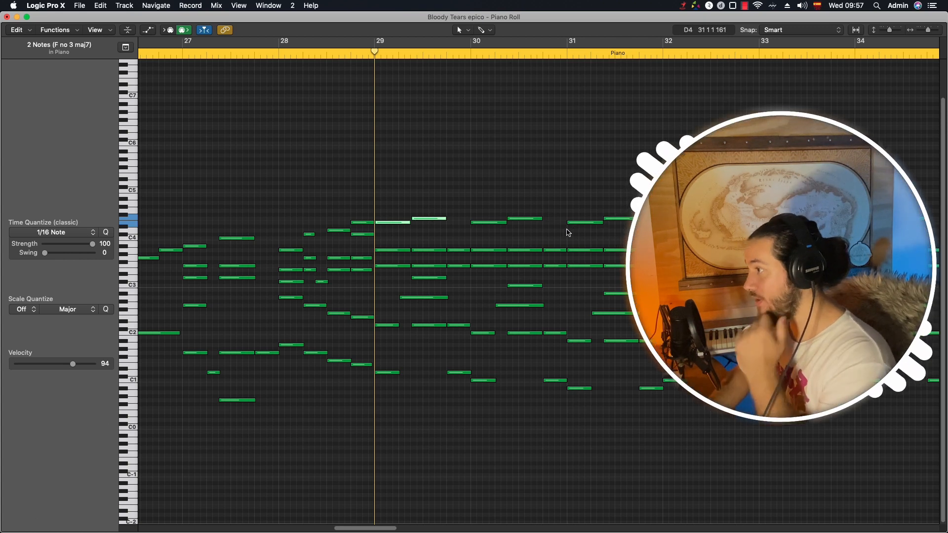
{"action": "key", "text": "space"}
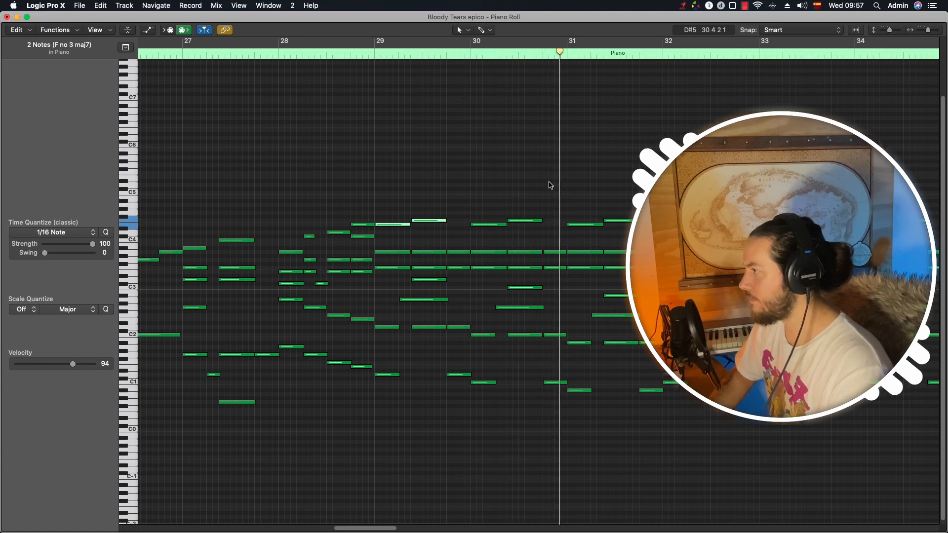
- Return to the tracks, take the MIDI REFE SOL reference off solo and place the playhead at bar 29
{"action": "key", "text": "1"}
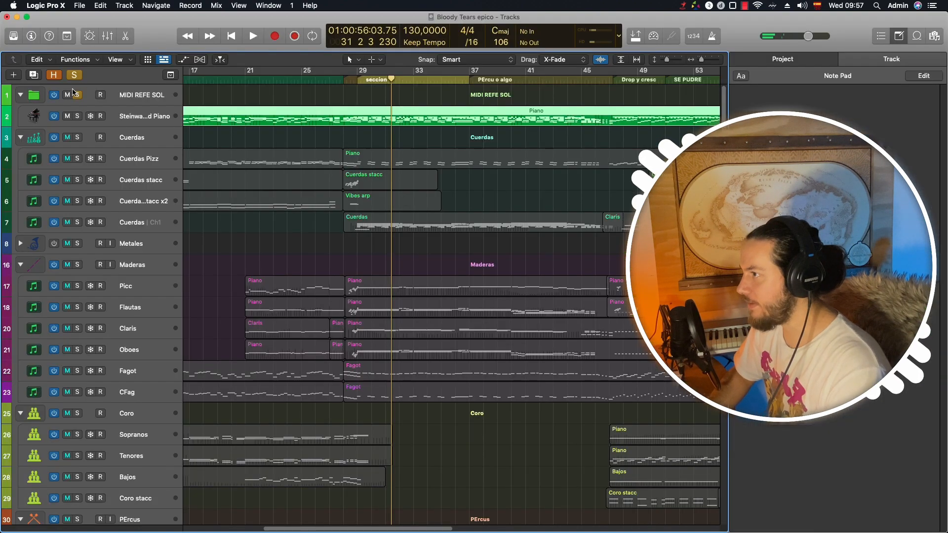
{"action": "left_click", "coordinate": [75, 94]}
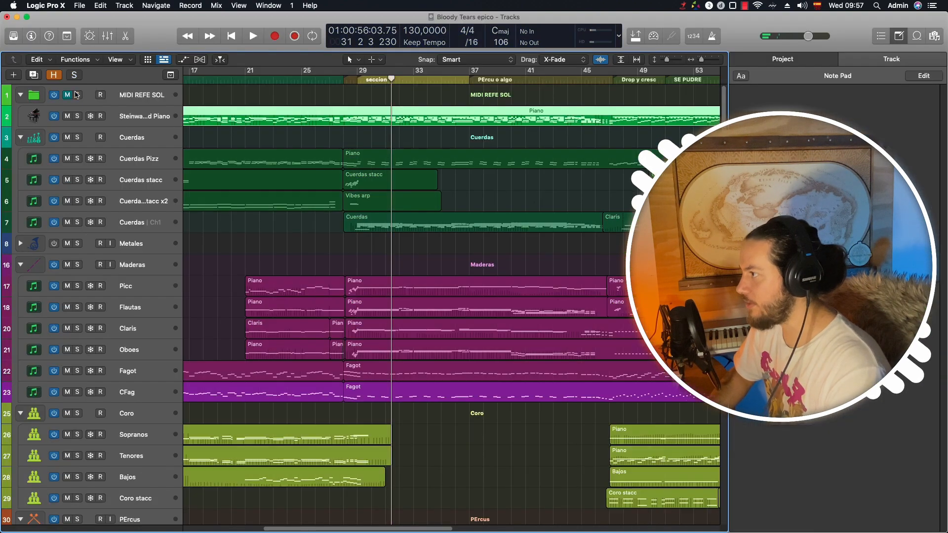
{"action": "left_click", "coordinate": [359, 77]}
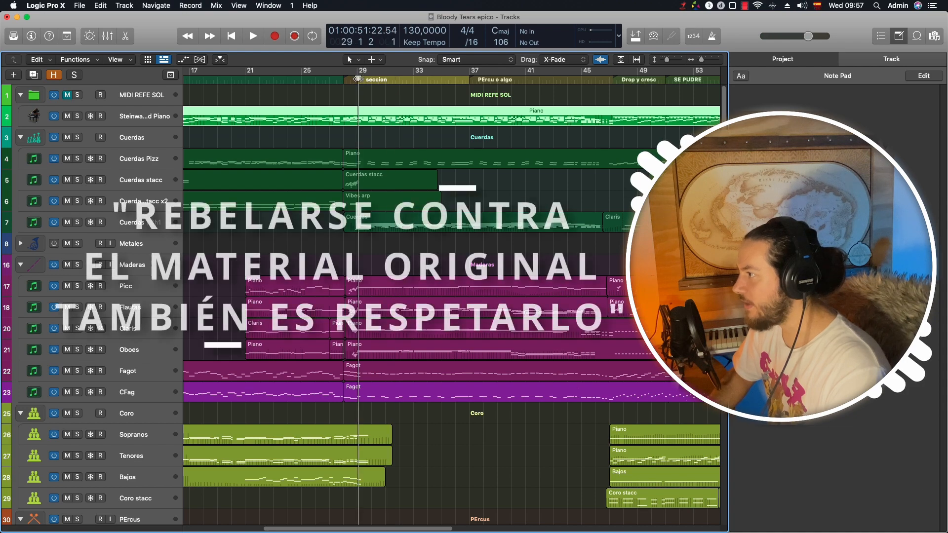
- Solo the sustained Cuerdas track, open its region in the Piano Roll and play the chords from bar 29
{"action": "left_click", "coordinate": [77, 223]}
{"action": "double_click", "coordinate": [394, 223]}
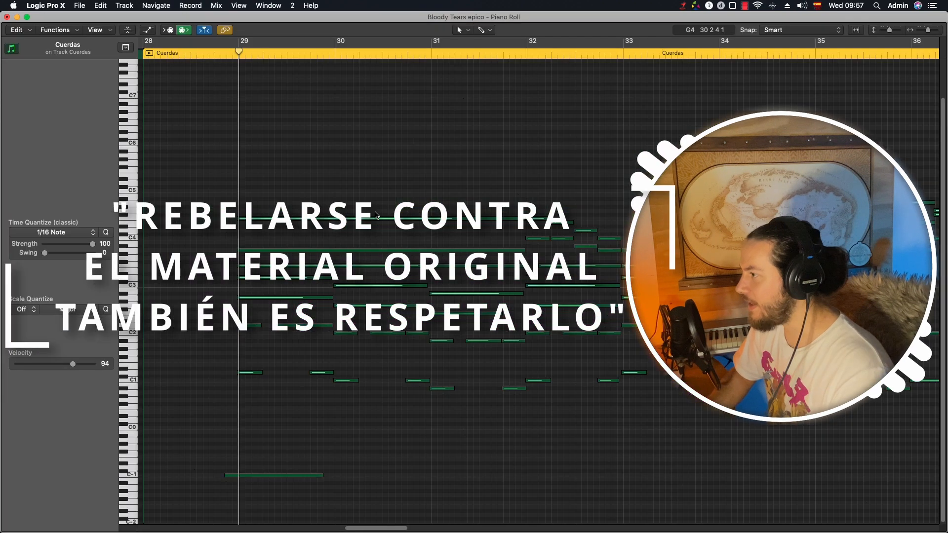
{"action": "left_click_drag", "start_coordinate": [381, 528], "coordinate": [376, 528]}
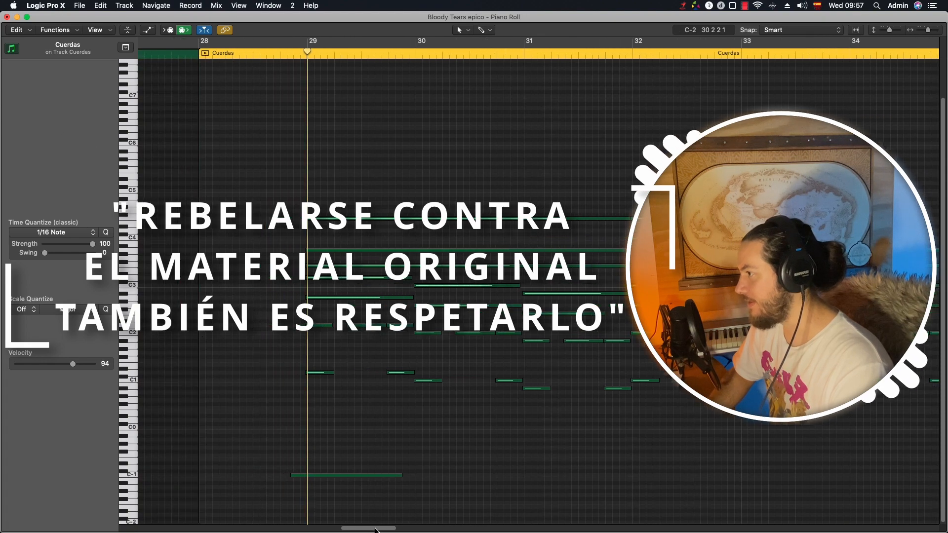
{"action": "key", "text": "super+Right"}
{"action": "key", "text": "super+Right"}
{"action": "key", "text": "super+Left"}
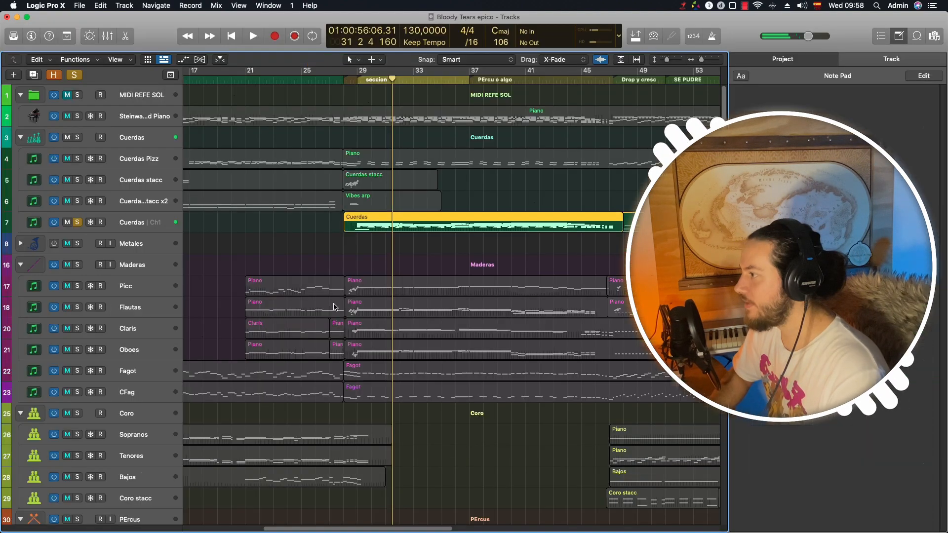
- Solo the Maderas group as well and play its regions in the Piano Roll from the end of bar 27
{"action": "left_click", "coordinate": [77, 265]}
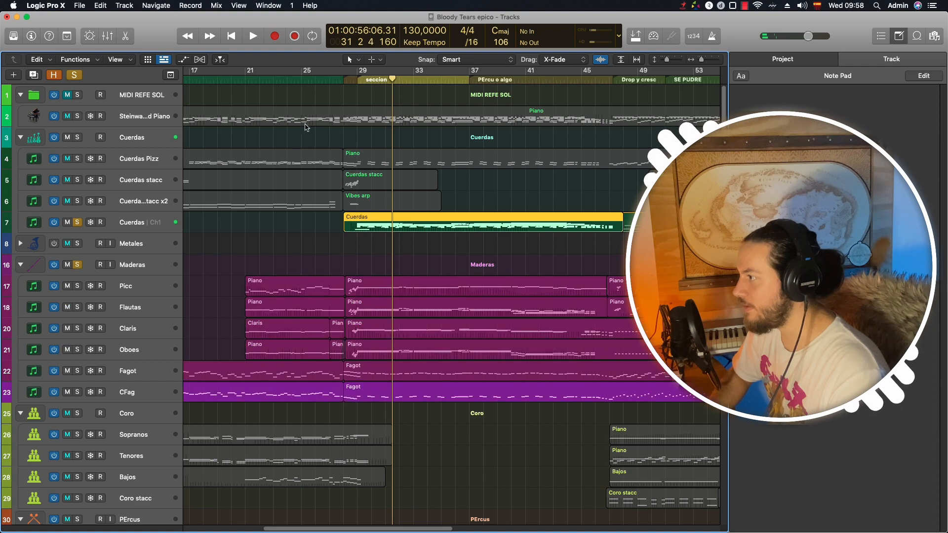
{"action": "left_click", "coordinate": [343, 80]}
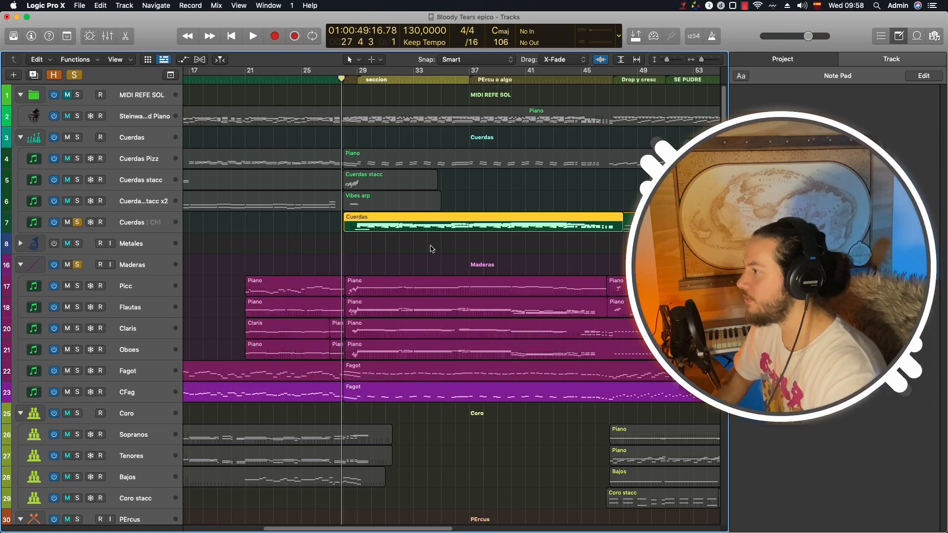
{"action": "key", "text": "2"}
{"action": "key", "text": "space"}
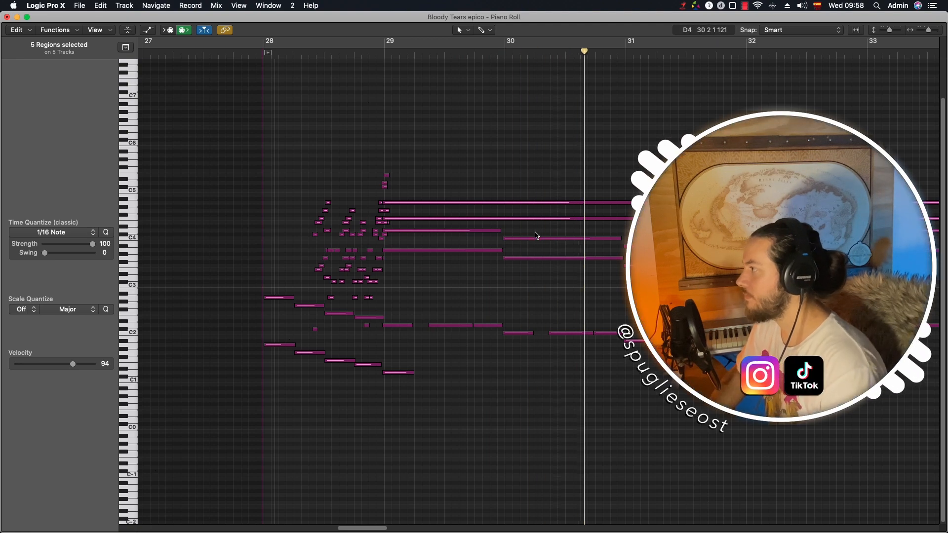
- Return to the tracks, turn off all solos and look over the whole arrangement down to the BATA group
{"action": "key", "text": "1"}
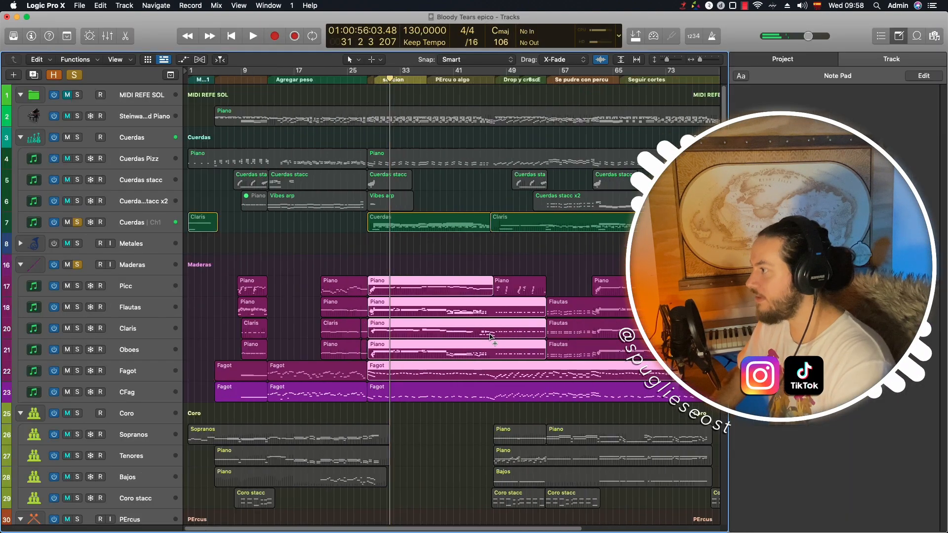
{"action": "key", "text": "super+Up"}
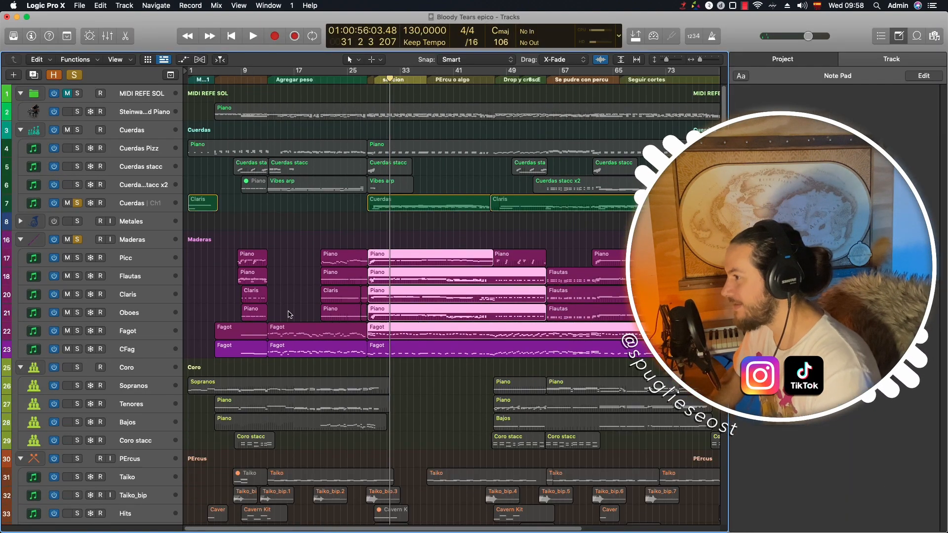
{"action": "key", "text": "ctrl+alt+super+s"}
{"action": "scroll", "coordinate": [372, 321], "scroll_direction": "down", "scroll_amount": 3}
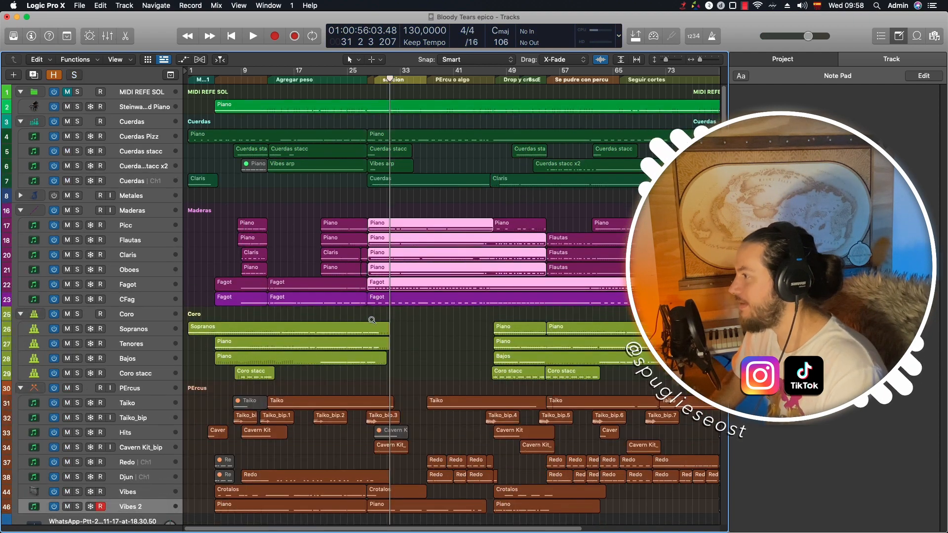
{"action": "scroll", "coordinate": [448, 332], "scroll_direction": "down", "scroll_amount": 6}
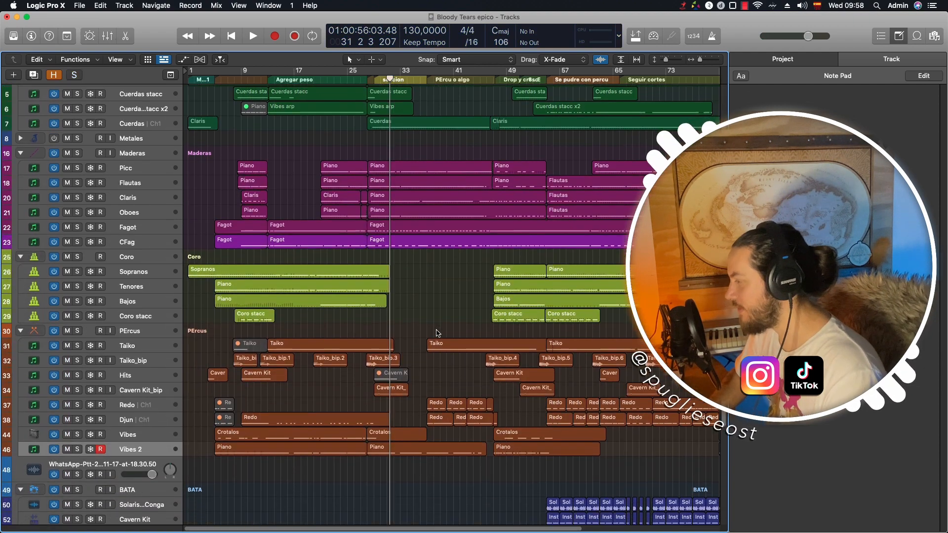
- Play Cuerdas Pizz, Cuerdas and the Maderas group on solo from about bar 28
{"action": "scroll", "coordinate": [408, 333], "scroll_direction": "up", "scroll_amount": 6}
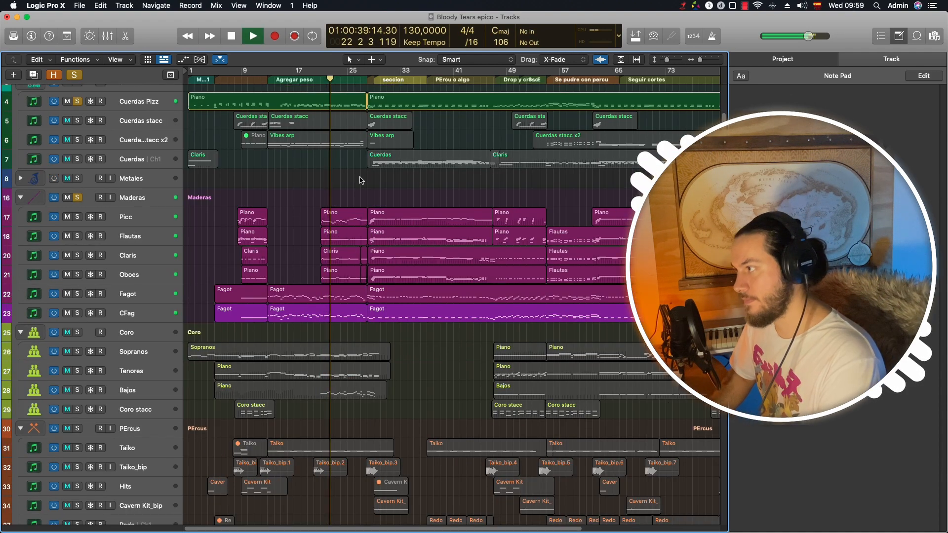
{"action": "left_click", "coordinate": [368, 84]}
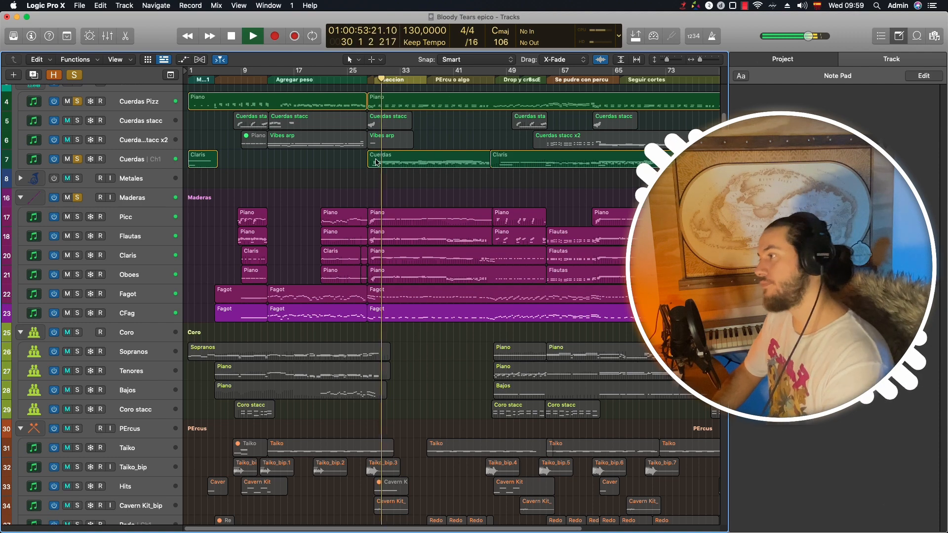
{"action": "key", "text": "space"}
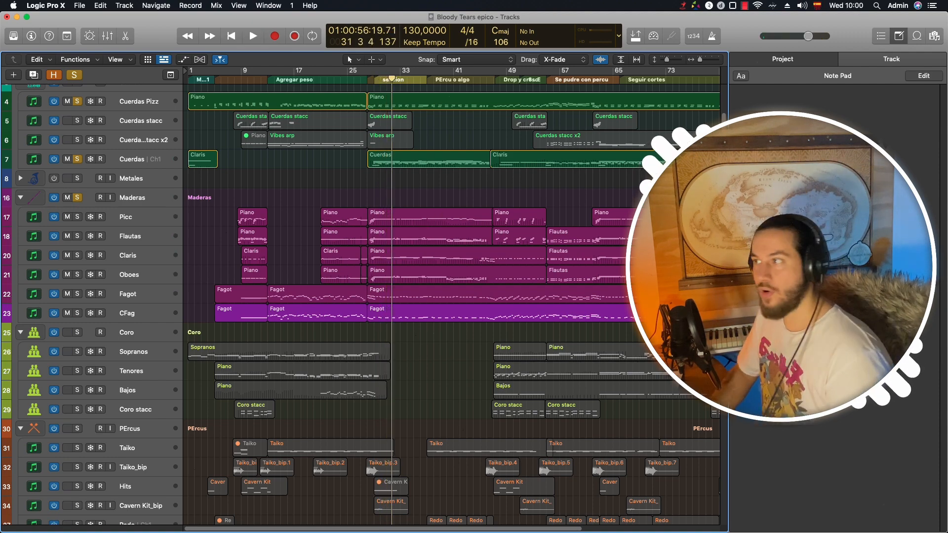
- Turn off every solo and play the full arrangement from within the Se pudre con percu section
{"action": "left_click", "coordinate": [73, 76]}
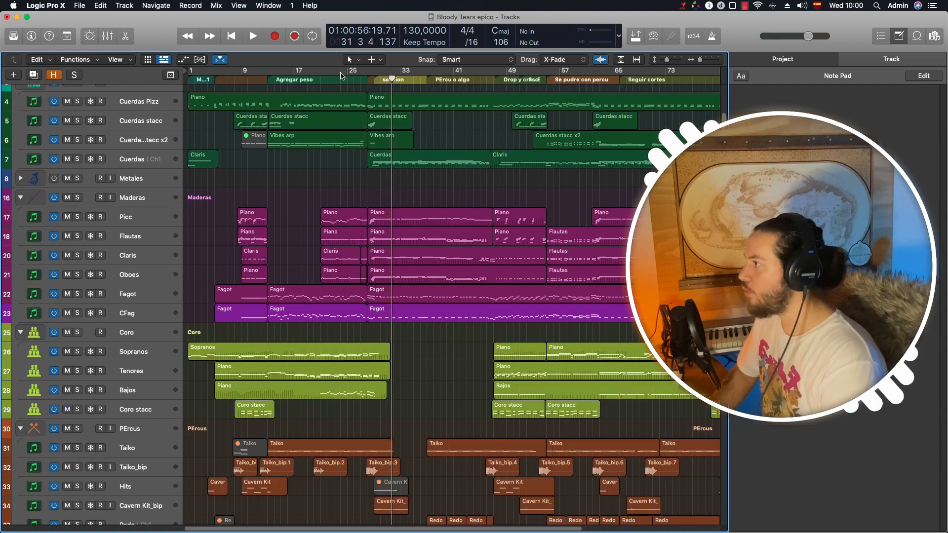
{"action": "key", "text": "super+Left"}
{"action": "key", "text": "super+Left"}
{"action": "left_click", "coordinate": [545, 71]}
{"action": "key", "text": "space"}
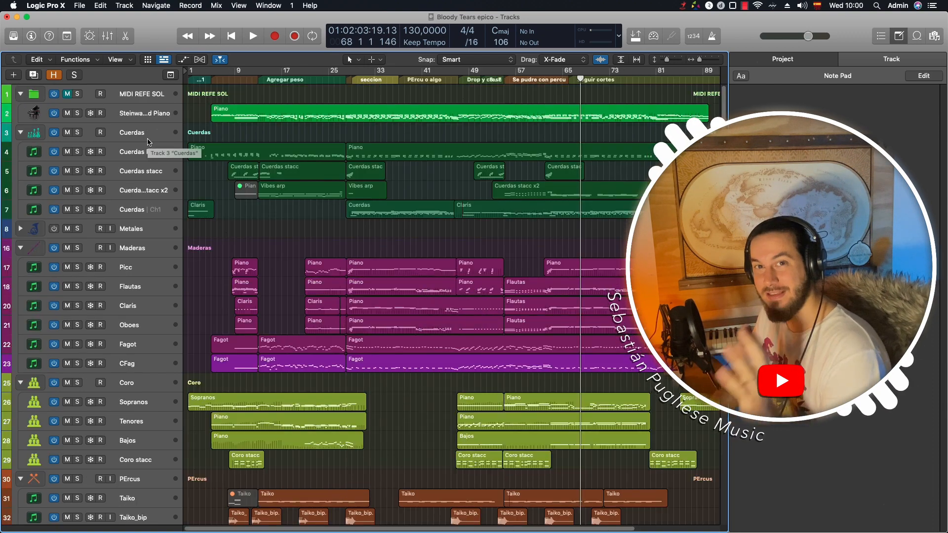
- Solo the Cuerdas group and play the opening strings from about bar 4
{"action": "left_click", "coordinate": [77, 132]}
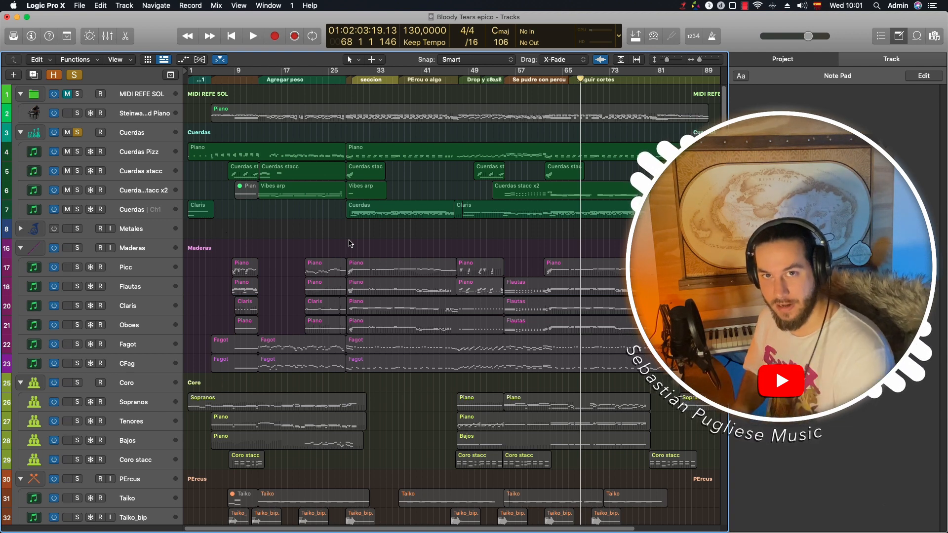
{"action": "left_click", "coordinate": [207, 80]}
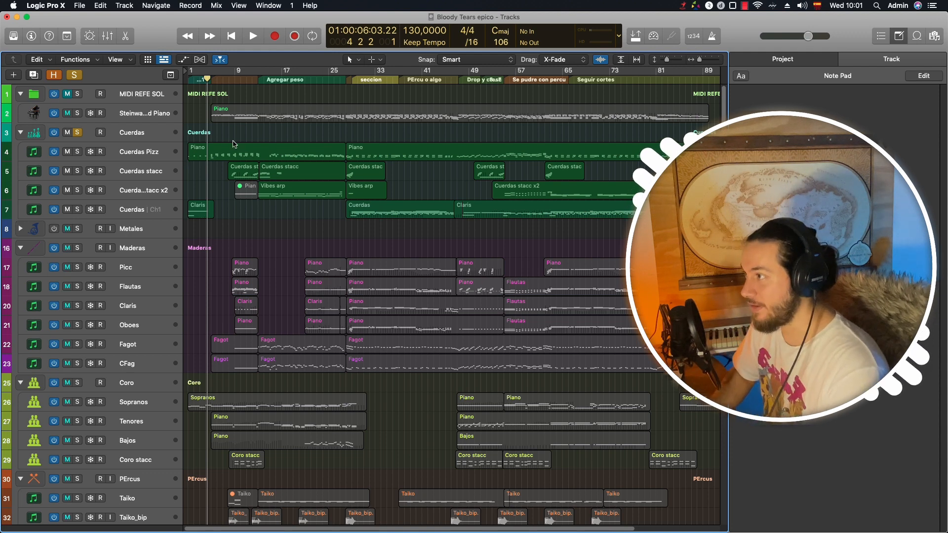
{"action": "key", "text": "space"}
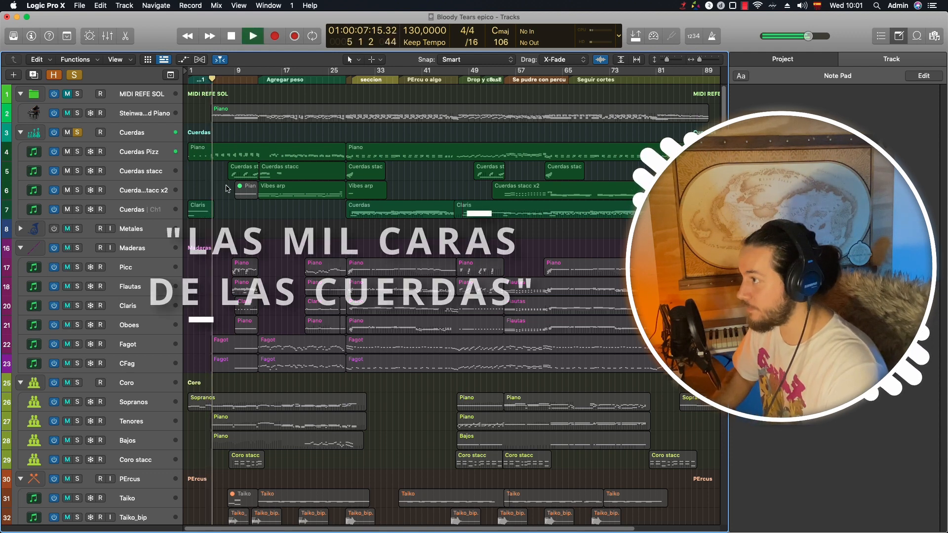
{"action": "key", "text": "space"}
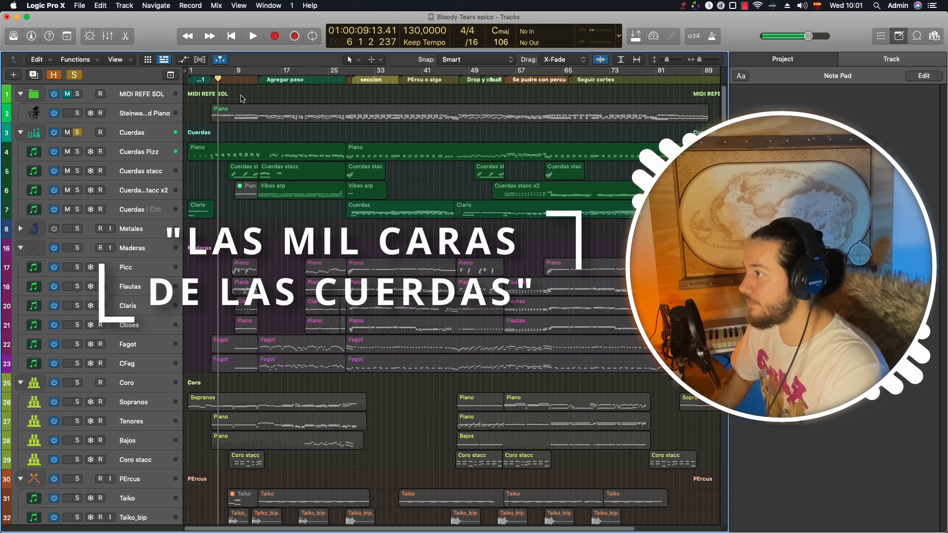
- Play the soloed strings from about bar 12 into the start of the Agregar peso section, pausing at bar 13
{"action": "left_click", "coordinate": [252, 80]}
{"action": "key", "text": "space"}
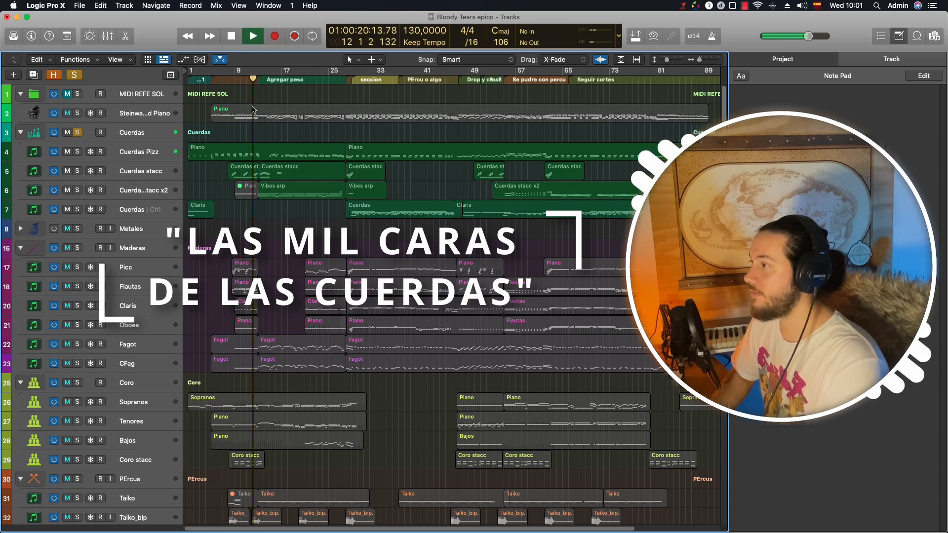
{"action": "key", "text": "space"}
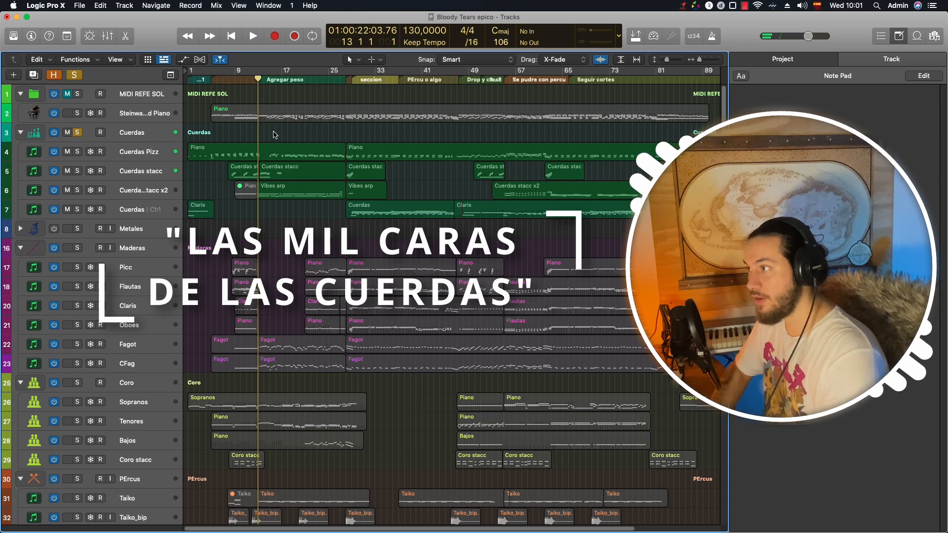
{"action": "key", "text": "space"}
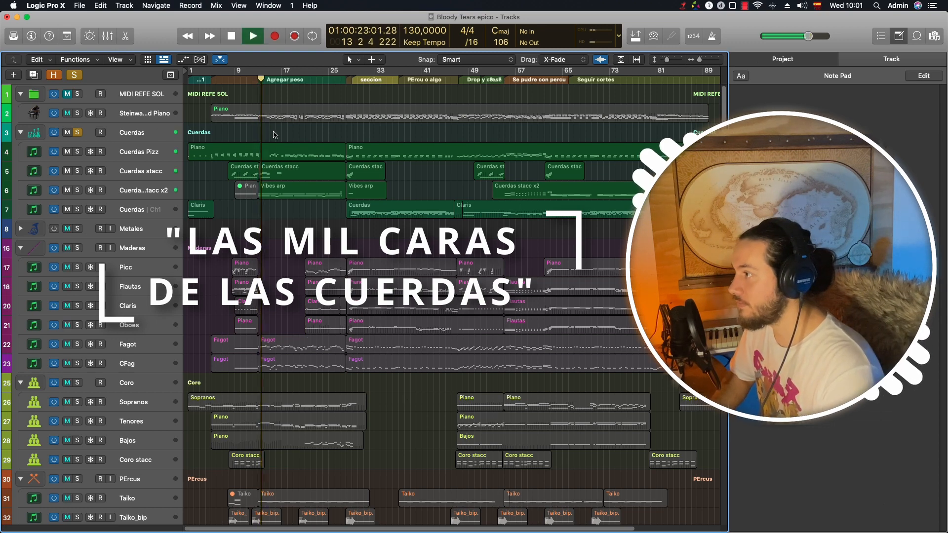
{"action": "key", "text": "space"}
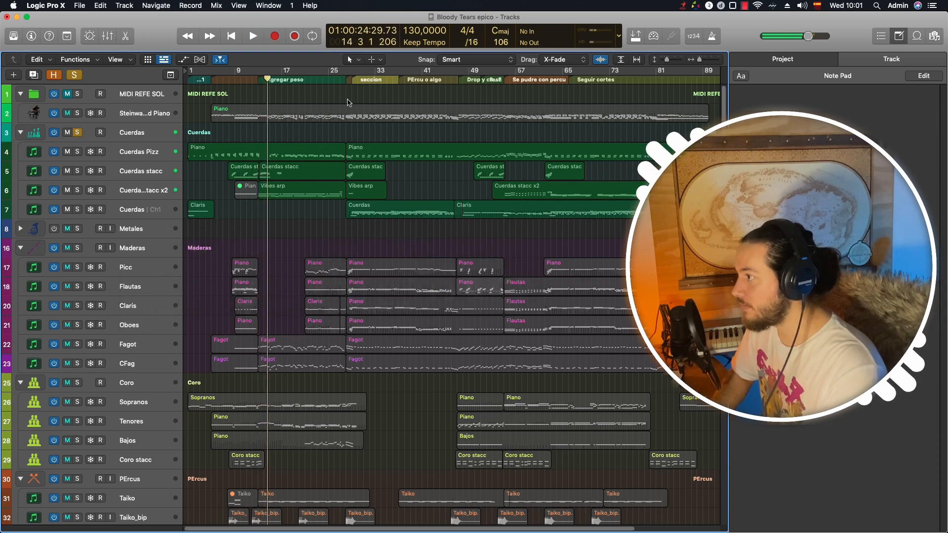
- Move the playhead to about bar 28 and play the soloed strings into the seccion part
{"action": "left_click", "coordinate": [352, 80]}
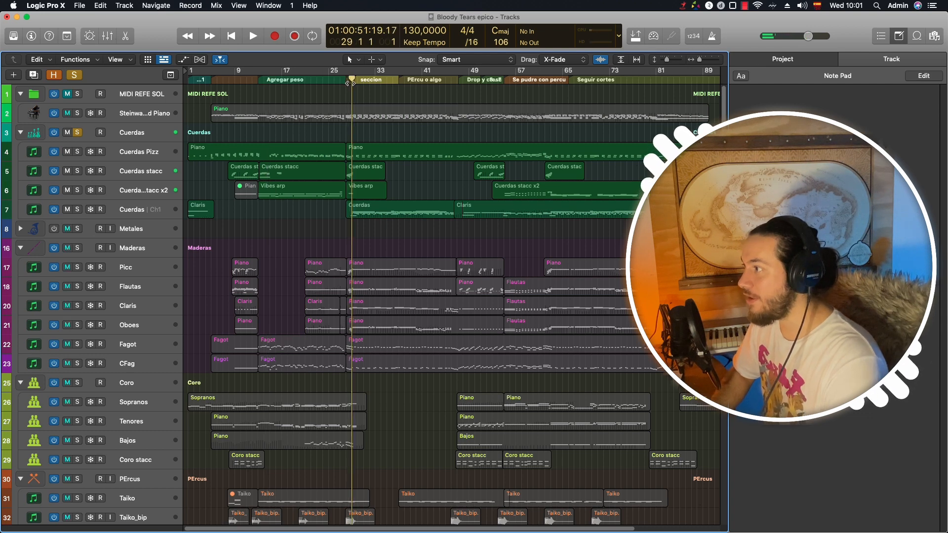
{"action": "left_click_drag", "start_coordinate": [351, 82], "coordinate": [347, 83]}
{"action": "key", "text": "space"}
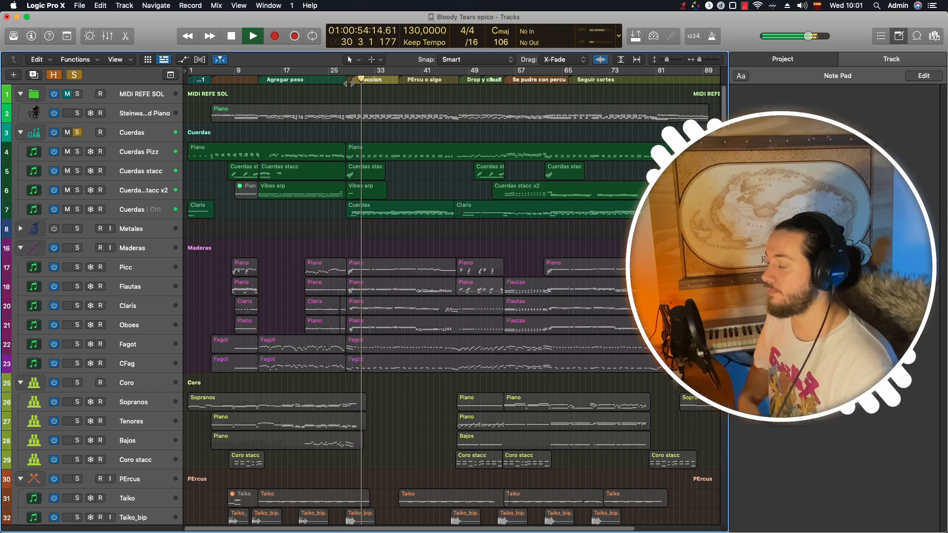
- Stop playback and play the soloed strings from bar 47, at the start of the Drop y cresc section
{"action": "key", "text": "space"}
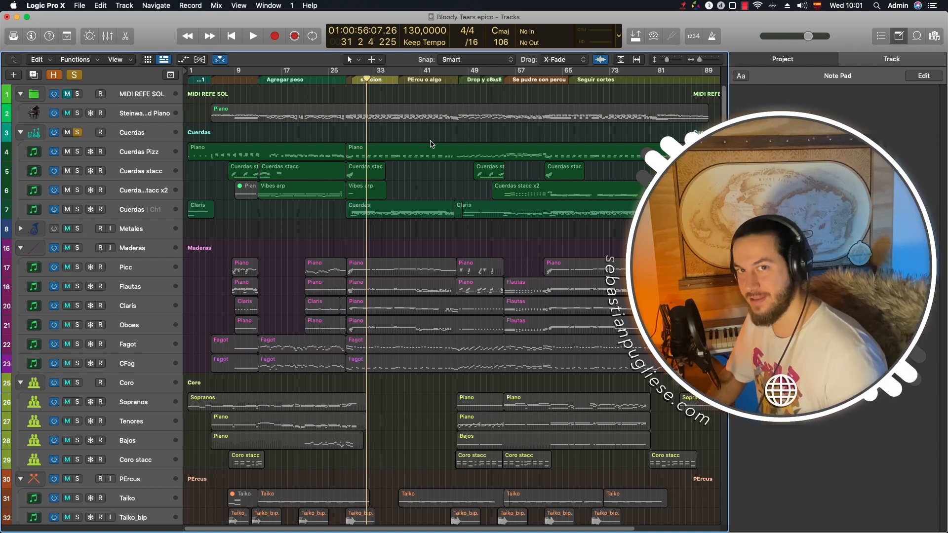
{"action": "left_click", "coordinate": [460, 80]}
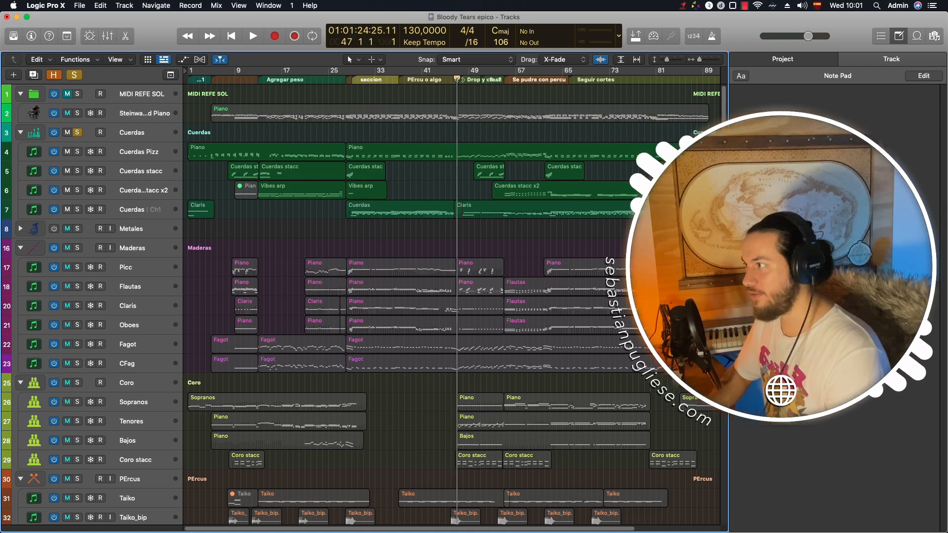
{"action": "key", "text": "space"}
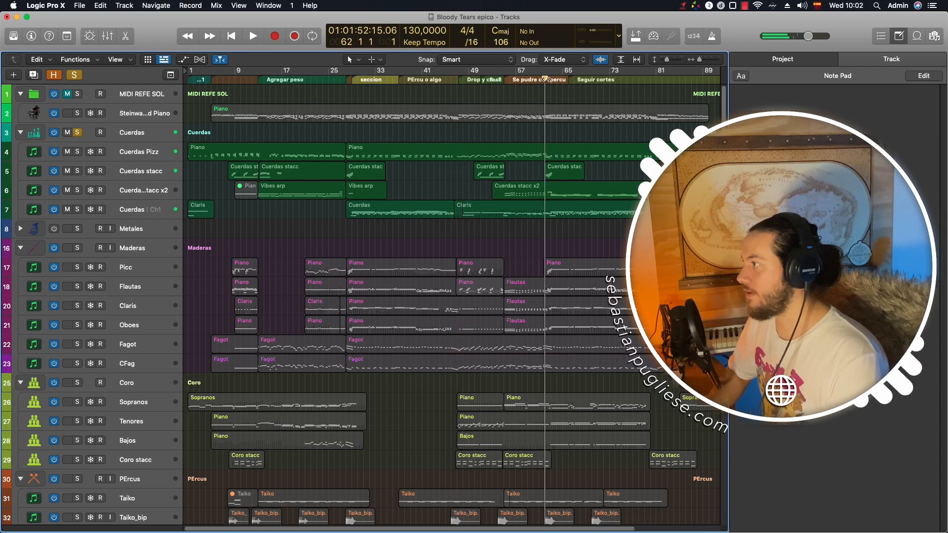
- Play the soloed strings from bar 62, within the Se pudre con percu section
{"action": "left_click", "coordinate": [549, 78]}
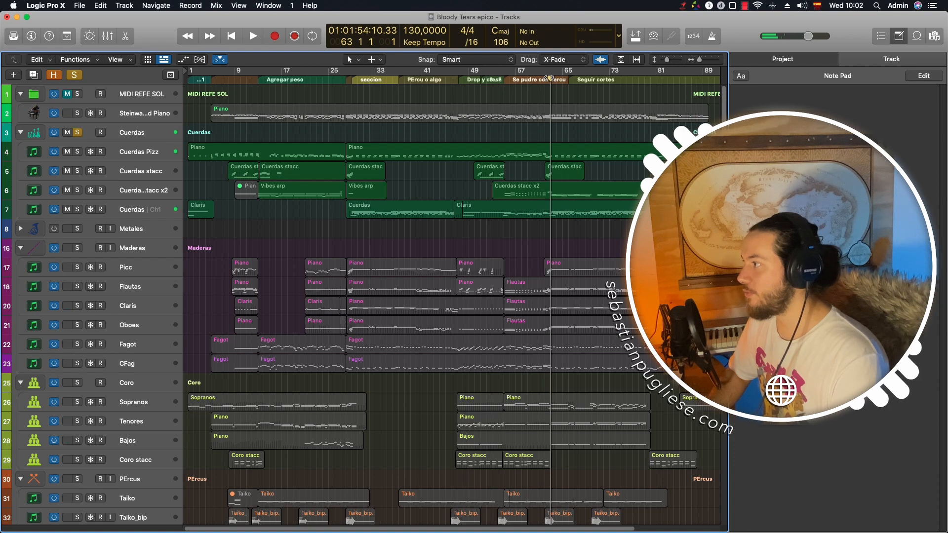
{"action": "left_click", "coordinate": [545, 78]}
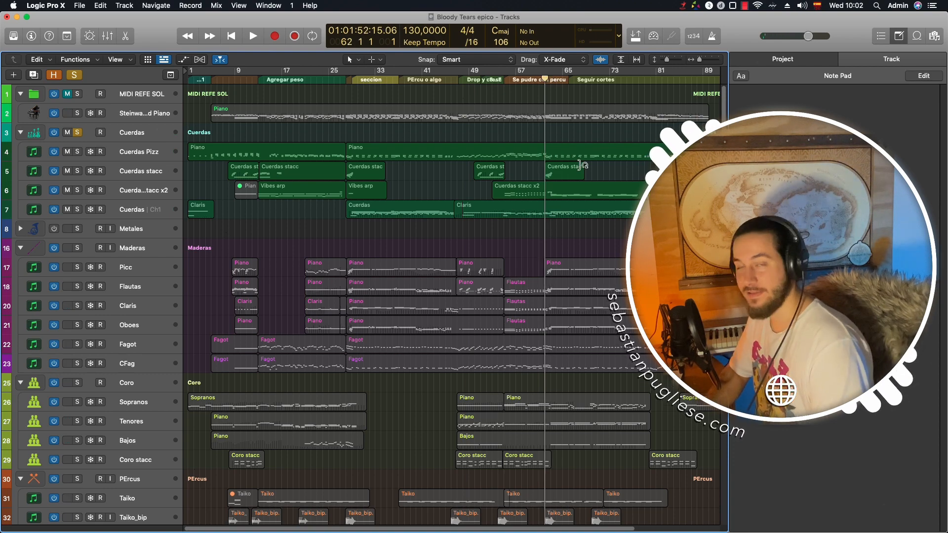
{"action": "key", "text": "space"}
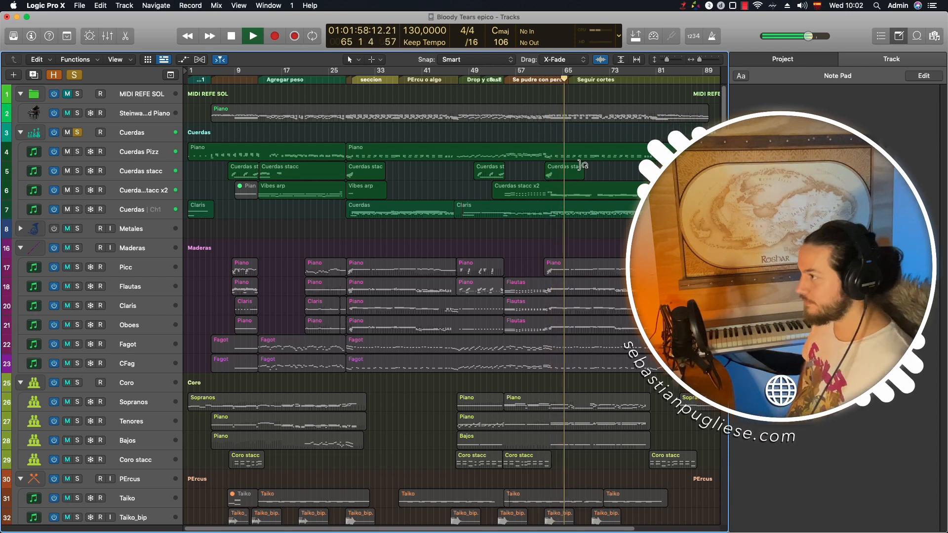
{"action": "key", "text": "space"}
- Play the closing part of the soloed strings from bar 81
{"action": "left_click", "coordinate": [656, 80]}
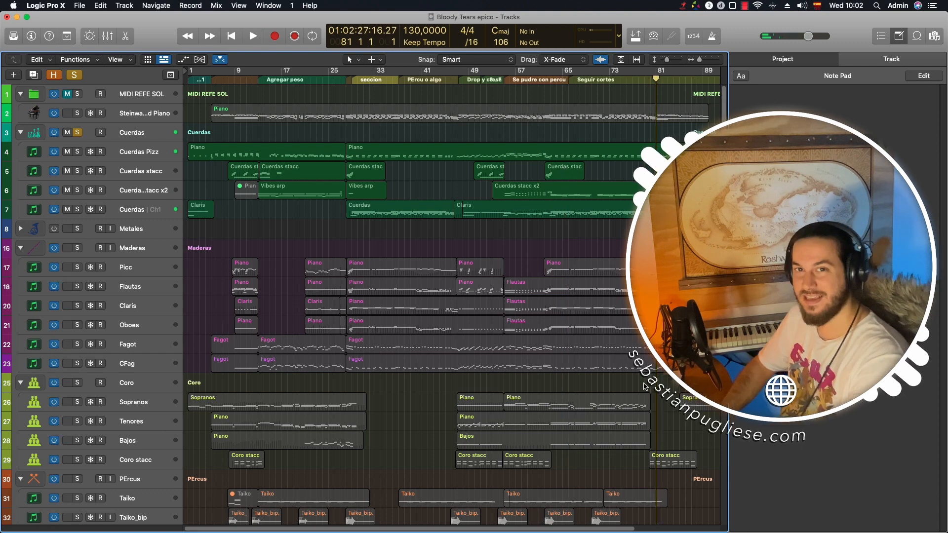
{"action": "key", "text": "space"}
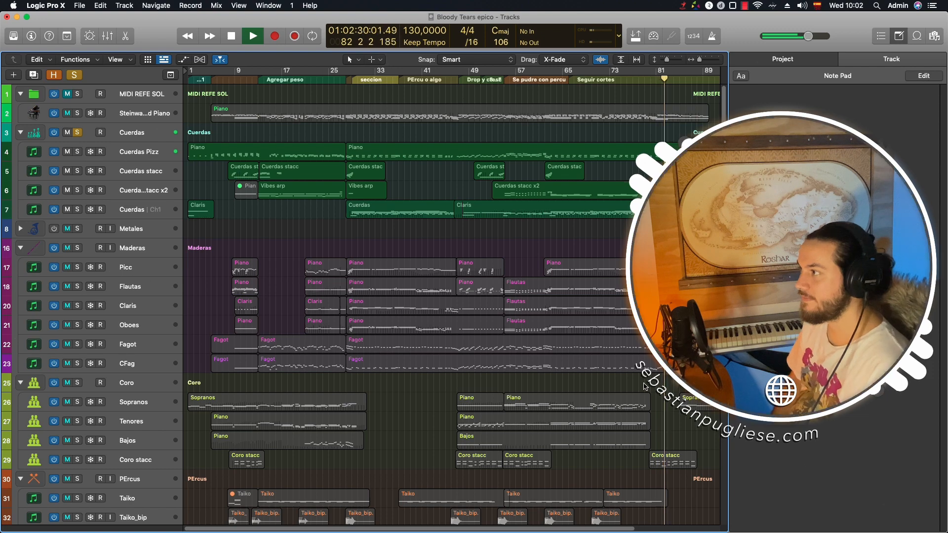
{"action": "key", "text": "space"}
- Turn off the Cuerdas solo and solo the Maderas and Coro groups together
{"action": "left_click", "coordinate": [77, 133]}
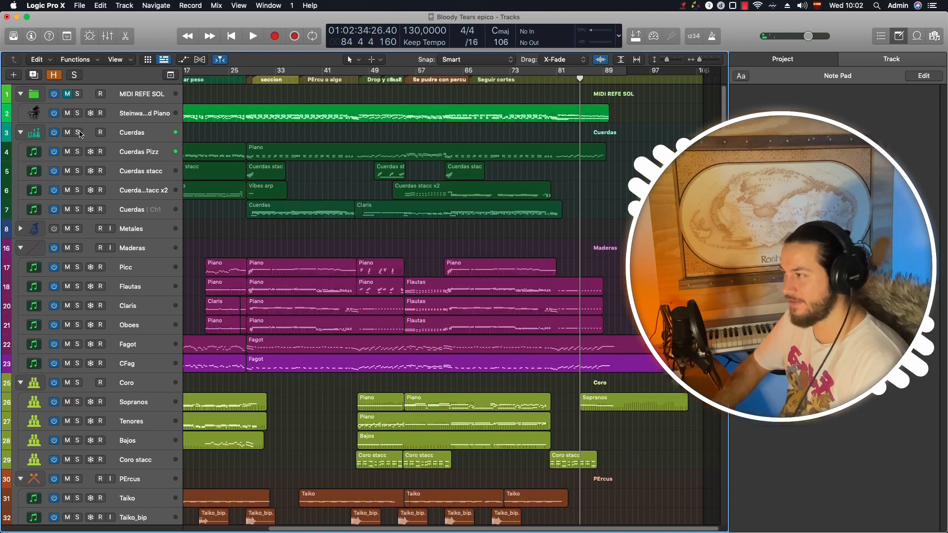
{"action": "left_click_drag", "start_coordinate": [455, 530], "coordinate": [366, 529]}
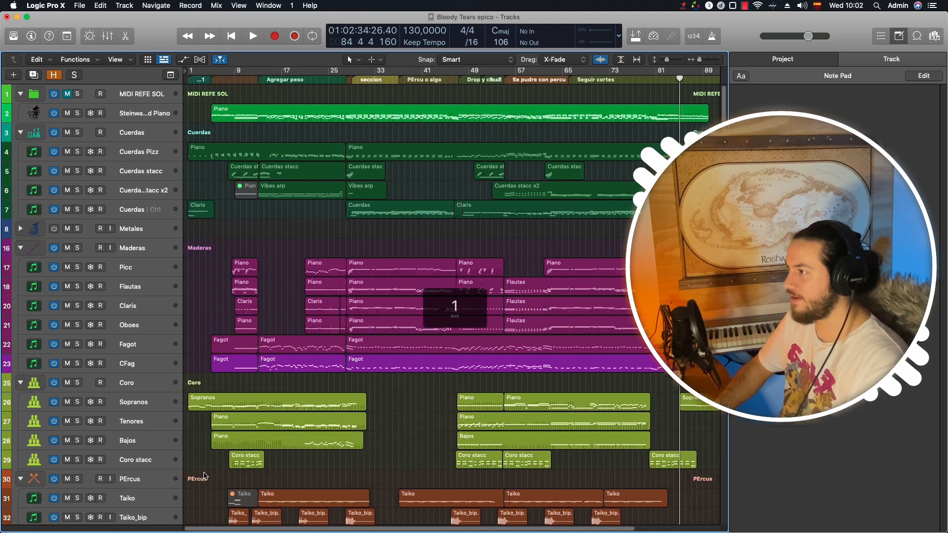
{"action": "key", "text": "super+Left"}
{"action": "key", "text": "super+Left"}
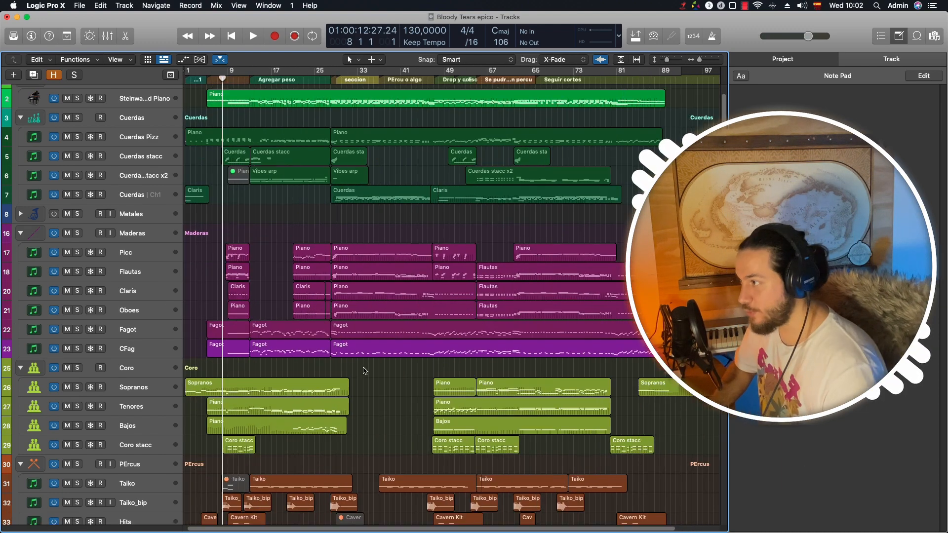
{"action": "scroll", "coordinate": [345, 277], "scroll_direction": "down", "scroll_amount": 1}
{"action": "scroll", "coordinate": [275, 176], "scroll_direction": "down", "scroll_amount": 1}
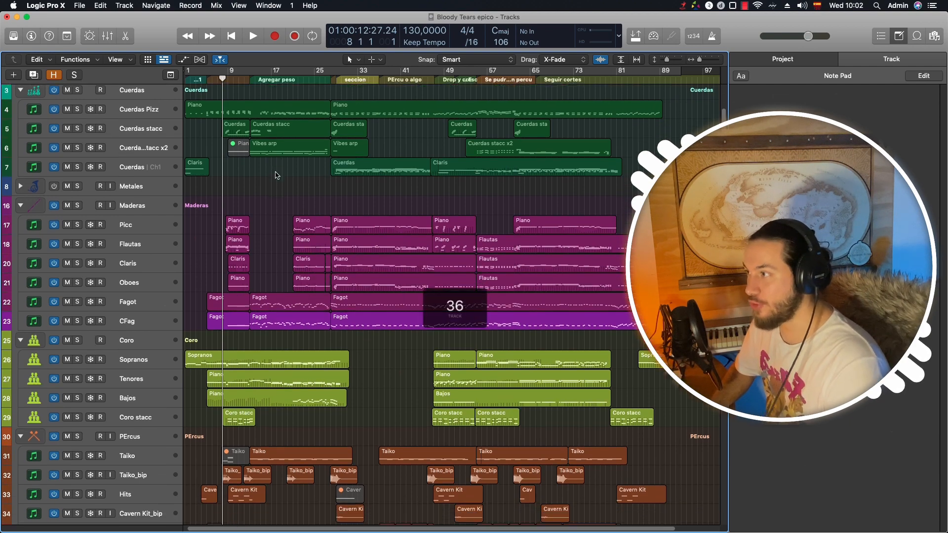
{"action": "left_click", "coordinate": [76, 206]}
{"action": "left_click", "coordinate": [76, 340]}
{"action": "scroll", "coordinate": [189, 329], "scroll_direction": "up", "scroll_amount": 2}
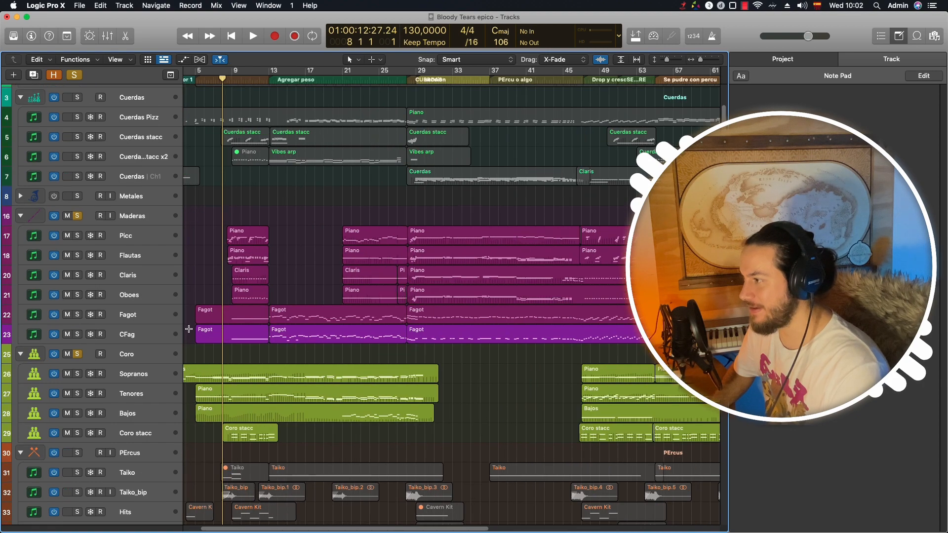
- Play the soloed woodwinds and choir from bar 8, pausing at about bar 11
{"action": "left_click_drag", "start_coordinate": [265, 531], "coordinate": [254, 530]}
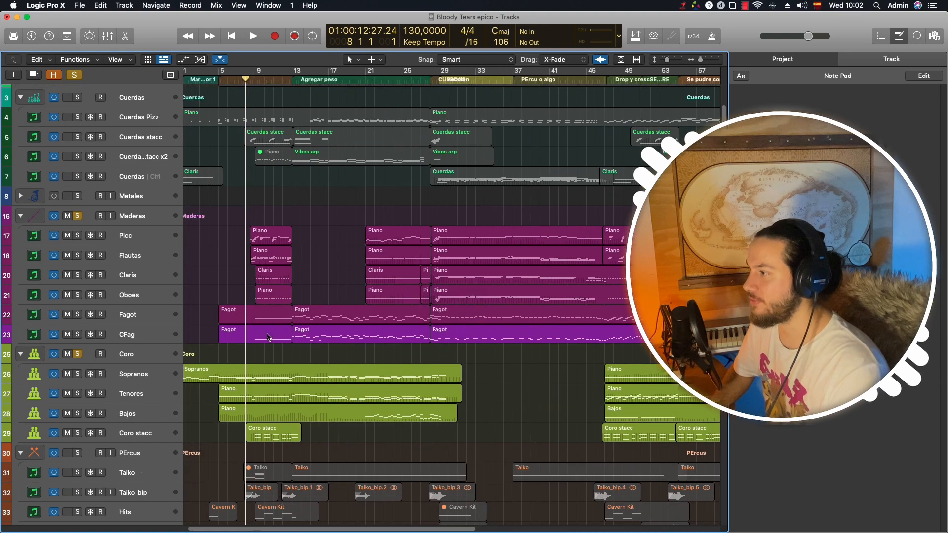
{"action": "key", "text": "space"}
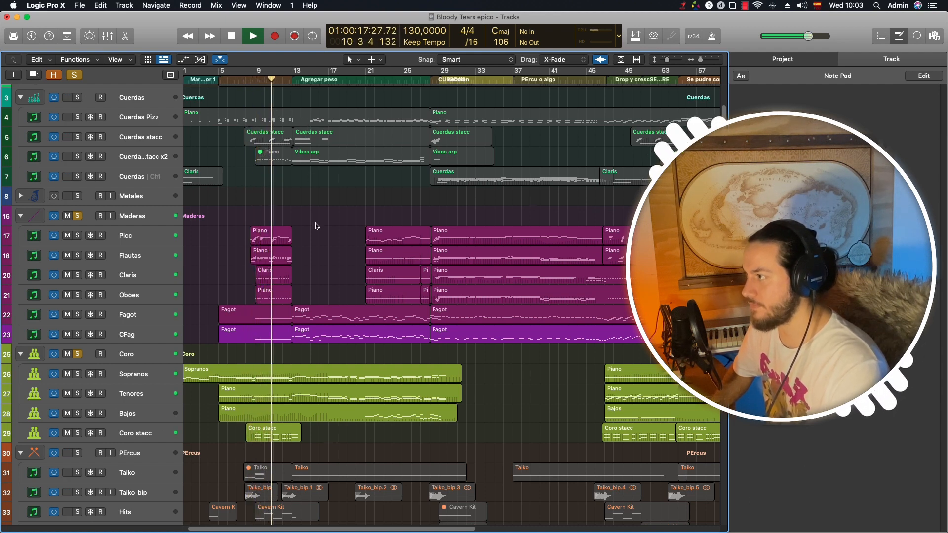
{"action": "key", "text": "space"}
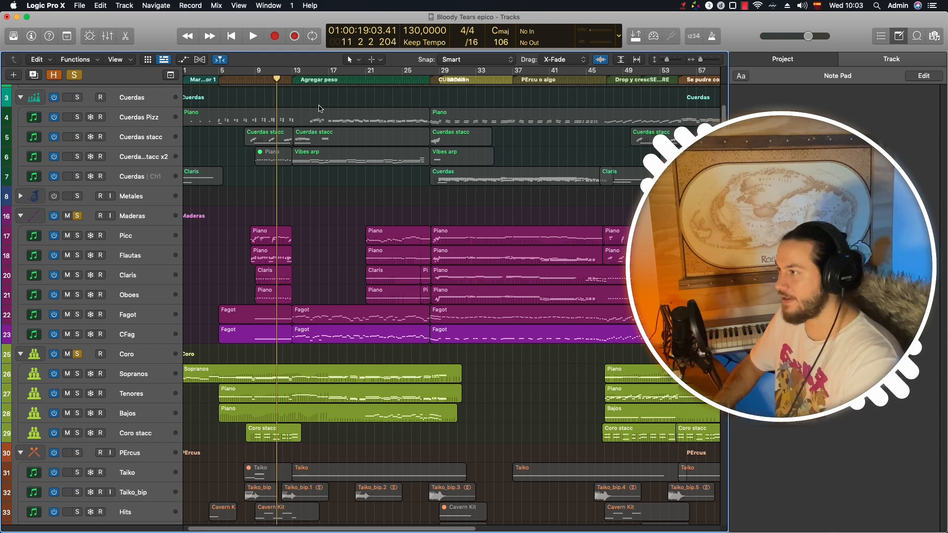
- Play the soloed woodwinds and choir from bar 19 in Agregar peso and again within the Drop y cresc section
{"action": "left_click", "coordinate": [302, 80]}
{"action": "left_click_drag", "start_coordinate": [303, 80], "coordinate": [348, 81]}
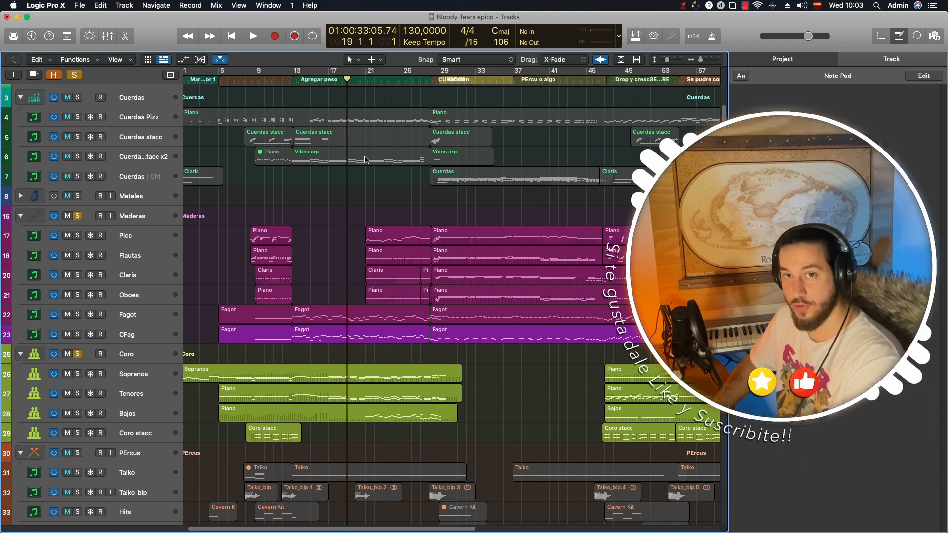
{"action": "key", "text": "space"}
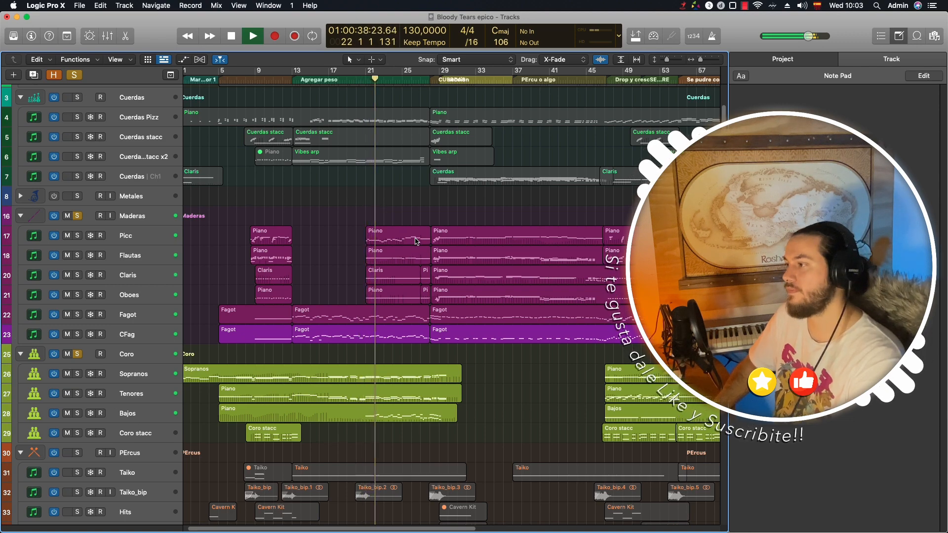
{"action": "key", "text": "space"}
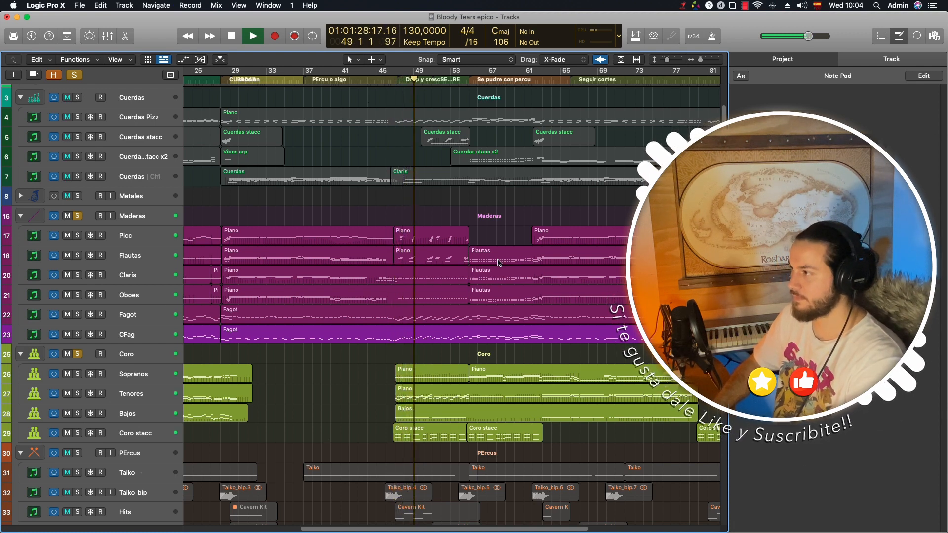
{"action": "key", "text": "space"}
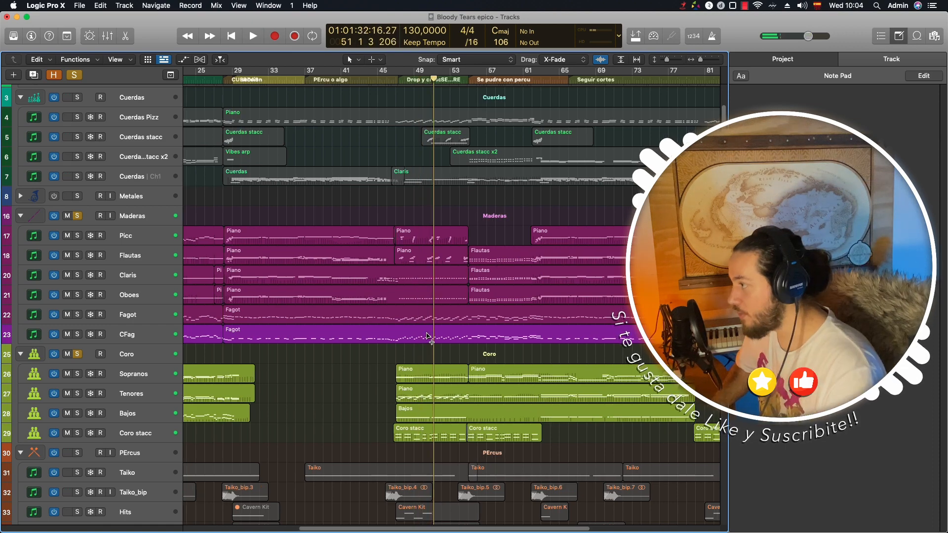
- Turn off the Maderas and Coro solos and solo the PErcus group
{"action": "scroll", "coordinate": [496, 303], "scroll_direction": "down", "scroll_amount": 8}
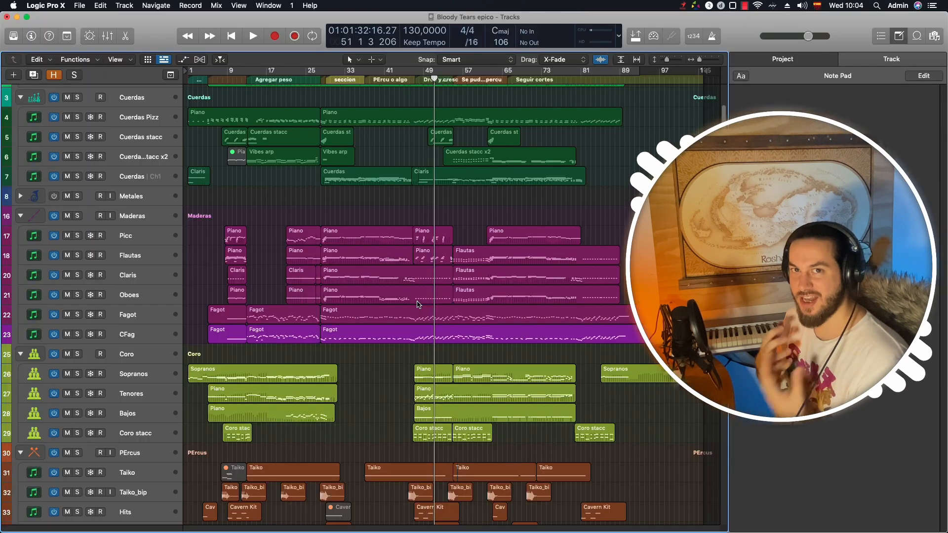
{"action": "scroll", "coordinate": [418, 305], "scroll_direction": "down", "scroll_amount": 5}
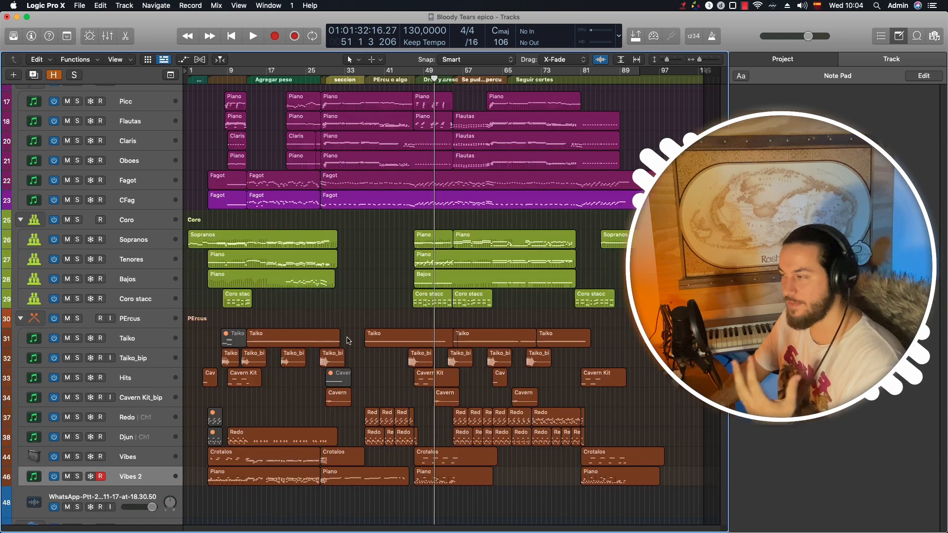
{"action": "left_click", "coordinate": [77, 318]}
{"action": "scroll", "coordinate": [245, 297], "scroll_direction": "down", "scroll_amount": 3}
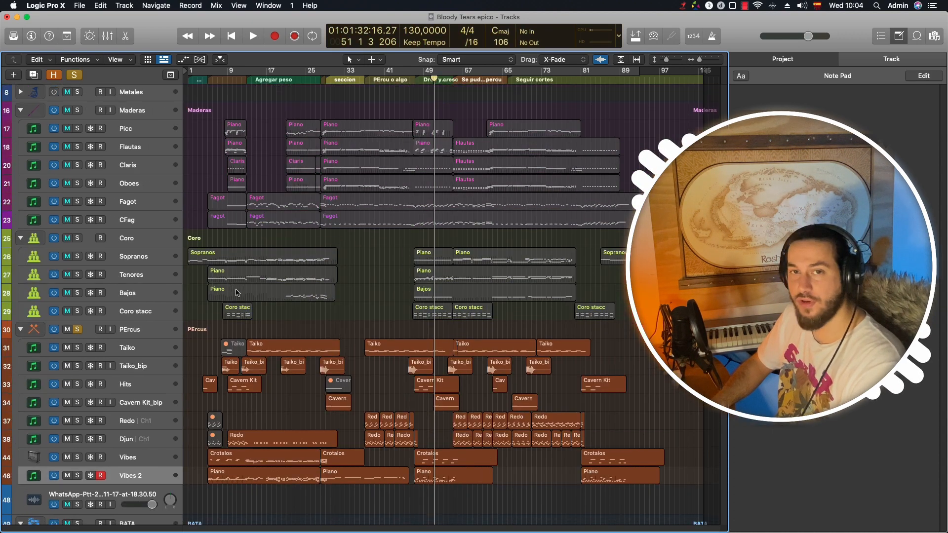
{"action": "scroll", "coordinate": [322, 362], "scroll_direction": "up", "scroll_amount": 2}
{"action": "key", "text": "super+Down"}
{"action": "key", "text": "super+Right"}
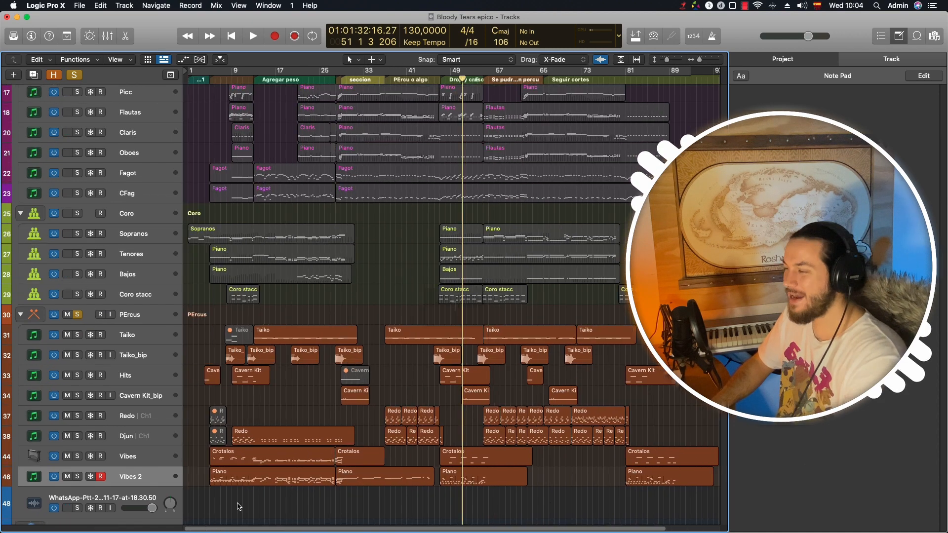
- Place the playhead at bar 4 and mute the Vibes and Vibes 2 tracks
{"action": "left_click", "coordinate": [208, 80]}
{"action": "left_click", "coordinate": [203, 80]}
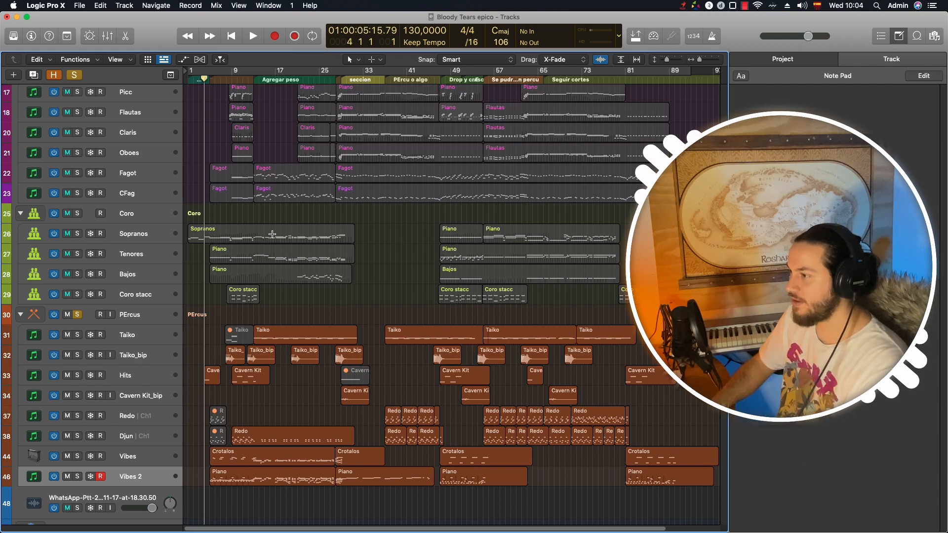
{"action": "key", "text": "super+Right"}
{"action": "key", "text": "super+Right"}
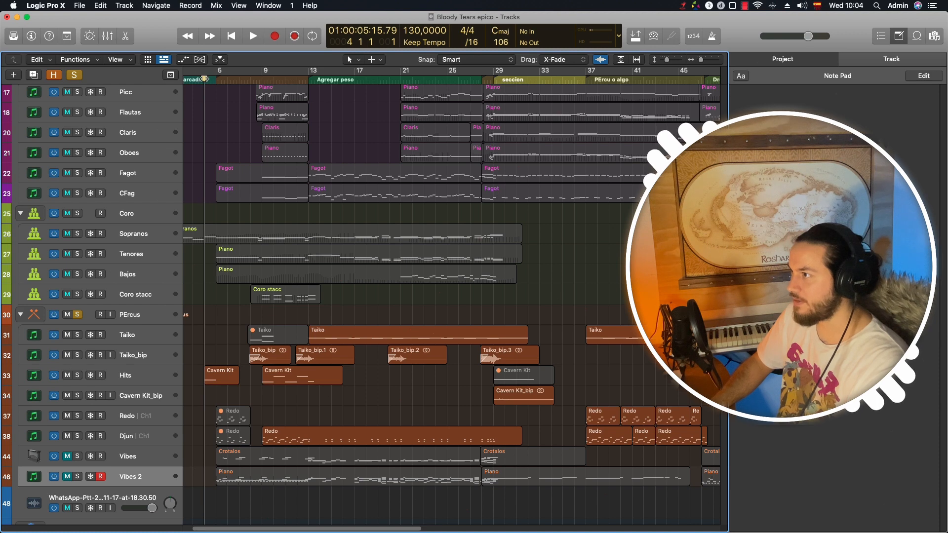
- Play from bar 4 into the Agregar peso section, soloing PErcus again during playback and pausing at bar 15
{"action": "mouse_move", "coordinate": [204, 79]}
{"action": "left_mouse_down"}
{"action": "mouse_move", "coordinate": [239, 82]}
{"action": "mouse_move", "coordinate": [203, 92]}
{"action": "left_mouse_up"}
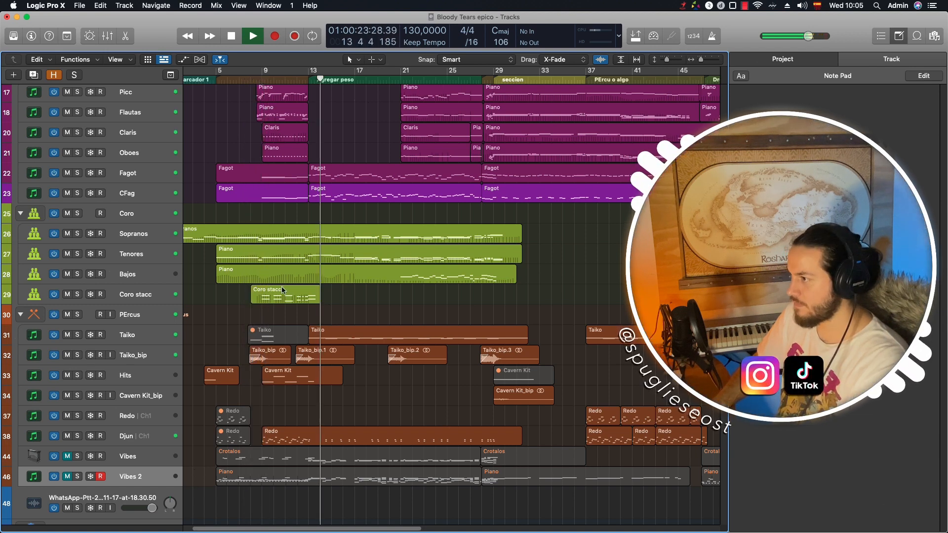
{"action": "left_click", "coordinate": [78, 316]}
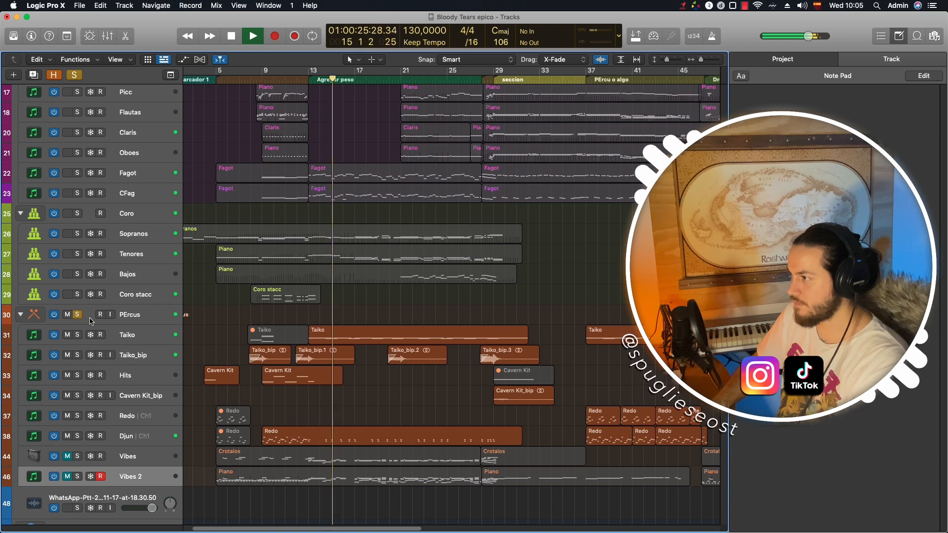
{"action": "key", "text": "space"}
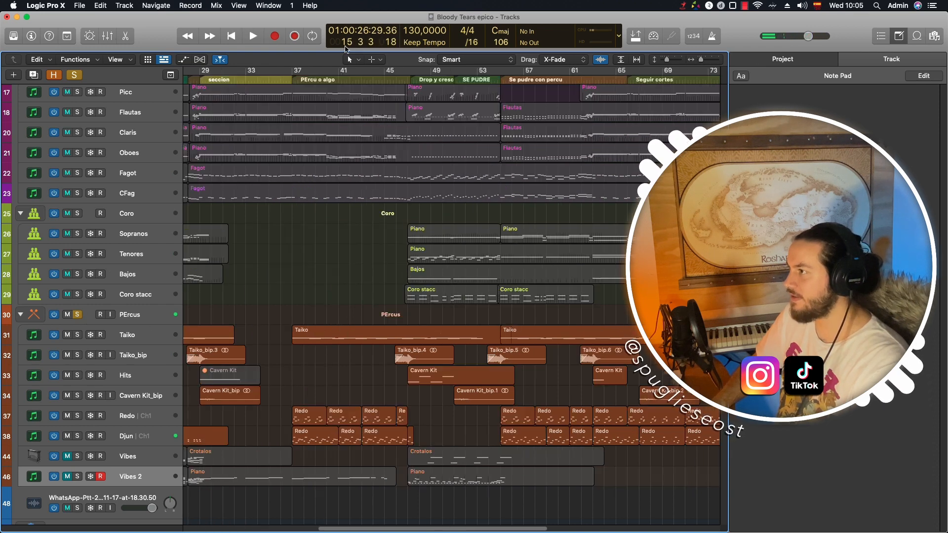
- Play the soloed percussion from bar 44 into the Drop y cresc section, pausing at bar 48
{"action": "left_click", "coordinate": [384, 80]}
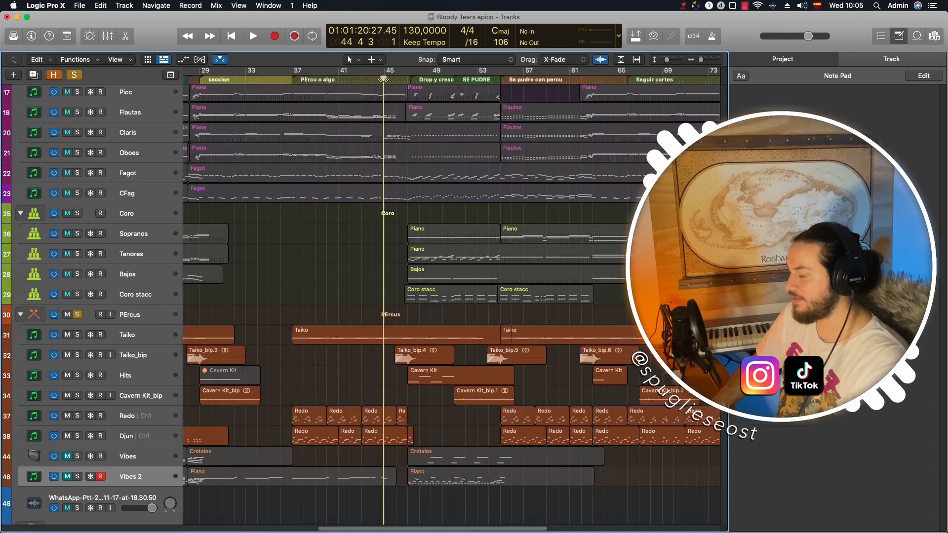
{"action": "key", "text": "space"}
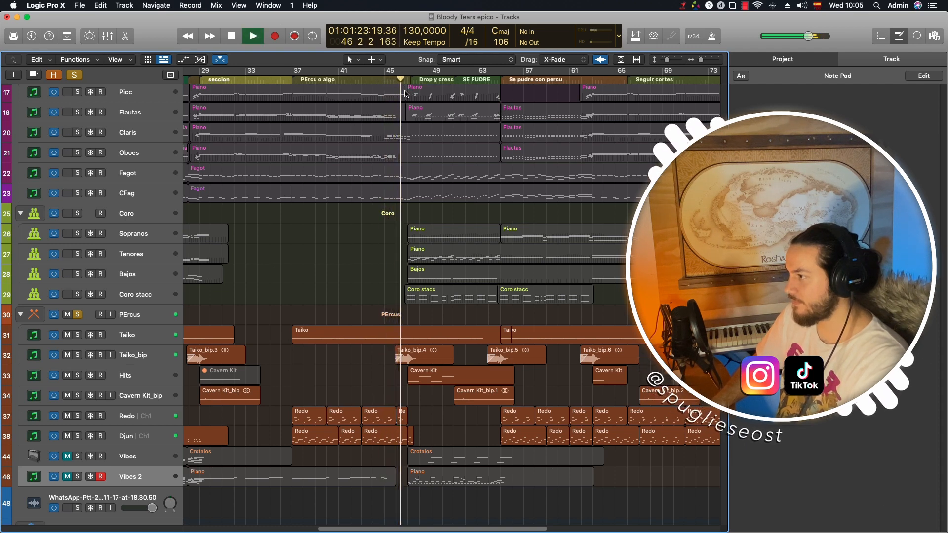
{"action": "key", "text": "space"}
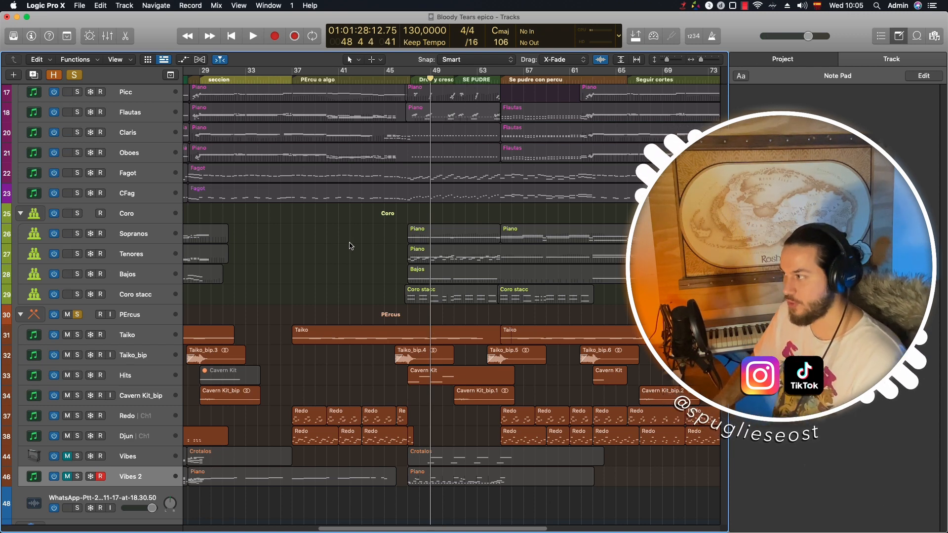
- Play the soloed percussion from the SE PUDRE marker into the Se pudre con percu section, pausing at bar 58
{"action": "left_click", "coordinate": [480, 79]}
{"action": "key", "text": "space"}
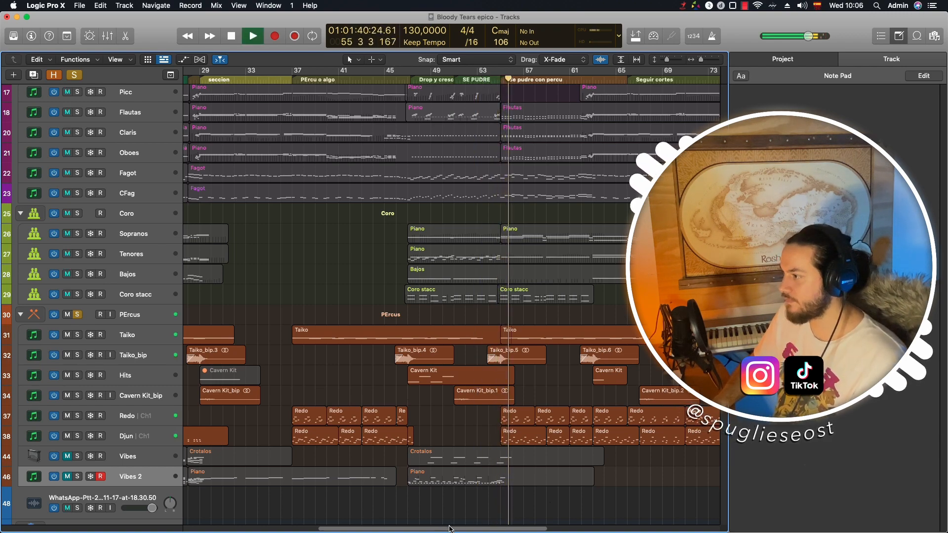
{"action": "left_click_drag", "start_coordinate": [471, 529], "coordinate": [604, 528]}
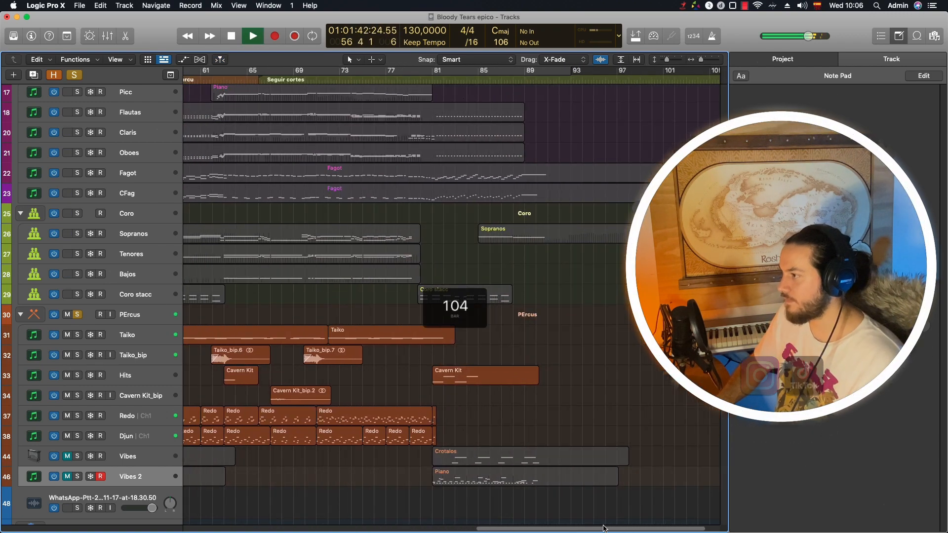
{"action": "key", "text": "space"}
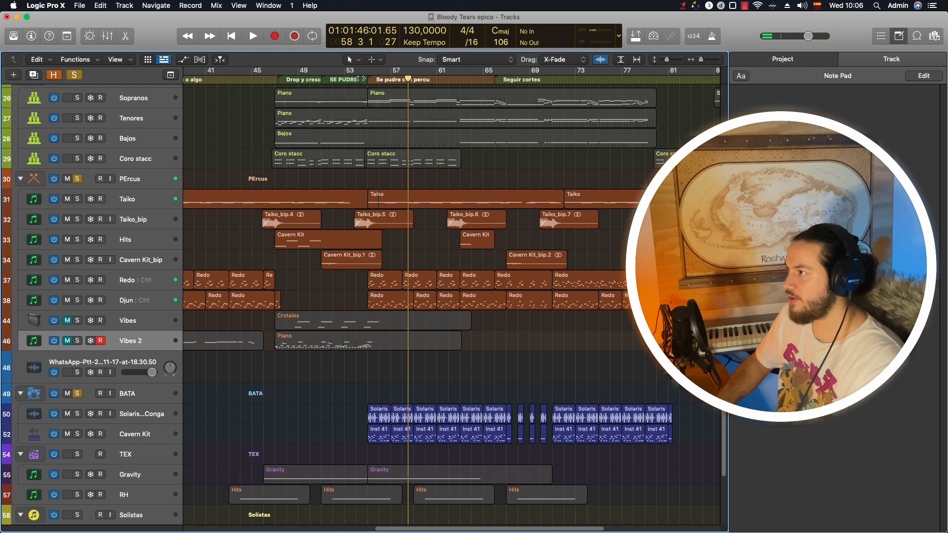
- Stop the soloed percussion playback at bar 59 and bring the TEX group tracks into view
{"action": "key", "text": "space"}
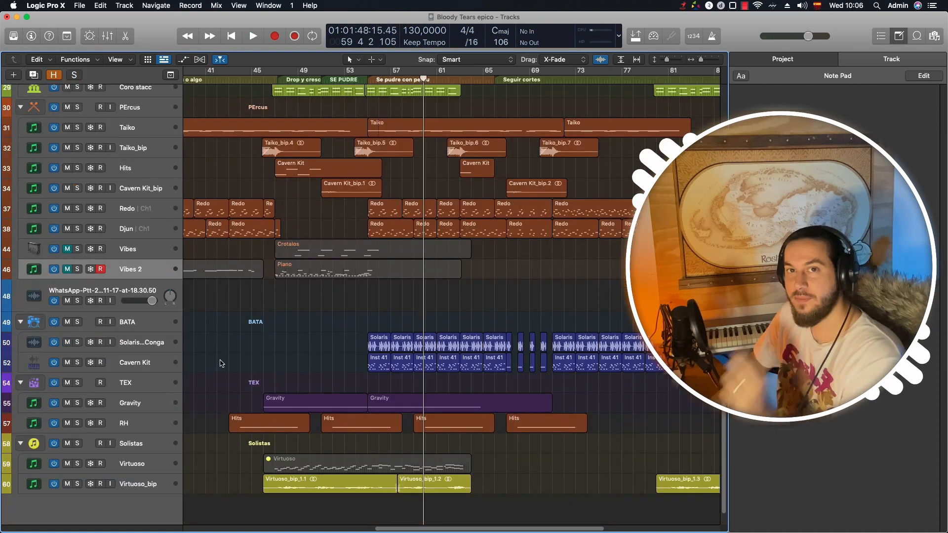
{"action": "scroll", "coordinate": [241, 375], "scroll_direction": "up", "scroll_amount": 3}
{"action": "scroll", "coordinate": [347, 384], "scroll_direction": "down", "scroll_amount": 3}
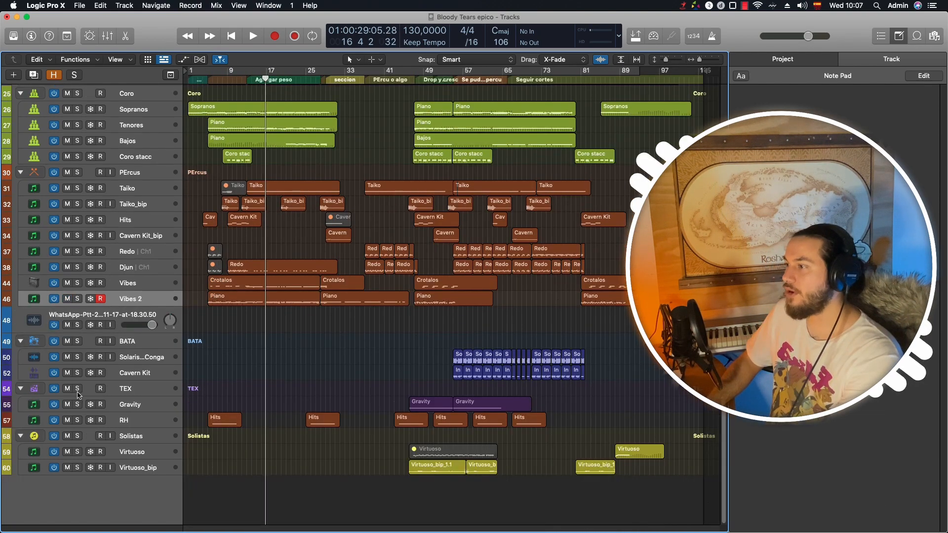
- Place the playhead at bar 44 and solo the Gravity and RH tracks in the TEX group
{"action": "left_click", "coordinate": [78, 392]}
{"action": "left_click", "coordinate": [77, 392]}
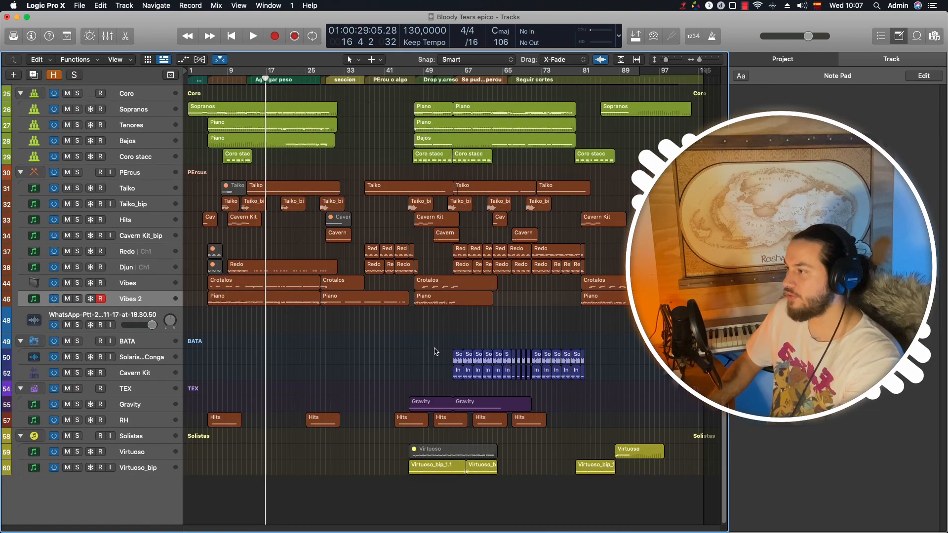
{"action": "left_click", "coordinate": [399, 80]}
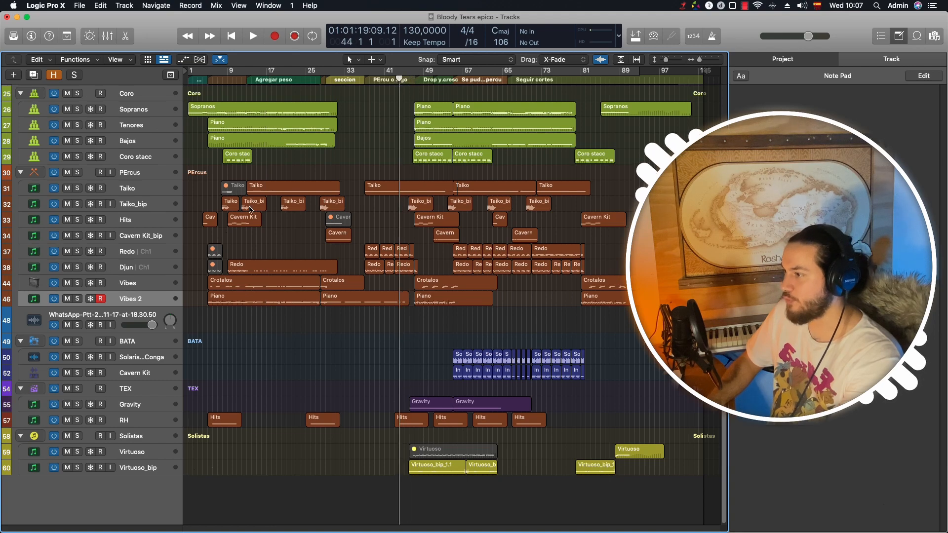
{"action": "left_click_drag", "start_coordinate": [78, 406], "coordinate": [79, 421]}
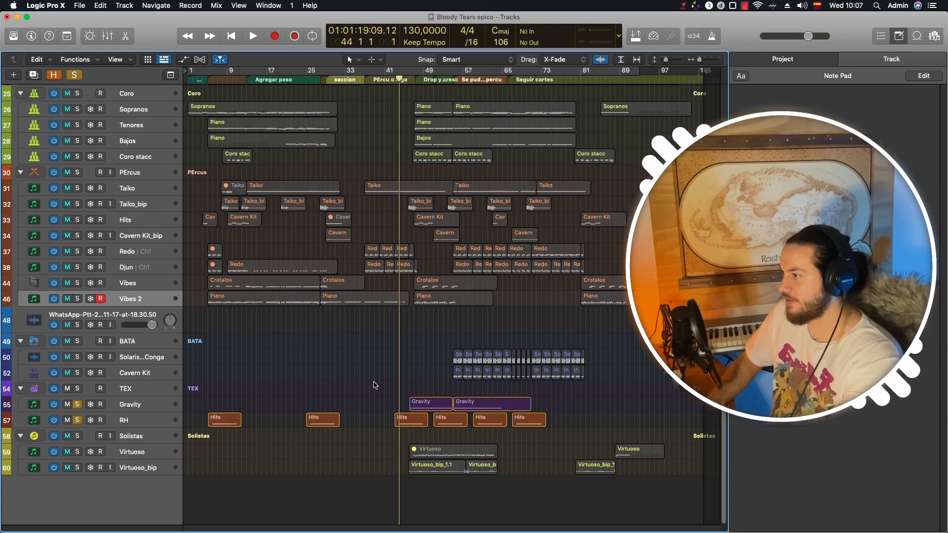
- Add the Cavern Kit_bip percussion track to the soloed tracks
{"action": "scroll", "coordinate": [342, 414], "scroll_direction": "up", "scroll_amount": 1}
{"action": "scroll", "coordinate": [247, 444], "scroll_direction": "down", "scroll_amount": 3}
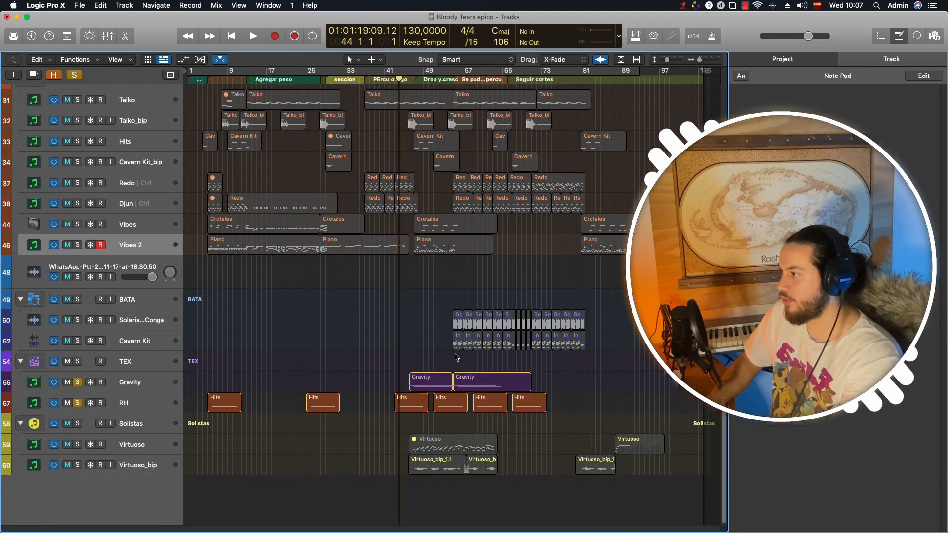
{"action": "key", "text": "super+Right"}
{"action": "key", "text": "super+Right"}
{"action": "scroll", "coordinate": [456, 359], "scroll_direction": "up", "scroll_amount": 5}
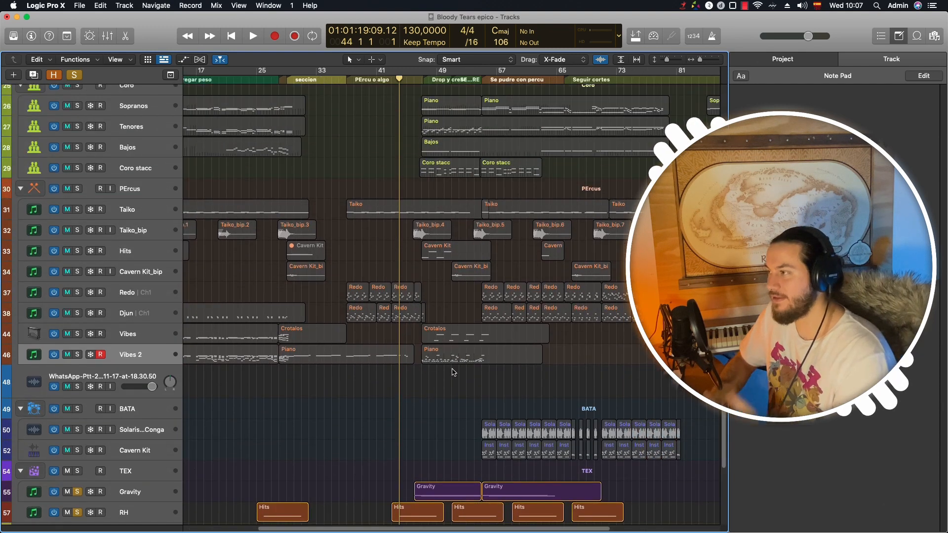
{"action": "left_click", "coordinate": [77, 272]}
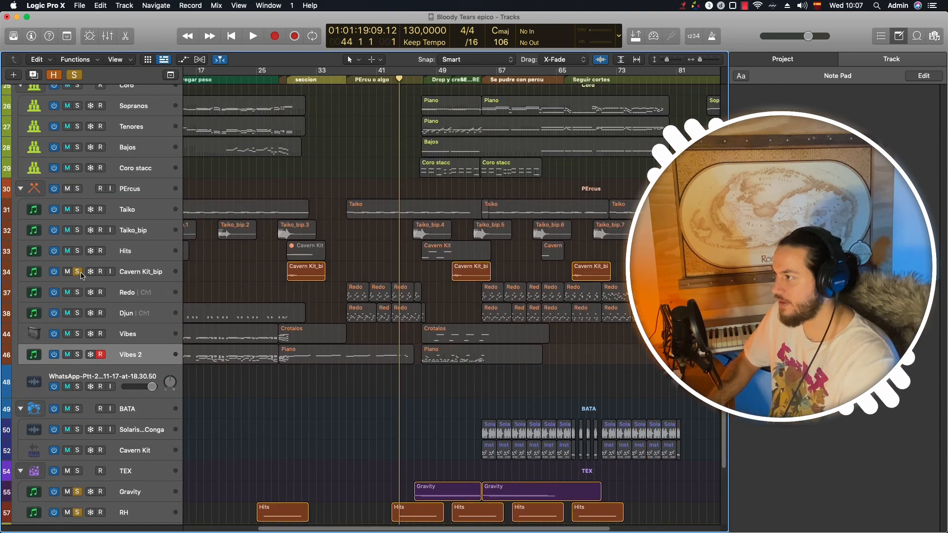
- Play the soloed texture and Cavern Kit_bip tracks from bar 44, stop at bar 54, and clear all solos
{"action": "key", "text": "space"}
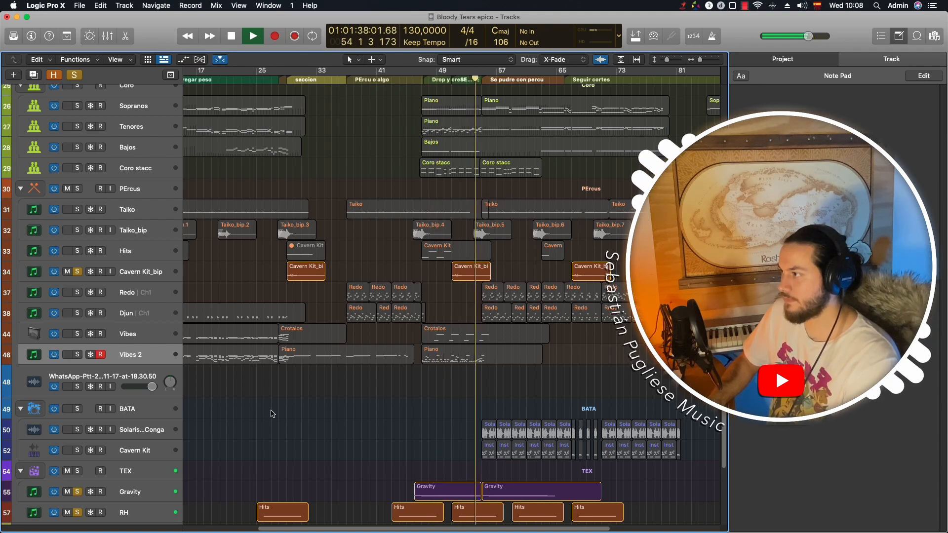
{"action": "key", "text": "space"}
{"action": "key", "text": "ctrl+alt+super+s"}
{"action": "scroll", "coordinate": [411, 402], "scroll_direction": "down", "scroll_amount": 1}
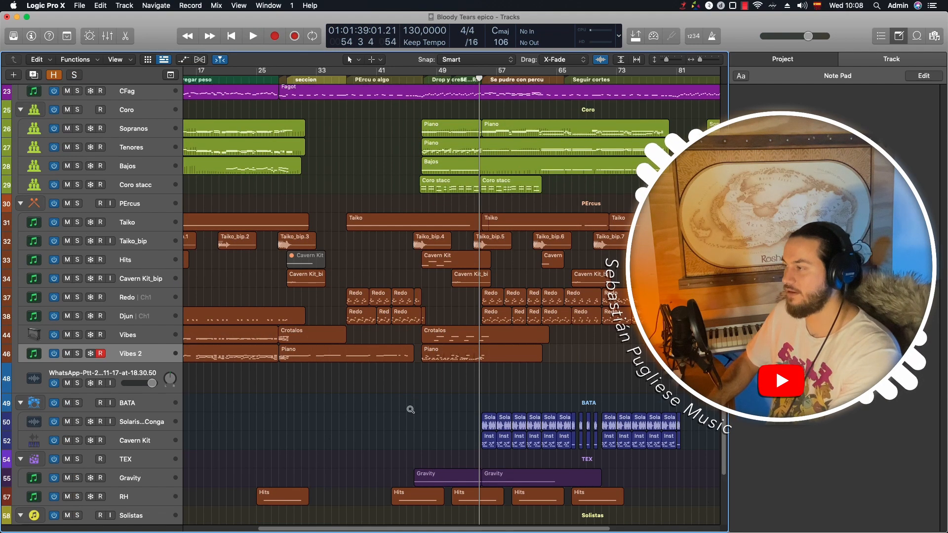